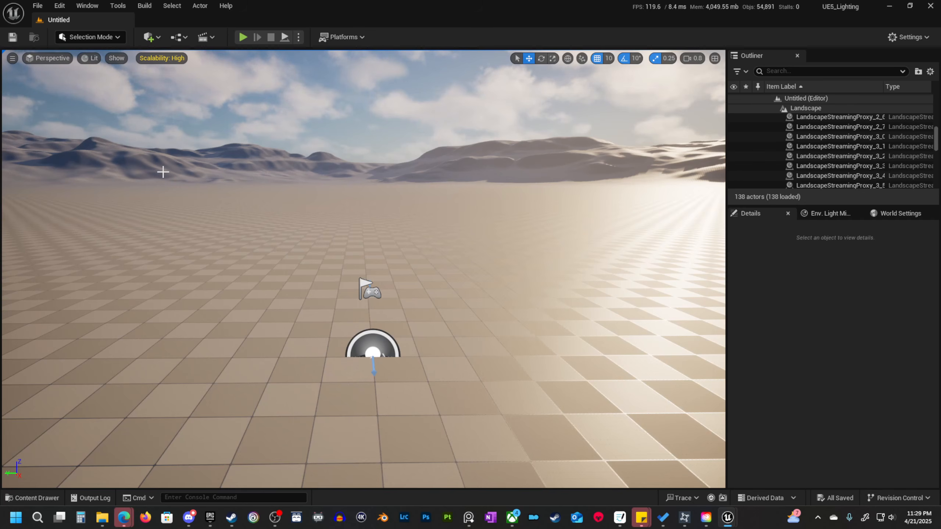
Open the Engine Rendering category of the project settings.
left_click(59, 6)
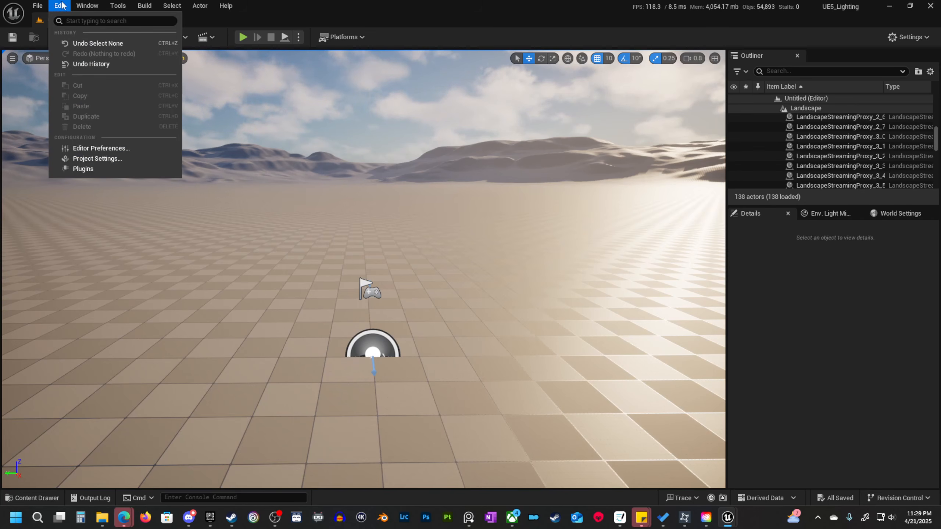
left_click(106, 159)
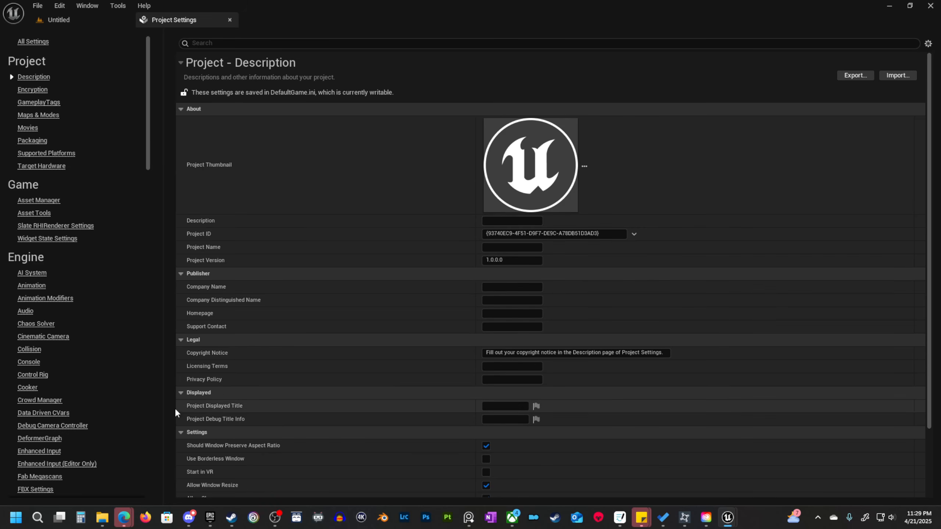
scroll(116, 385, "down", 5)
scroll(99, 370, "down", 8)
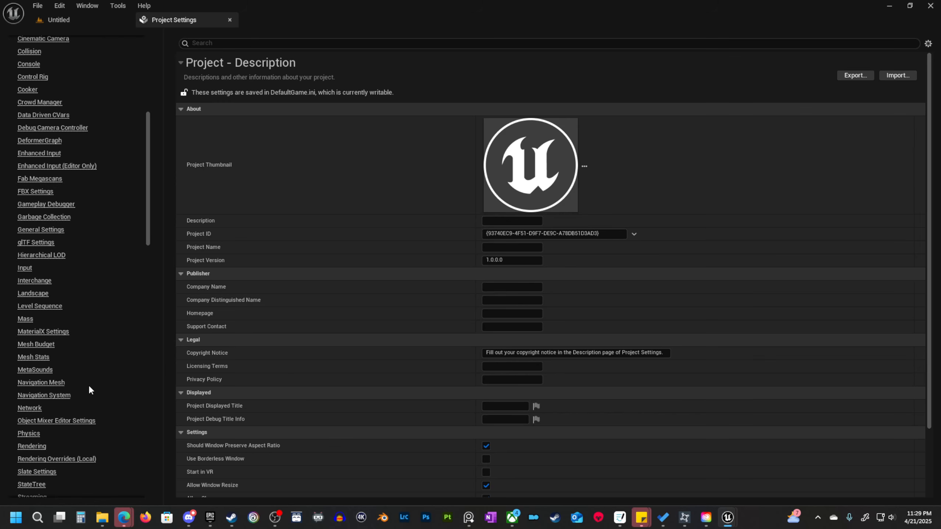
scroll(89, 384, "down", 1)
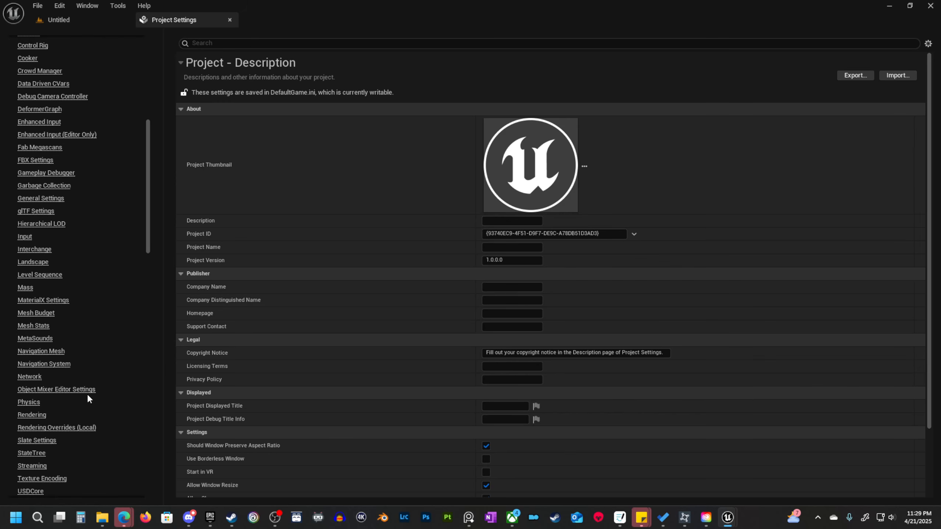
left_click(32, 415)
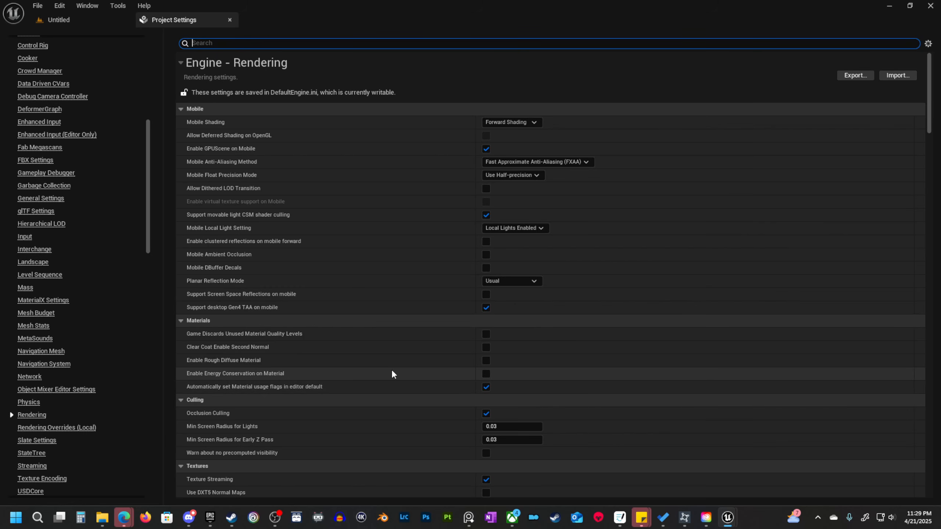
Set Lumen's Software Ray Tracing Mode to Detail Tracing in the rendering settings.
scroll(437, 326, "down", 6)
scroll(440, 307, "down", 3)
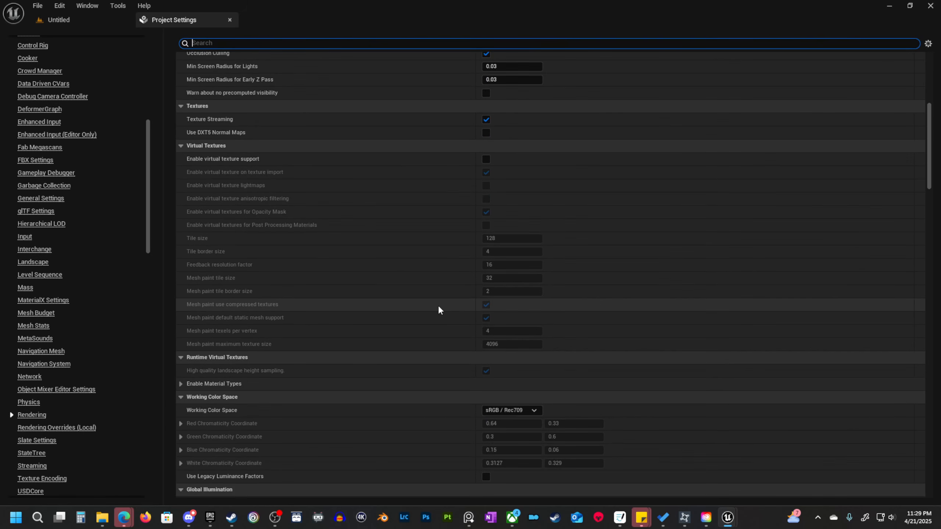
scroll(439, 308, "down", 2)
scroll(438, 307, "down", 1)
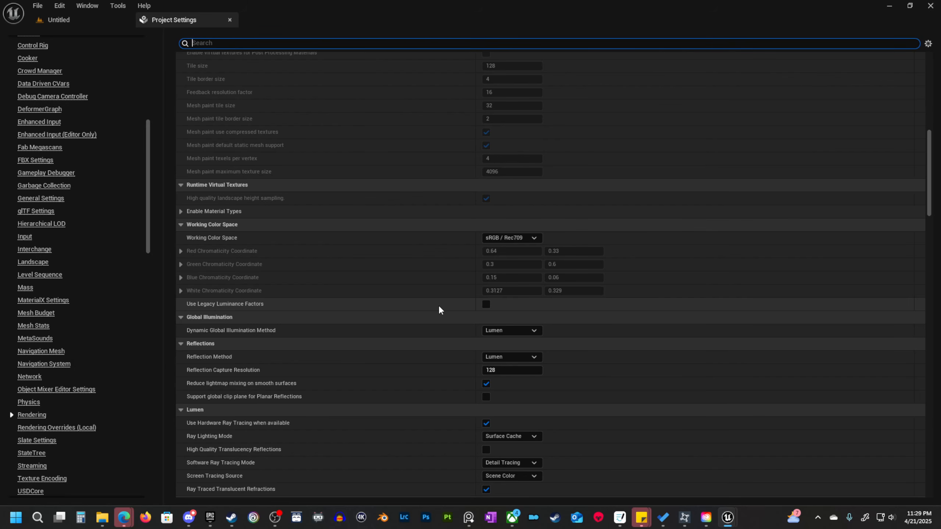
scroll(438, 310, "down", 1)
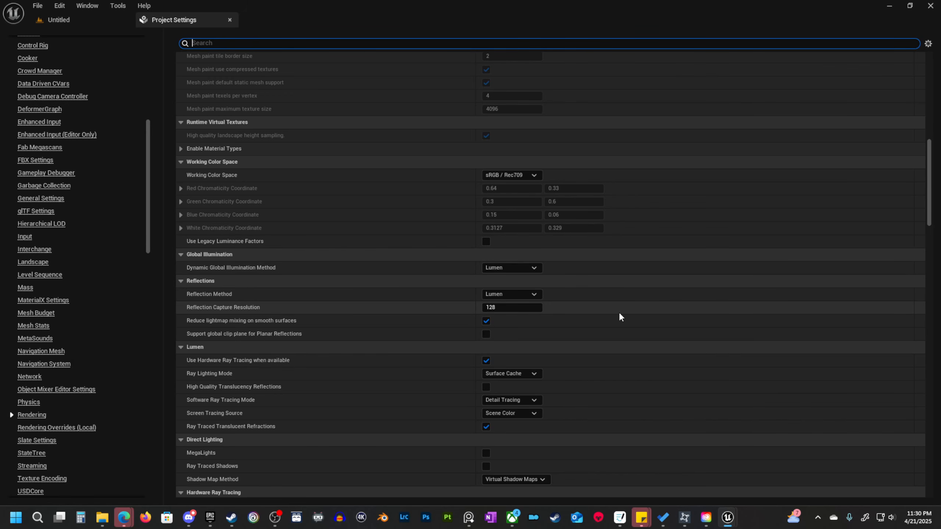
scroll(619, 311, "down", 1)
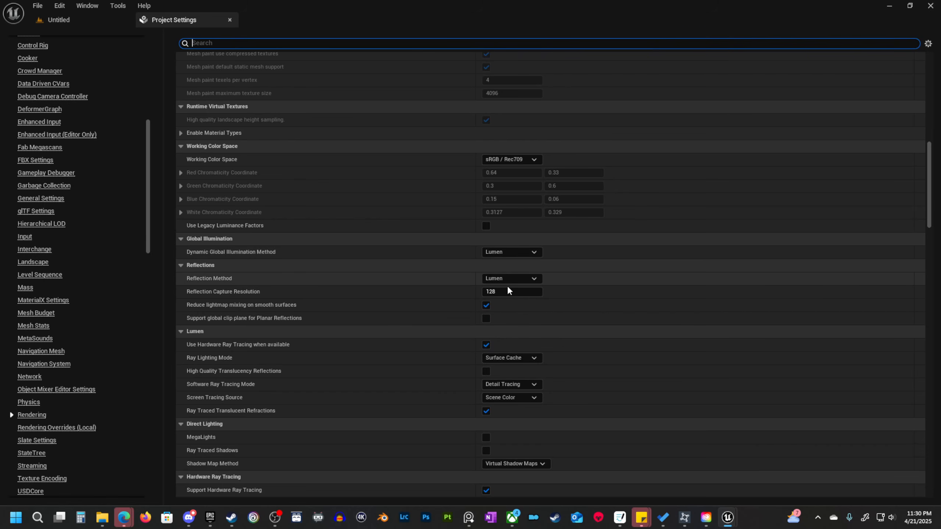
scroll(425, 282, "down", 2)
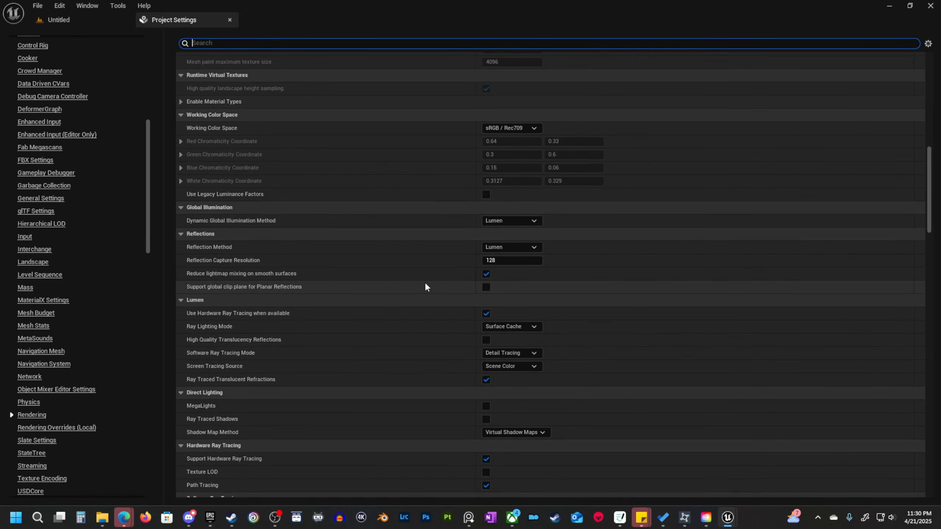
scroll(425, 283, "down", 2)
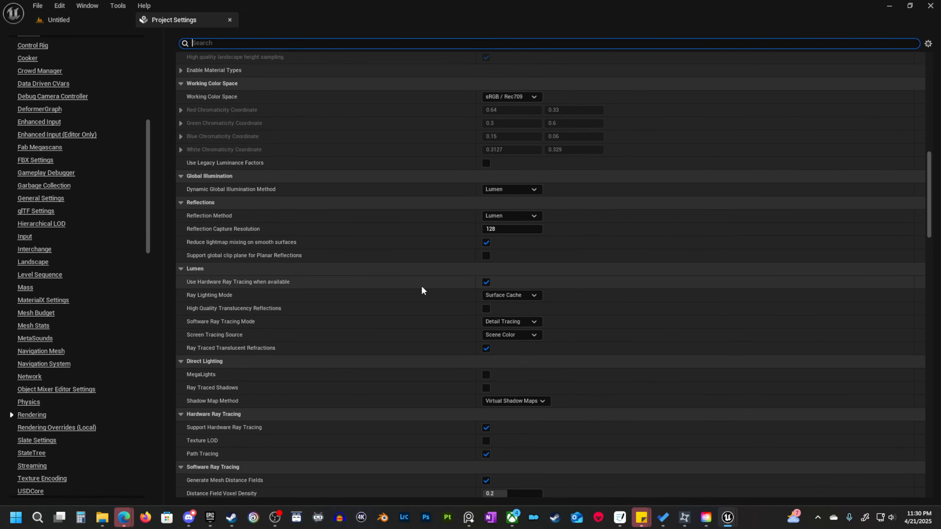
mouse_move(225, 284)
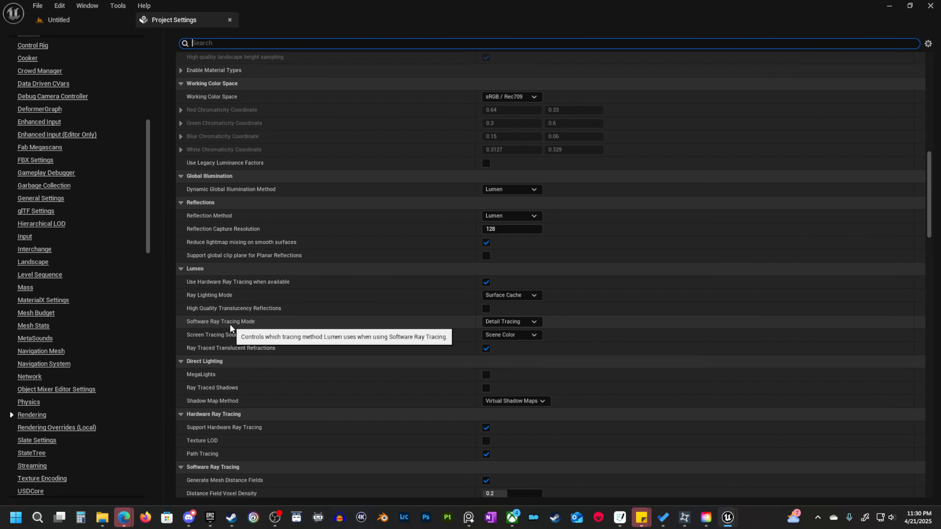
left_click(538, 322)
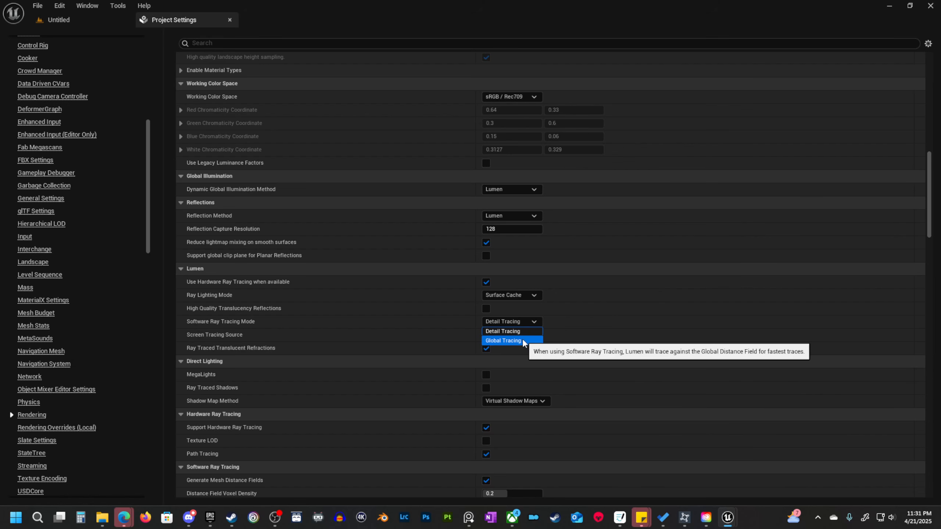
left_click(527, 331)
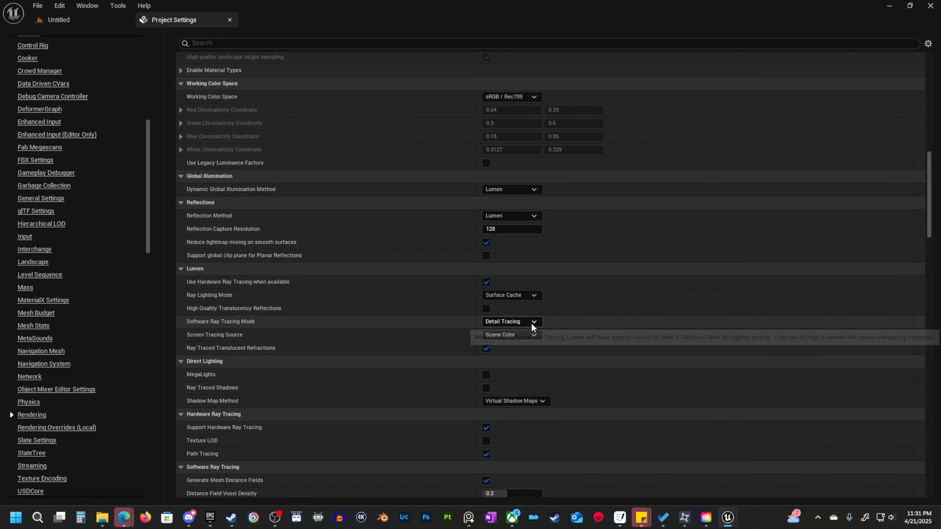
Examine the Direct Lighting, Hardware Ray Tracing, Software Ray Tracing, Nanite and Misc Lighting settings, including MegaLights, Shadow Map Method and Allow Static Lighting.
scroll(374, 354, "down", 3)
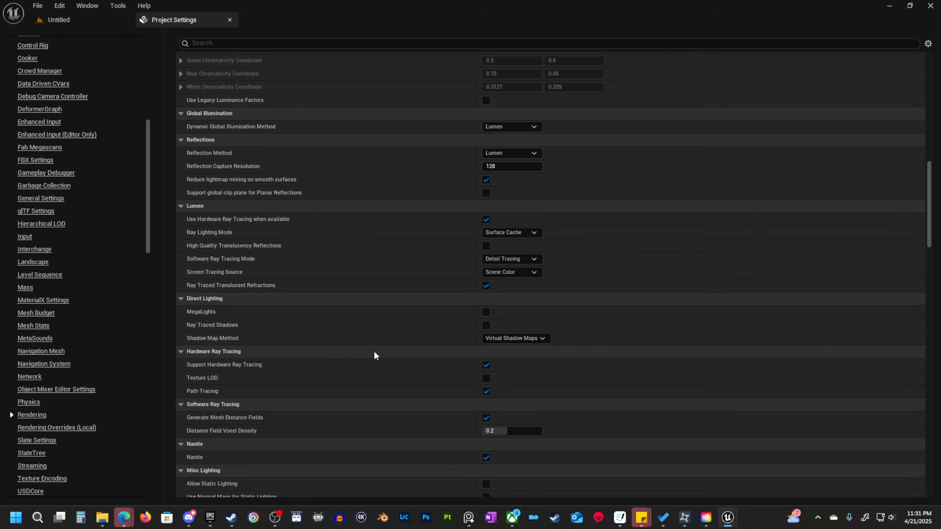
mouse_move(190, 315)
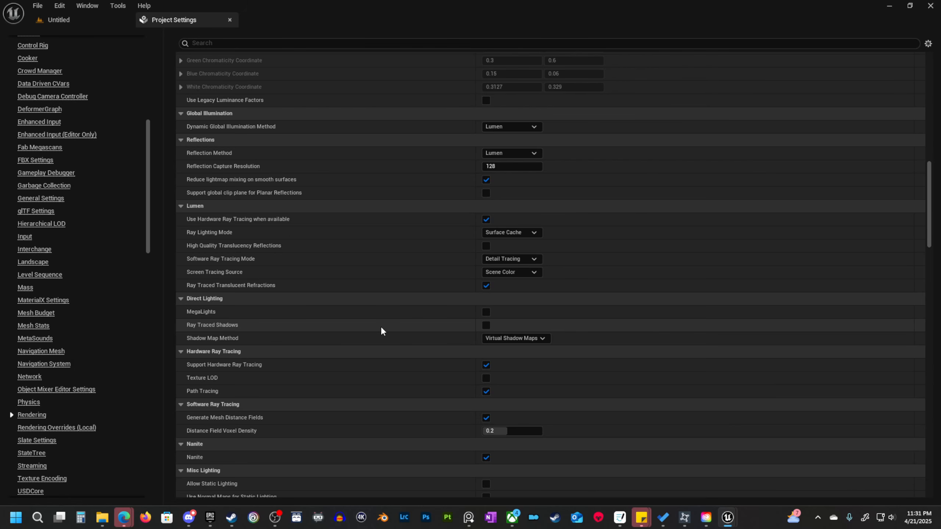
mouse_move(232, 325)
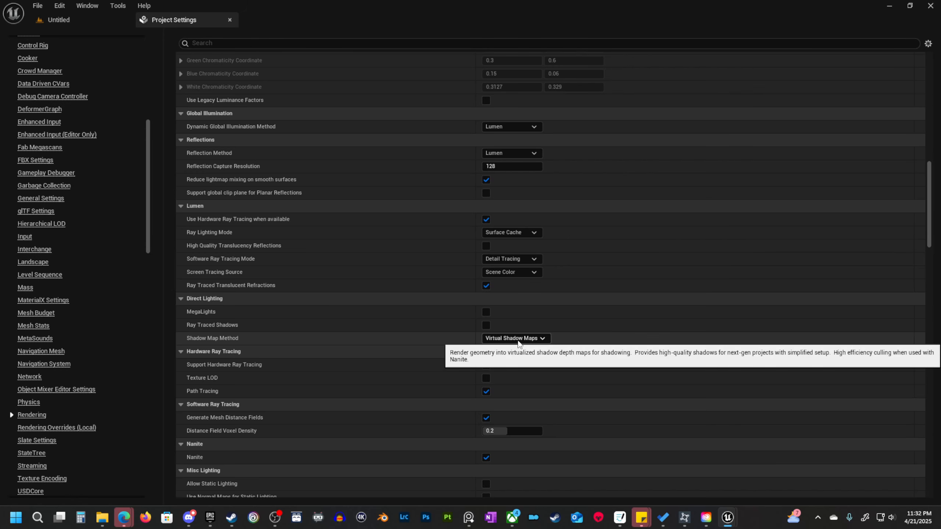
scroll(356, 354, "down", 1)
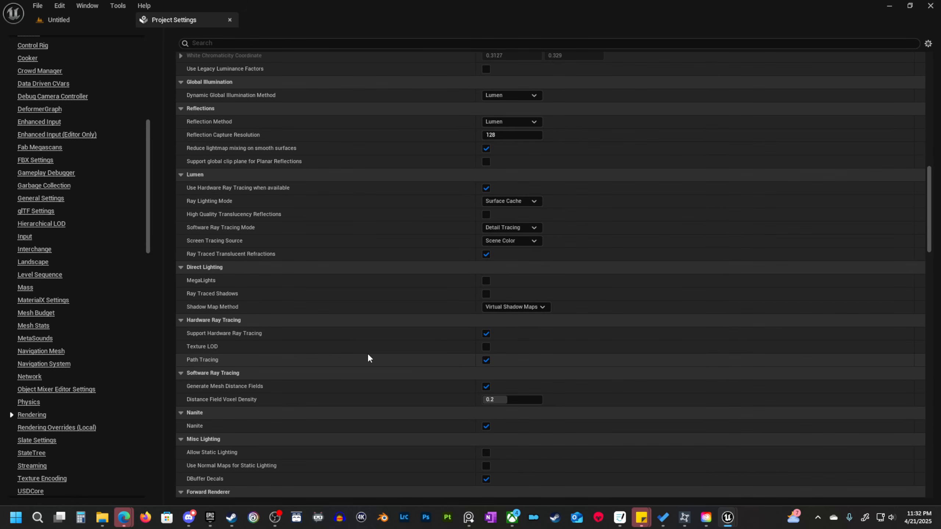
scroll(366, 352, "down", 1)
scroll(381, 313, "down", 1)
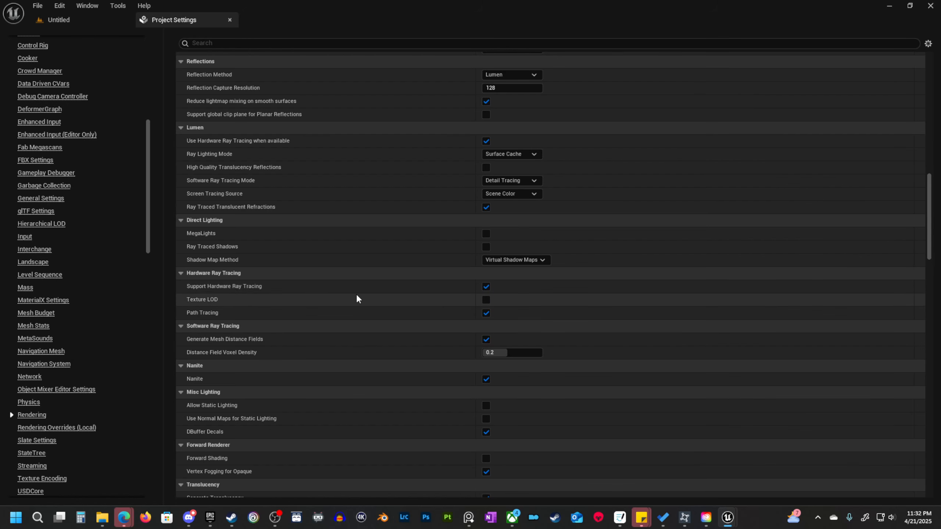
scroll(357, 299, "down", 5)
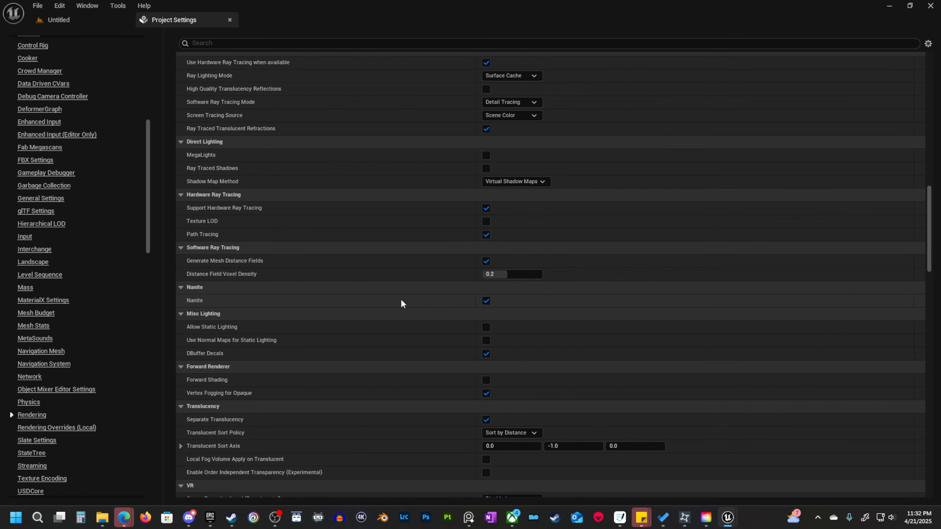
scroll(401, 300, "down", 6)
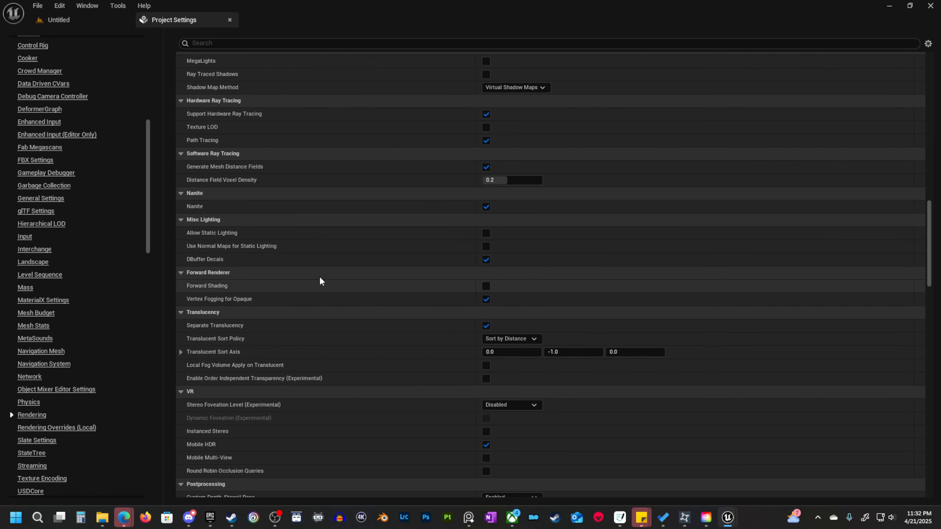
mouse_move(202, 233)
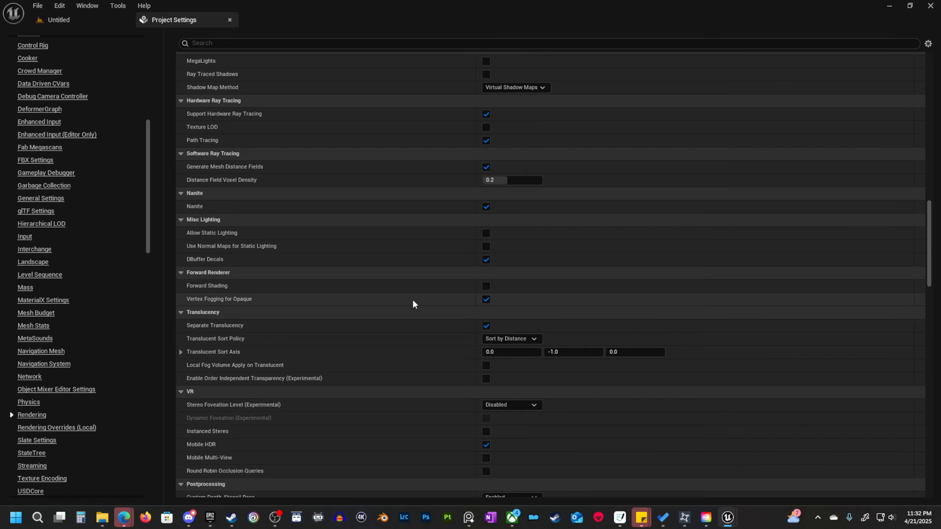
Set the default Light Units to Lumens in the rendering Default Settings.
scroll(401, 316, "down", 5)
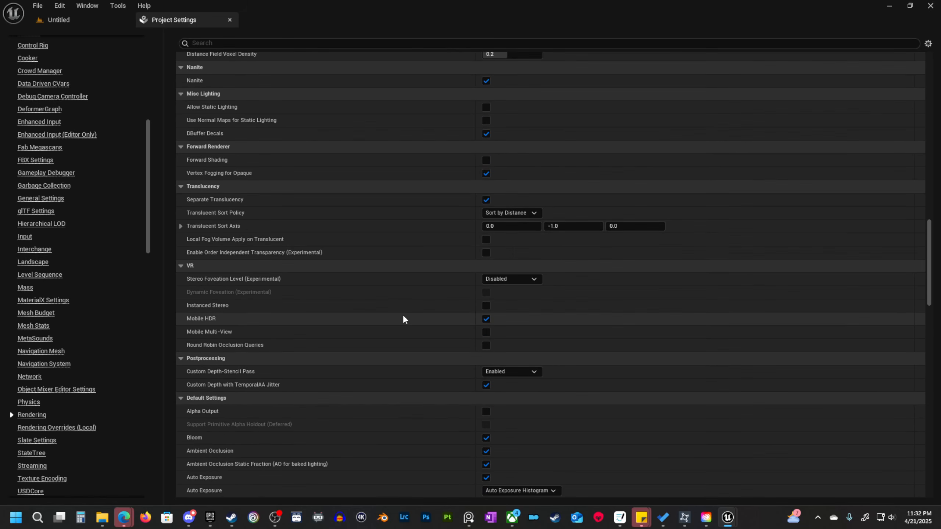
scroll(404, 317, "down", 3)
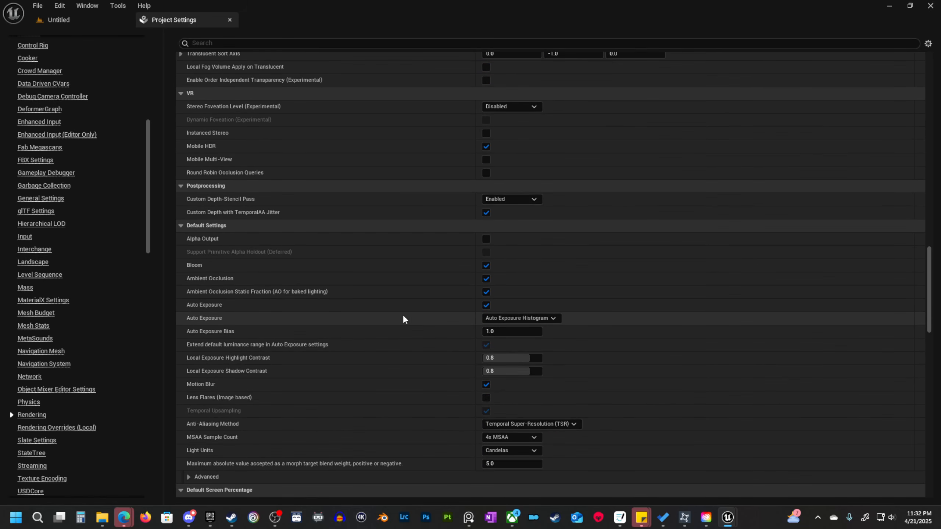
scroll(403, 316, "down", 3)
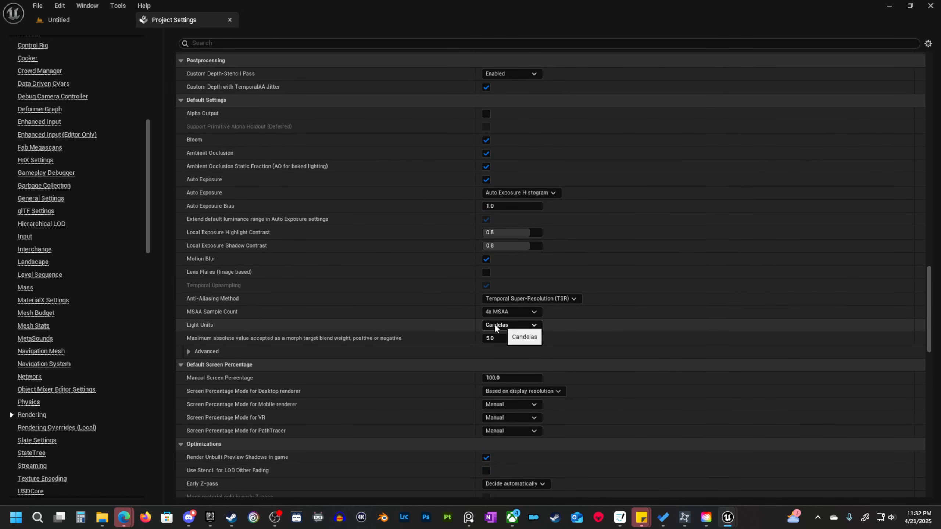
left_click(508, 325)
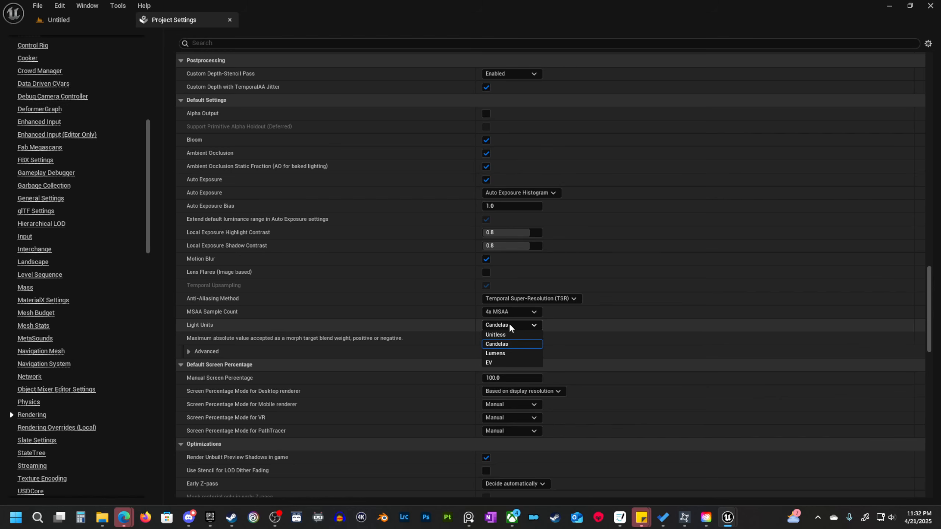
left_click(499, 353)
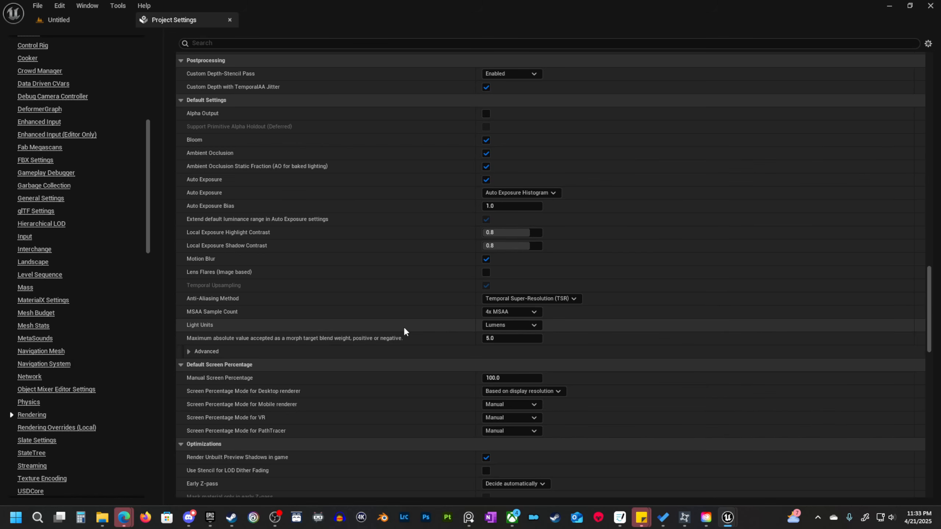
Search the rendering settings for "lumin" and check the option extending the default luminance range in Auto Exposure settings.
scroll(403, 332, "down", 2)
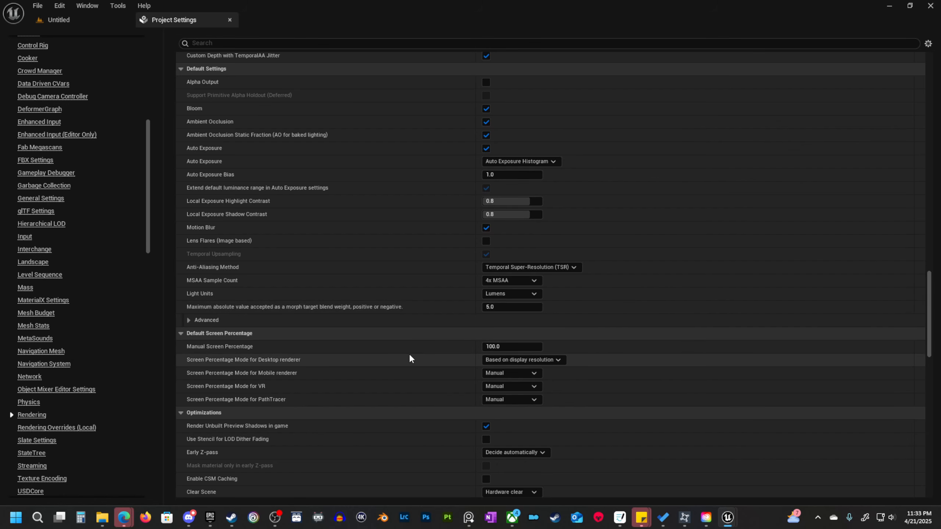
scroll(431, 352, "down", 5)
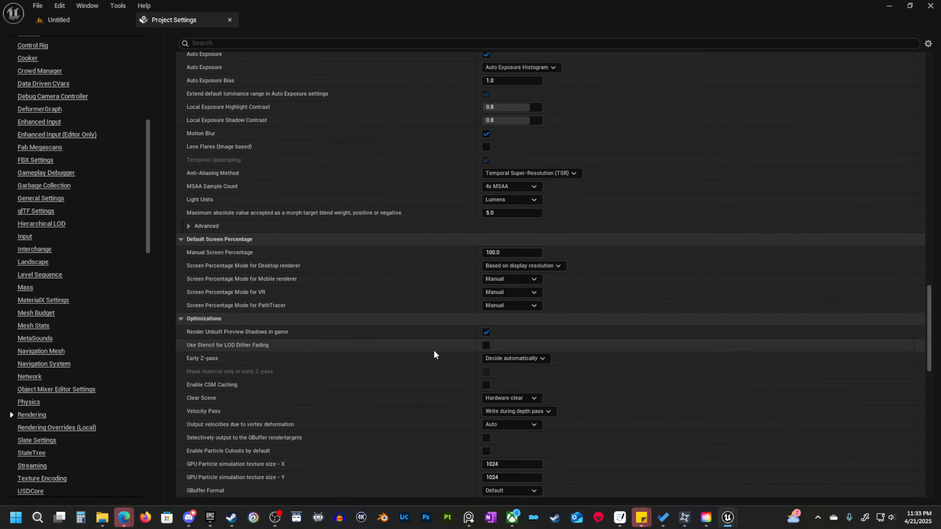
scroll(436, 353, "down", 10)
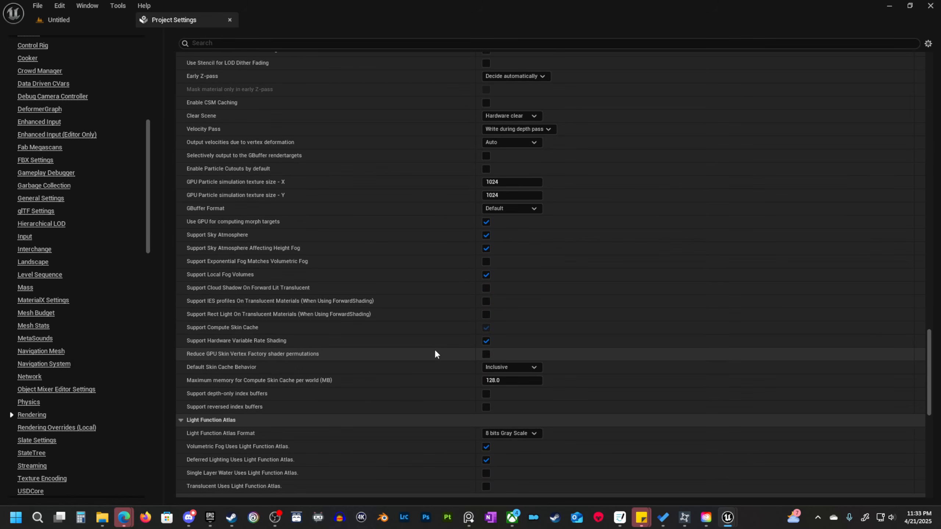
scroll(435, 354, "down", 9)
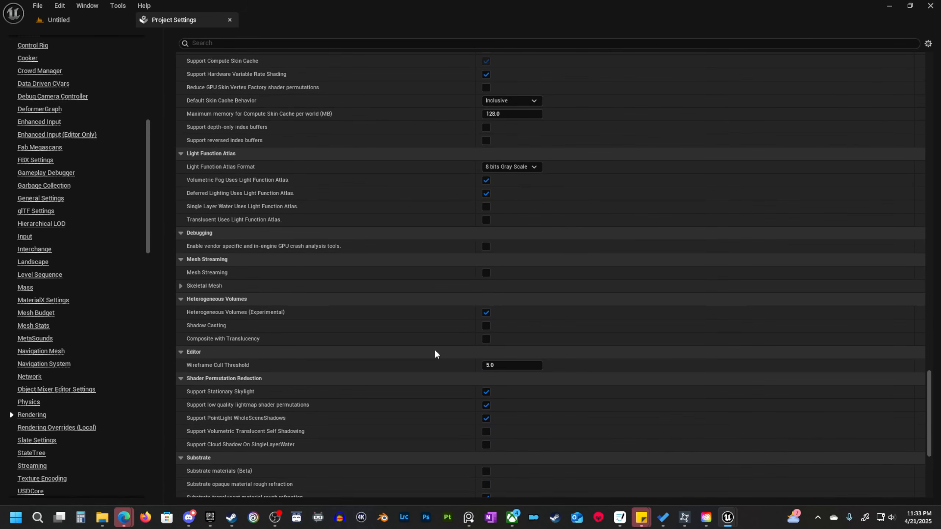
scroll(434, 350, "up", 3)
left_click(256, 43)
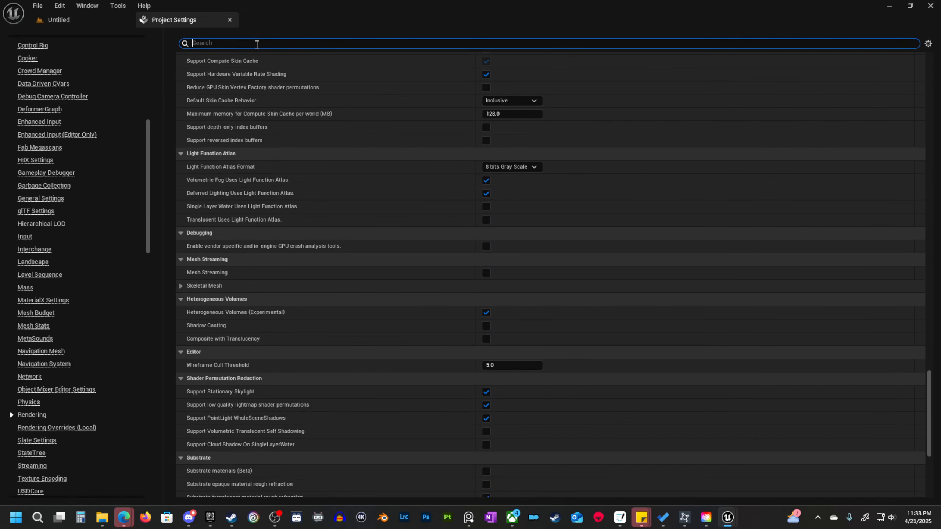
type("lumin")
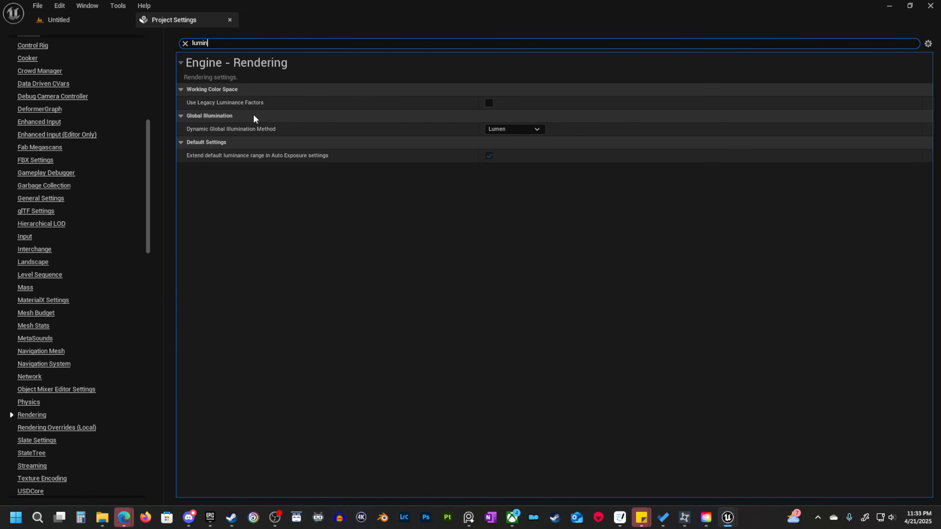
mouse_move(217, 160)
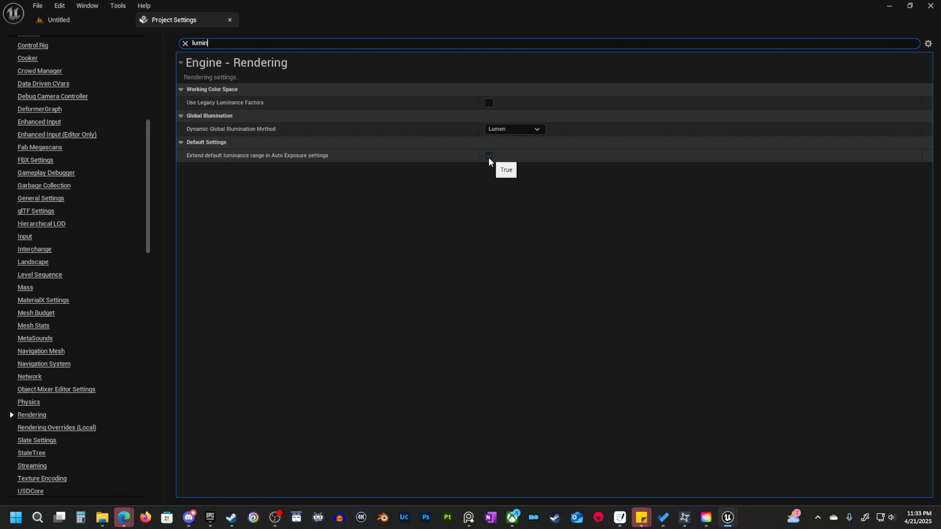
mouse_move(296, 156)
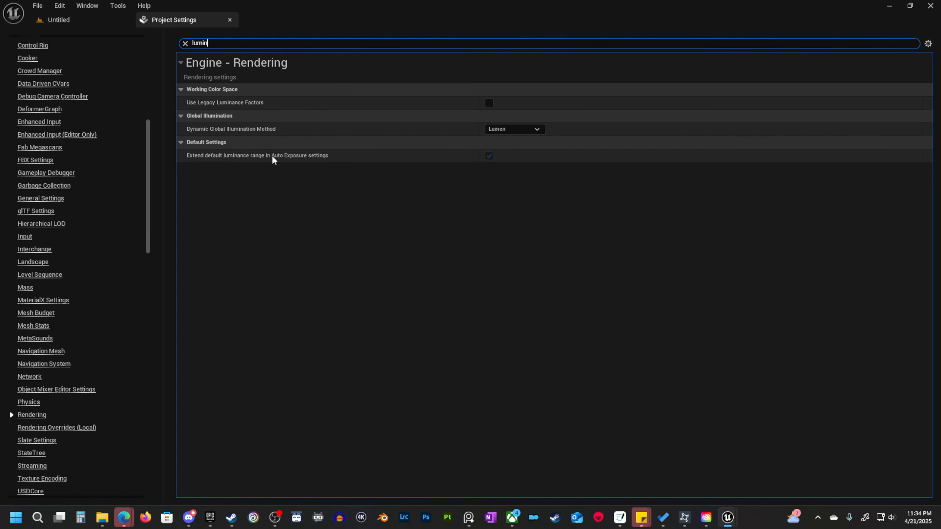
Clear the settings search, review the Lumen, ray tracing, lighting and Default Settings sections once more, and close Project Settings.
left_click(186, 42)
scroll(496, 349, "down", 3)
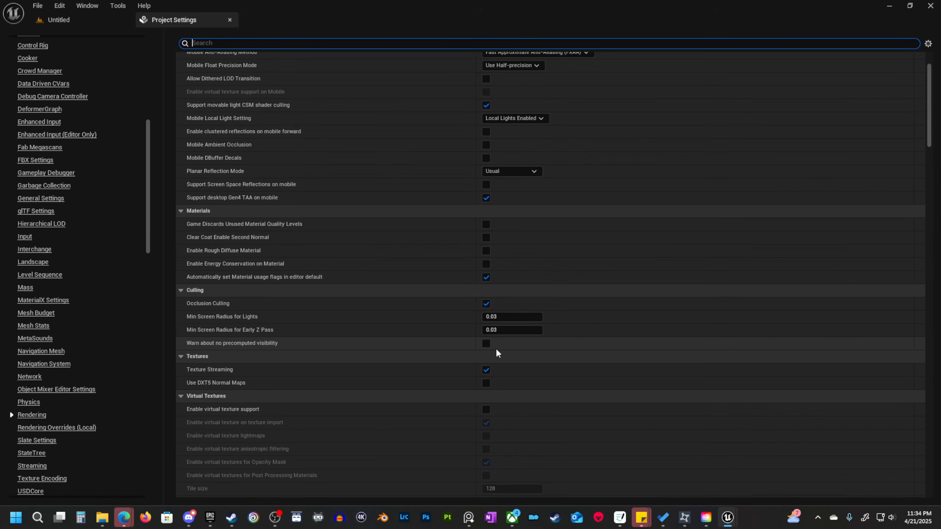
scroll(276, 239, "up", 3)
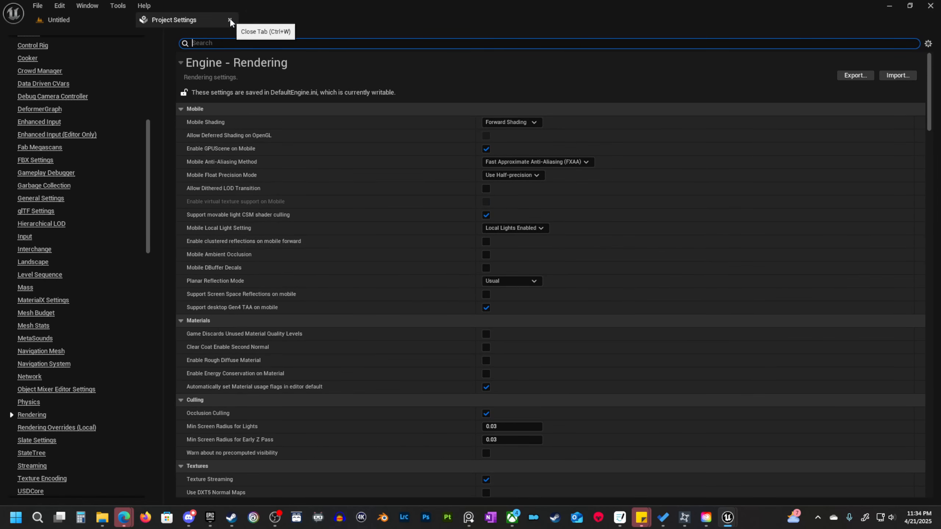
scroll(381, 233, "down", 3)
scroll(519, 289, "down", 18)
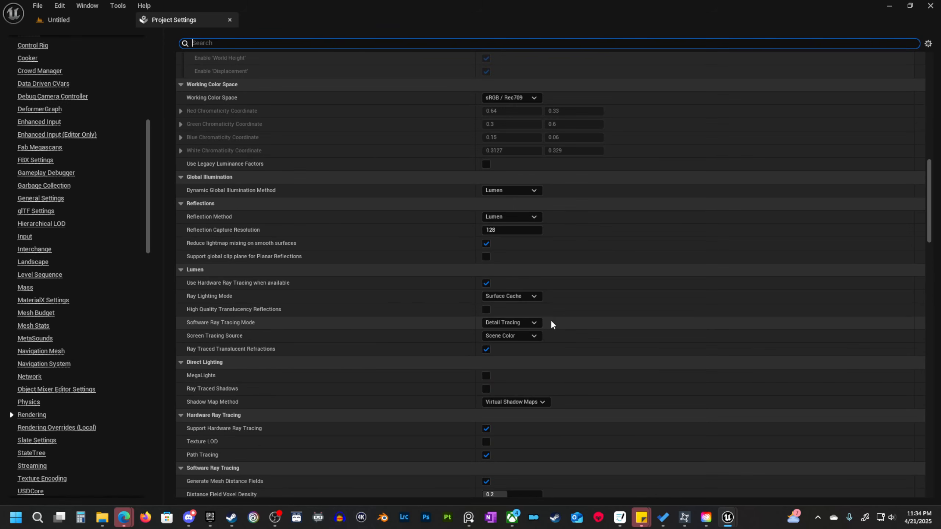
scroll(545, 374, "down", 3)
scroll(545, 375, "up", 3)
scroll(544, 372, "down", 6)
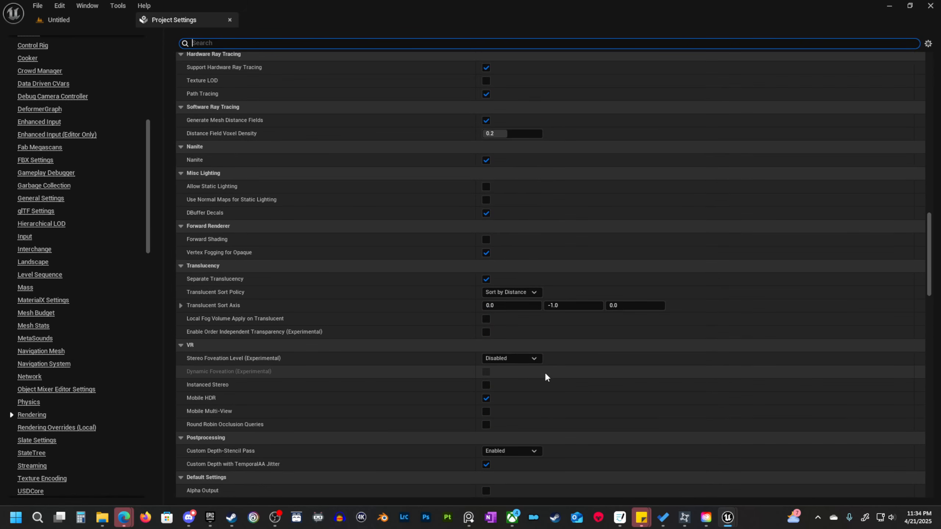
scroll(545, 372, "down", 9)
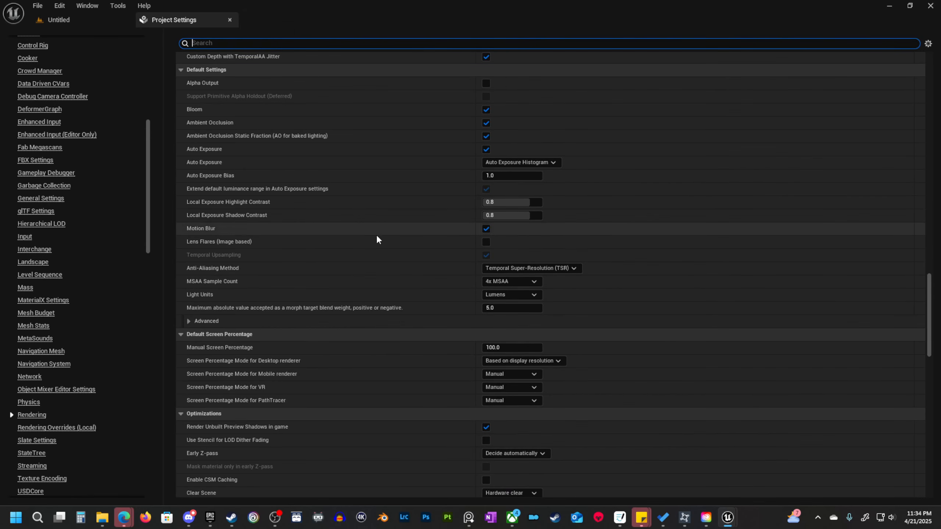
scroll(481, 309, "up", 3)
scroll(445, 317, "up", 1)
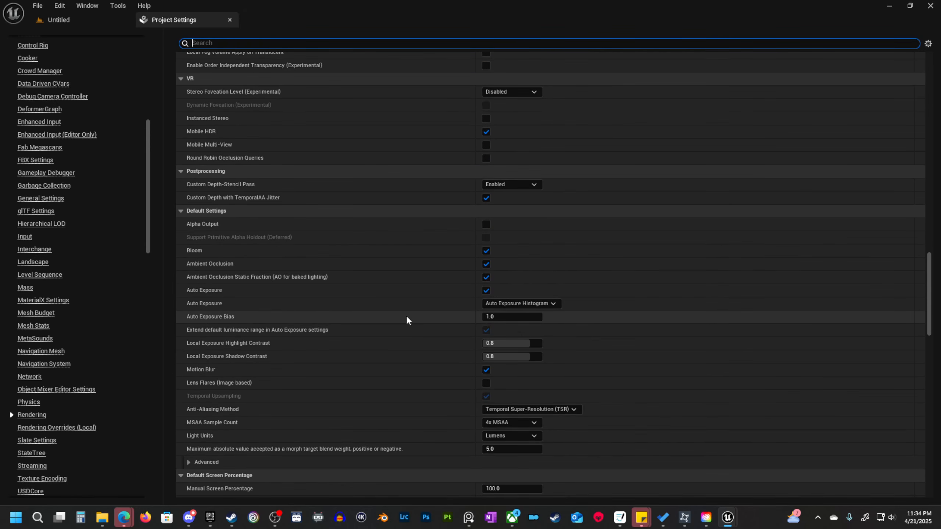
scroll(423, 335, "down", 3)
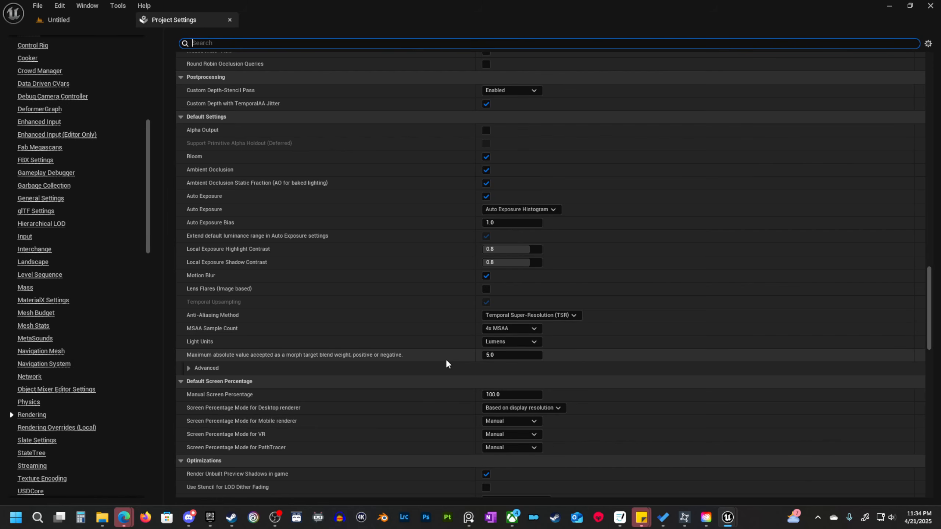
left_click(230, 19)
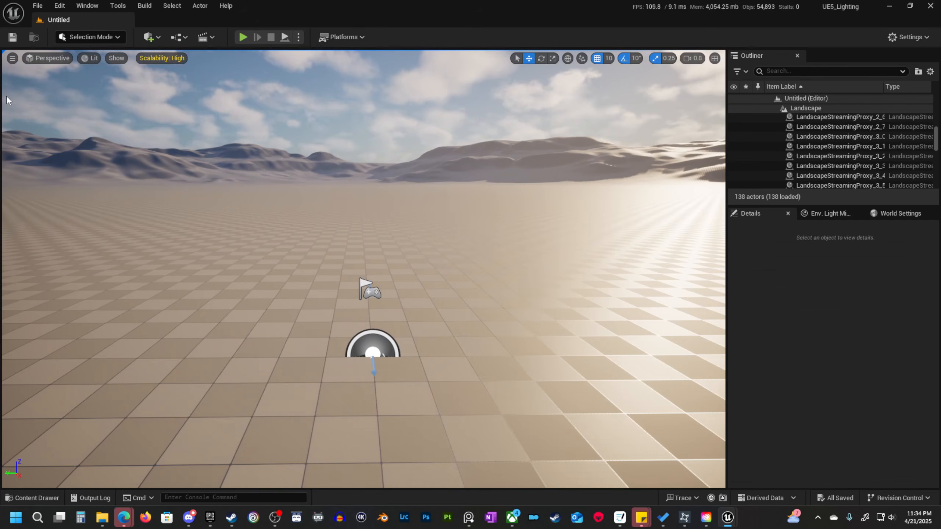
Create a new folder named 01_MyContent directly inside the project's Content folder.
left_click(35, 497)
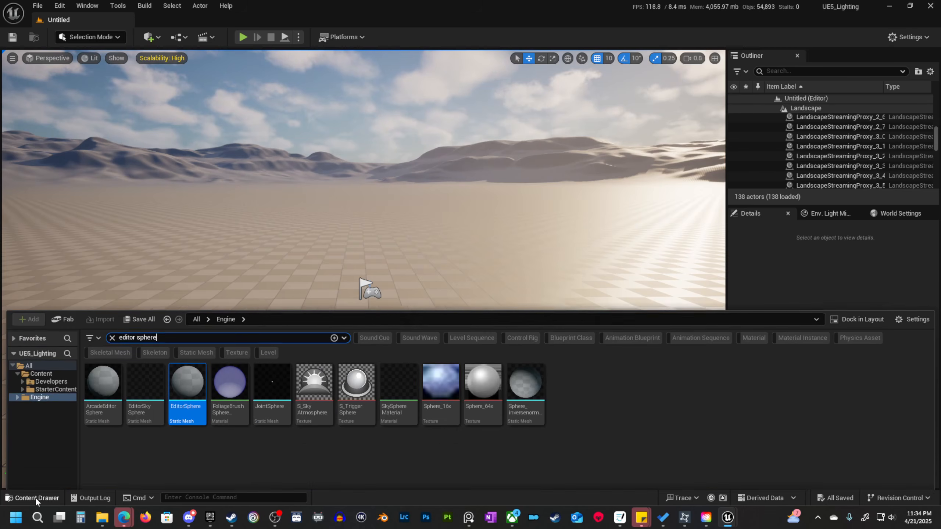
left_click(111, 317)
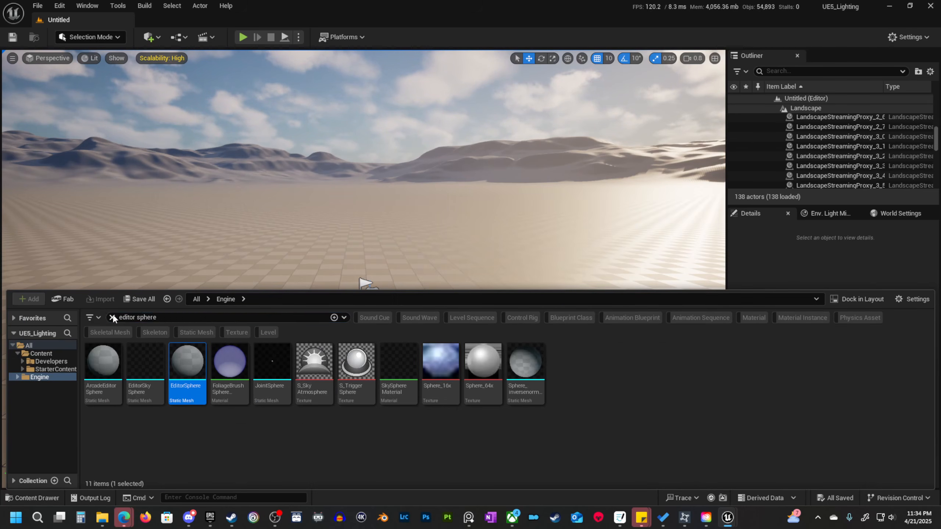
left_click(40, 353)
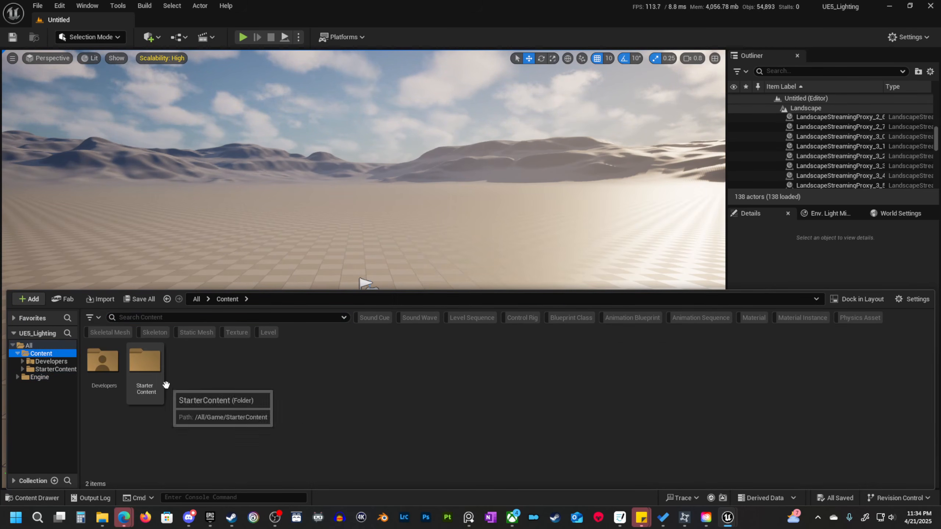
right_click(226, 386)
left_click(296, 186)
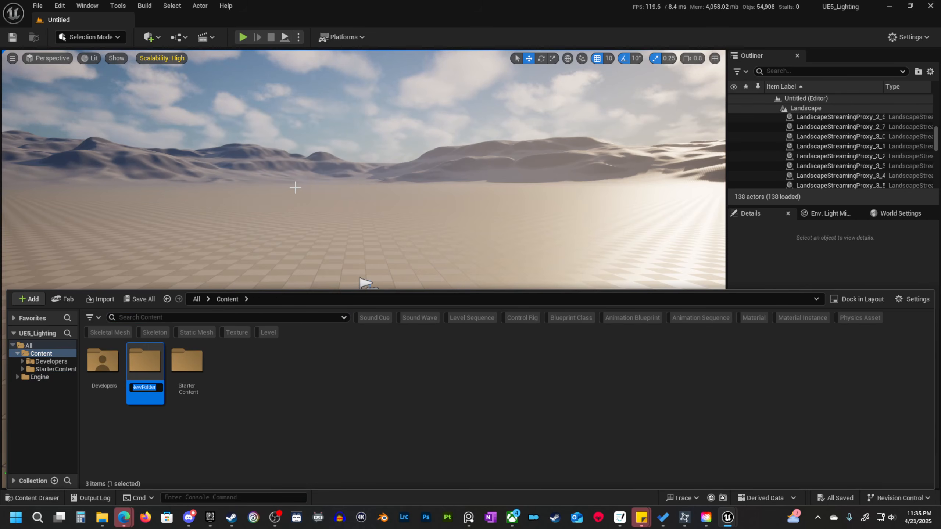
type("01_")
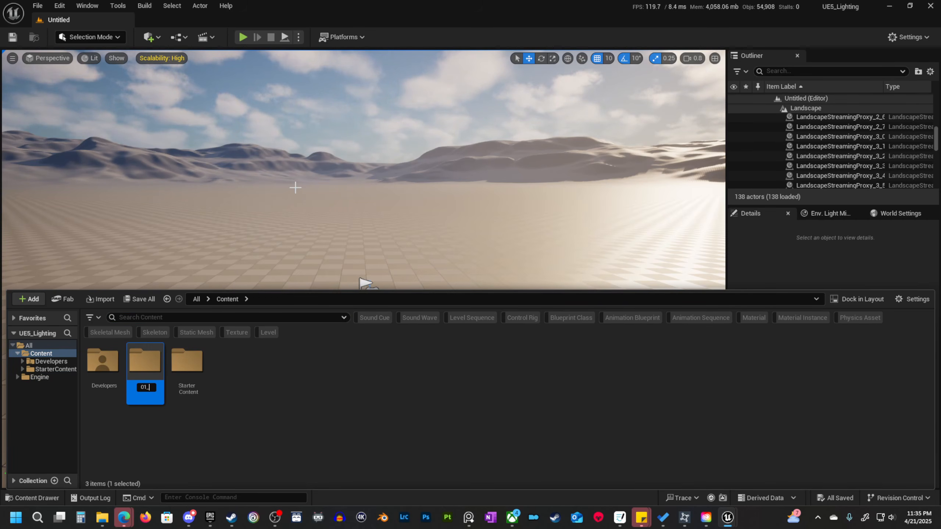
type("My")
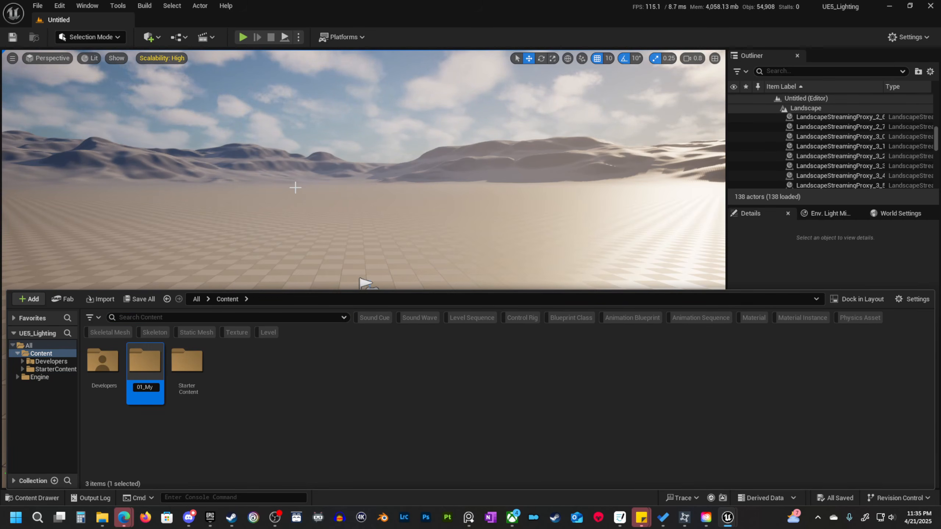
type("Content")
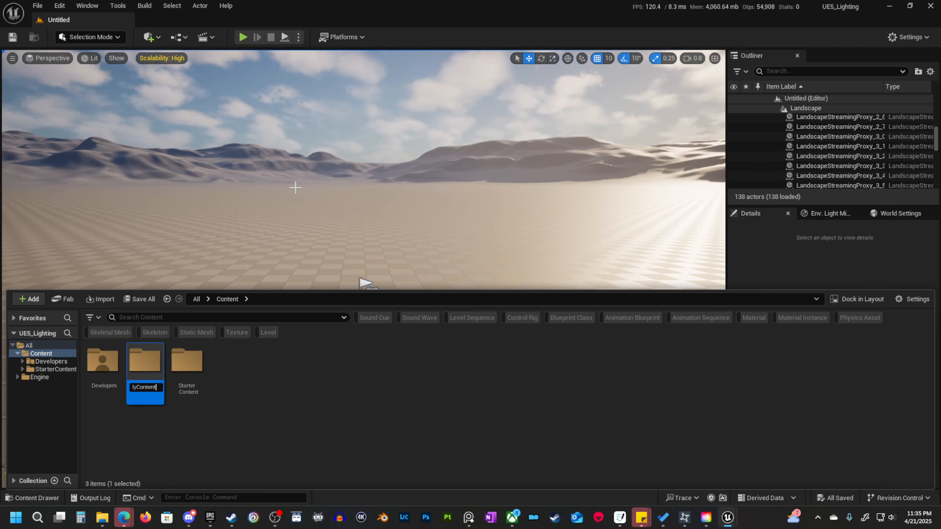
key("Return")
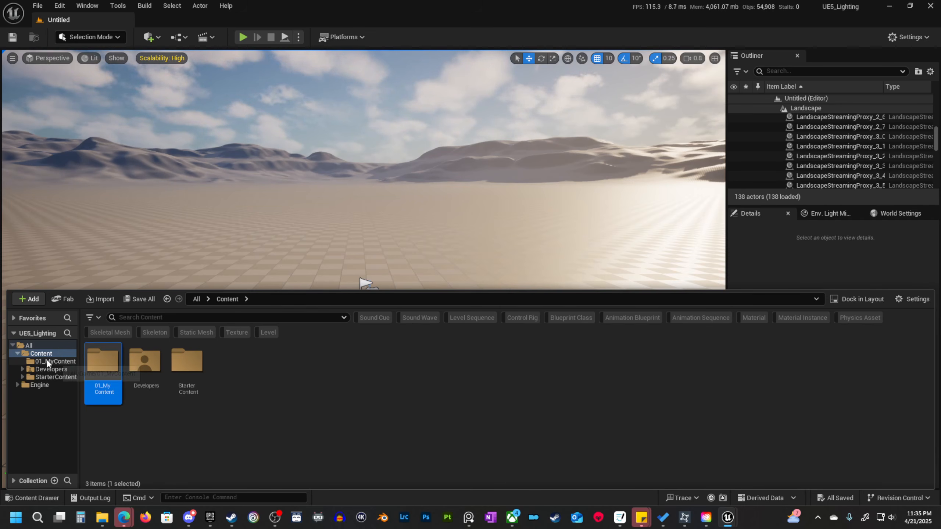
Create a subfolder named Maps inside the 01_MyContent folder.
double_click(103, 365)
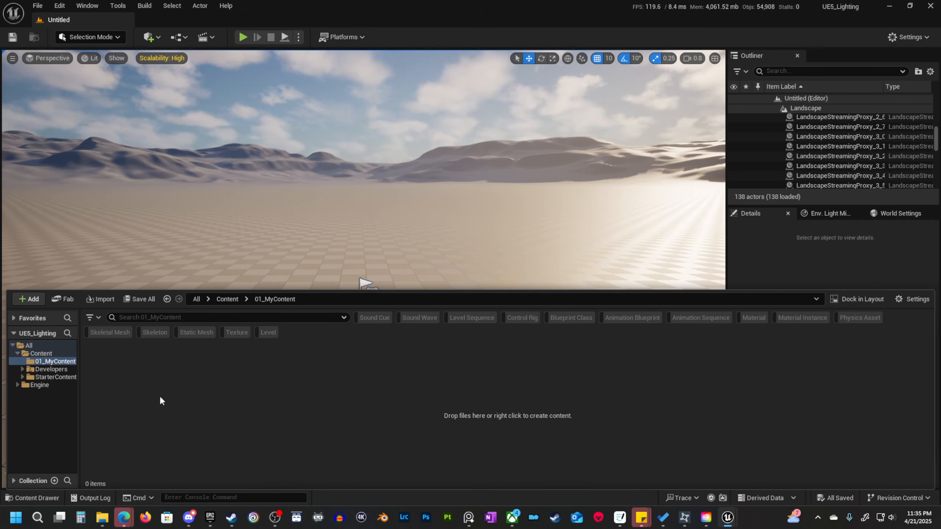
right_click(159, 395)
left_click(218, 184)
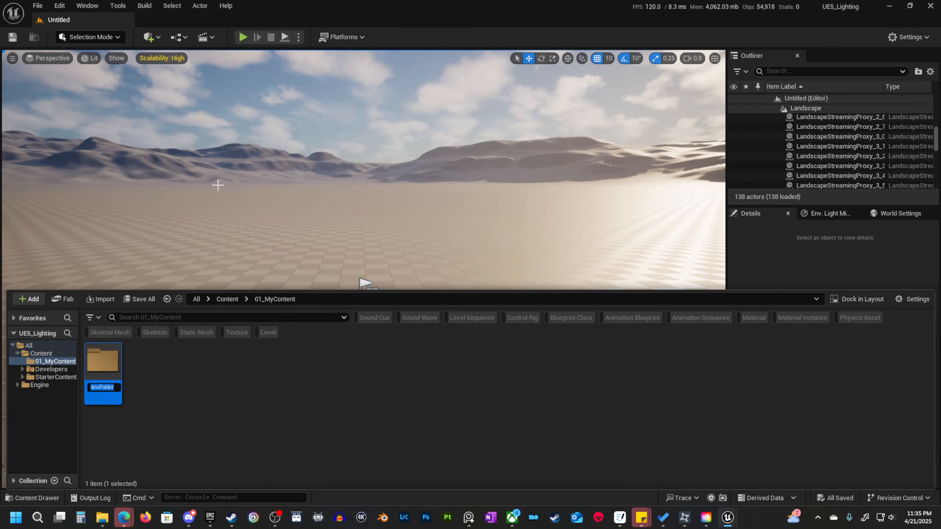
type("Maps")
key("Return")
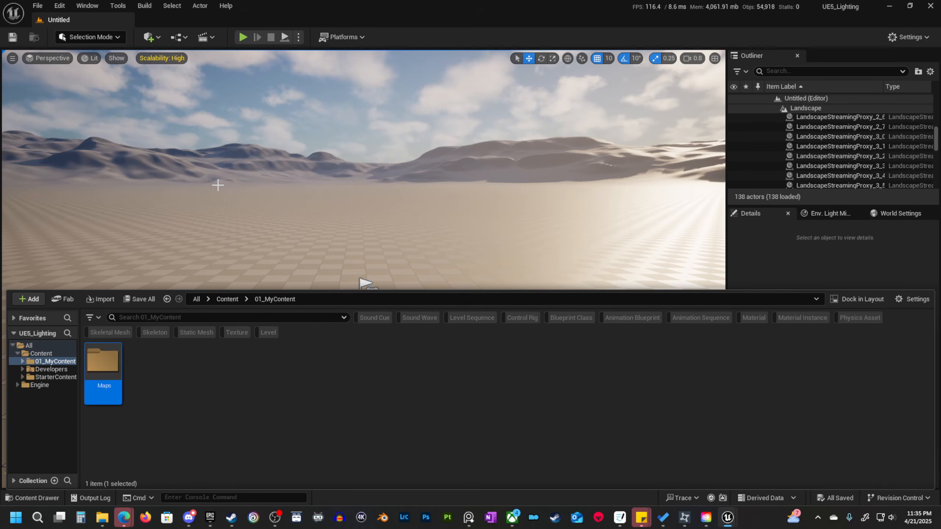
Create a new level named LightingTest inside the Maps folder.
double_click(103, 365)
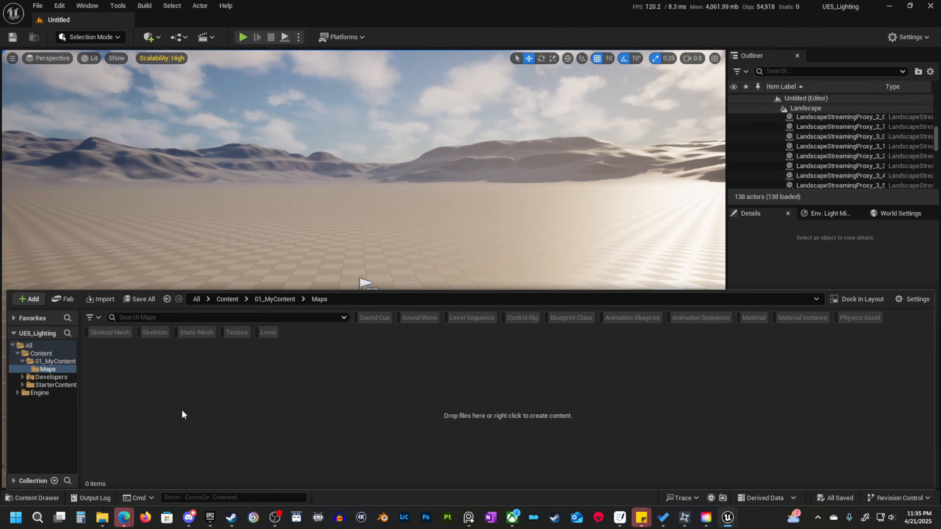
right_click(181, 409)
left_click(219, 136)
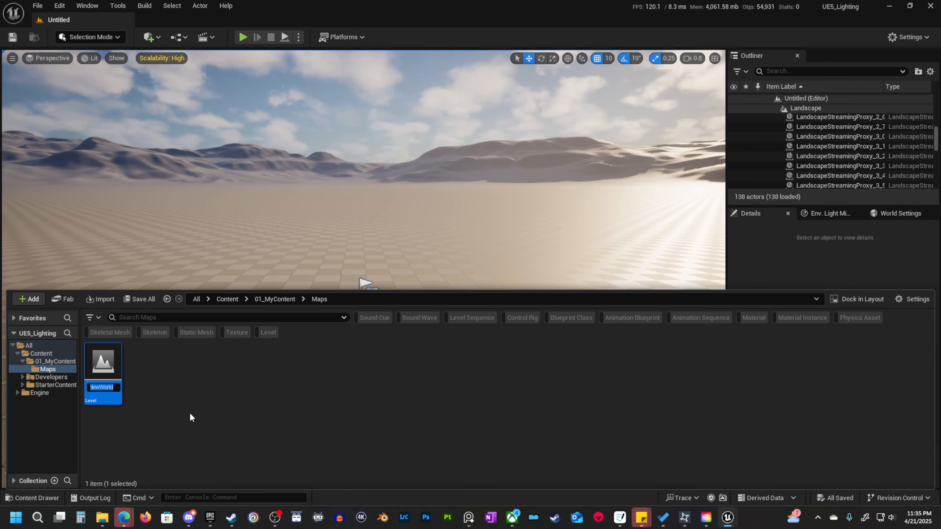
type("Lighting")
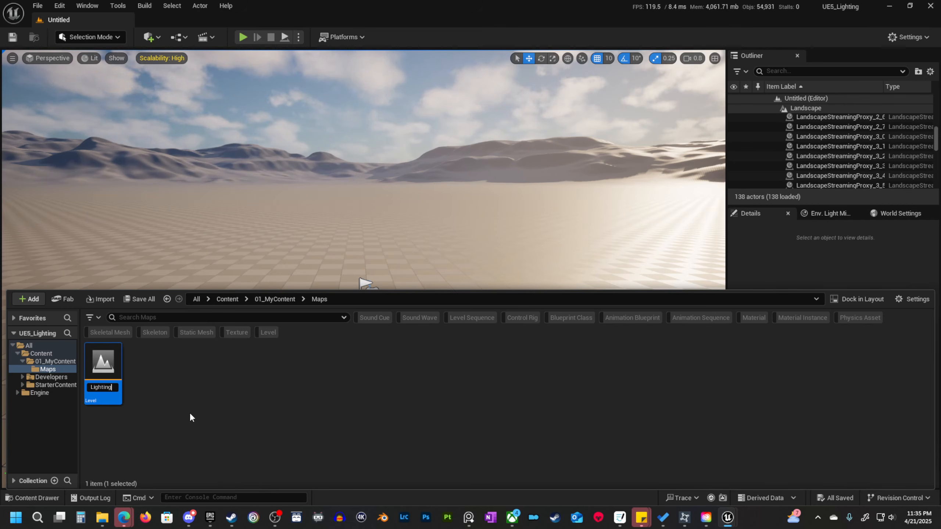
type("Test")
key("Return")
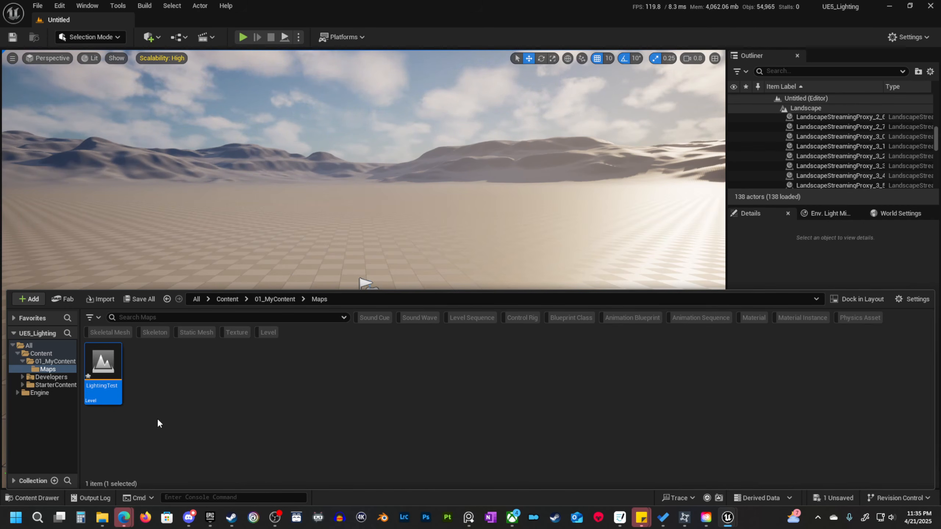
Open the LightingTest level for editing in place of the untitled level.
double_click(103, 366)
left_click(491, 368)
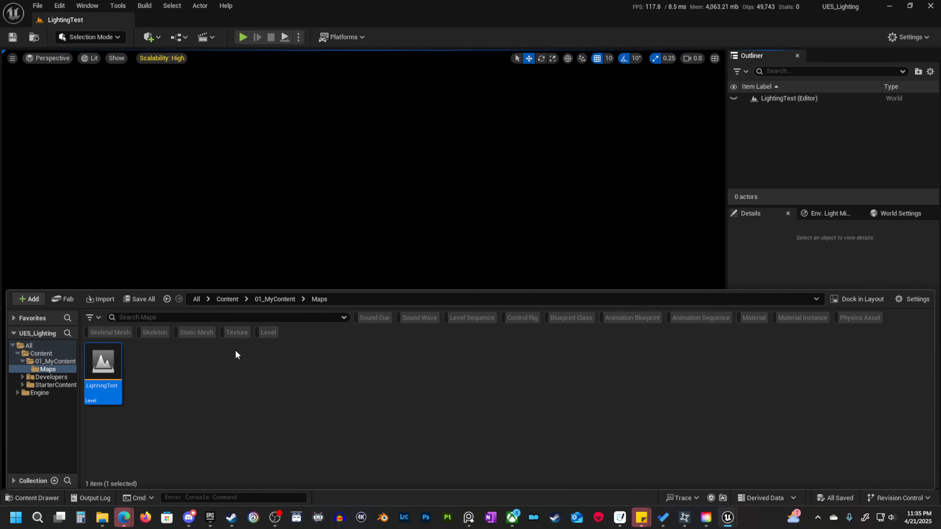
left_click(335, 385)
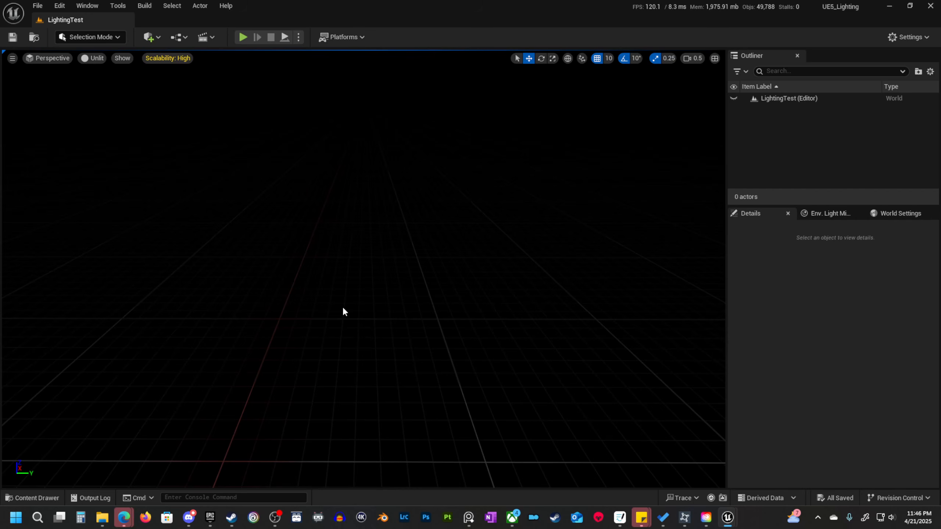
Hide the grid in the perspective viewport of the LightingTest level.
right_click_drag(343, 308, 359, 347)
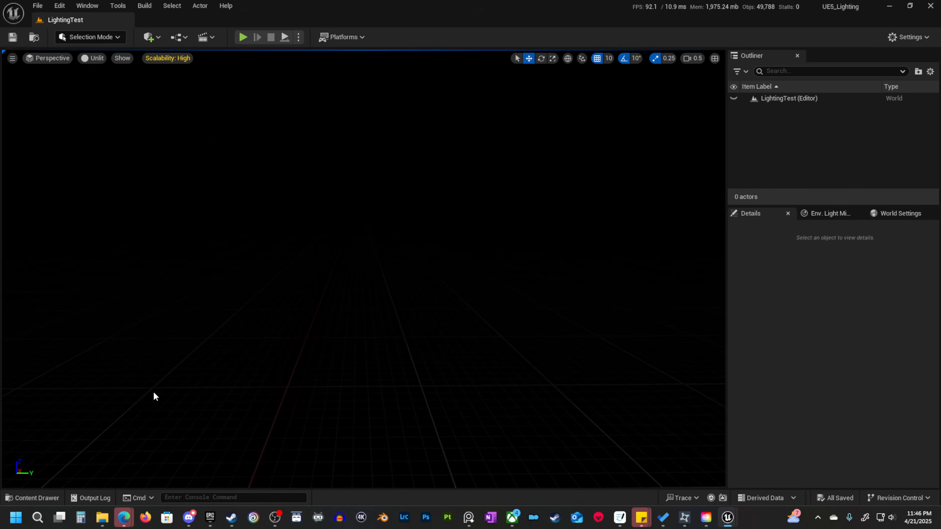
left_click(120, 58)
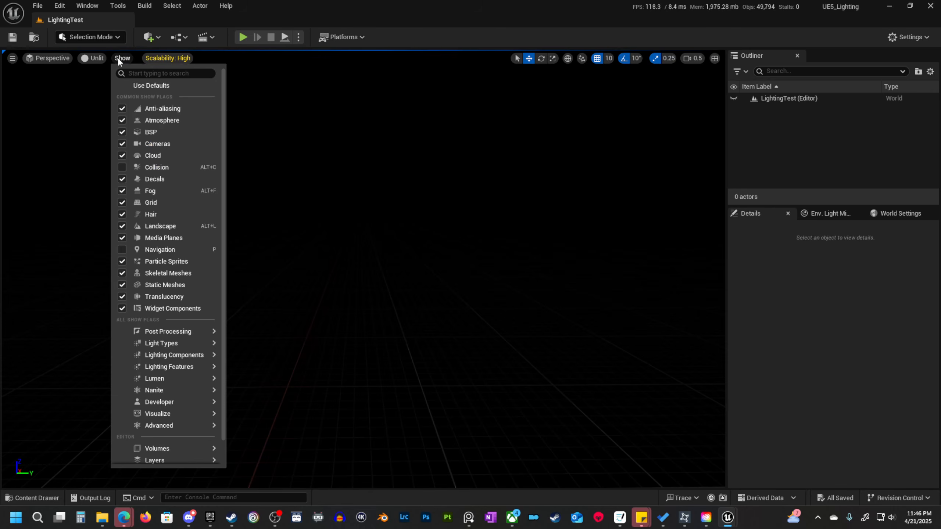
left_click(123, 202)
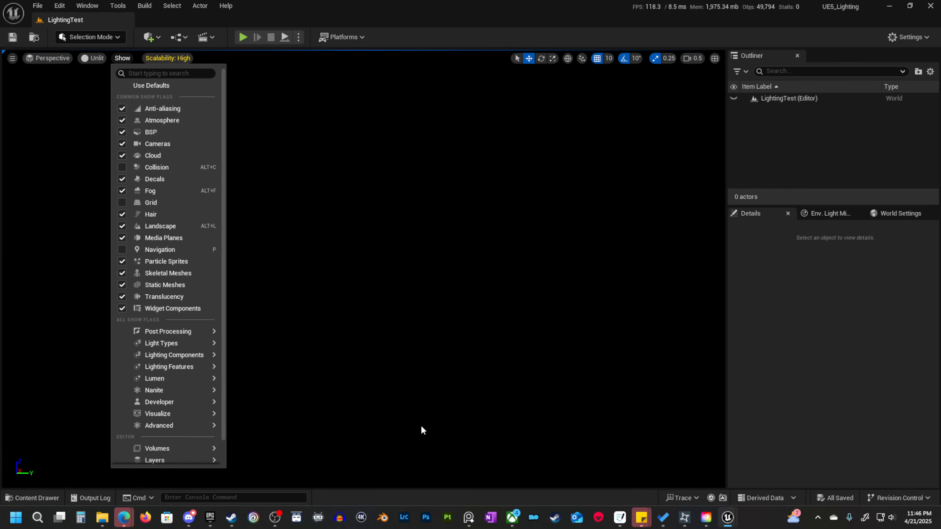
left_click(514, 400)
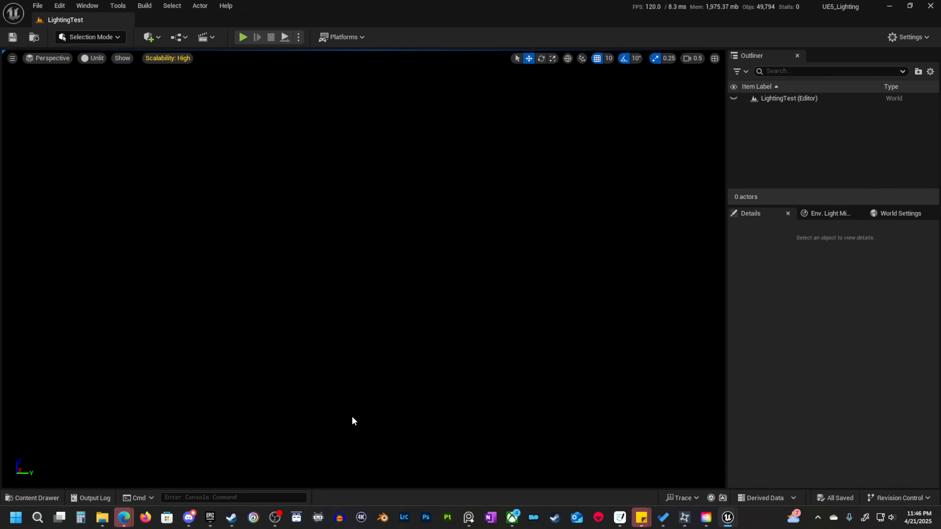
Place the Floor_400x400 mesh from StarterContent's Architecture folder into the empty level.
left_click(32, 497)
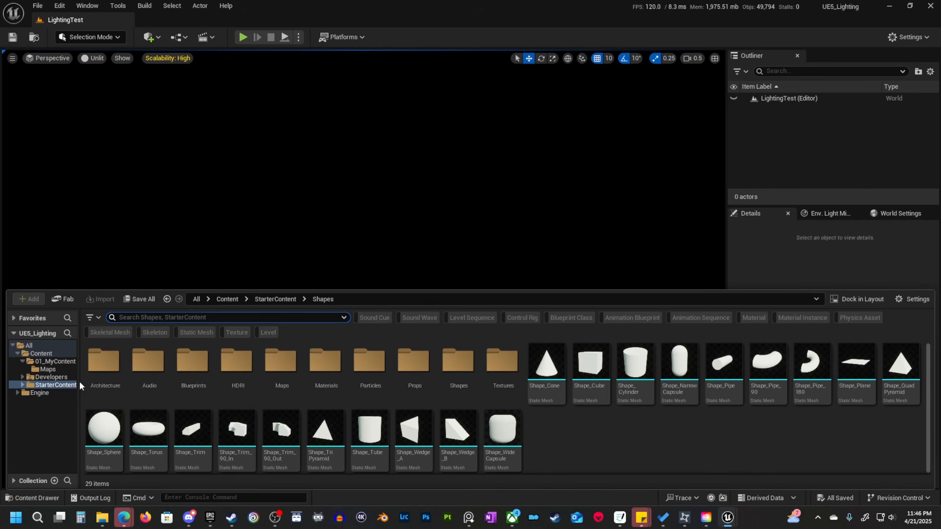
double_click(106, 361)
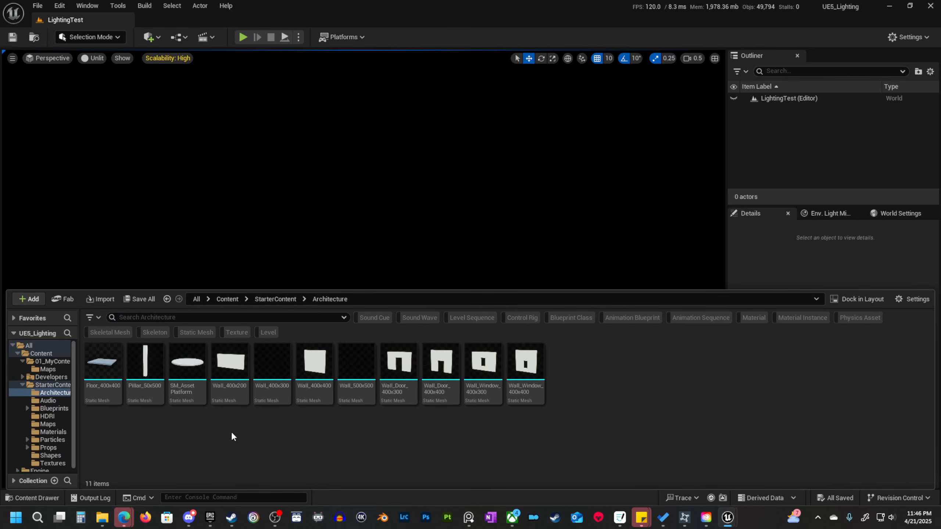
mouse_move(104, 374)
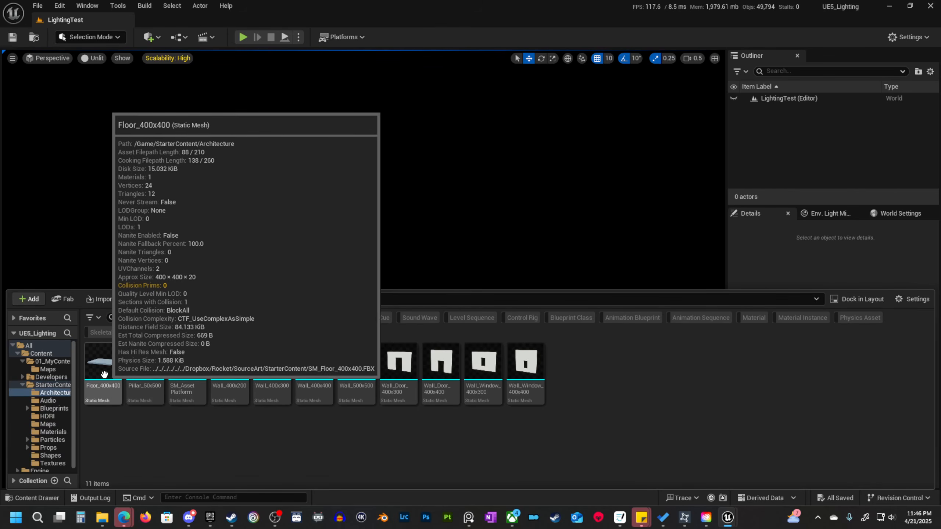
left_click_drag(104, 374, 341, 423)
Scale the floor to 4.25 in X and Y and reset its location to 0, 0, 0.
key("r")
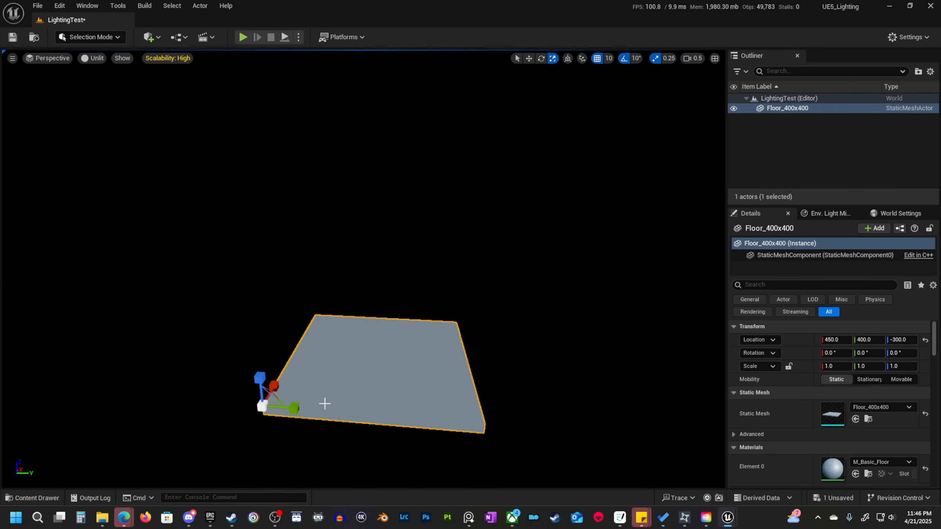
left_click_drag(285, 406, 437, 405)
left_click(925, 340)
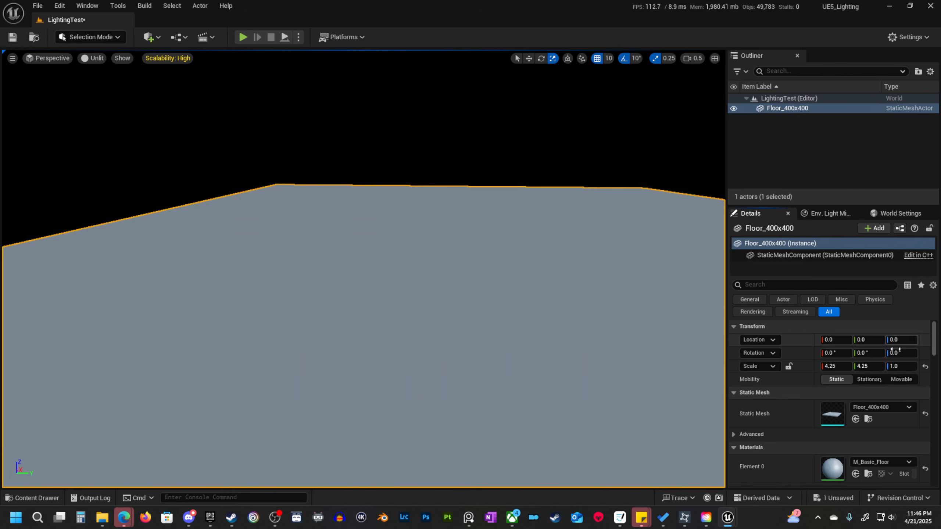
right_click_drag(482, 315, 398, 359)
key("s")
key("w")
Place the Shape_Sphere mesh from StarterContent's Shapes folder on the floor at about 700, 830, 0.
left_click(37, 496)
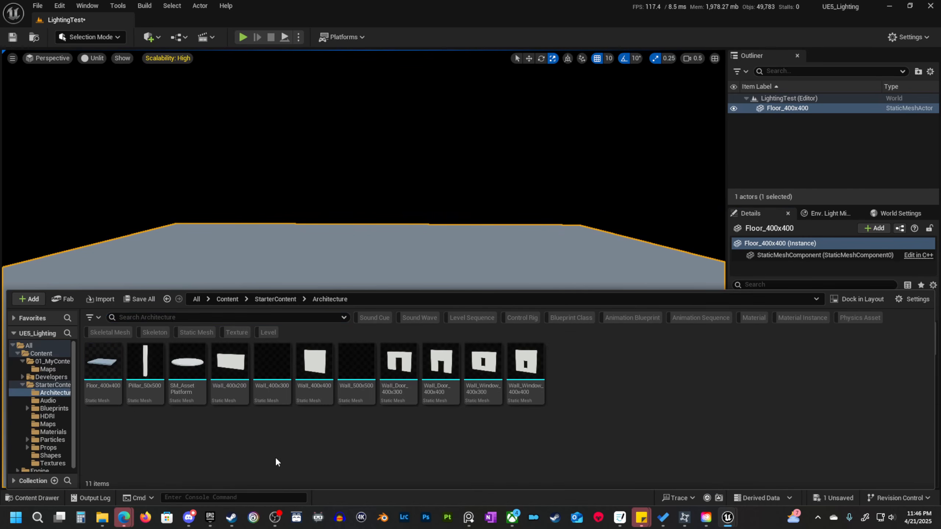
left_click(50, 384)
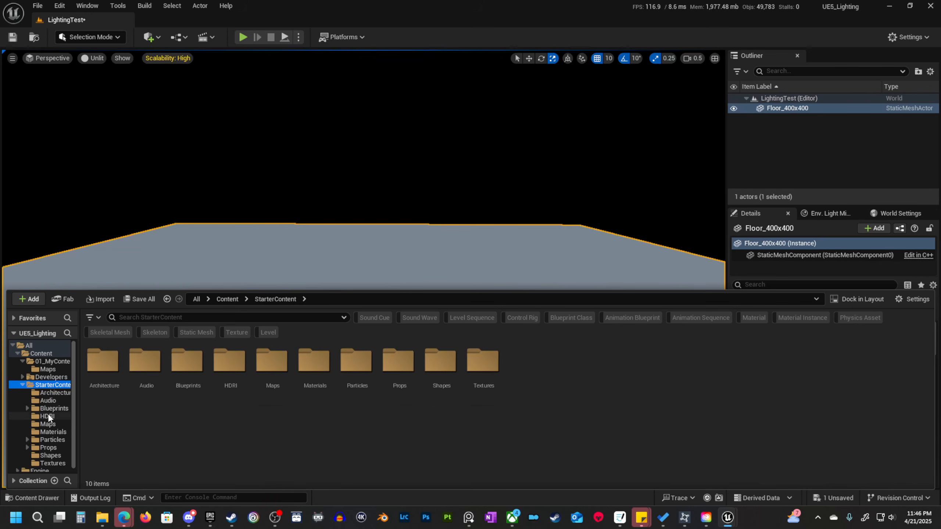
double_click(435, 365)
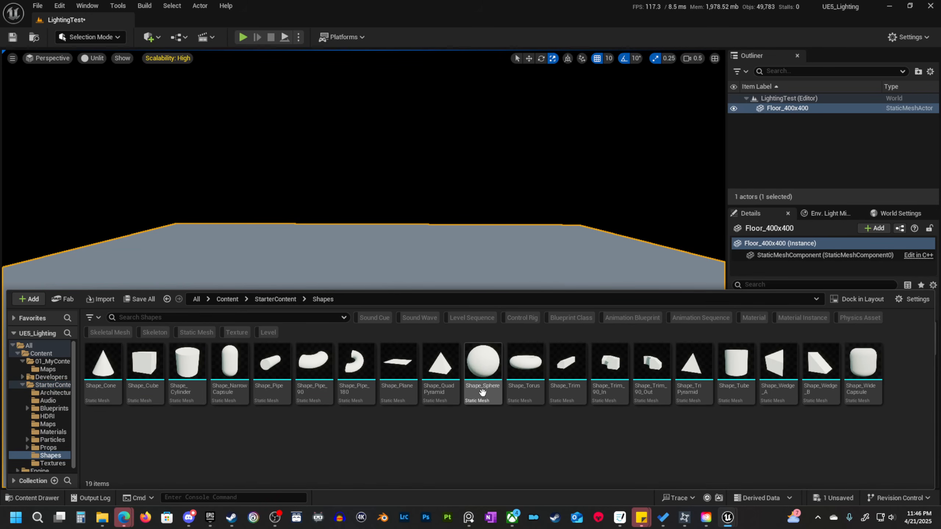
left_click_drag(479, 386, 360, 313)
right_click_drag(359, 313, 360, 334)
mouse_move(412, 195)
right_mouse_down()
mouse_move(421, 190)
mouse_move(402, 194)
mouse_move(417, 188)
right_mouse_up()
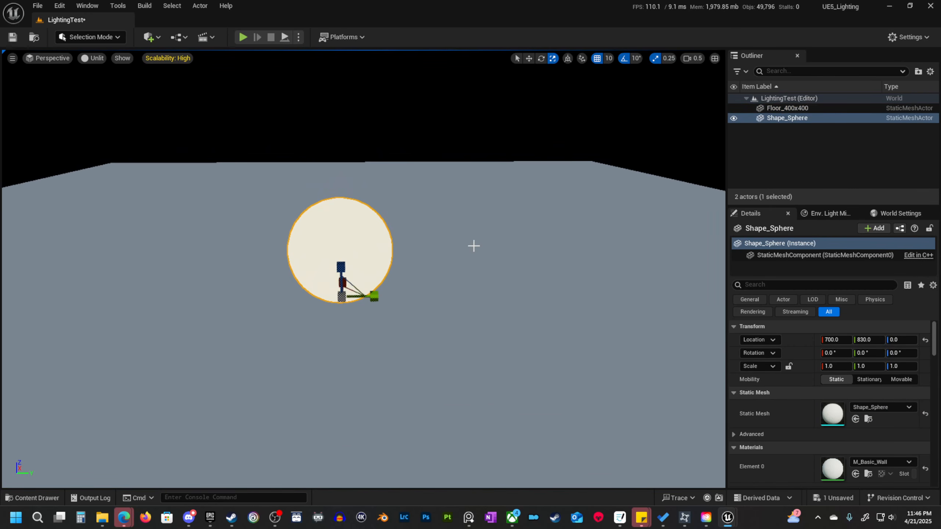
right_click_drag(402, 267, 419, 263)
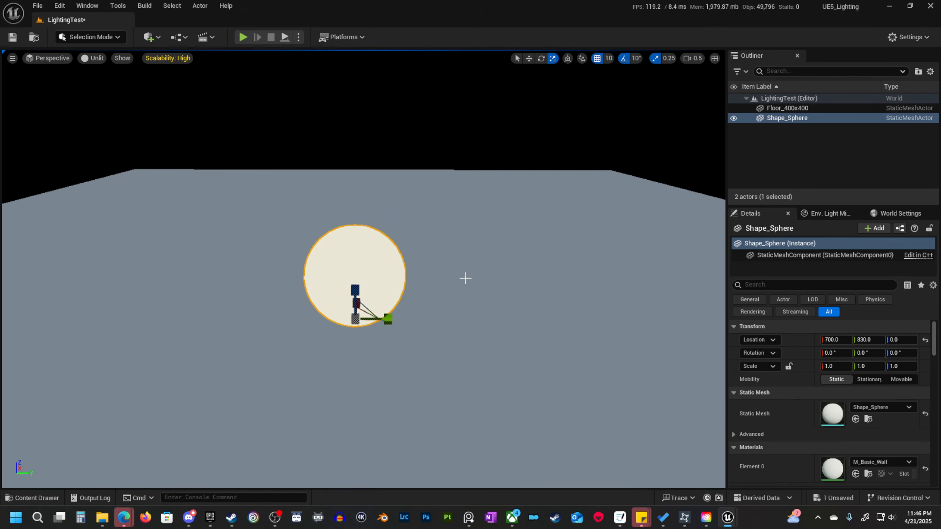
Compare the scene in the Lit and Unlit view modes, finish in Lit, and deselect the sphere.
key("alt+4")
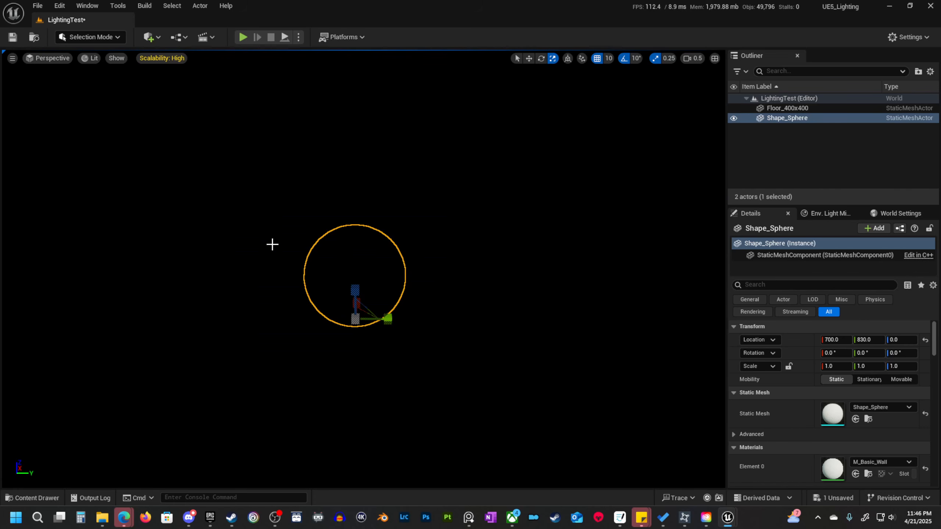
left_click(92, 61)
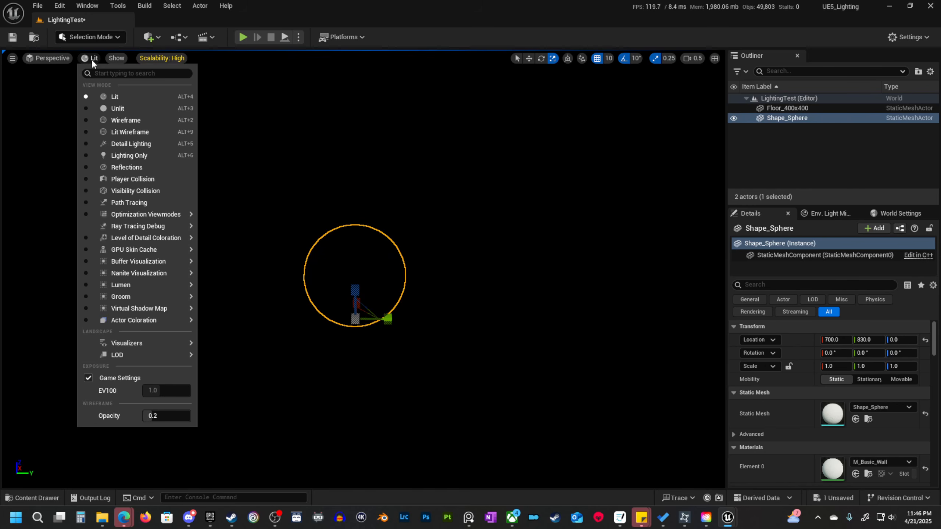
left_click(92, 61)
left_click(93, 61)
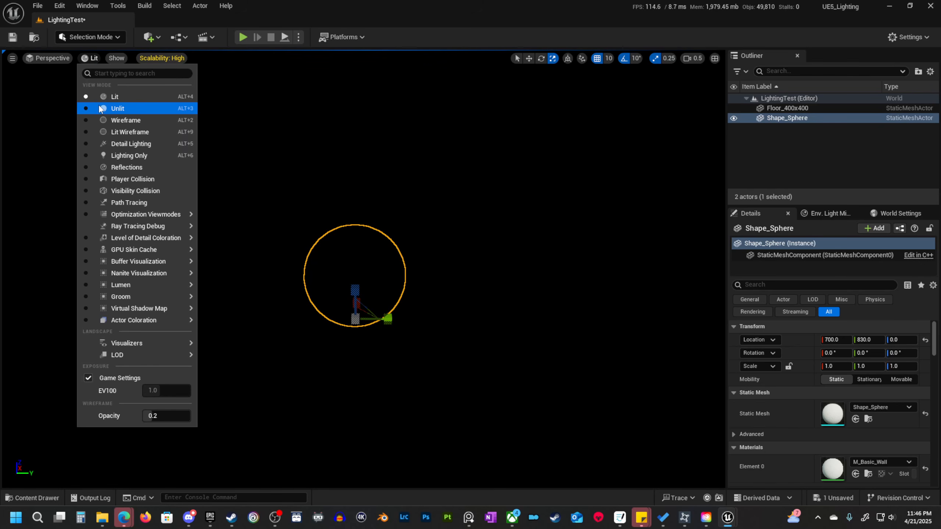
left_click(90, 60)
key("alt+3")
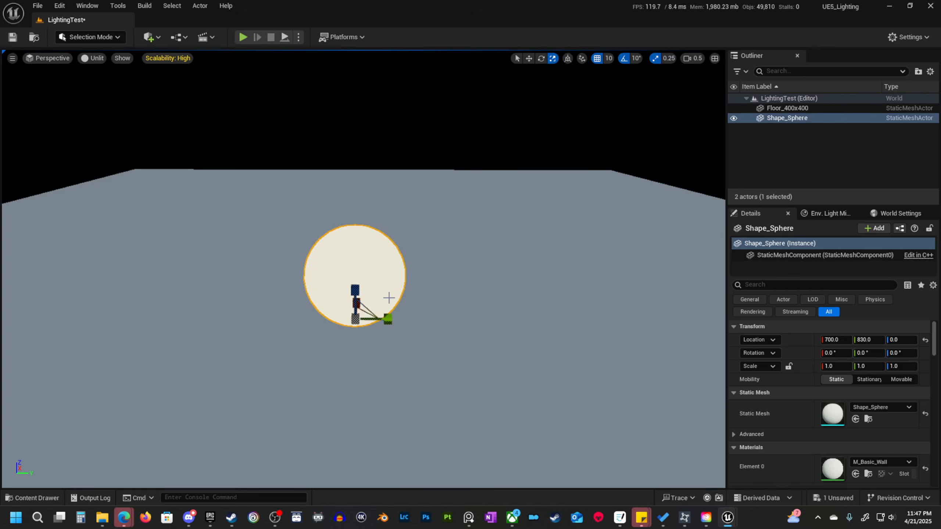
key("alt+4")
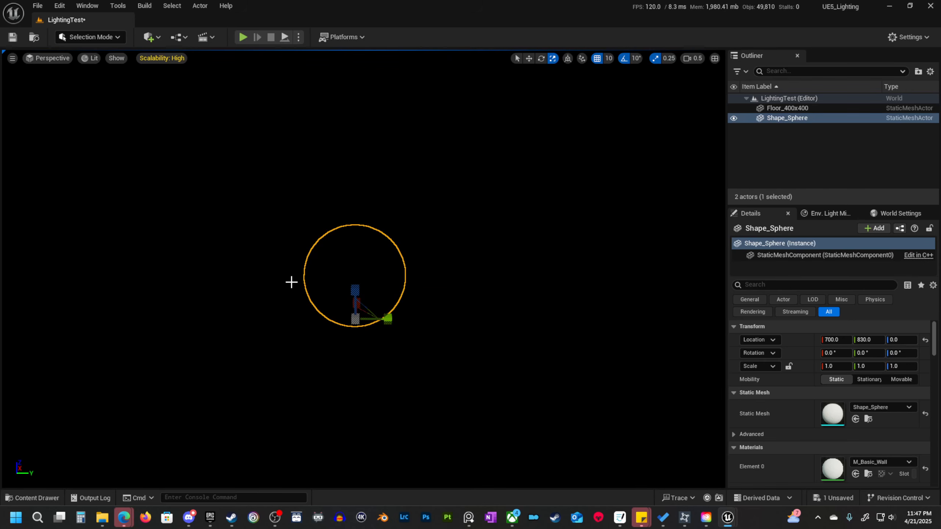
key("alt+3")
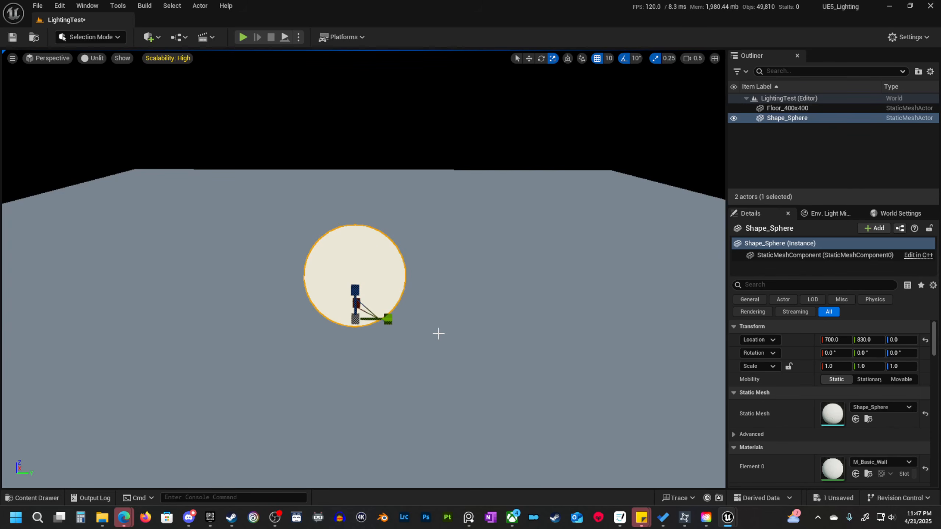
key("alt+4")
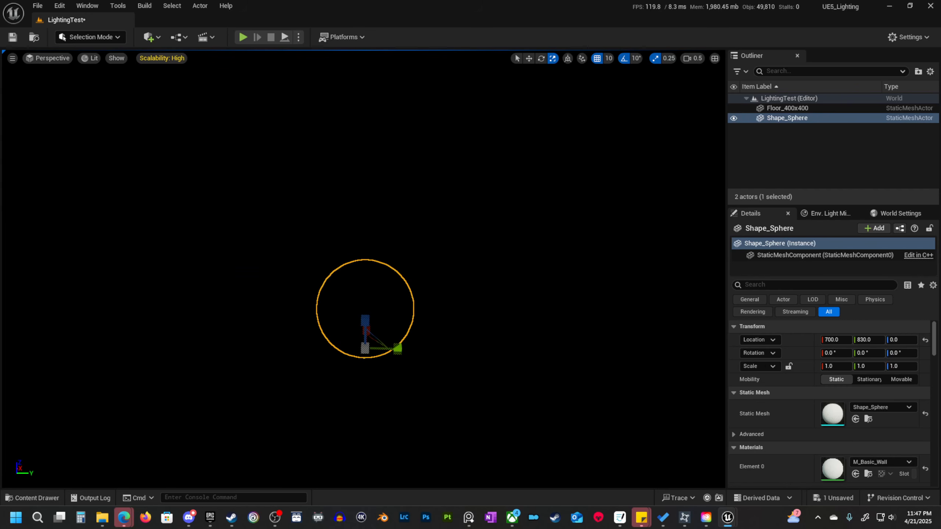
left_click(483, 316)
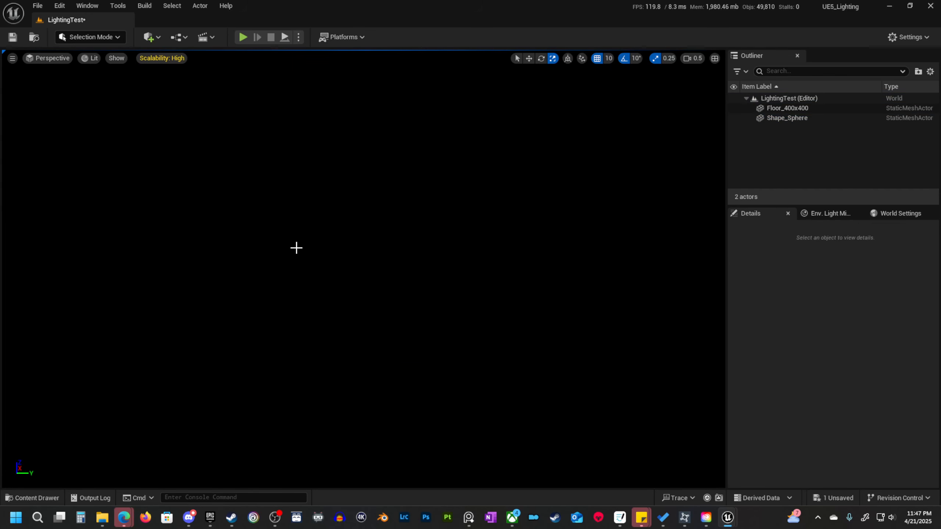
Add a Point Light to the level beside the sphere, at about 750, 1040, 50.
left_click(157, 38)
mouse_move(177, 110)
mouse_move(179, 140)
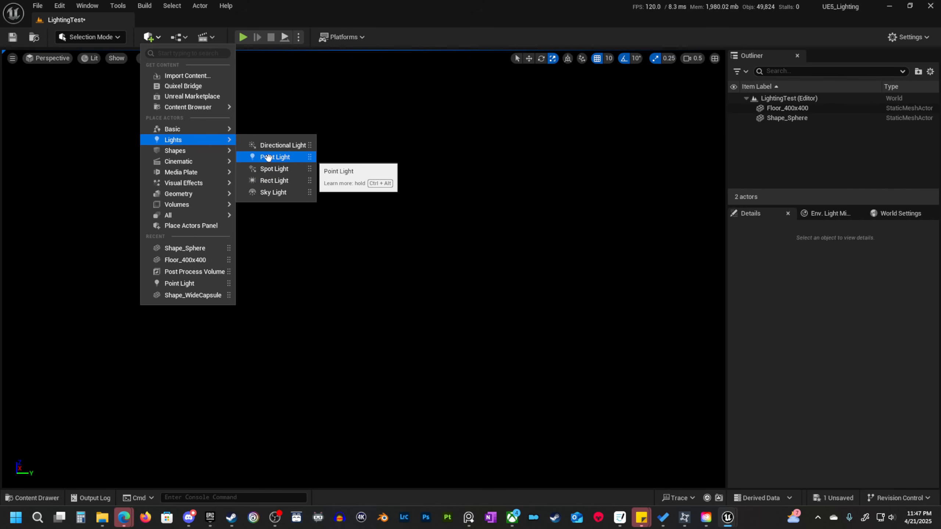
left_click_drag(268, 157, 525, 324)
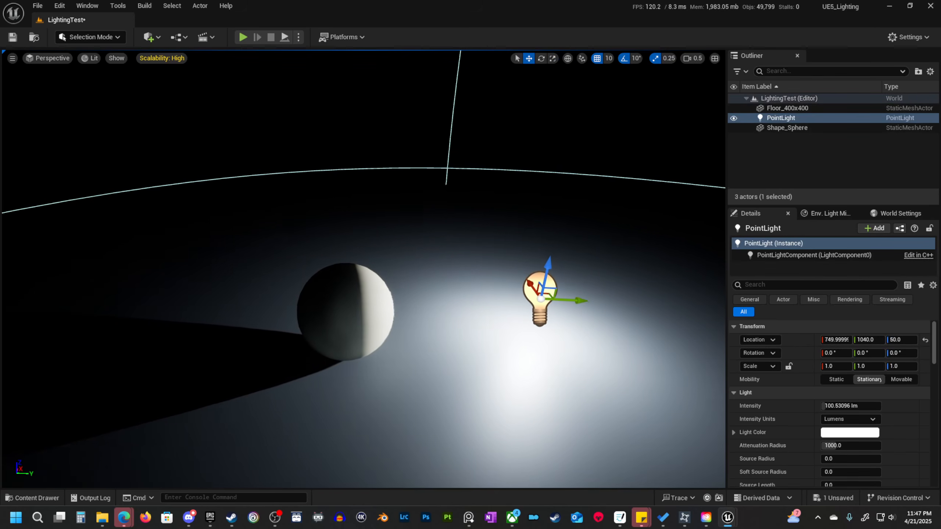
Raise the point light to a Z of 170 and shift it toward the sphere to a Y of 970.
key("d")
right_click_drag(525, 325, 520, 320)
left_click_drag(450, 280, 461, 168)
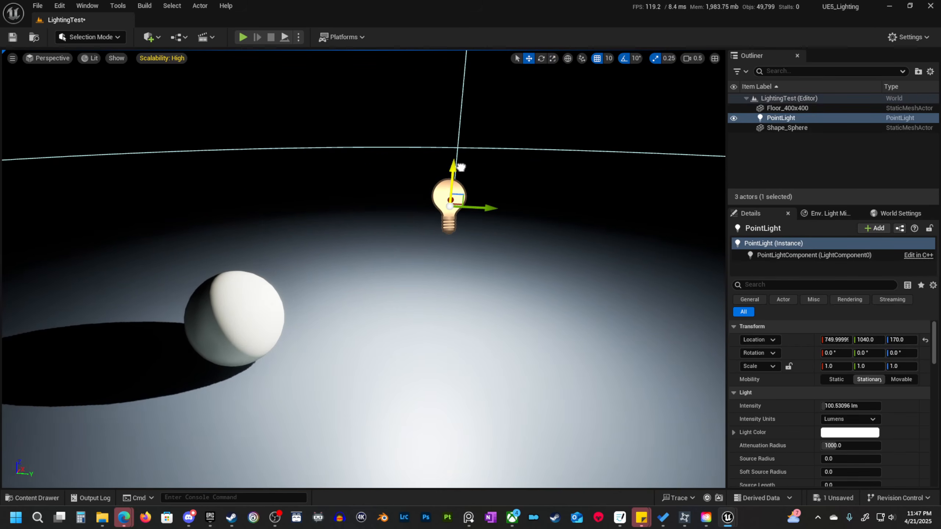
left_click_drag(495, 210, 415, 205)
Examine the point light's attenuation range and the sphere's shadow from several distances and angles.
key("a")
right_click_drag(415, 205, 427, 230)
key("s")
scroll(423, 209, "up", 3)
key("s")
key("e")
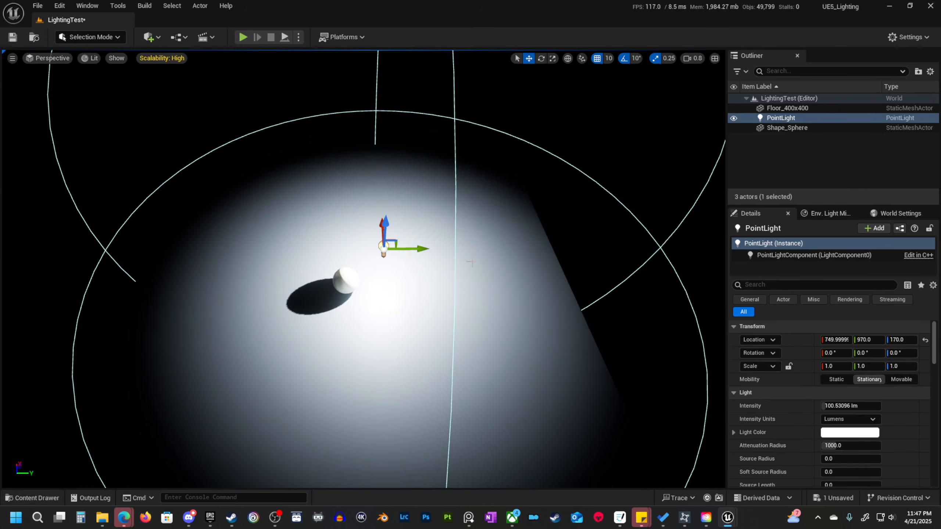
key("f")
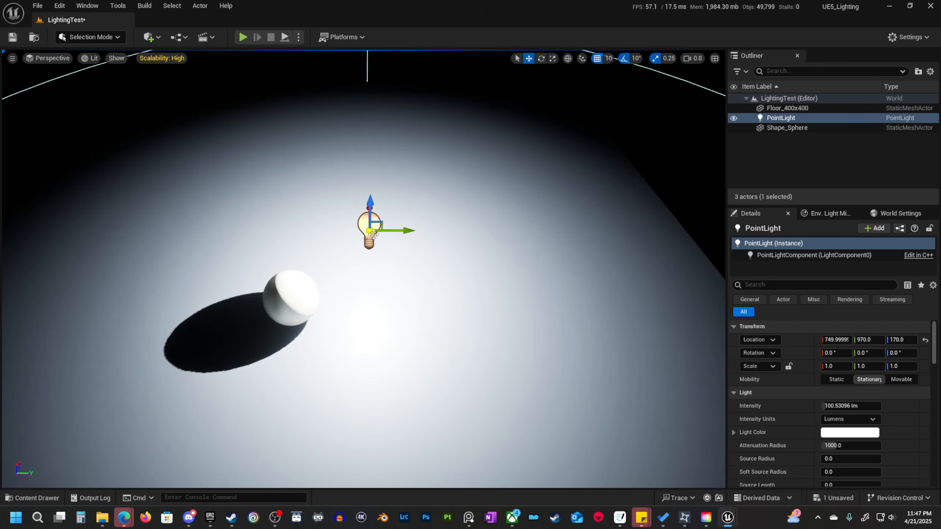
key("w")
mouse_move(384, 240)
right_mouse_down()
mouse_move(404, 267)
mouse_move(362, 281)
mouse_move(406, 267)
mouse_move(415, 295)
right_mouse_up()
key("s")
scroll(403, 268, "up", 1)
key("w")
scroll(363, 280, "down", 1)
key("s")
scroll(393, 272, "down", 1)
key("a")
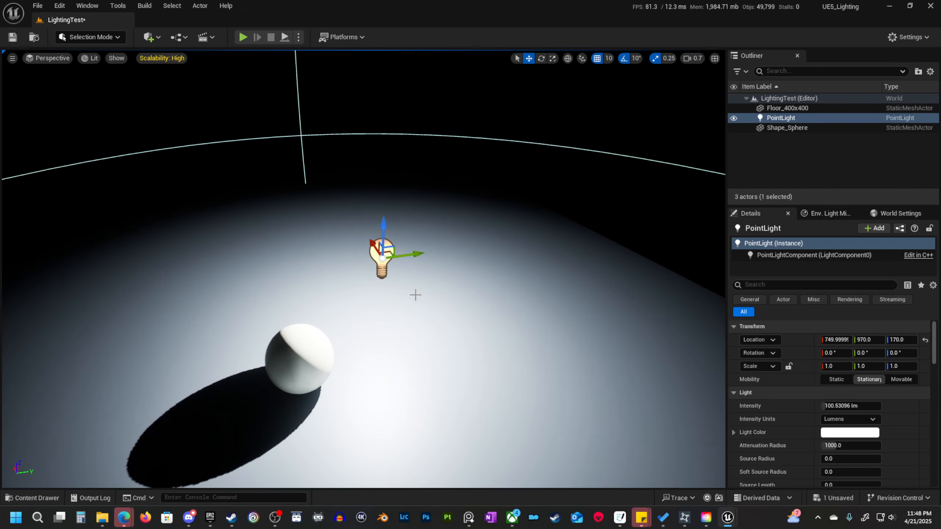
Move the point light to about X 700 and Y 1000, keeping its height.
left_click_drag(377, 262, 402, 265)
right_click_drag(416, 327, 415, 327)
key("d")
left_click_drag(366, 273, 331, 239)
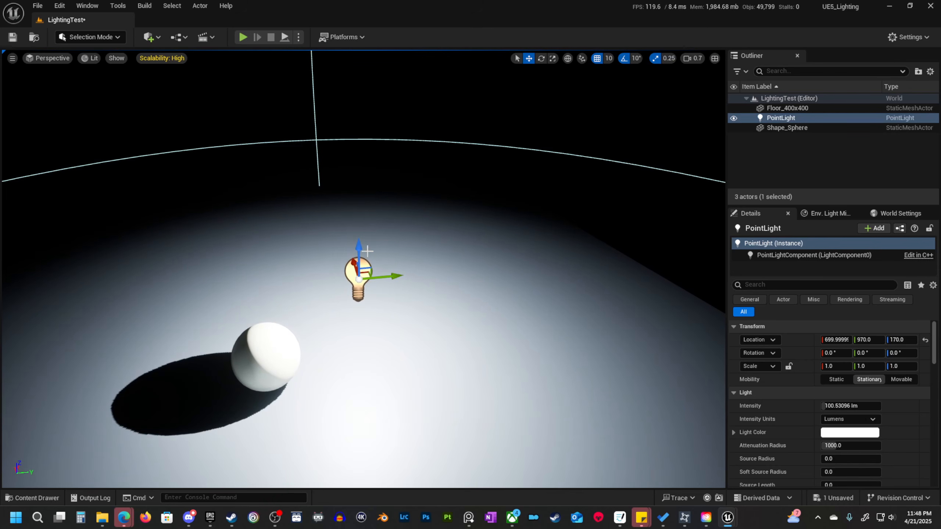
left_click_drag(394, 279, 415, 277)
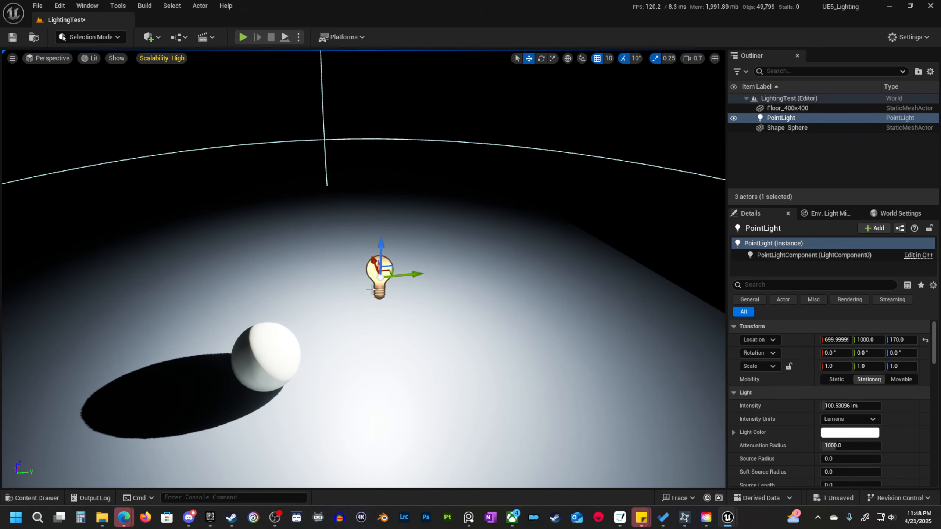
Try a much brighter point light by raising its intensity to 10000 lumens.
mouse_move(484, 290)
right_mouse_down()
mouse_move(513, 306)
mouse_move(484, 299)
right_mouse_up()
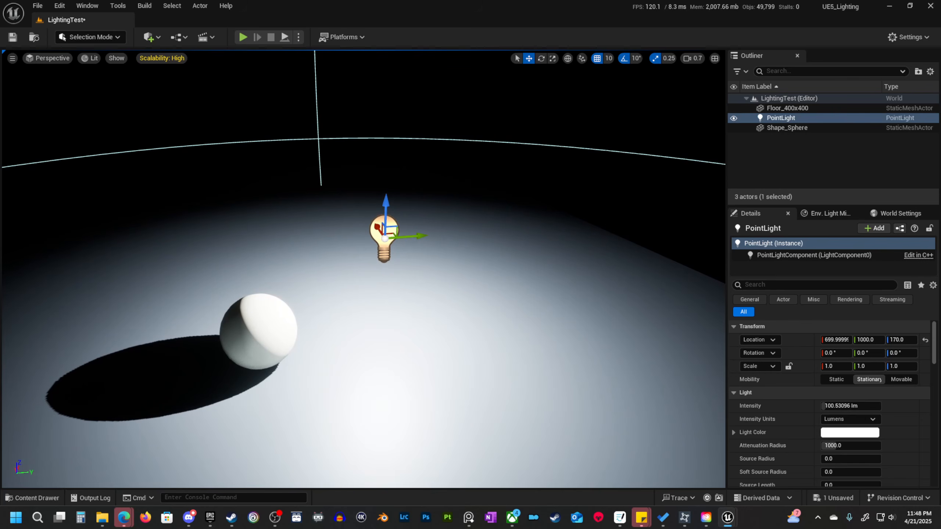
right_click_drag(403, 241, 402, 244)
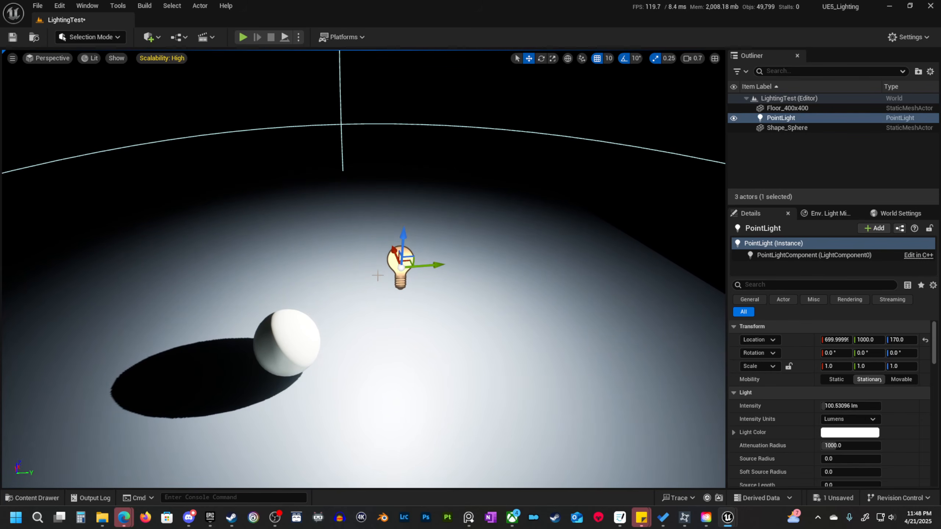
right_click_drag(448, 287, 452, 315)
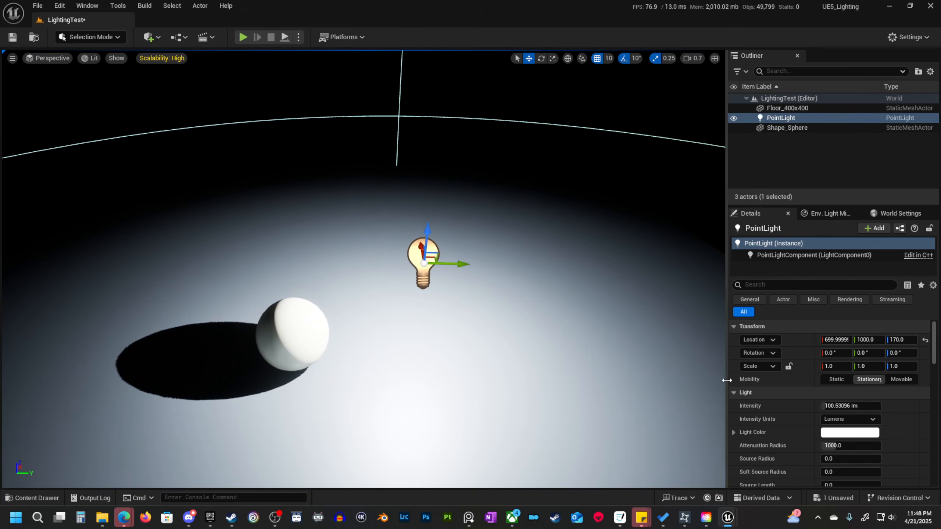
scroll(802, 409, "down", 3)
scroll(801, 412, "up", 3)
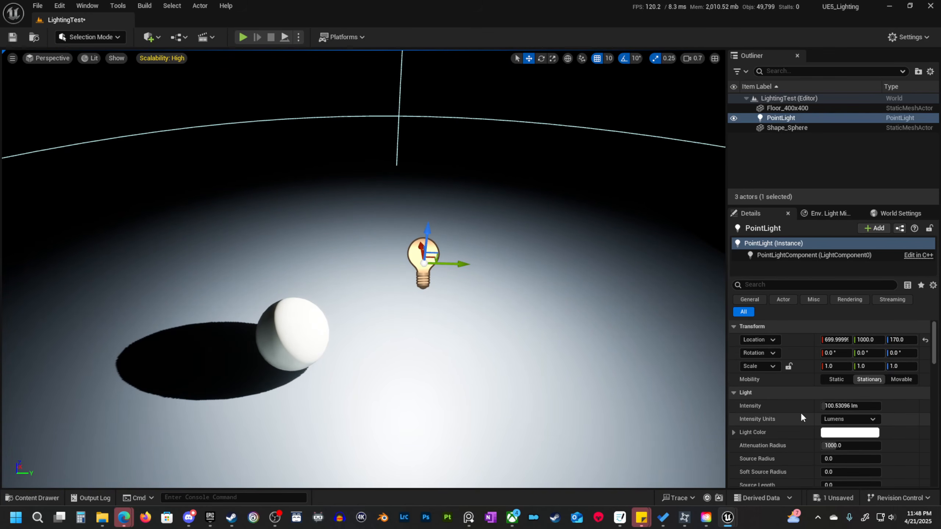
scroll(804, 404, "down", 2)
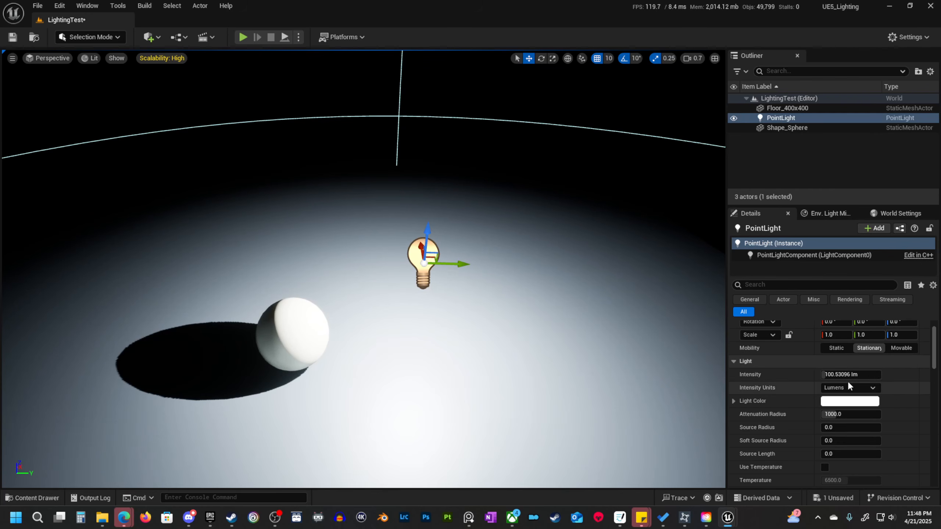
left_click_drag(848, 376, 880, 374)
left_click(839, 374)
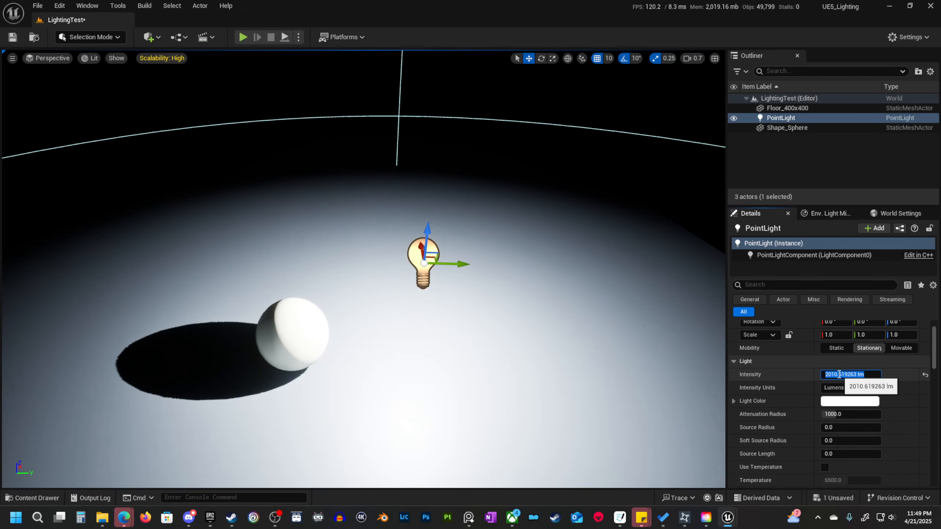
type("10000")
key("Return")
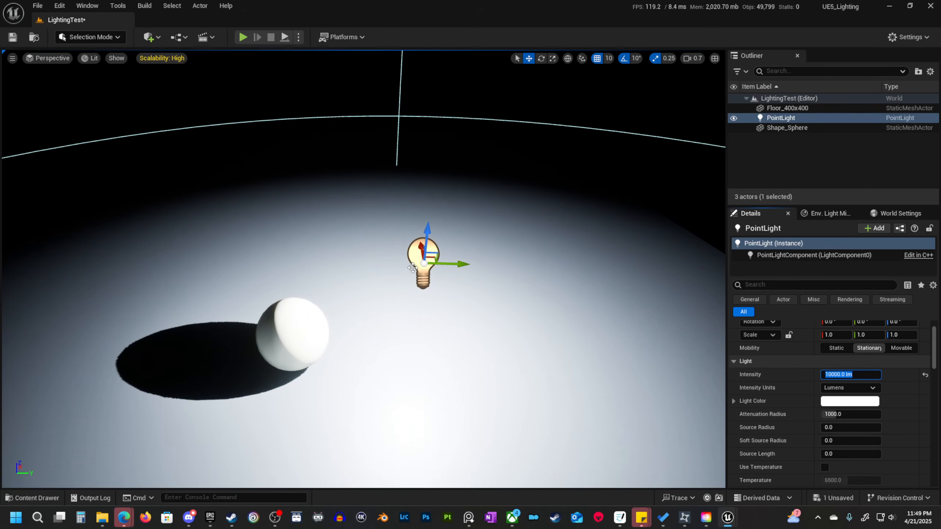
Set the point light's intensity to 100 lumens.
left_click(837, 377)
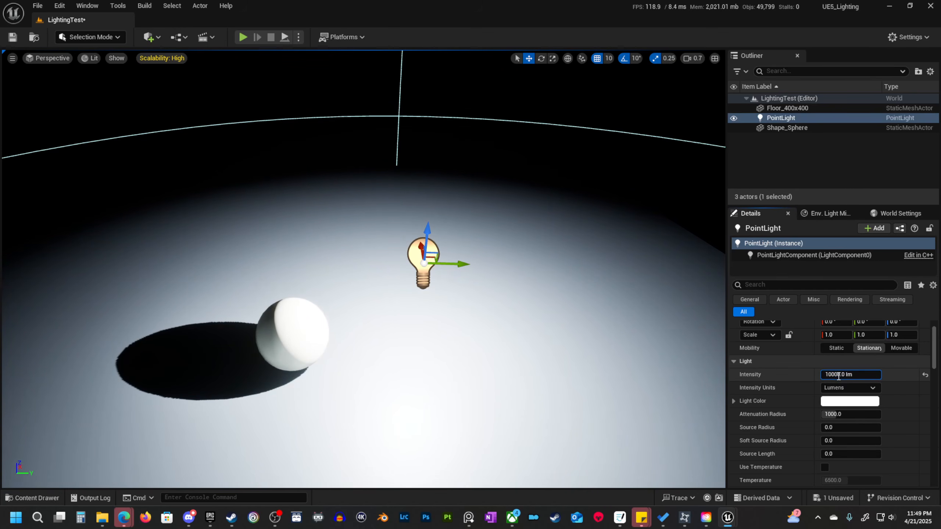
double_click(838, 376)
type("100")
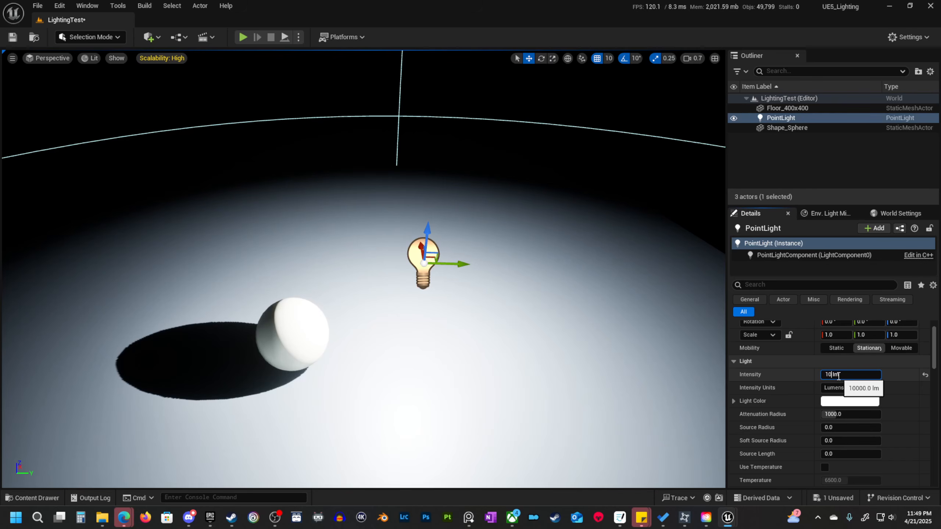
key("Return")
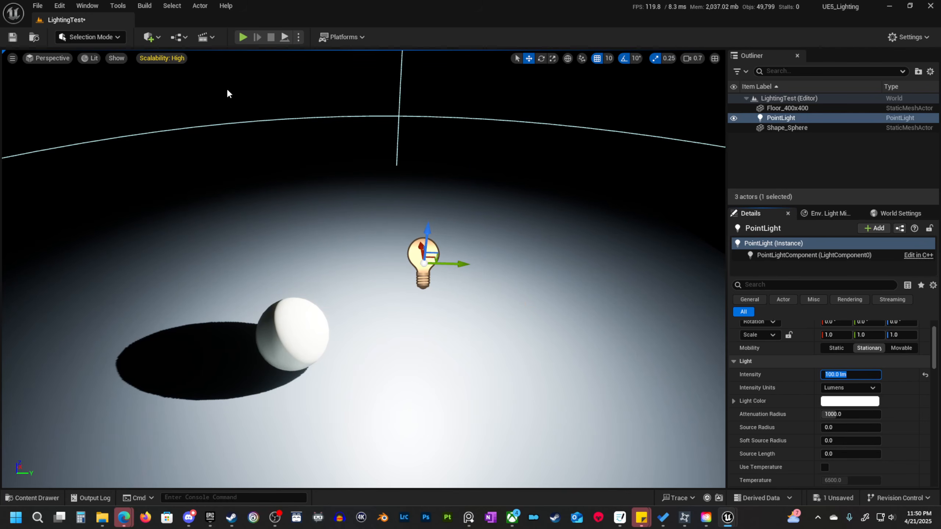
Add a Post Process Volume to the level at about 1180, 530, 130.
left_click(152, 36)
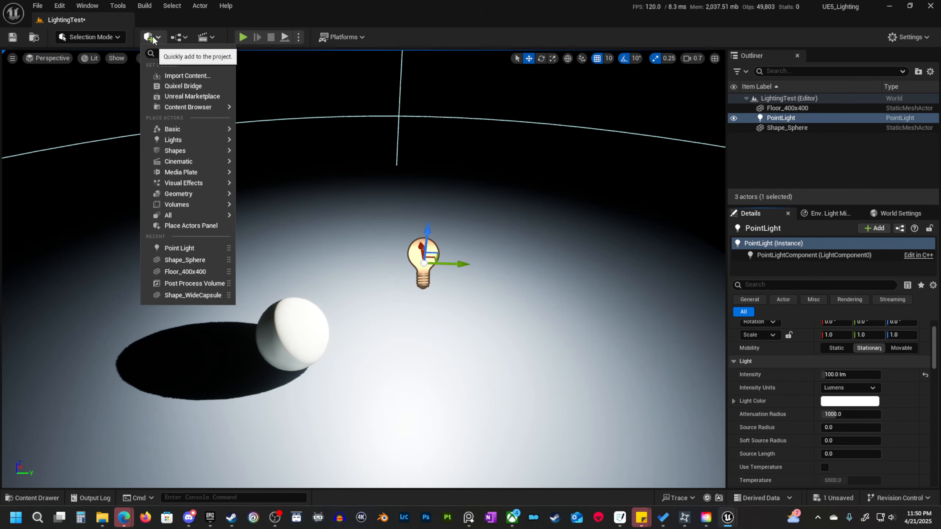
type("post")
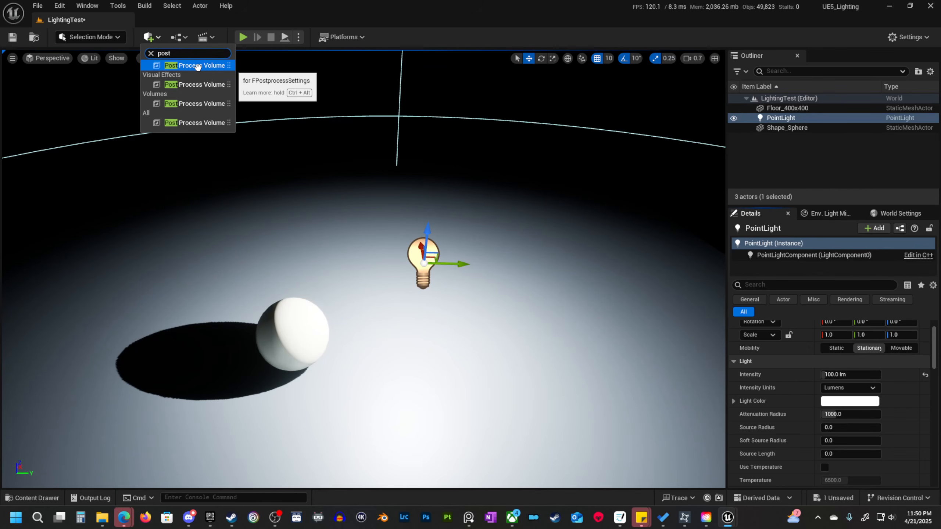
left_click_drag(198, 66, 223, 216)
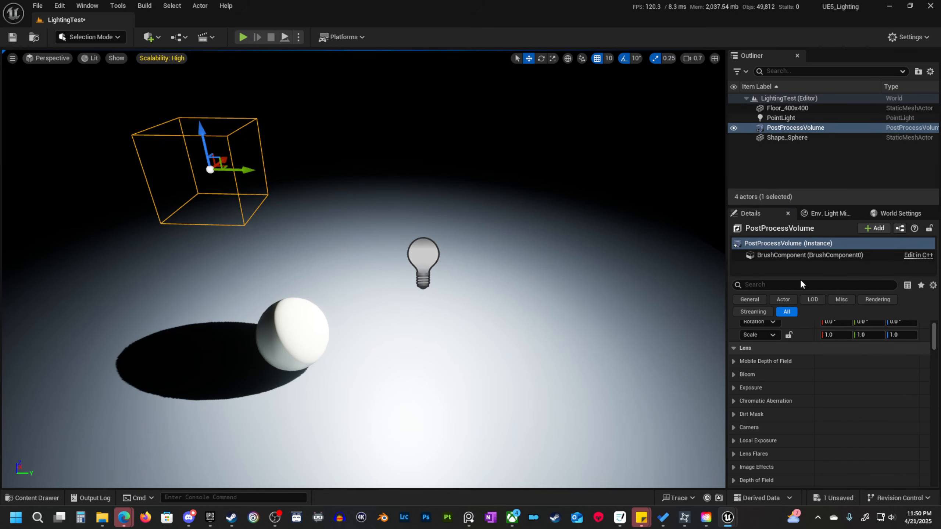
scroll(862, 385, "up", 2)
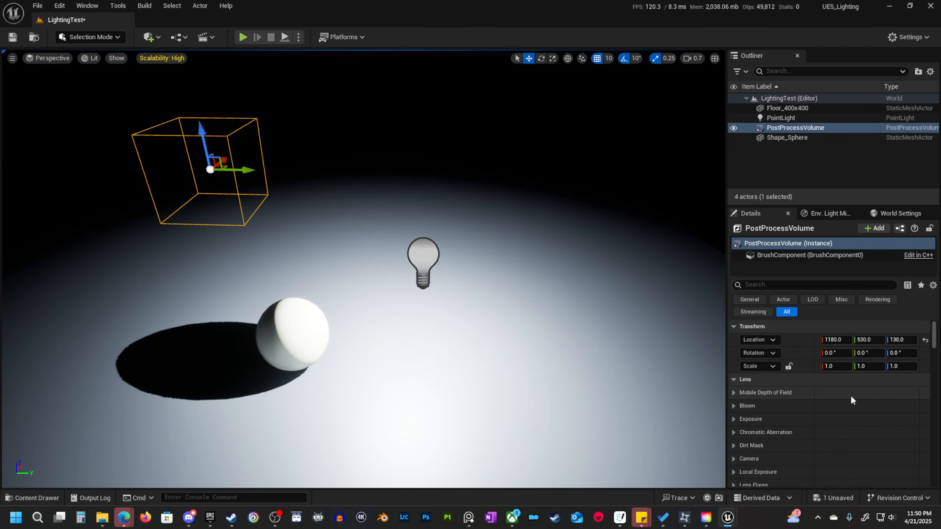
Enable Infinite Extent (Unbound) on the Post Process Volume and clear the property filter.
scroll(850, 396, "down", 5)
scroll(851, 396, "up", 3)
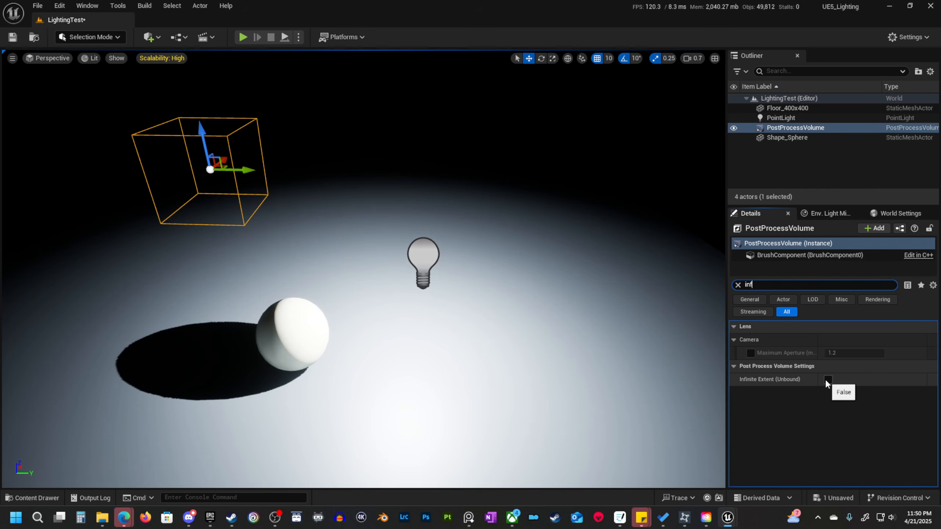
left_click(828, 379)
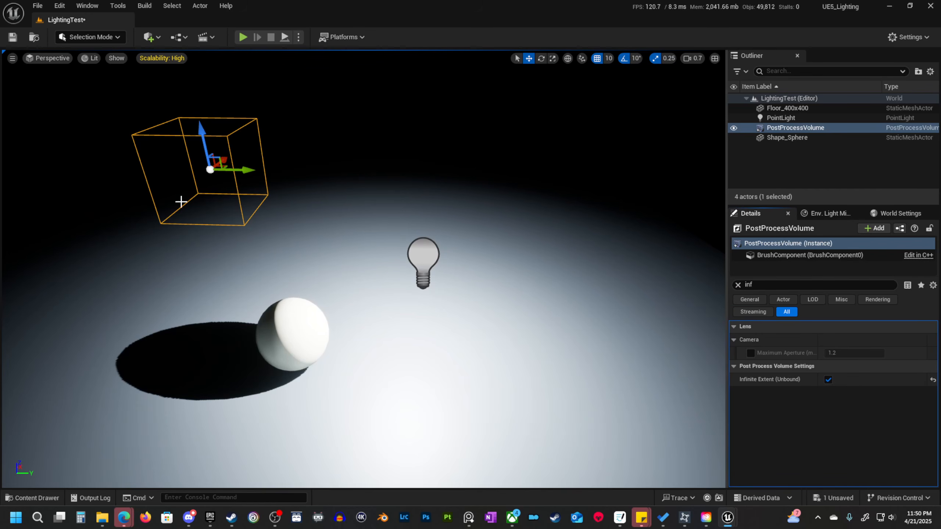
left_click(737, 284)
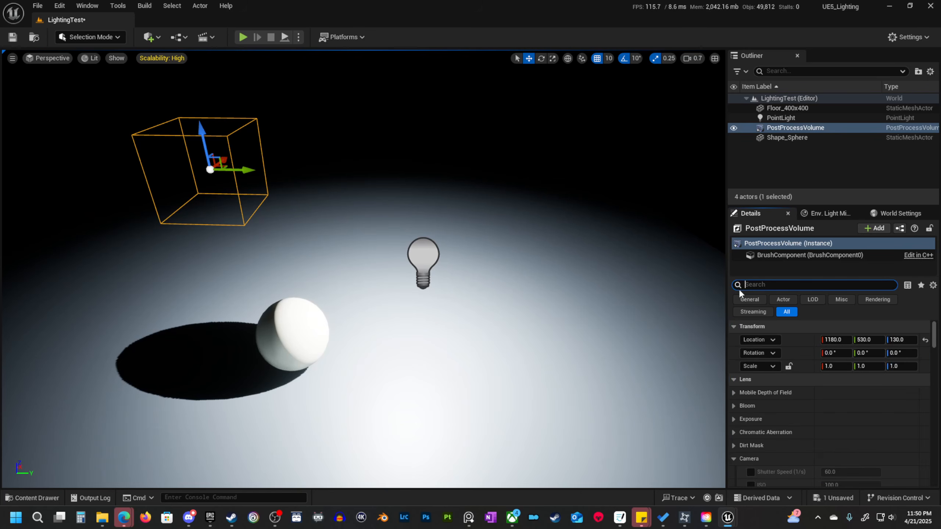
Collapse the Post Process Volume's Camera, Film, Global Illumination, Reflections and Rendering Features settings.
scroll(810, 419, "down", 3)
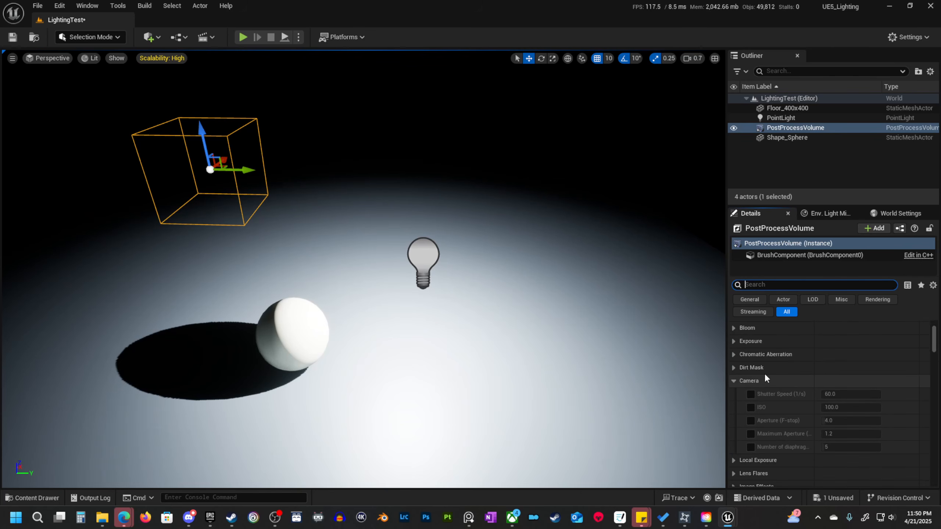
left_click(732, 382)
left_click(734, 459)
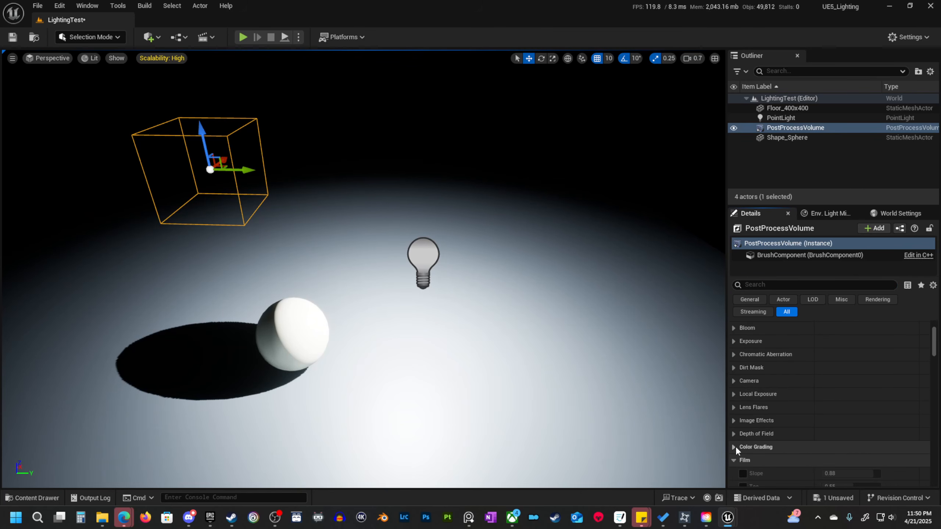
left_click(734, 460)
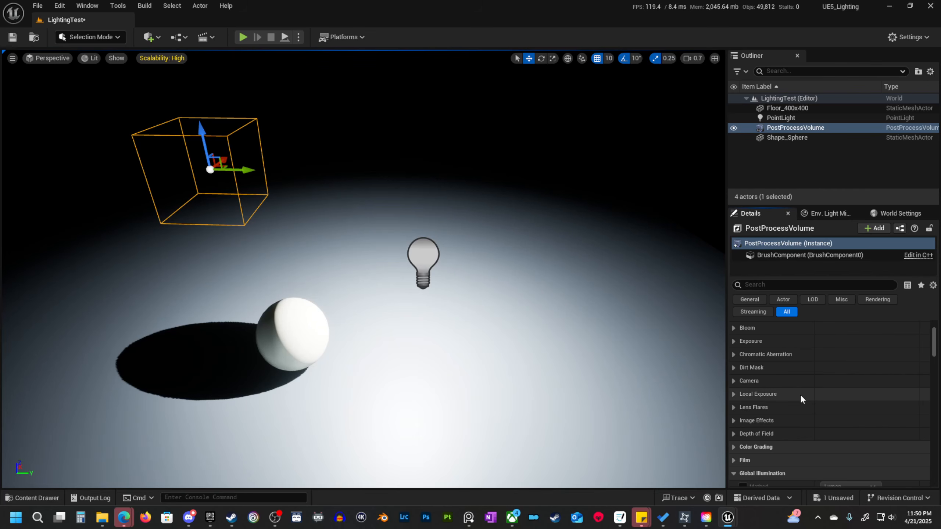
scroll(797, 394, "up", 3)
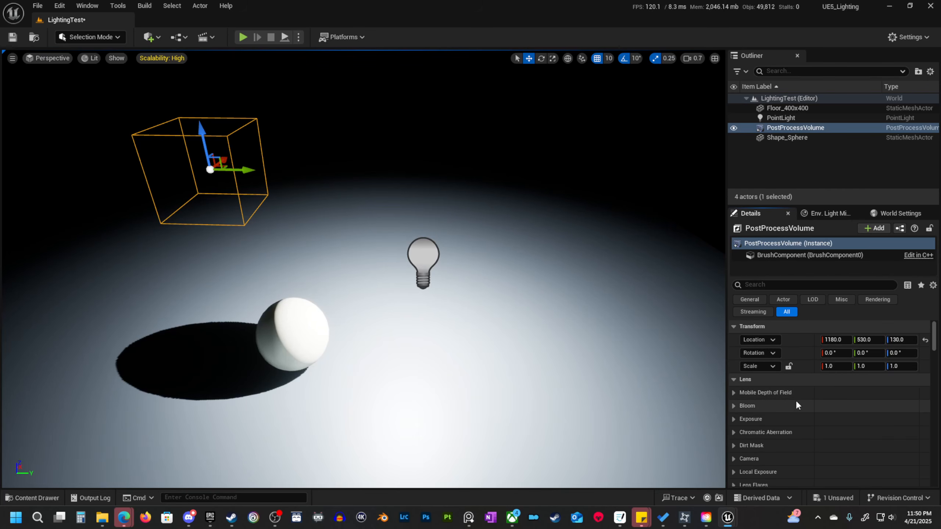
scroll(804, 418, "down", 5)
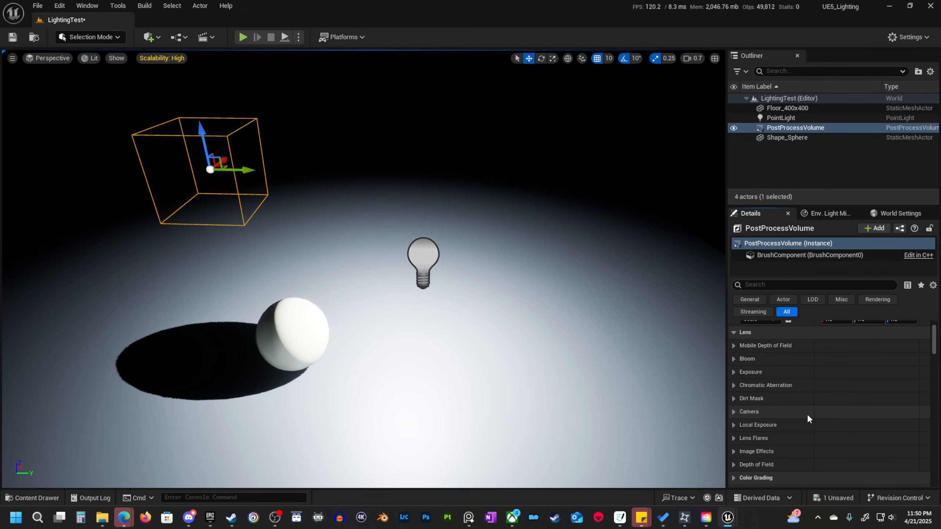
scroll(804, 417, "down", 1)
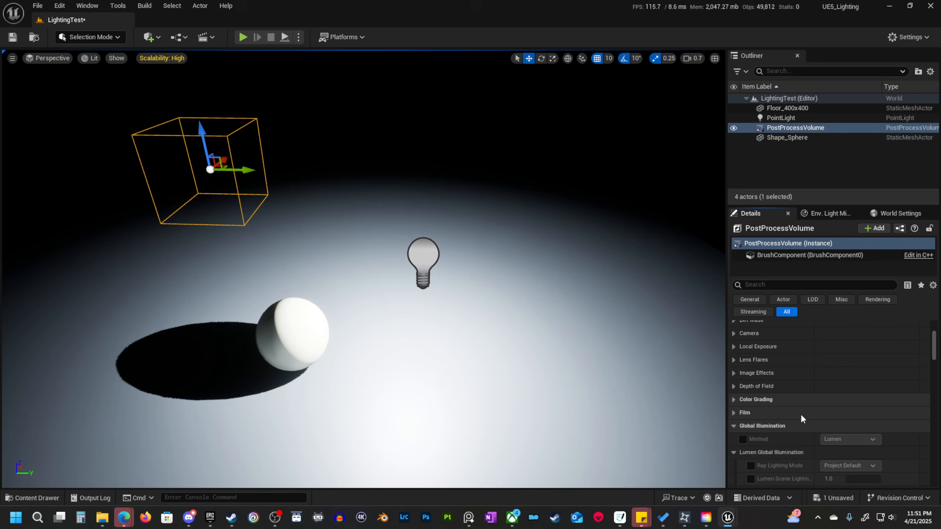
left_click(733, 425)
left_click(733, 438)
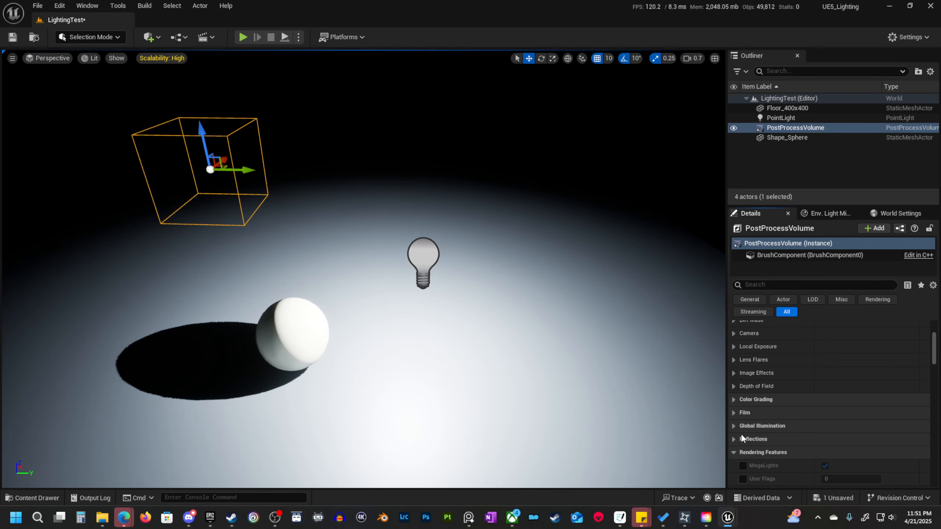
left_click(734, 452)
scroll(800, 441, "up", 6)
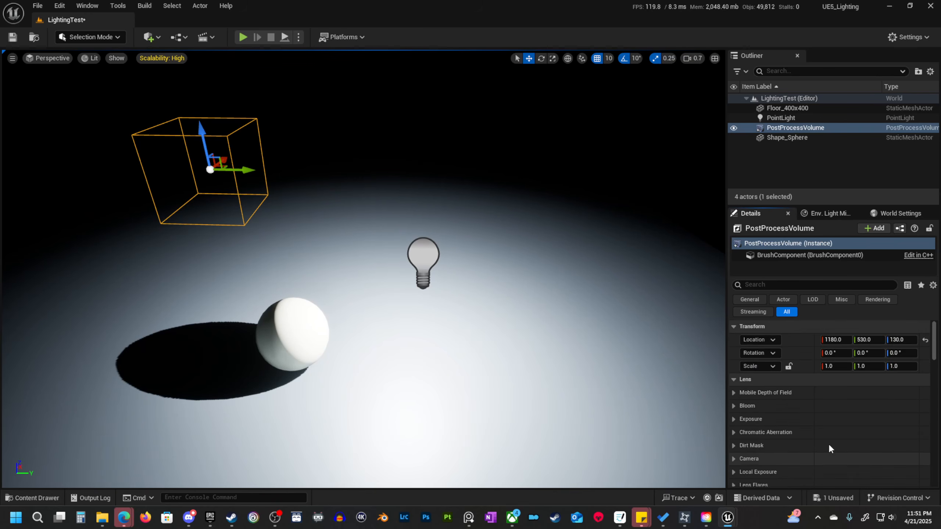
Override the Post Process Volume's exposure limits, setting both Min EV100 and Max EV100 to 1.
scroll(829, 446, "down", 2)
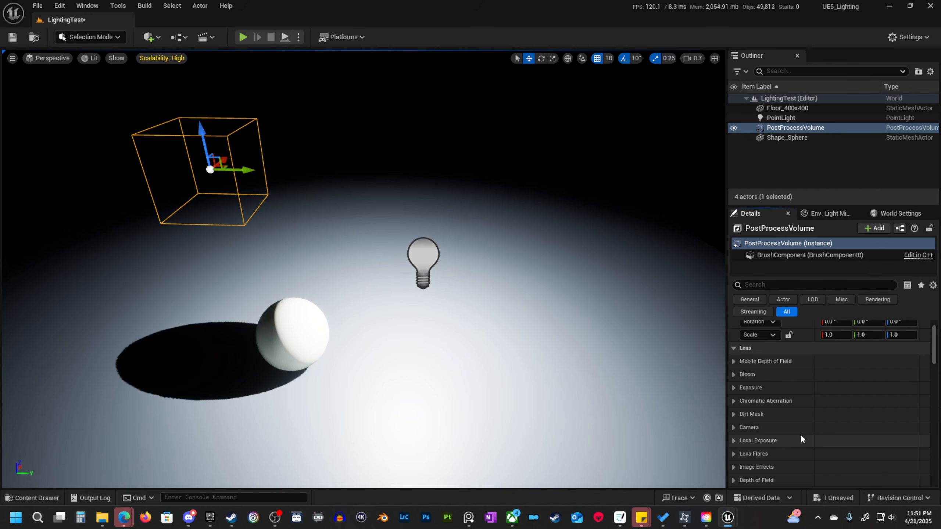
left_click(733, 388)
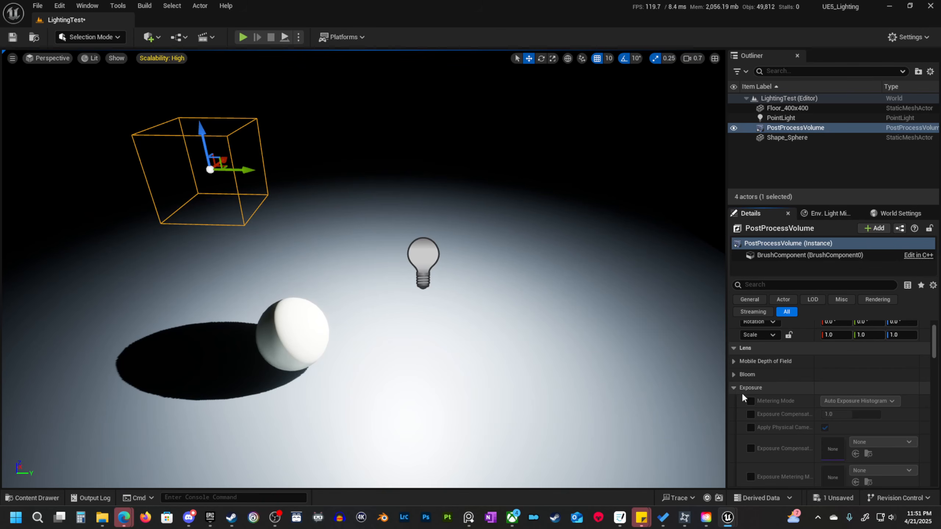
scroll(741, 392, "down", 3)
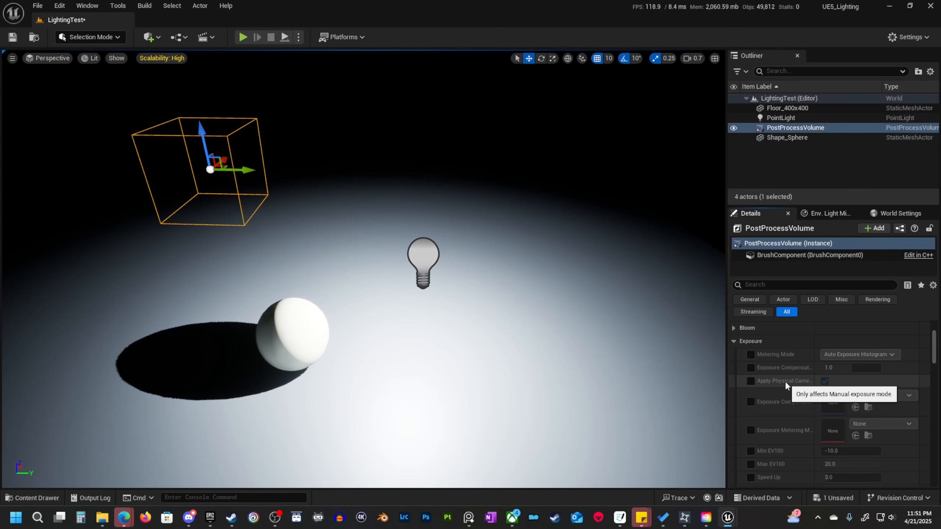
scroll(767, 434, "down", 2)
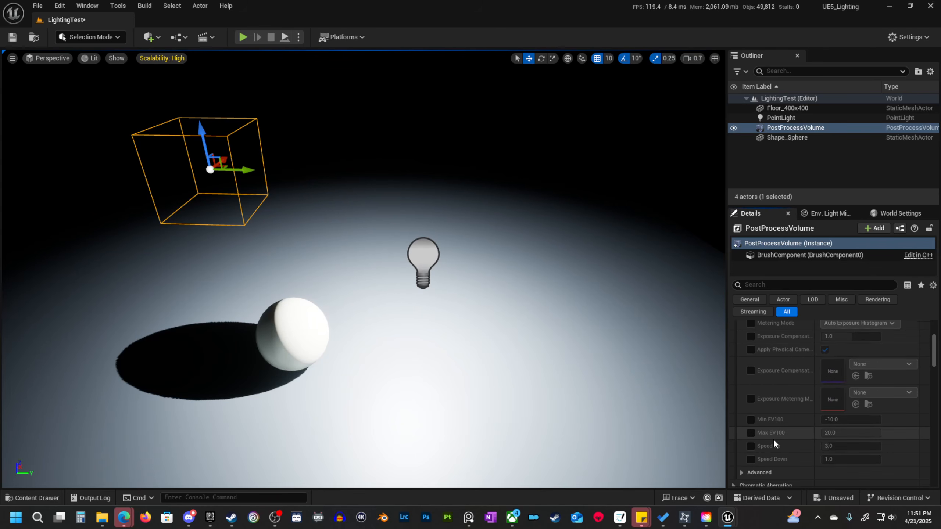
left_click(751, 419)
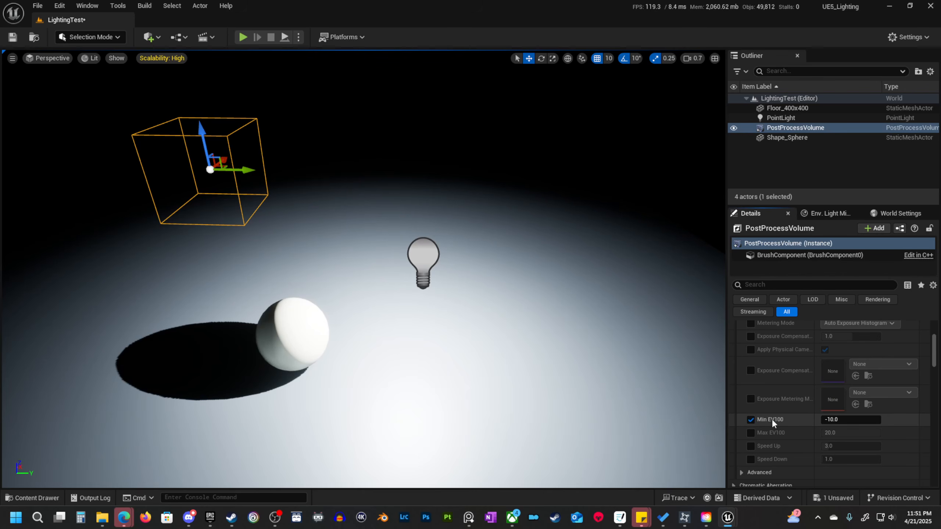
left_click(749, 432)
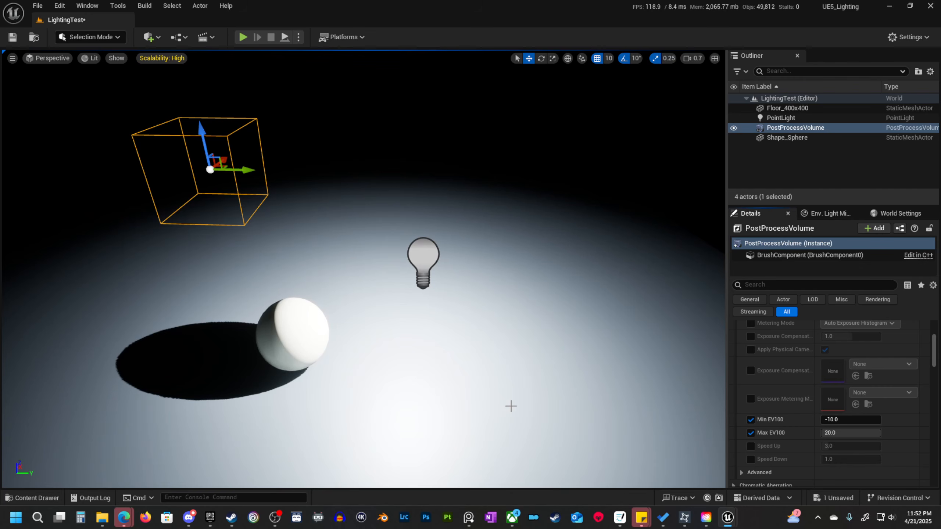
left_click(836, 420)
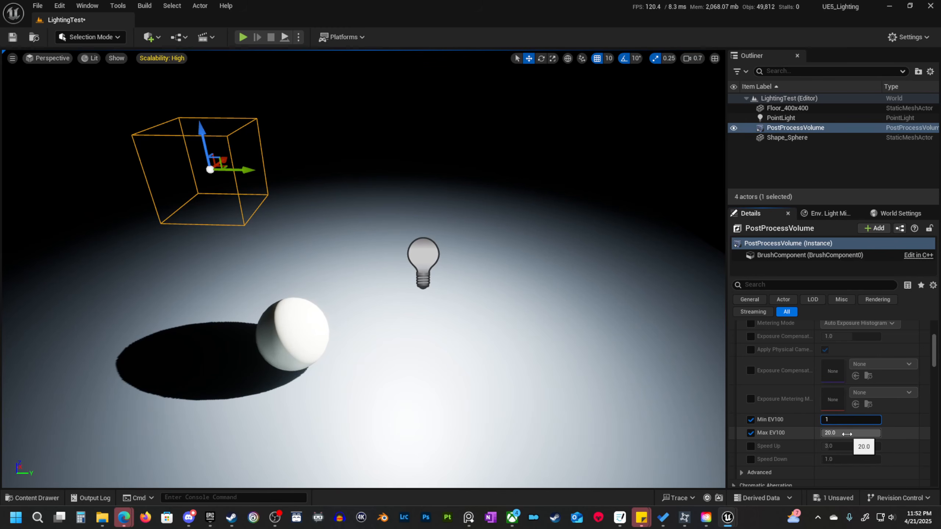
left_click(843, 434)
type("1")
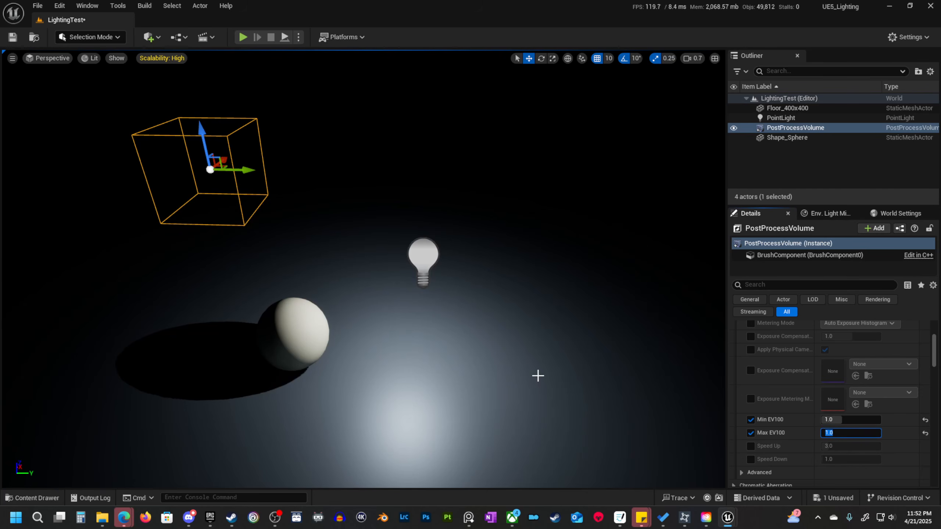
Try the point light at an intensity of 10000 lumens and view its effect on the sphere and floor.
mouse_move(538, 376)
right_mouse_down()
mouse_move(537, 361)
mouse_move(505, 374)
mouse_move(526, 373)
right_mouse_up()
key("w")
left_click(457, 181)
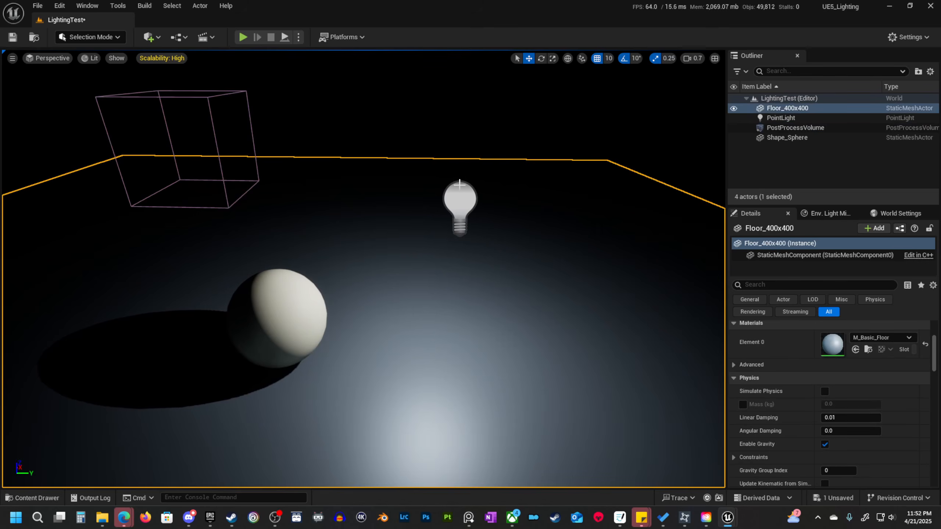
left_click(459, 202)
scroll(806, 397, "up", 1)
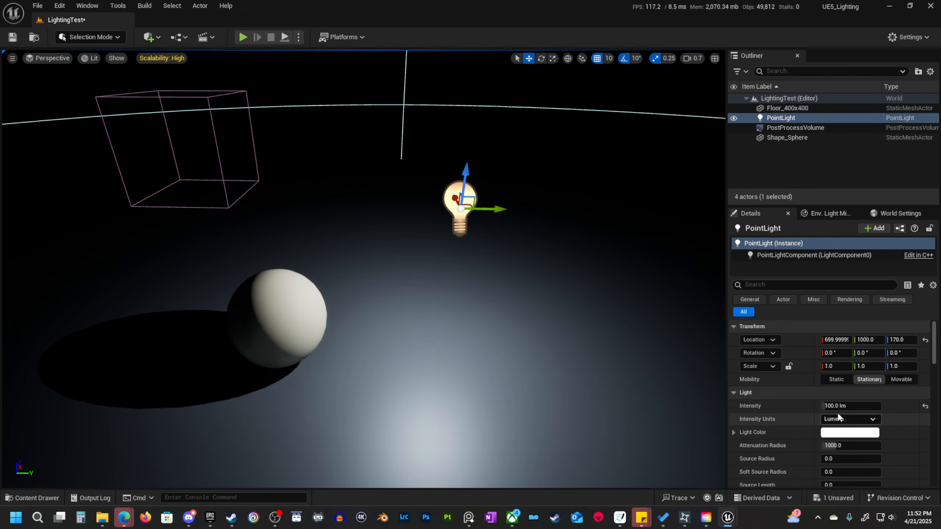
left_click_drag(837, 407, 880, 406)
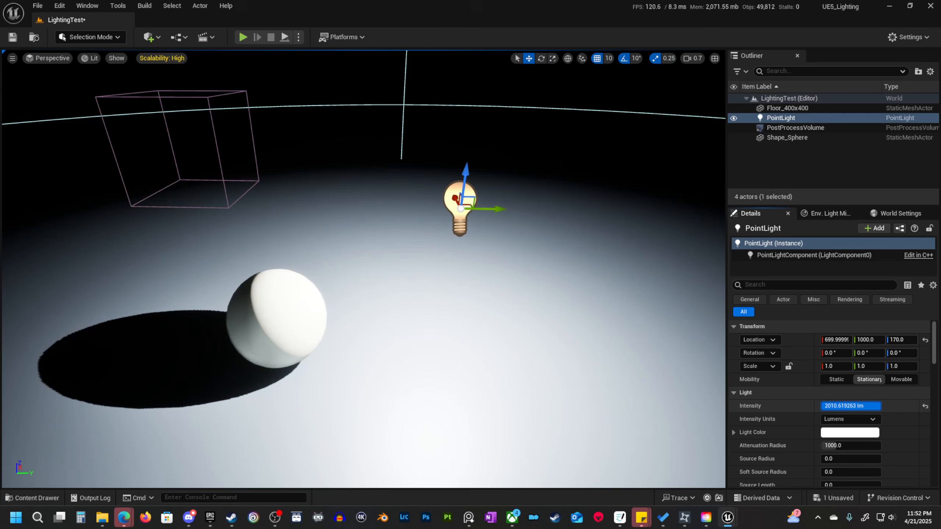
left_click(841, 406)
type("10000")
key("Return")
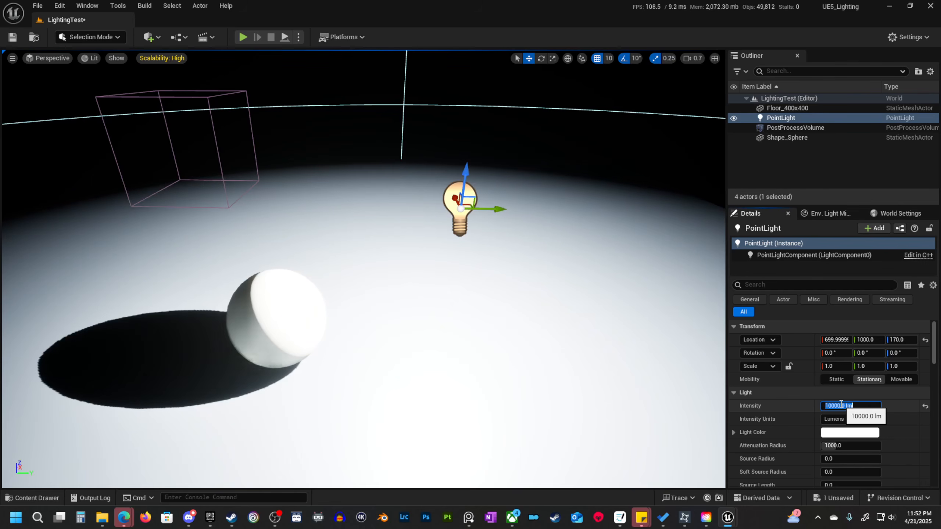
right_click_drag(518, 318, 478, 307)
key("s")
key("w")
mouse_move(405, 345)
right_mouse_down()
mouse_move(418, 360)
mouse_move(405, 344)
right_mouse_up()
right_click_drag(309, 275, 248, 309)
key("w")
key("s")
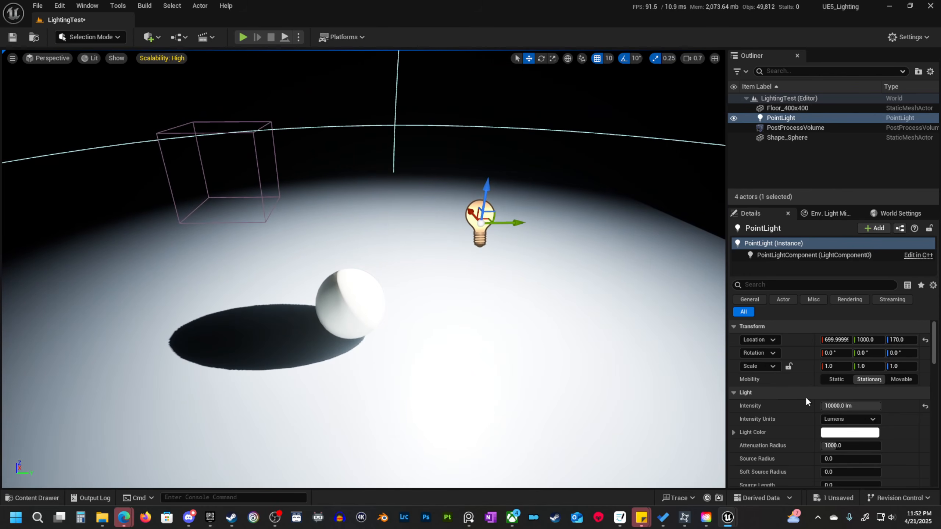
Reset the point light's intensity to its default value.
left_click(925, 406)
right_click_drag(372, 328, 385, 322)
key("d")
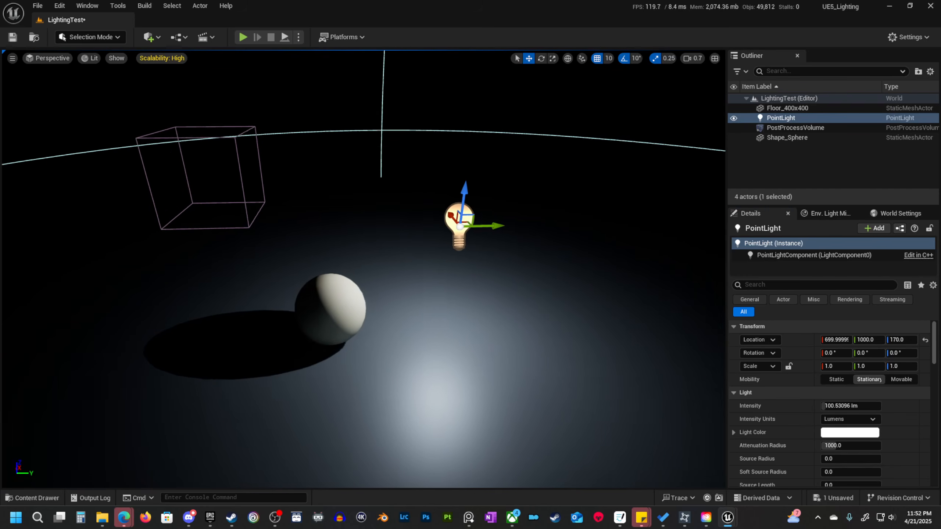
Move the point light to about X 800 and Y 1050, keeping its height.
key("d")
mouse_move(446, 333)
right_mouse_down()
mouse_move(407, 370)
mouse_move(404, 348)
mouse_move(440, 319)
right_mouse_up()
key("w")
key("s")
key("d")
left_click_drag(465, 346, 552, 297)
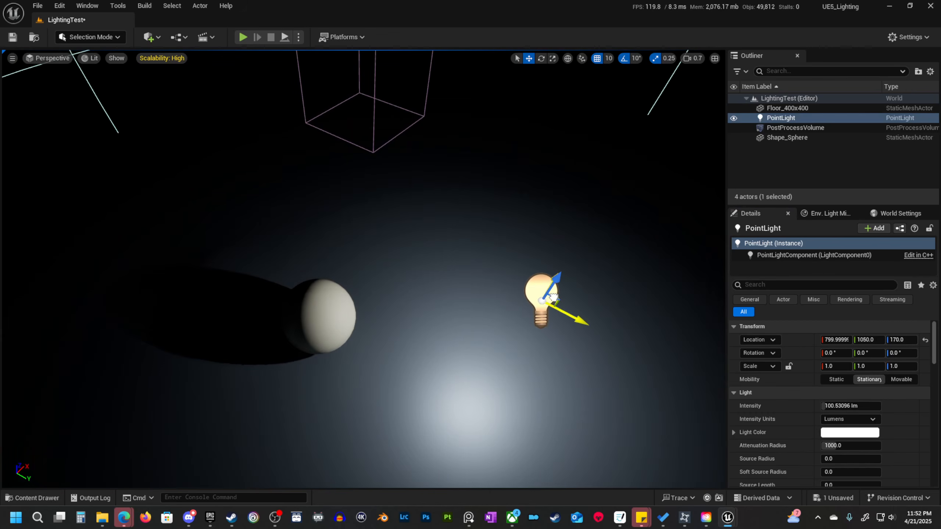
right_click_drag(552, 297, 616, 271)
key("a")
key("s")
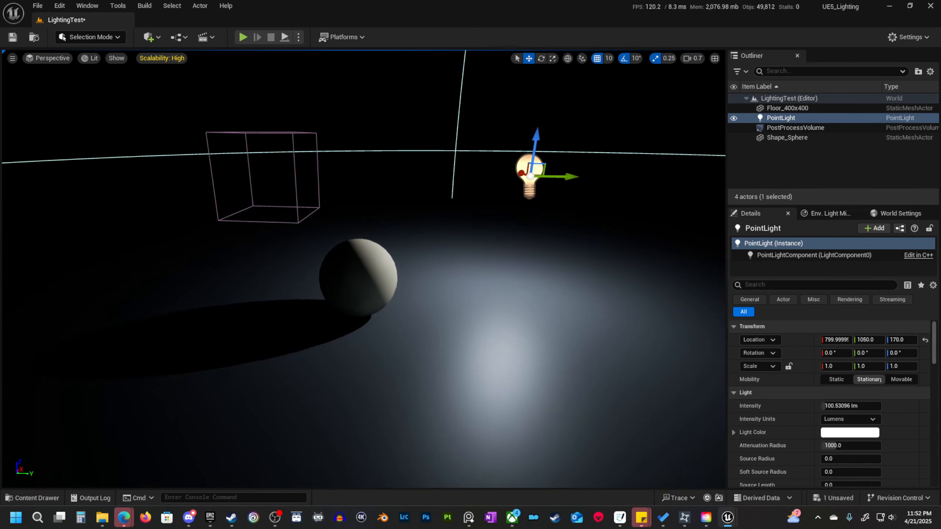
Shift the point light farther from the sphere along Y to about 1100, keeping its X position and height.
mouse_move(535, 254)
right_mouse_down()
mouse_move(535, 274)
mouse_move(535, 254)
right_mouse_up()
left_click_drag(538, 236, 560, 287)
right_click_drag(560, 286, 433, 295)
key("d")
left_click_drag(671, 380, 652, 366)
key("a")
mouse_move(489, 387)
right_mouse_down()
mouse_move(567, 387)
mouse_move(567, 415)
mouse_move(600, 389)
mouse_move(600, 359)
mouse_move(593, 345)
mouse_move(482, 389)
mouse_move(498, 404)
mouse_move(484, 383)
right_mouse_up()
key("w")
key("a")
key("d")
key("d")
key("e")
key("a")
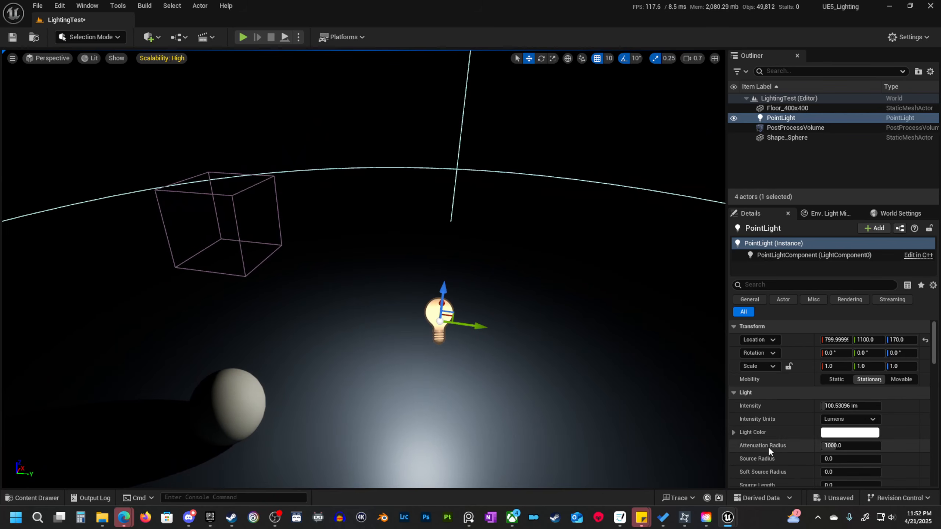
Try out the point light's color settings and return the Light Color to white.
scroll(778, 437, "down", 3)
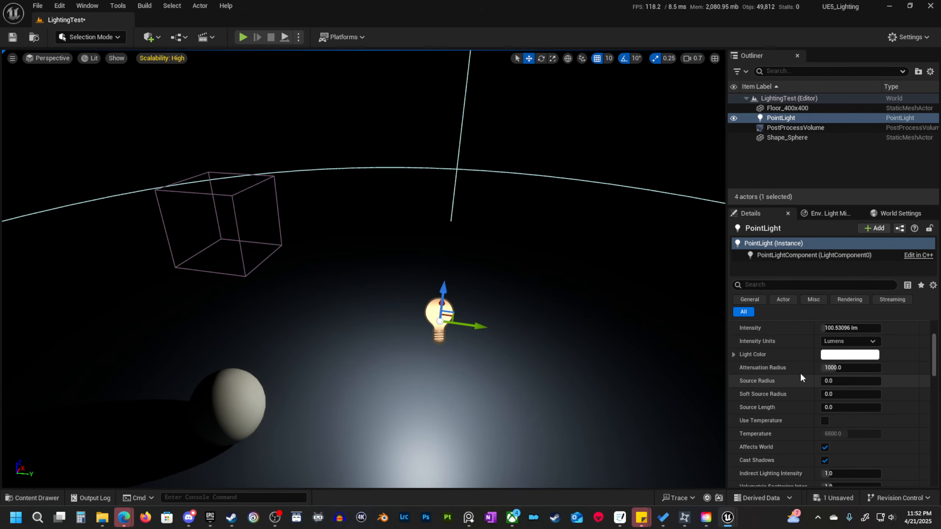
scroll(793, 371, "up", 1)
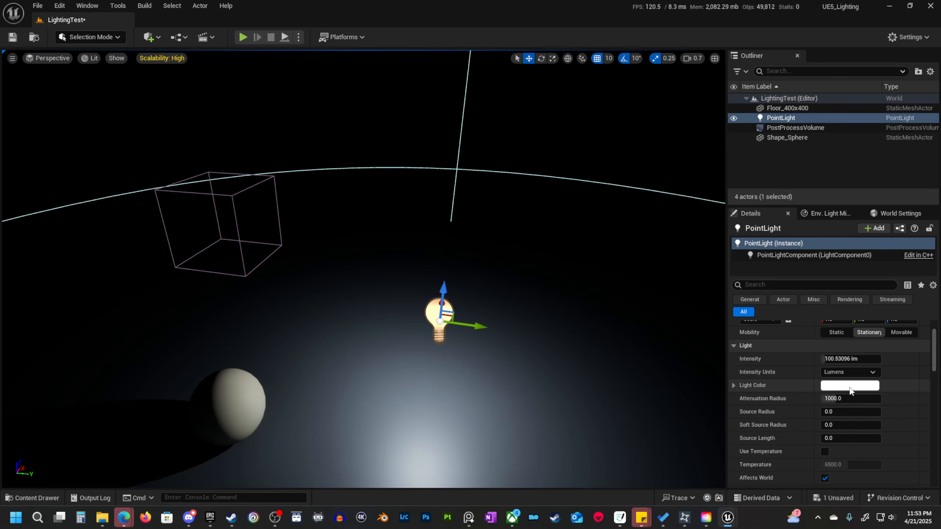
left_click(828, 388)
left_click_drag(681, 352, 689, 324)
left_click(756, 376)
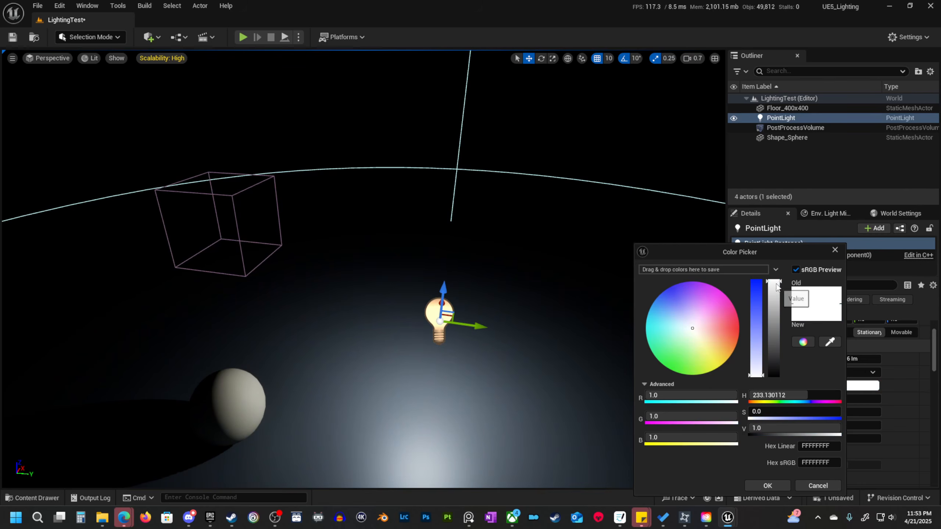
left_click(767, 486)
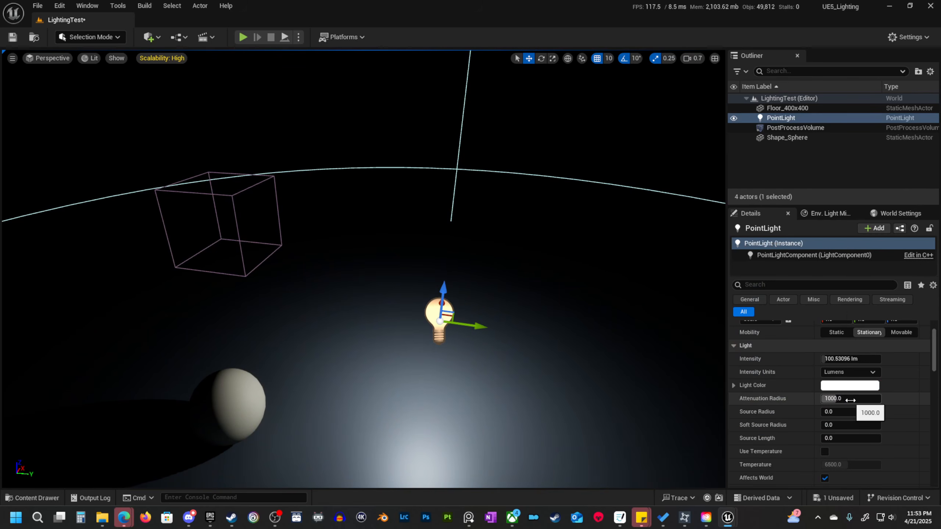
Reduce the point light's attenuation radius to about 555 and view its range around the scene.
left_click_drag(852, 399, 849, 399)
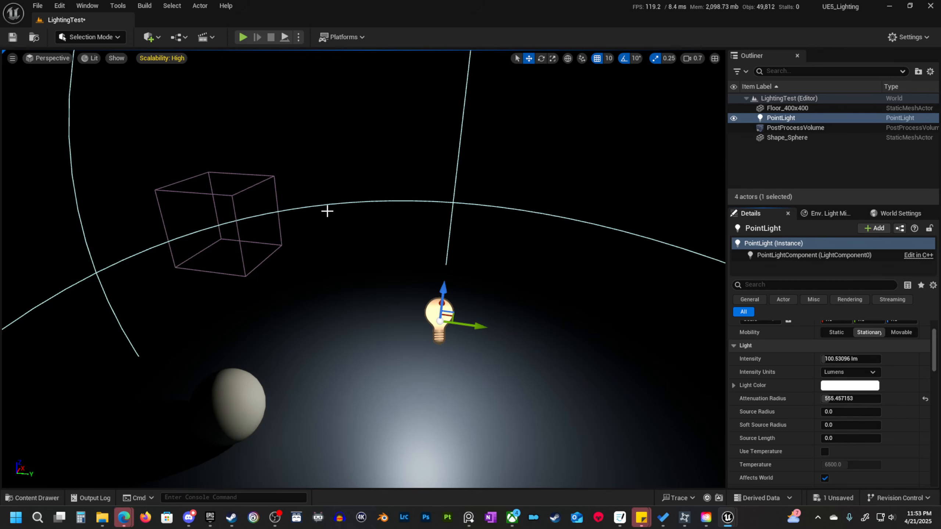
scroll(474, 240, "down", 5)
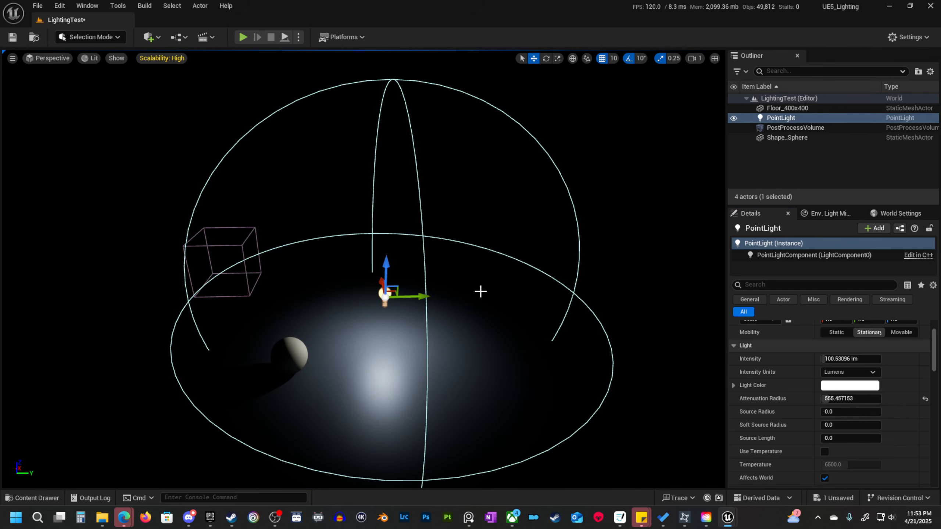
right_click_drag(481, 292, 502, 336)
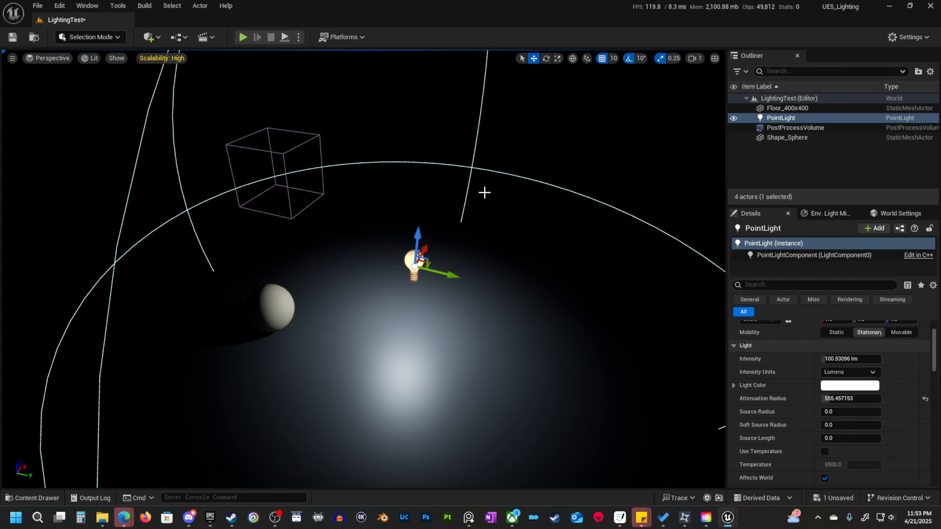
Reduce the point light's attenuation radius to about 183 and view its range around the sphere.
right_click_drag(462, 298, 426, 260)
left_click_drag(848, 398, 781, 398)
right_click_drag(519, 304, 537, 296)
right_click_drag(418, 256, 411, 245)
left_click_drag(388, 276, 391, 354)
right_click_drag(403, 379, 371, 382)
left_click_drag(366, 336, 270, 302)
right_click_drag(273, 284, 313, 263)
right_click_drag(348, 227, 371, 221)
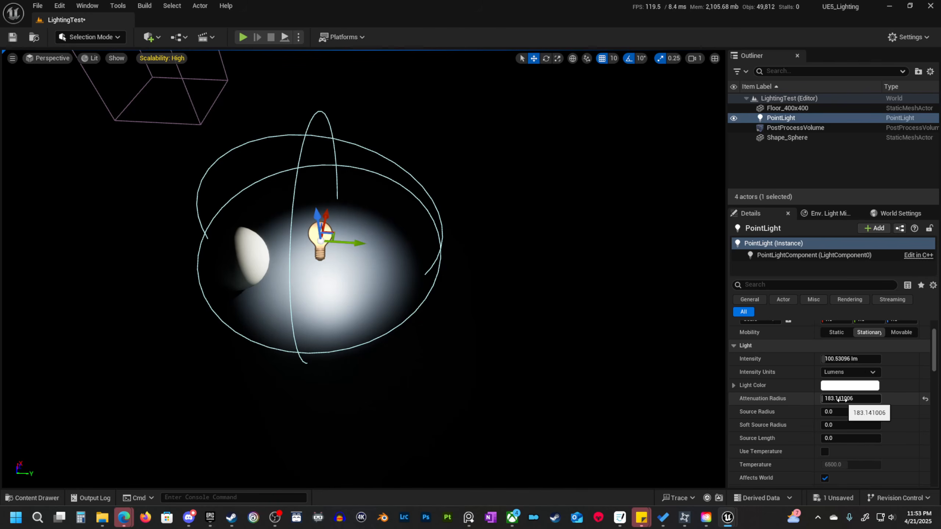
Set the point light's attenuation radius to 1000 and view its range around the scene.
left_click_drag(838, 399, 861, 399)
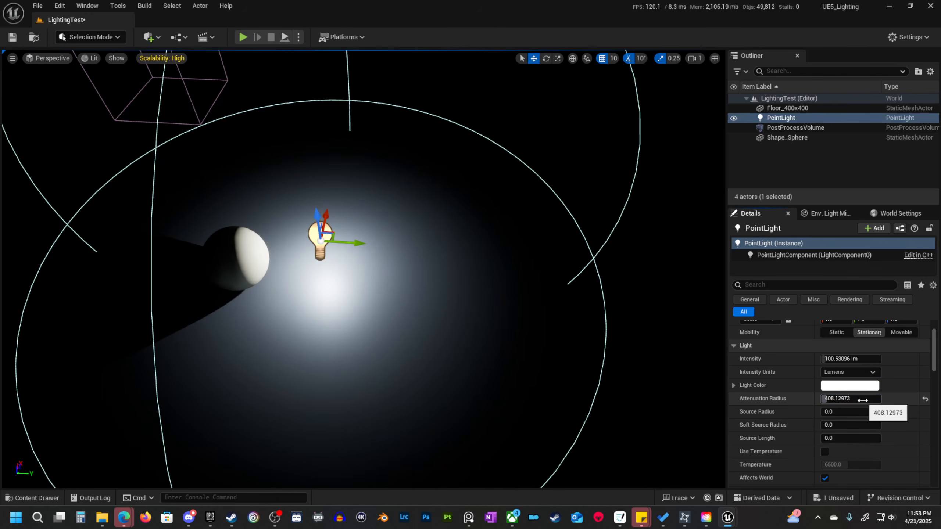
left_click(861, 399)
type("1")
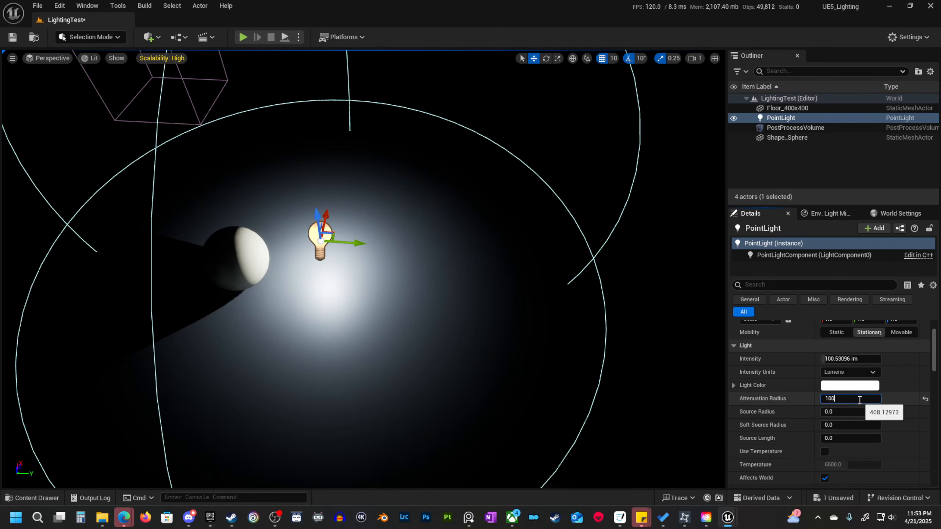
type("0")
key("Return")
key("s")
right_click_drag(401, 267, 395, 242)
left_click_drag(388, 275, 428, 280)
left_click_drag(395, 254, 413, 156)
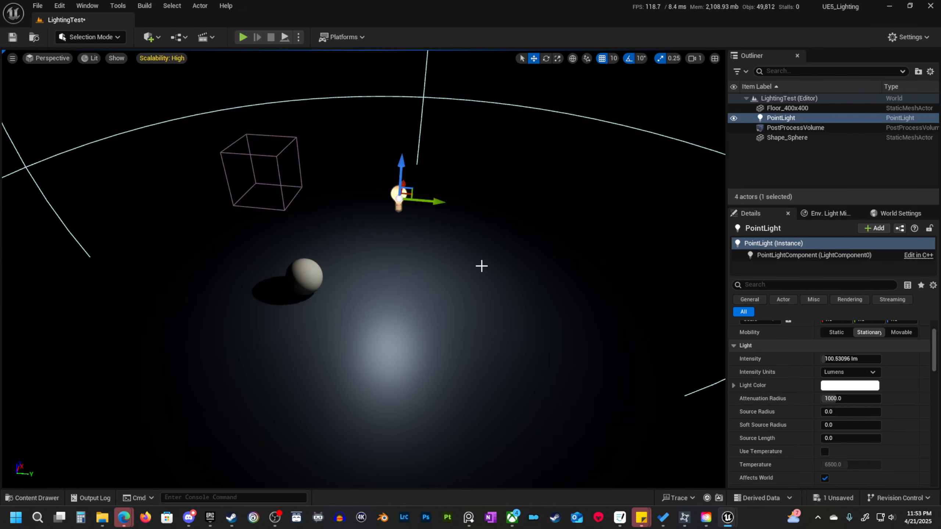
right_click_drag(480, 267, 464, 257)
key("d")
key("e")
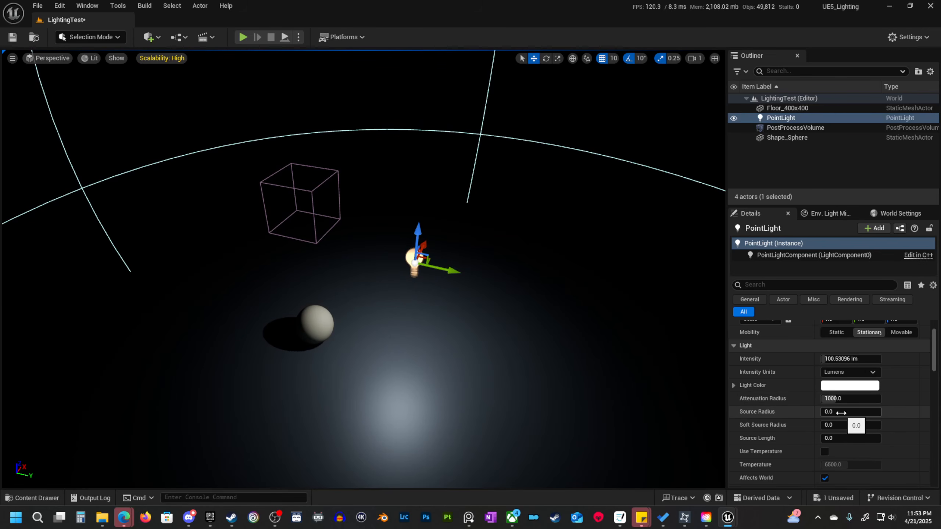
Examine the edge of the sphere's shadow on the floor from close up.
key("d")
right_click_drag(481, 282, 523, 293)
key("w")
scroll(467, 280, "down", 3)
key("s")
key("a")
scroll(481, 282, "up", 1)
key("w")
key("a")
mouse_move(437, 331)
right_mouse_down()
mouse_move(464, 343)
mouse_move(438, 331)
right_mouse_up()
key("w")
key("s")
scroll(437, 332, "down", 1)
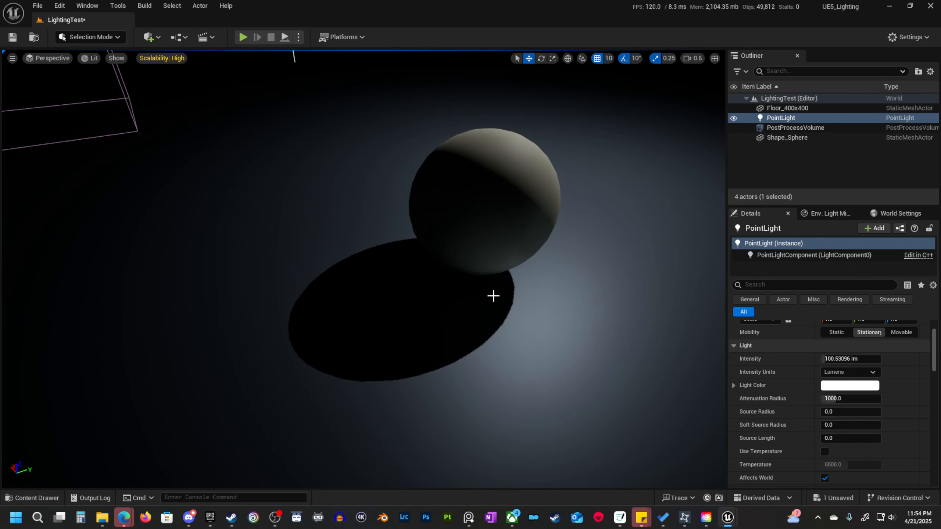
View the point light, the sphere and its shadow together from several angles.
key("d")
right_click_drag(492, 296, 428, 262)
key("s")
scroll(493, 296, "up", 1)
key("d")
right_click_drag(598, 240, 525, 256)
key("w")
key("d")
mouse_move(550, 203)
right_mouse_down()
mouse_move(519, 198)
mouse_move(535, 198)
right_mouse_up()
key("a")
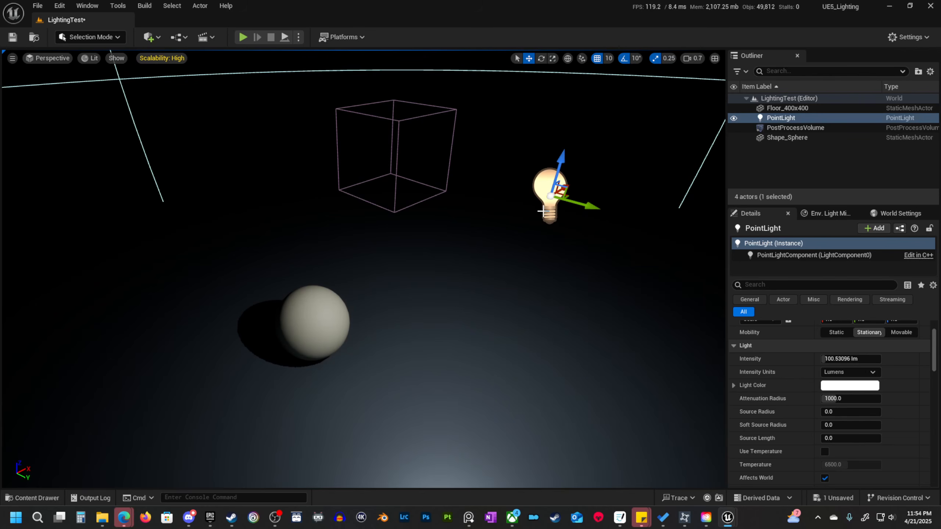
right_click_drag(548, 214, 563, 212)
key("a")
right_click_drag(605, 256, 604, 236)
key("a")
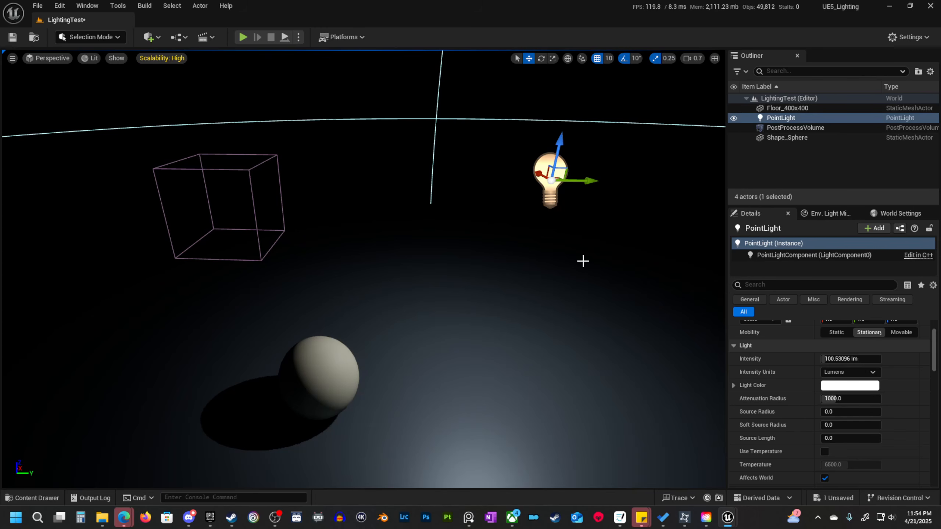
Try a source radius of 64 on the point light and return it to 0.
left_click(848, 411)
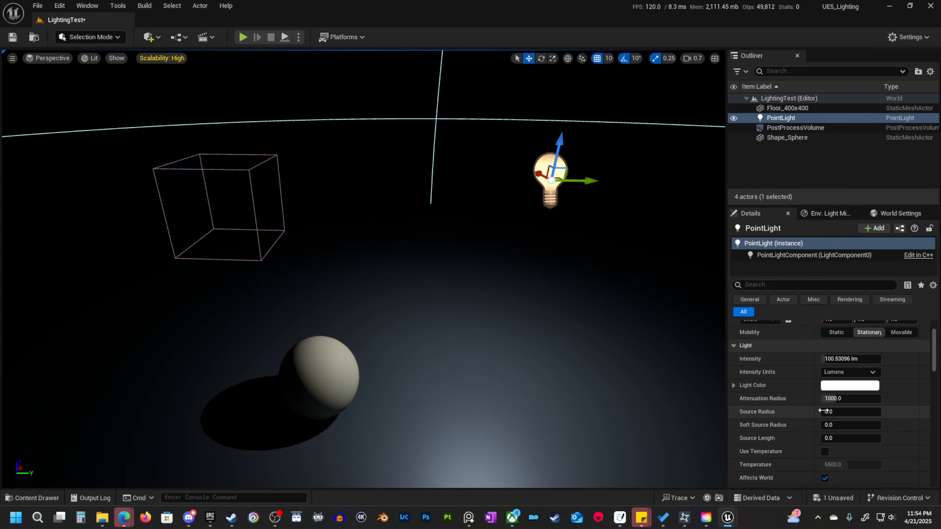
type("64")
key("Return")
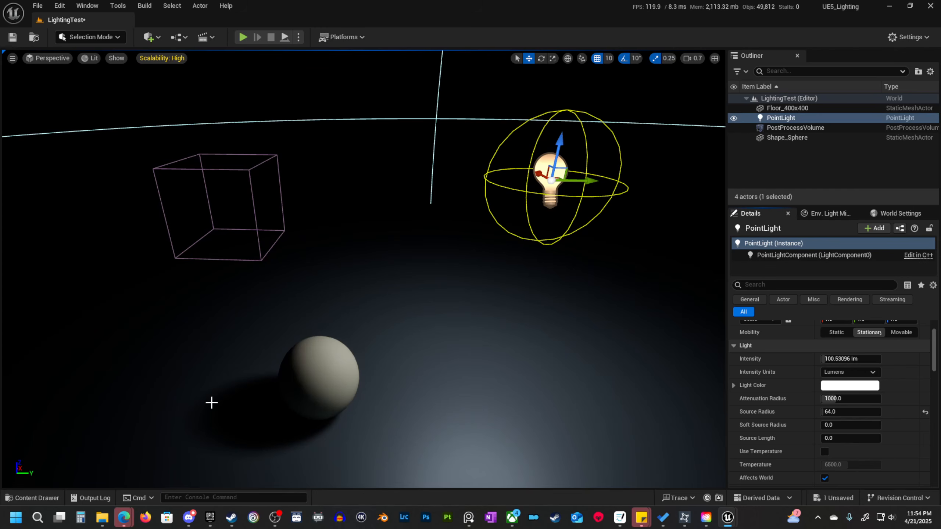
left_click_drag(841, 413, 823, 413)
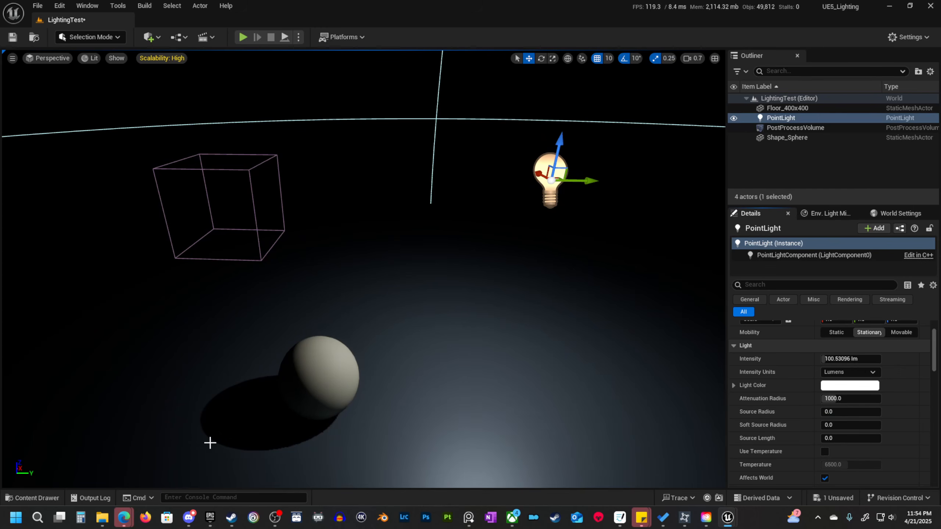
Raise the point light's source radius to about 56 with the sphere's shadow in close view.
right_click_drag(423, 388, 398, 432)
key("w")
scroll(423, 388, "down", 2)
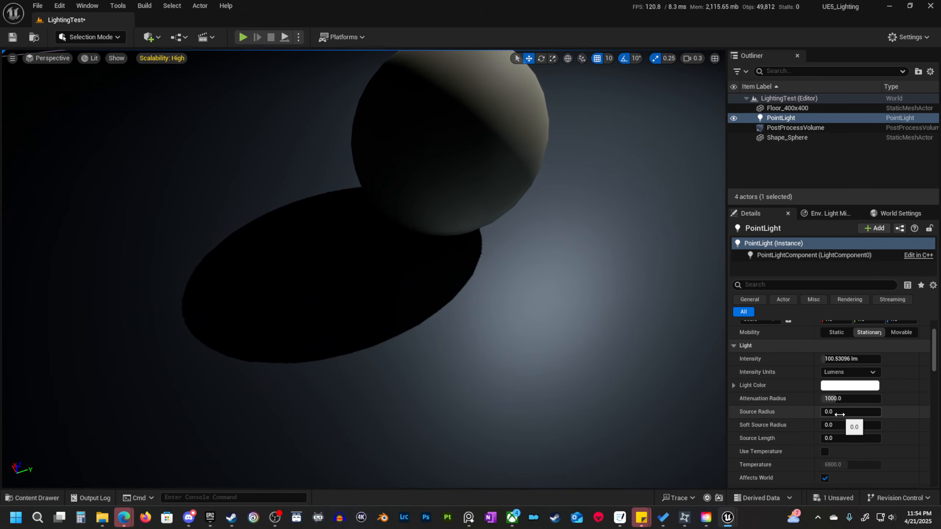
left_click_drag(848, 411, 857, 412)
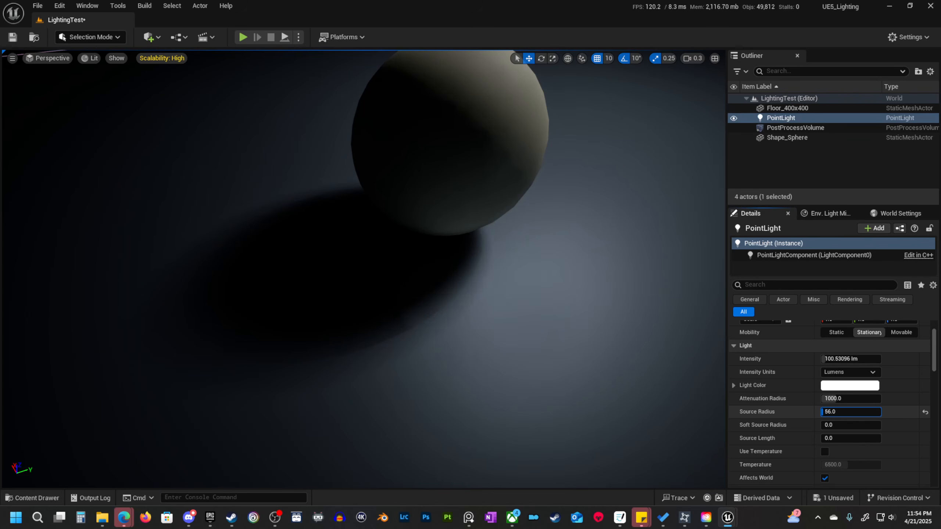
Try source radius values of 5, 10, 25 and 500 on the point light, comparing the shadow softness.
left_click(841, 414)
type("5")
key("Return")
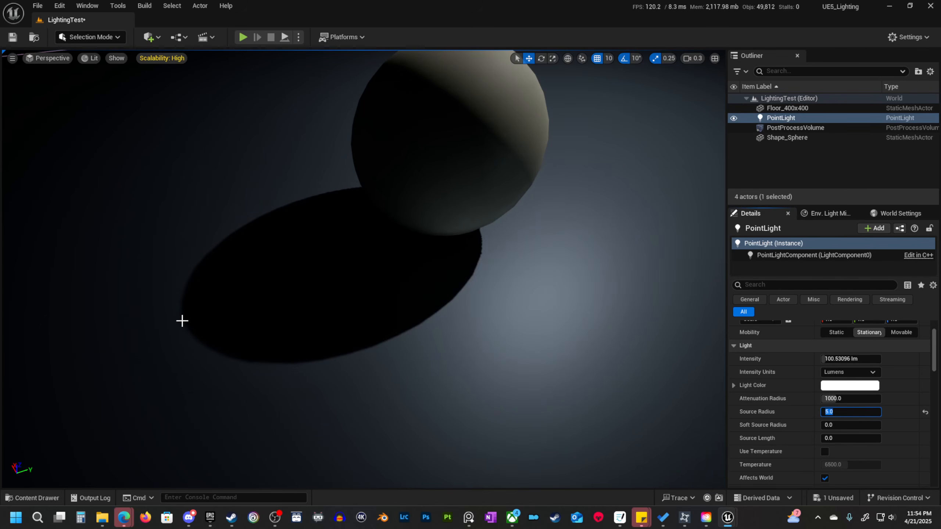
type("10")
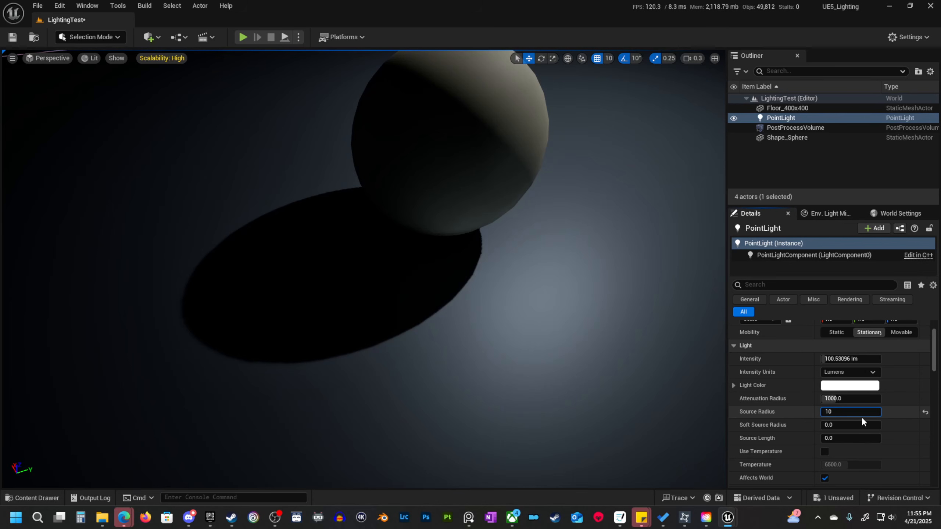
key("Return")
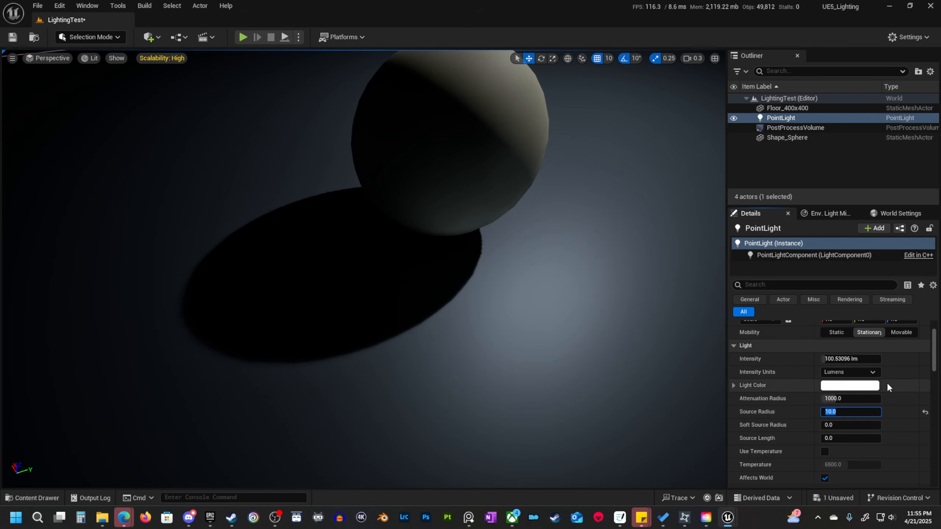
type("2")
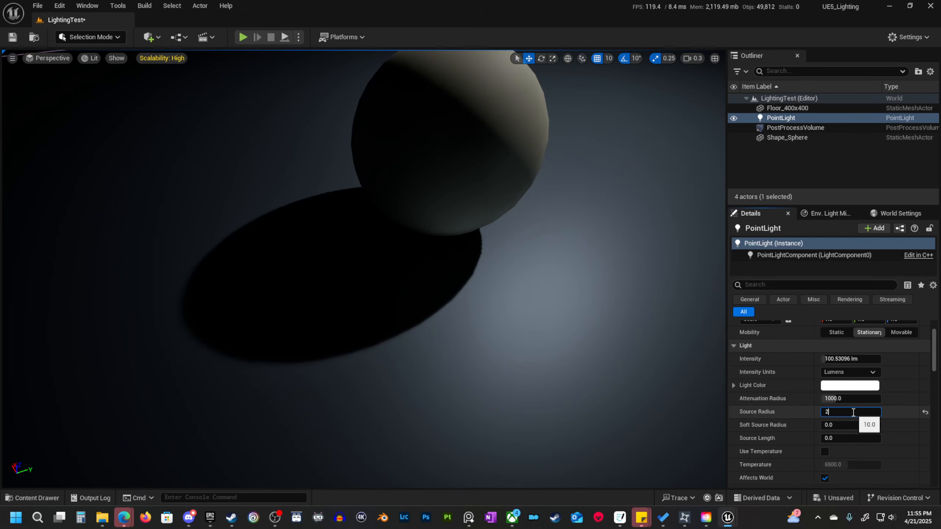
type("5")
key("Return")
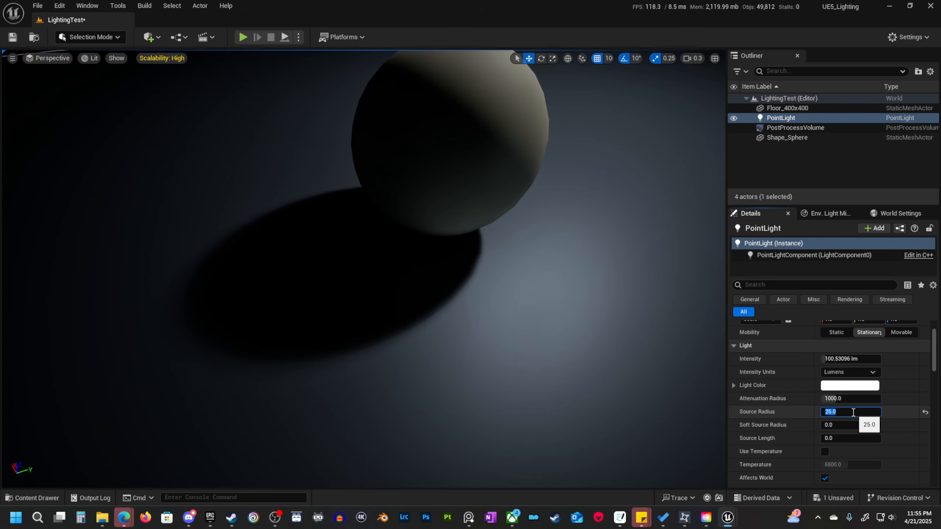
key("Return")
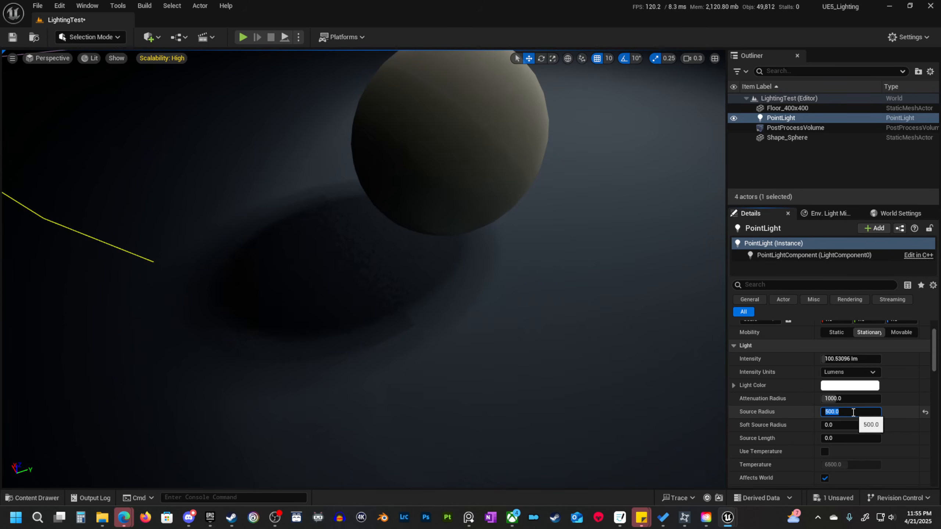
Raise the point light straight up along Z, farther above the floor.
right_click_drag(585, 274, 608, 256)
scroll(600, 265, "up", 5)
key("s")
key("s")
scroll(552, 193, "up", 1)
right_click_drag(552, 193, 571, 193)
key("a")
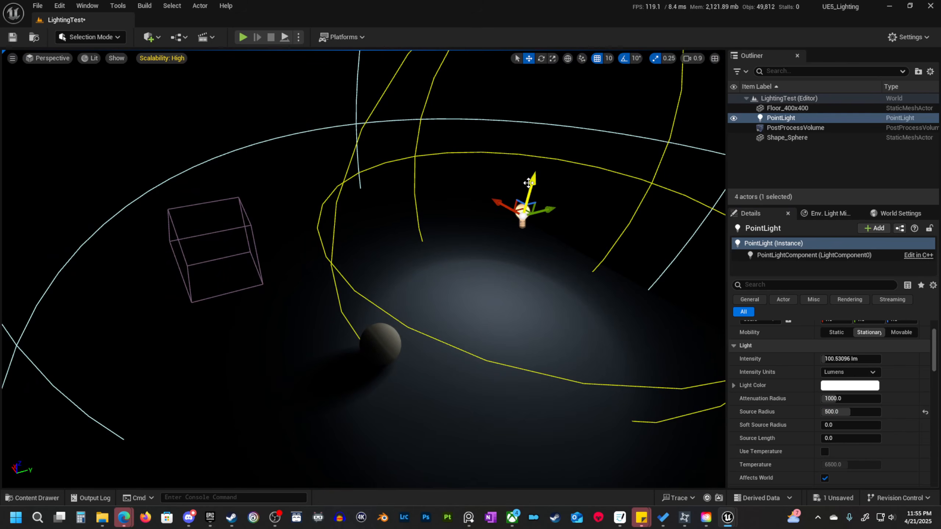
left_click_drag(532, 182, 547, 116)
Examine the sphere's shading and soft shadow under the raised light from near and far.
left_click_drag(565, 151, 552, 154)
right_click_drag(548, 163, 542, 196)
key("w")
scroll(546, 187, "down", 2)
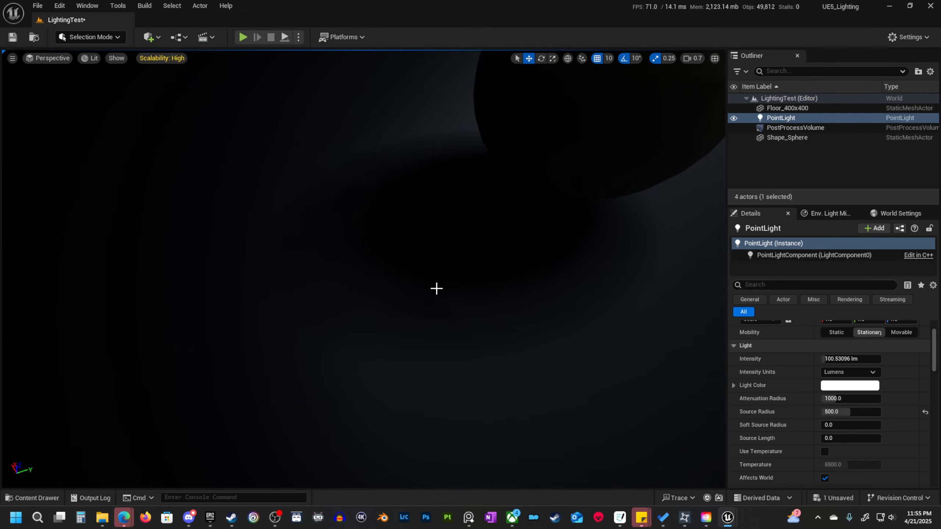
key("s")
right_click_drag(261, 308, 274, 299)
key("w")
right_click_drag(605, 278, 531, 224)
key("s")
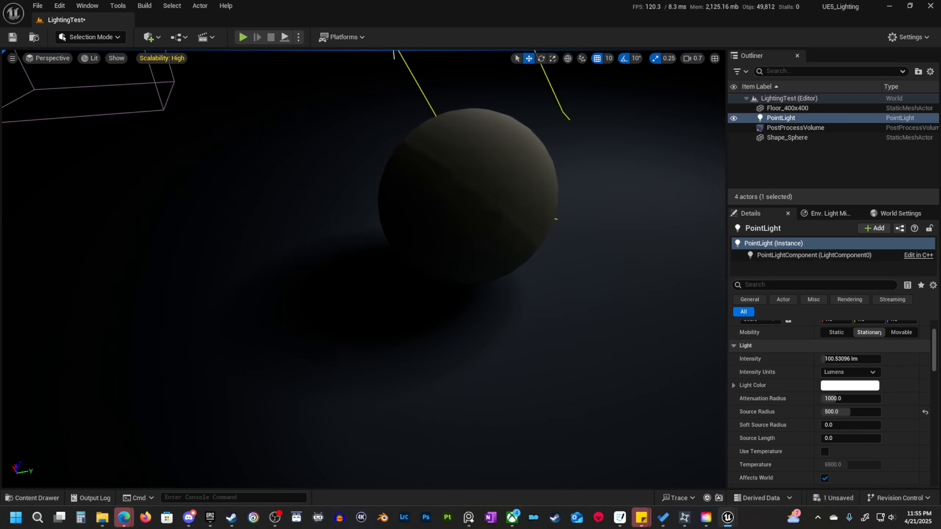
right_click_drag(475, 288, 479, 288)
right_click_drag(393, 344, 484, 267)
key("s")
key("w")
key("s")
key("w")
key("s")
key("w")
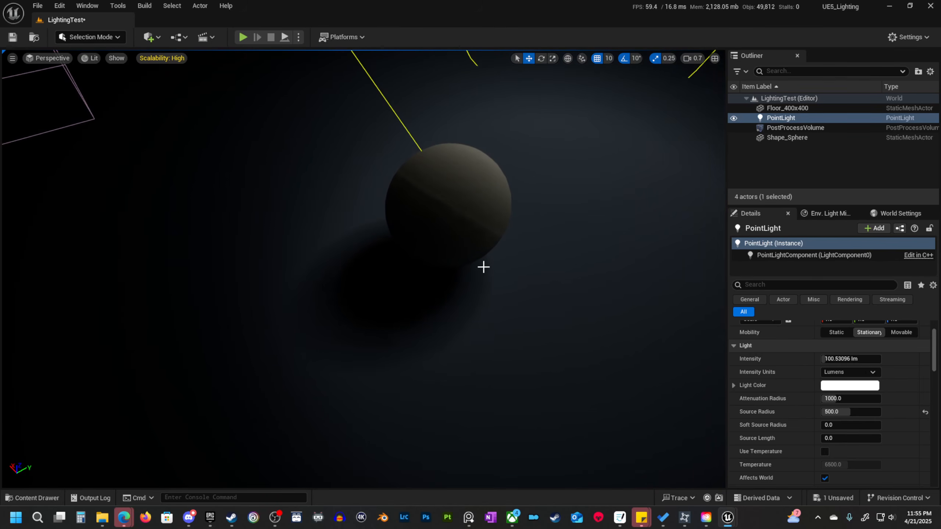
right_click_drag(425, 316, 465, 298)
key("w")
key("s")
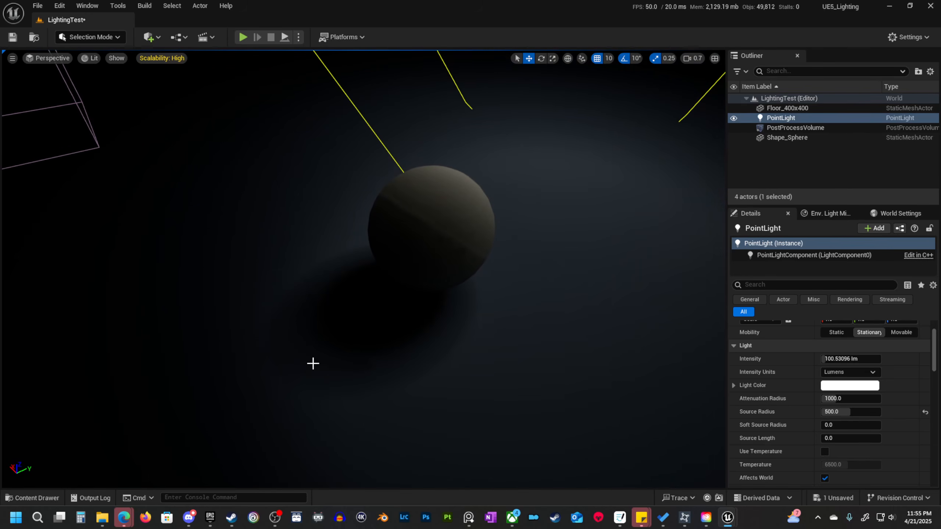
right_click_drag(478, 299, 475, 301)
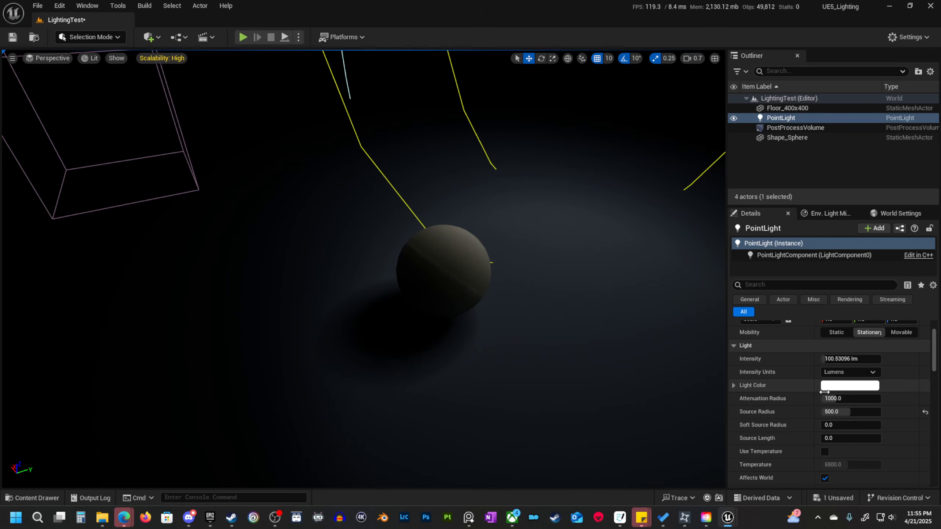
Set the point light's source radius to 64.
left_click(853, 413)
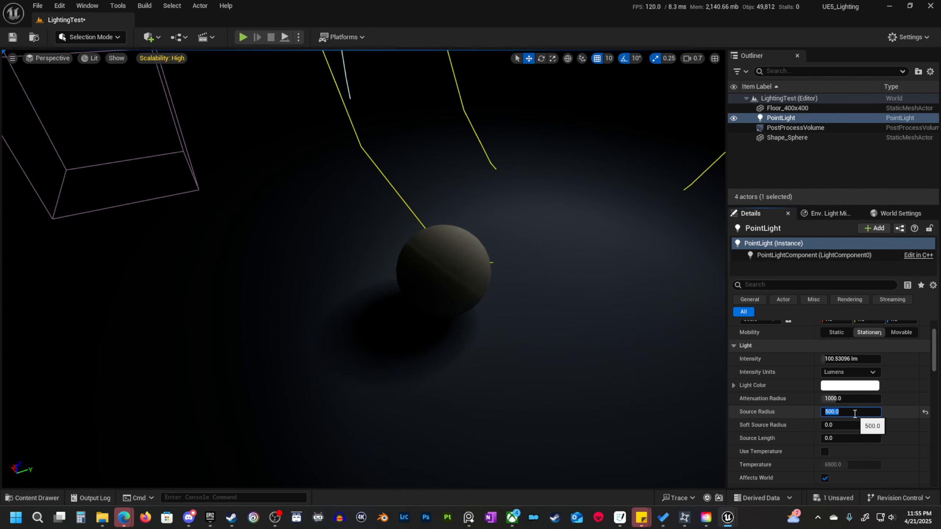
type("64")
key("Return")
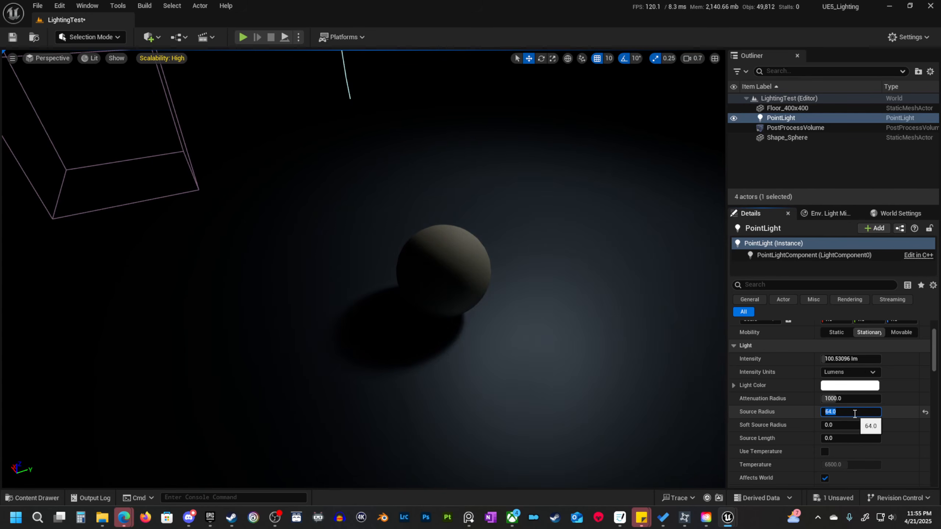
Lower the point light along Z to a height of 250, keeping its X and Y position.
key("s")
scroll(518, 267, "up", 2)
right_click_drag(519, 267, 541, 255)
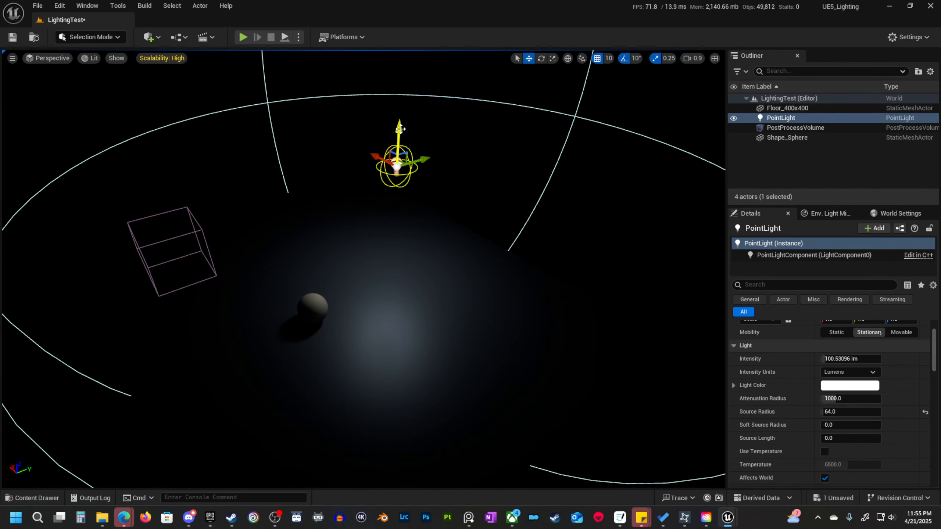
left_click_drag(401, 129, 385, 230)
right_click_drag(385, 230, 377, 240)
key("w")
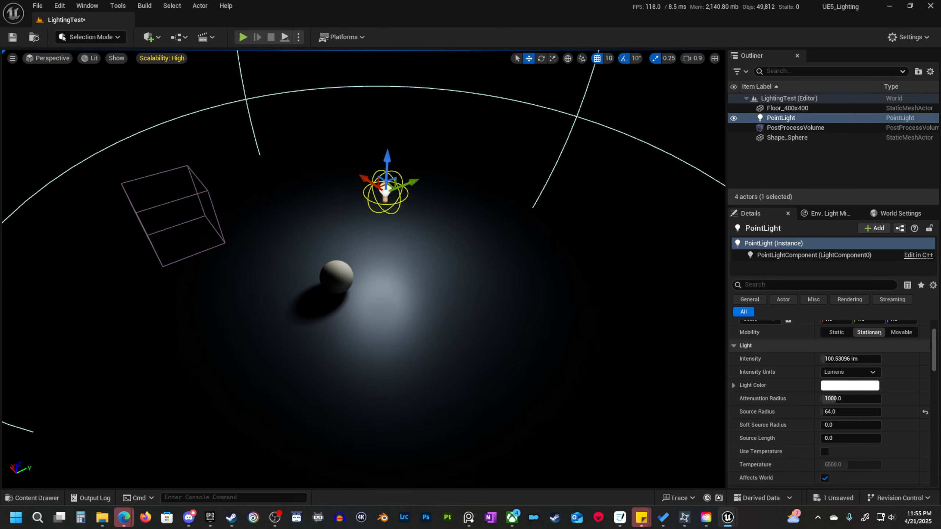
Examine the sphere's soft shadow edge up close for shadow quality.
key("w")
mouse_move(408, 305)
right_mouse_down()
mouse_move(401, 319)
mouse_move(408, 305)
right_mouse_up()
scroll(408, 306, "down", 3)
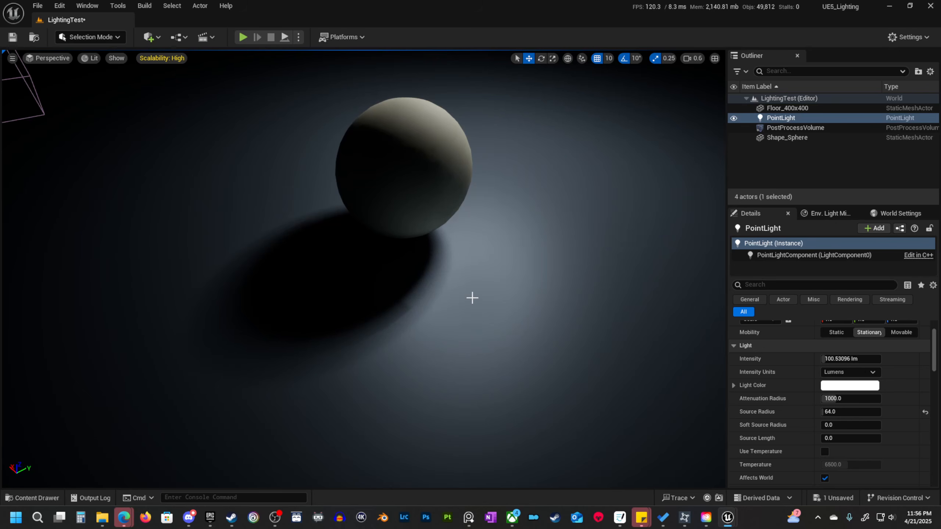
key("w")
mouse_move(449, 270)
right_mouse_down()
mouse_move(444, 280)
mouse_move(450, 270)
right_mouse_up()
scroll(449, 270, "down", 3)
key("s")
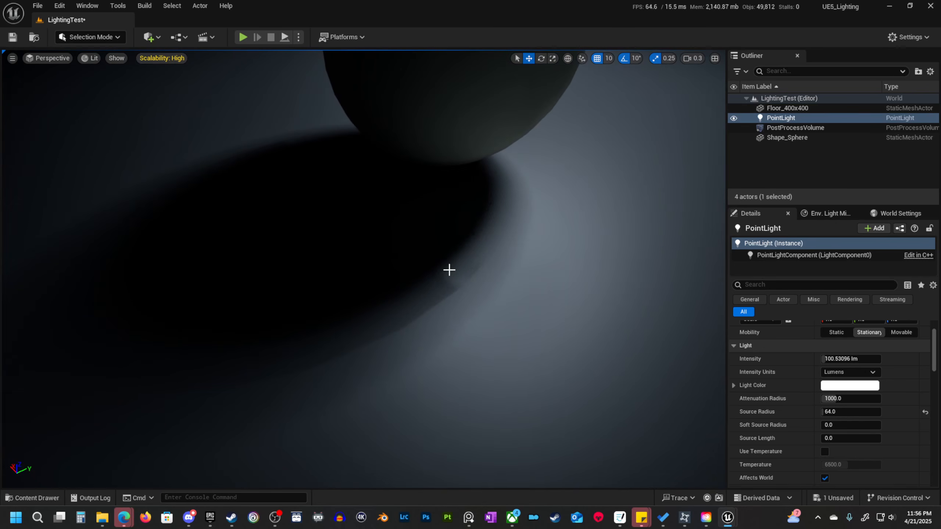
key("s")
right_click_drag(530, 281, 535, 281)
scroll(850, 422, "up", 3)
scroll(849, 422, "down", 2)
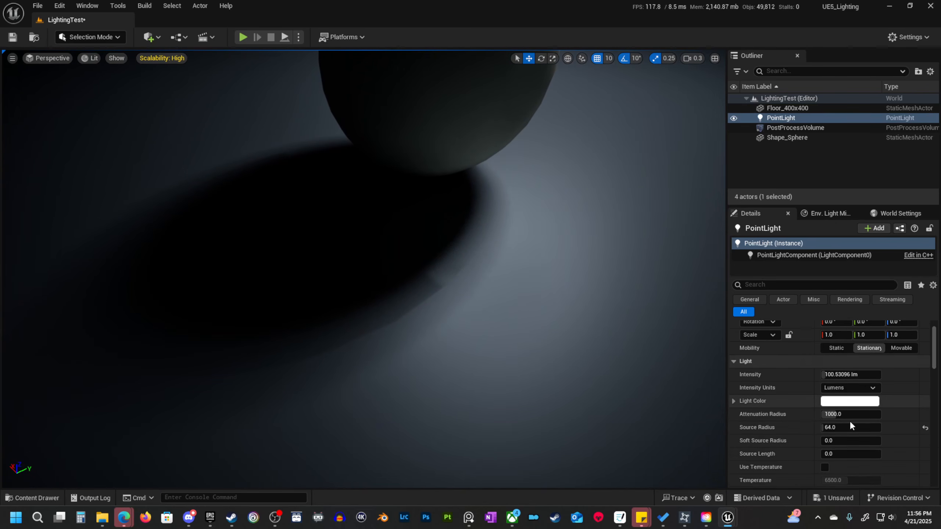
Filter the point light's properties for "ray" and set Cast Ray Traced Shadows to Enabled.
scroll(849, 422, "down", 4)
scroll(849, 423, "up", 6)
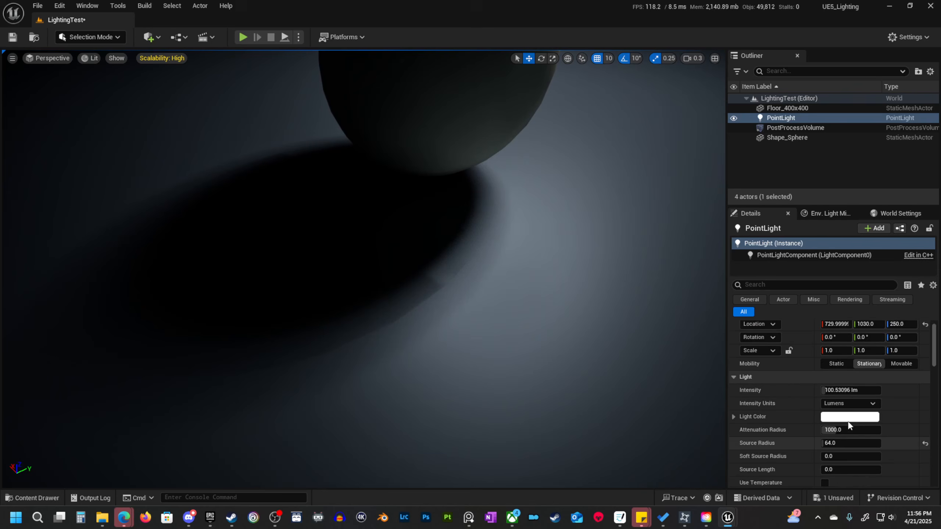
left_click(797, 284)
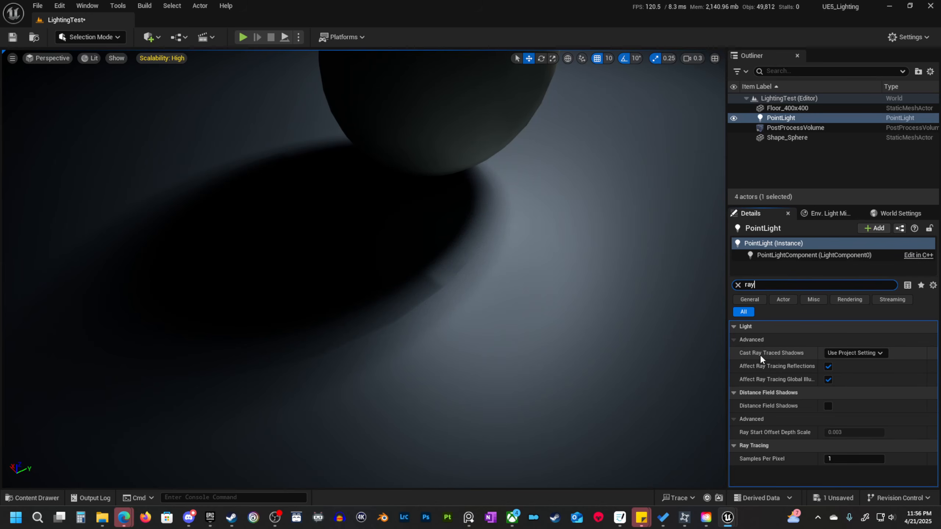
left_click(856, 353)
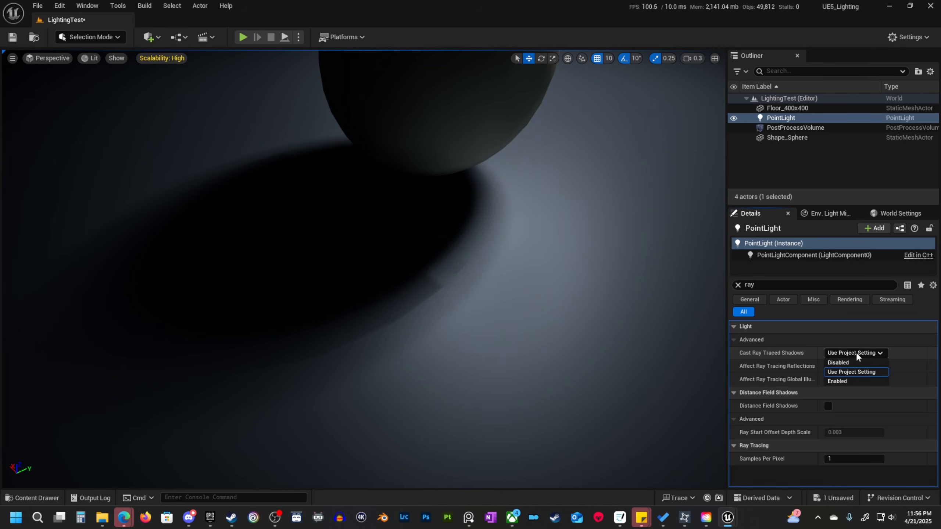
left_click(843, 381)
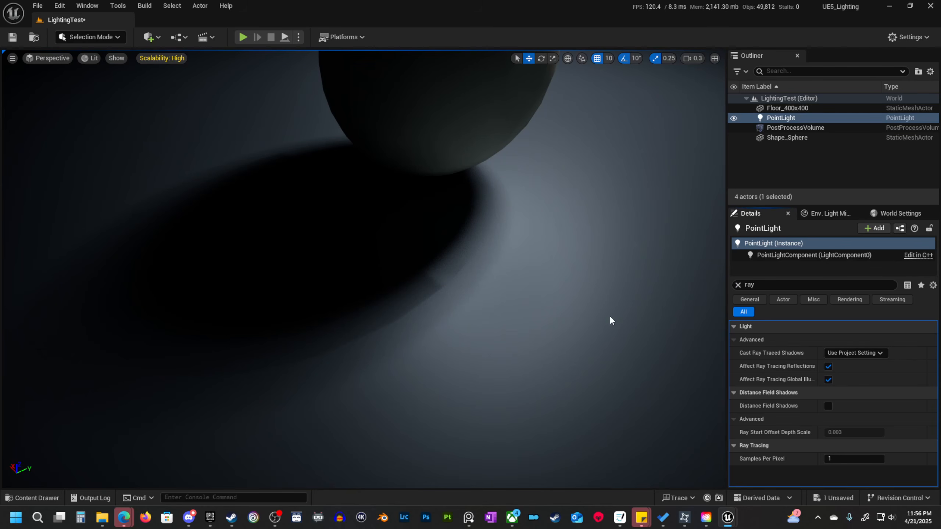
Examine the sphere's ray traced shadow and its contact edge from near and far.
right_click_drag(610, 316, 583, 309)
key("s")
key("w")
key("s")
key("w")
key("d")
key("s")
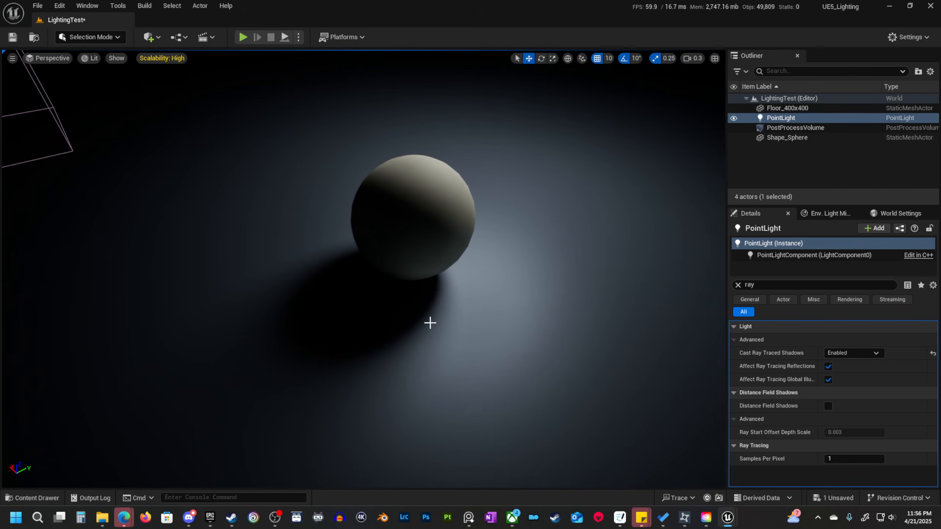
right_click_drag(455, 244, 475, 261)
right_click_drag(509, 361, 509, 340)
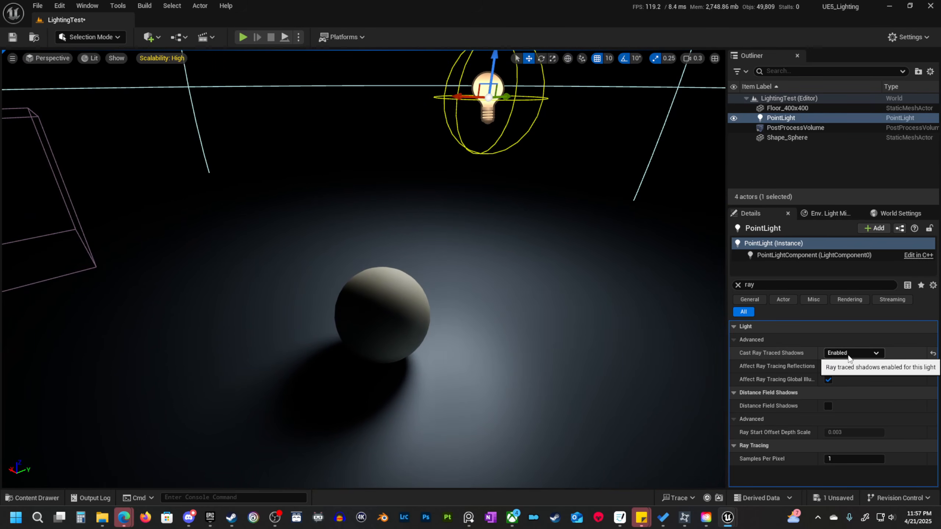
right_click_drag(658, 123, 640, 117)
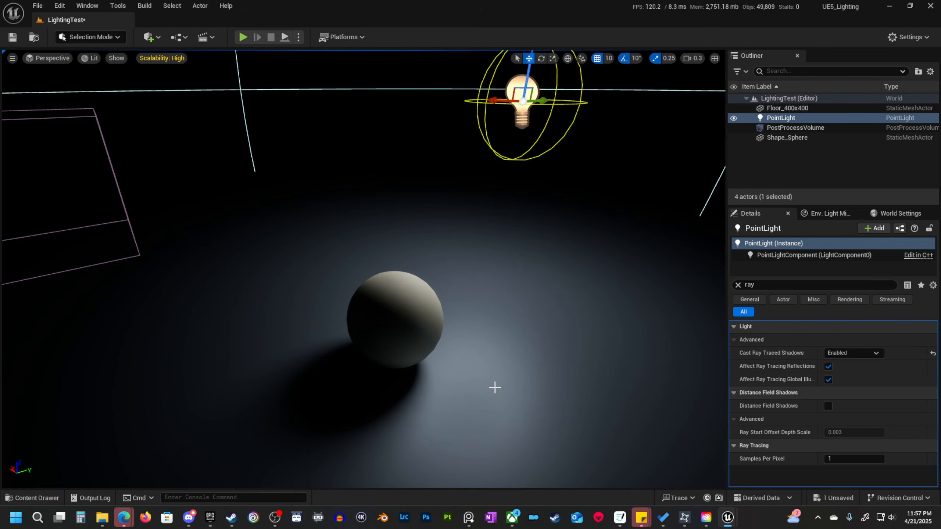
Duplicate the sphere behind the original, delete the copy, and reselect the original sphere.
left_click(400, 304)
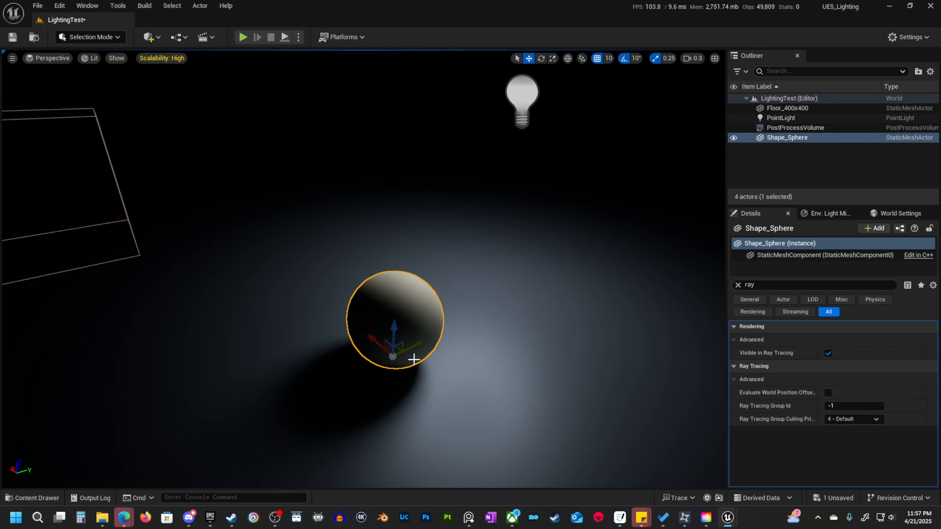
left_click_drag(411, 352, 481, 203, "alt")
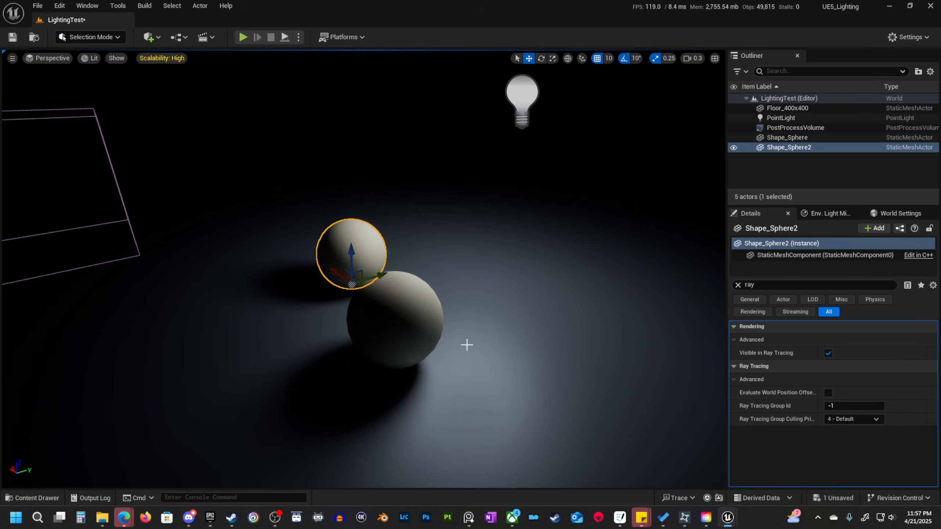
key("Delete")
left_click(400, 321)
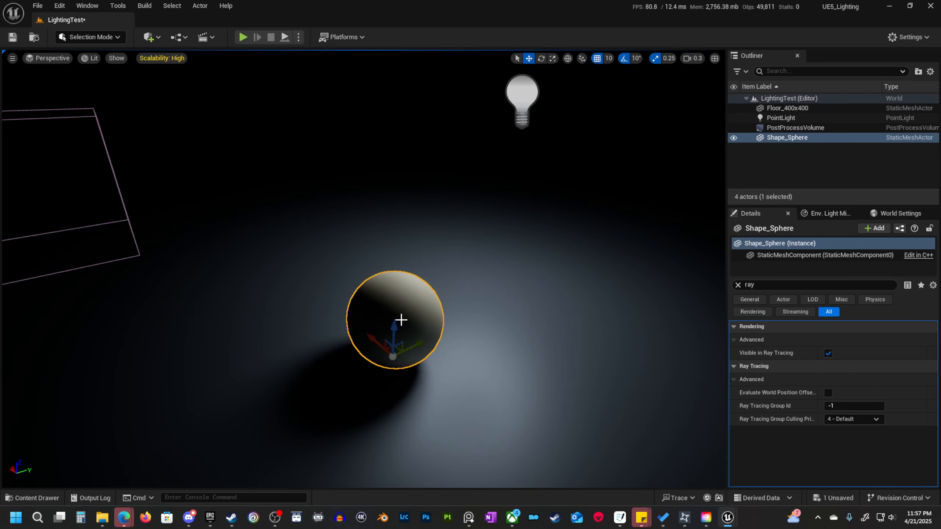
Set the point light's Cast Ray Traced Shadows to Use Project Setting and inspect the sphere's shadow for comparison.
left_click(514, 91)
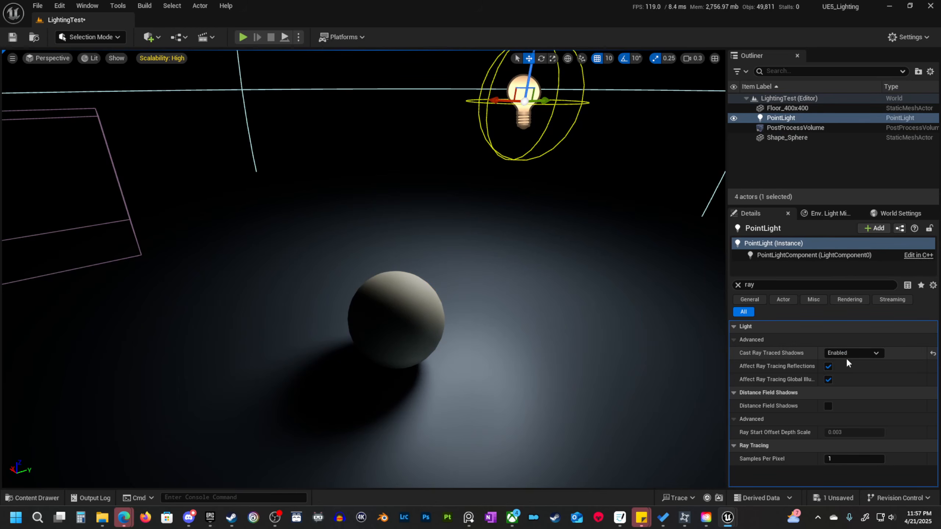
left_click(858, 353)
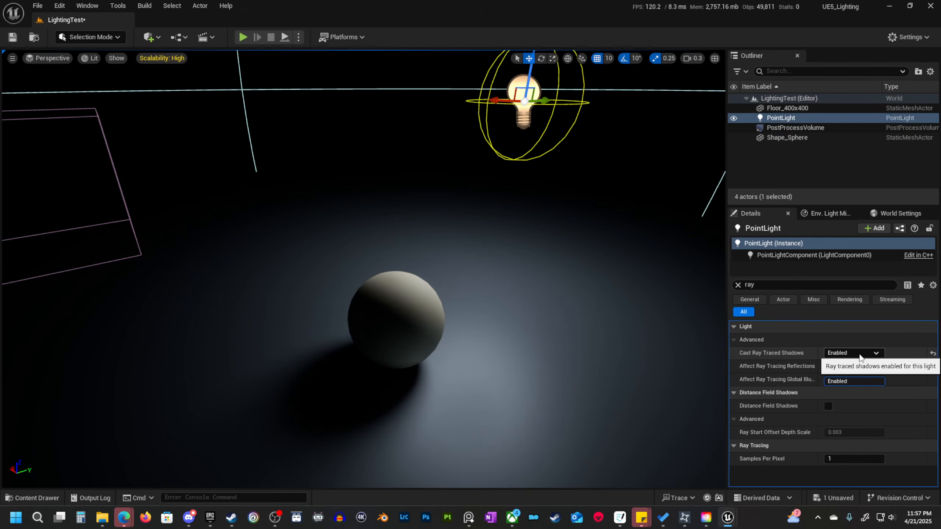
left_click(867, 355)
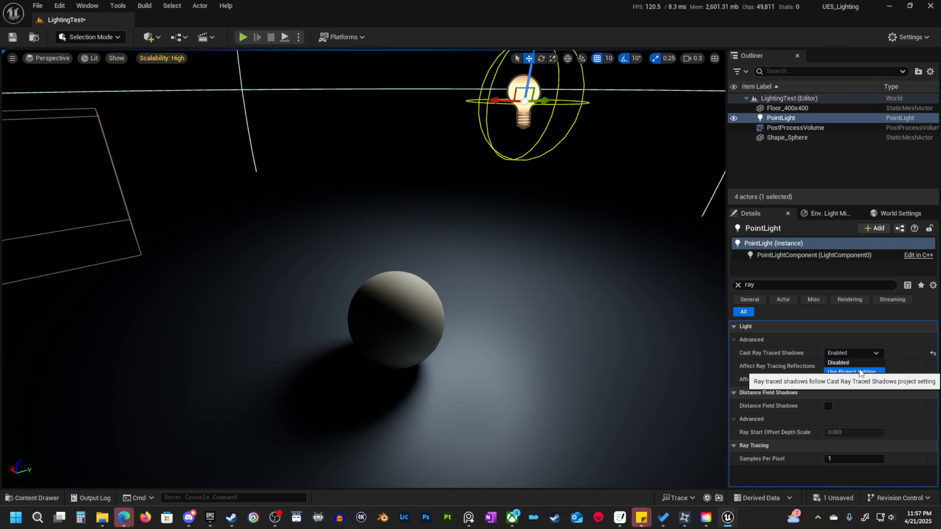
left_click(859, 371)
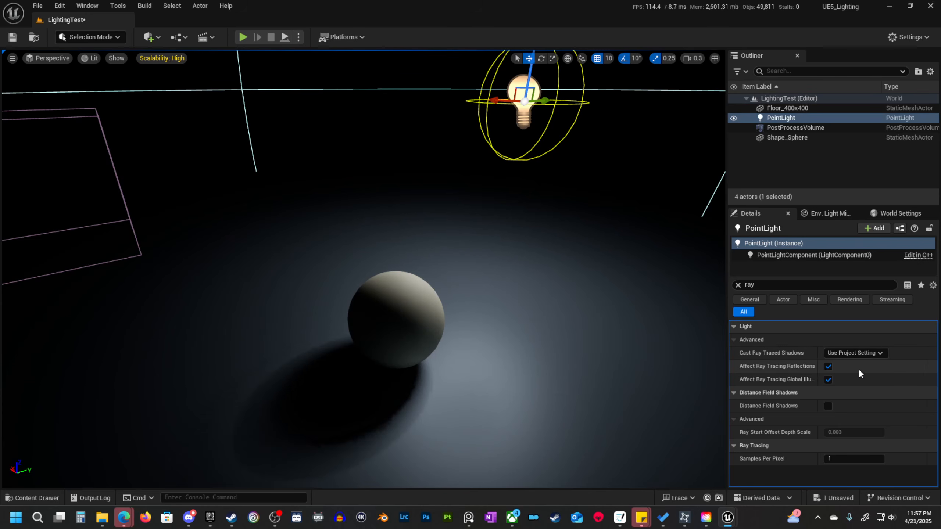
mouse_move(529, 383)
right_mouse_down()
mouse_move(496, 382)
mouse_move(529, 384)
right_mouse_up()
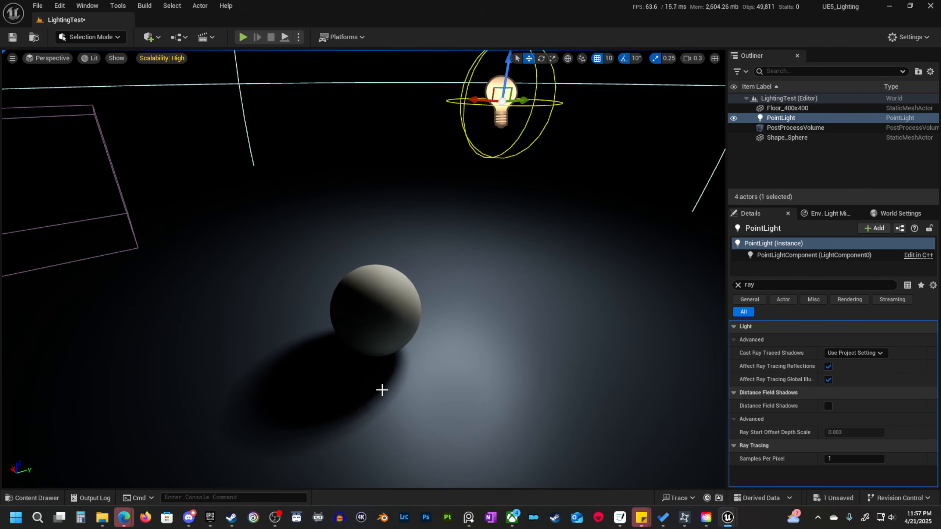
right_click_drag(380, 388, 476, 416)
Set the point light's Cast Ray Traced Shadows back to Enabled and inspect the sphere's shadow up close.
left_click(863, 353)
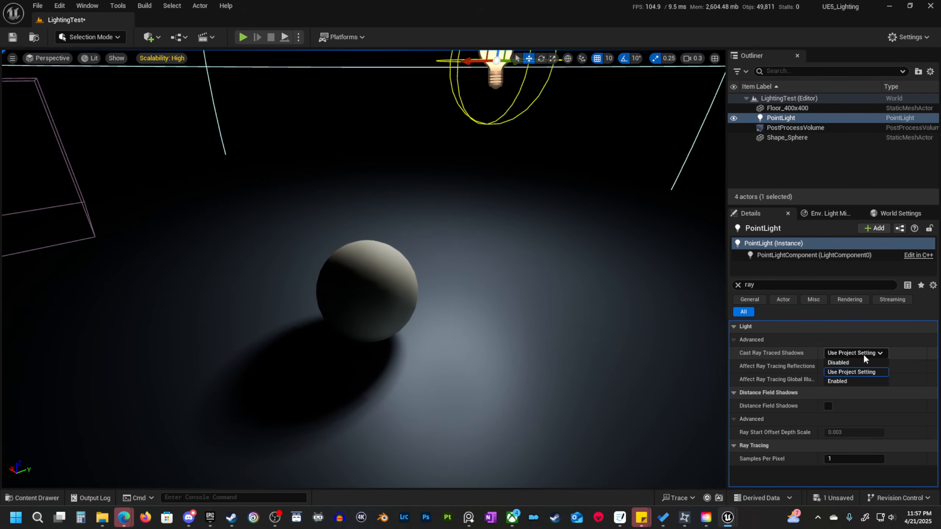
left_click(859, 382)
right_click_drag(561, 365, 524, 397)
key("w")
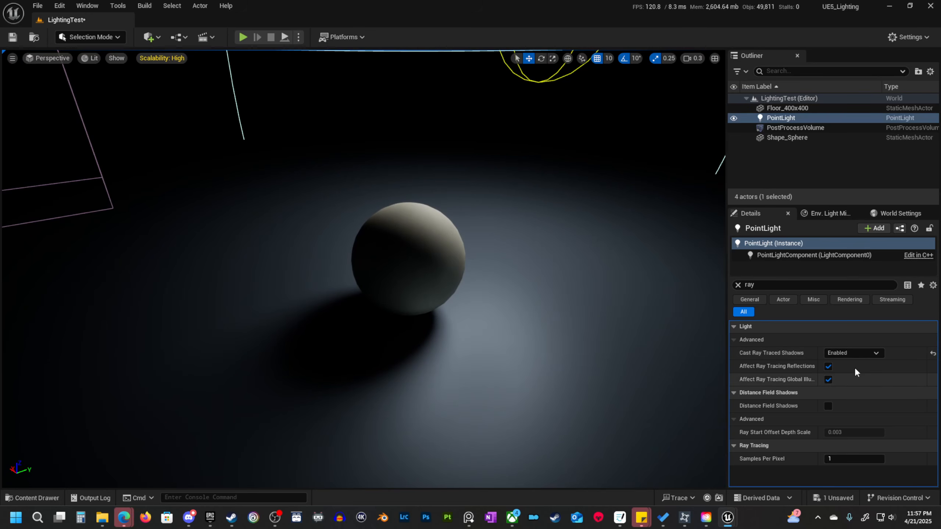
key("w")
right_click_drag(593, 354, 593, 391)
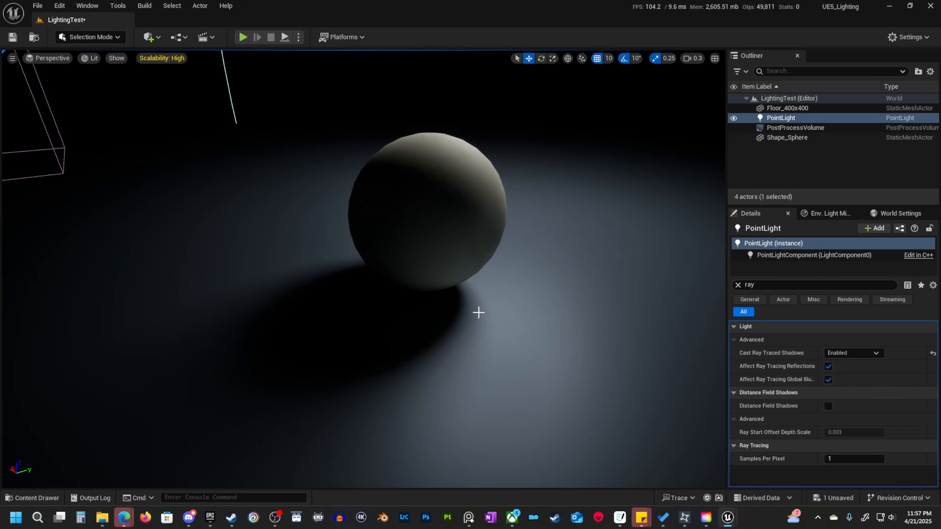
Return Cast Ray Traced Shadows to Use Project Setting and examine the sphere's shadow up close and from farther away.
left_click(862, 352)
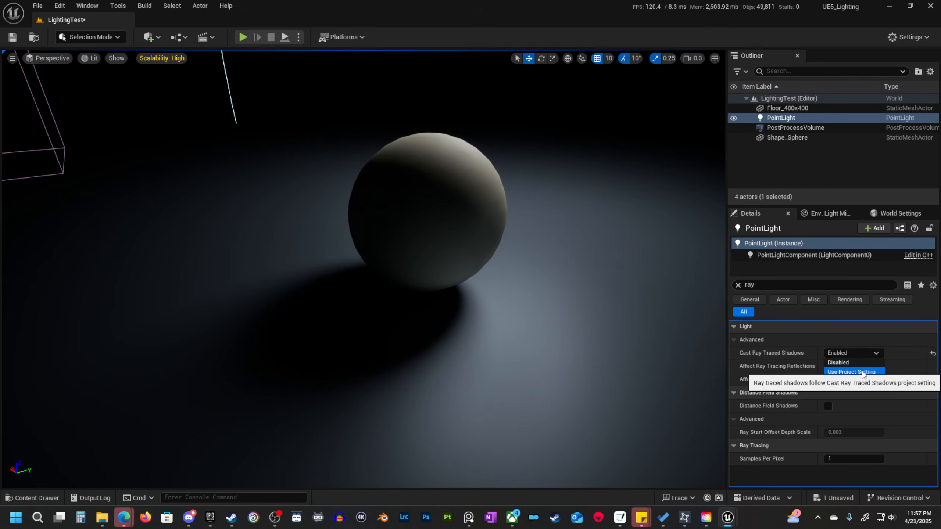
left_click(862, 372)
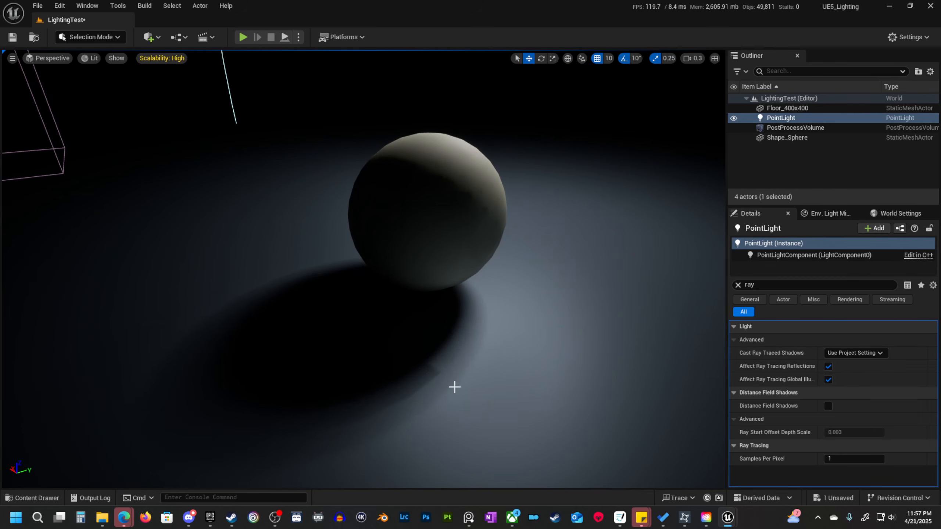
right_click_drag(565, 342, 608, 328)
key("s")
key("a")
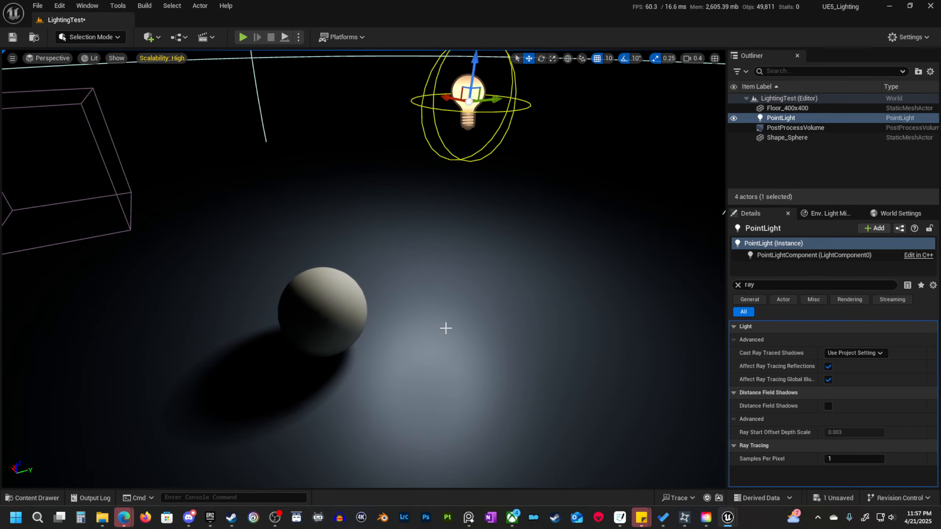
key("a")
right_click_drag(445, 328, 426, 359)
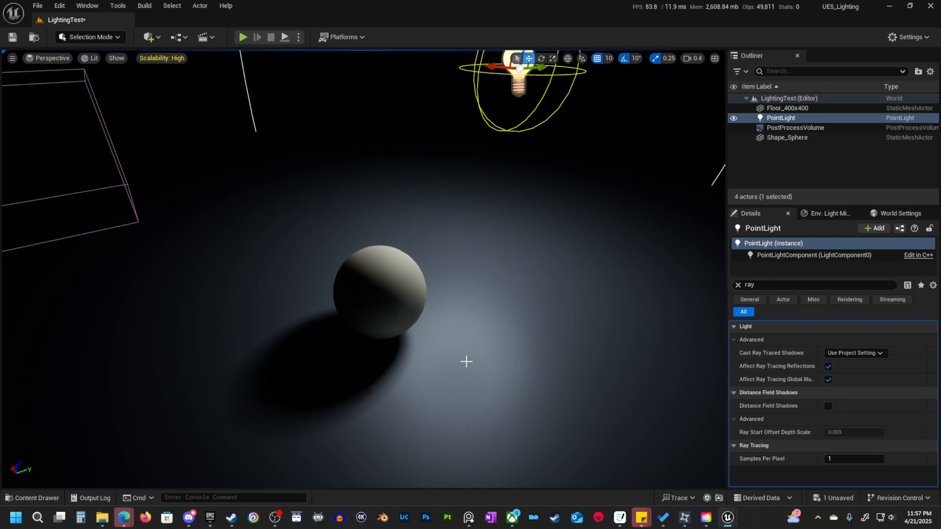
key("s")
right_click_drag(418, 393, 408, 352)
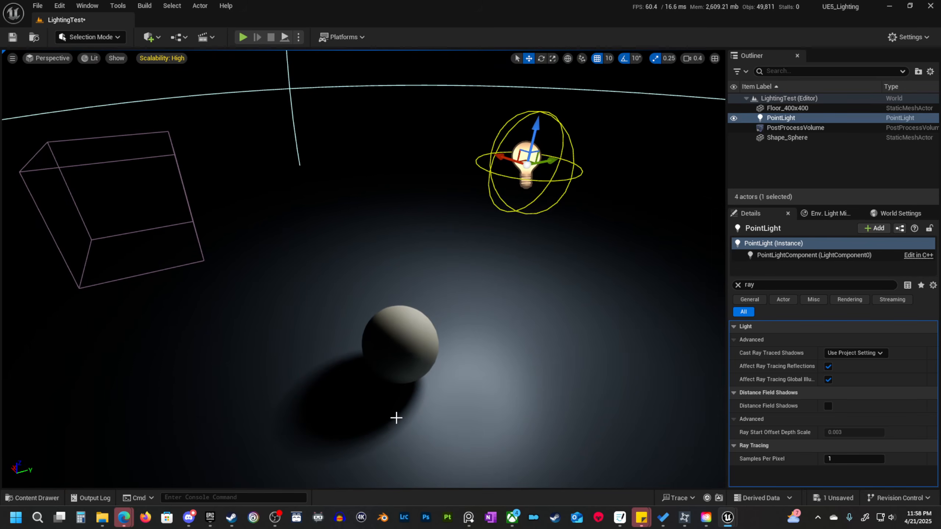
key("d")
right_click_drag(533, 364, 485, 354)
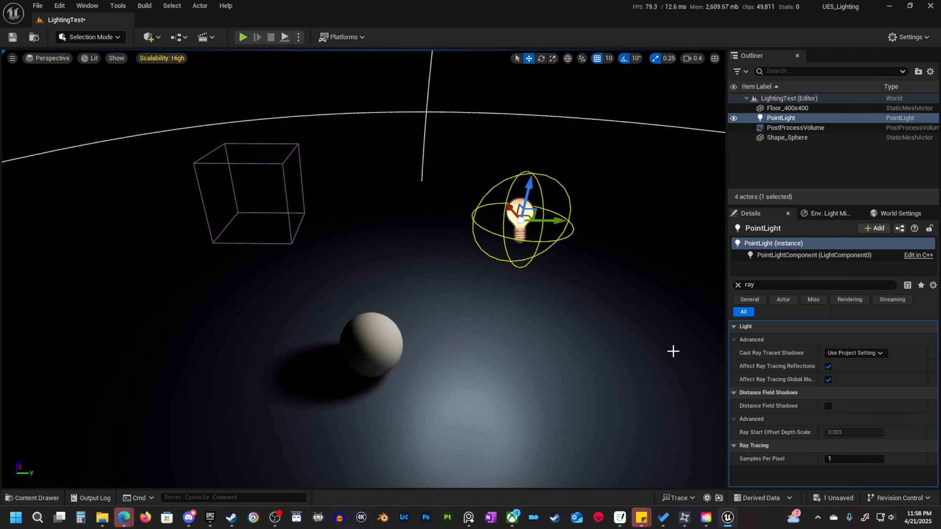
Clear the property filter and set the point light's source length to 160.
left_click(737, 284)
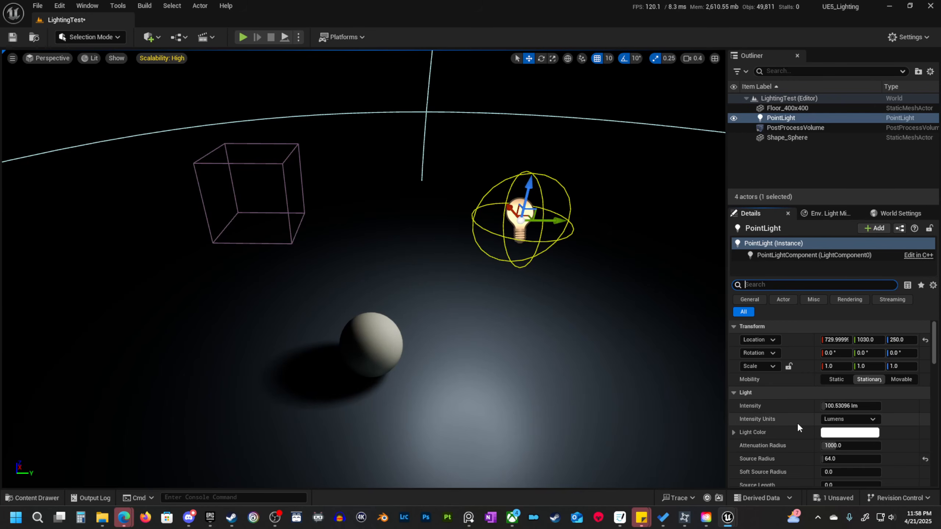
scroll(797, 423, "down", 3)
scroll(798, 423, "down", 2)
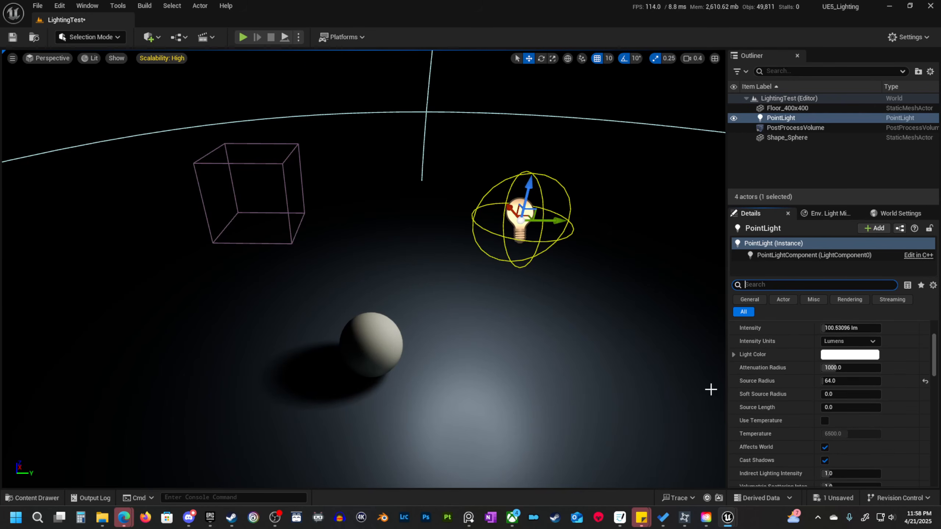
mouse_move(686, 368)
right_mouse_down()
mouse_move(711, 375)
mouse_move(704, 365)
right_mouse_up()
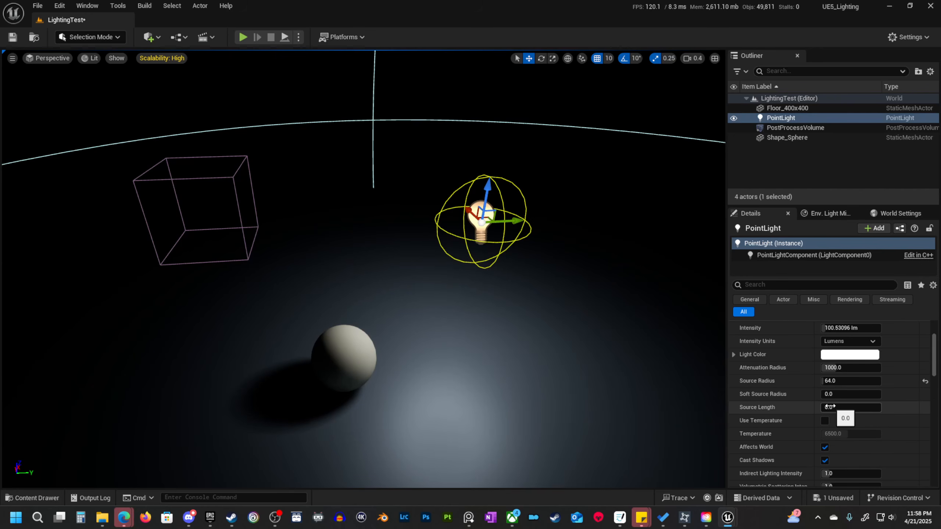
left_click_drag(830, 407, 831, 407)
Rotate the point light about its Y axis so its elongated source lies horizontally above the floor.
key("e")
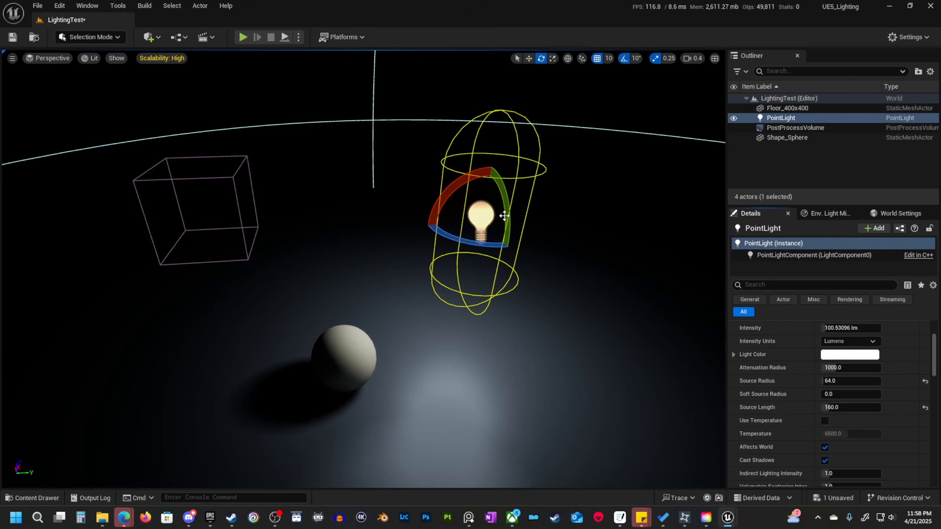
left_click_drag(506, 244, 477, 279)
right_click_drag(527, 285, 554, 277)
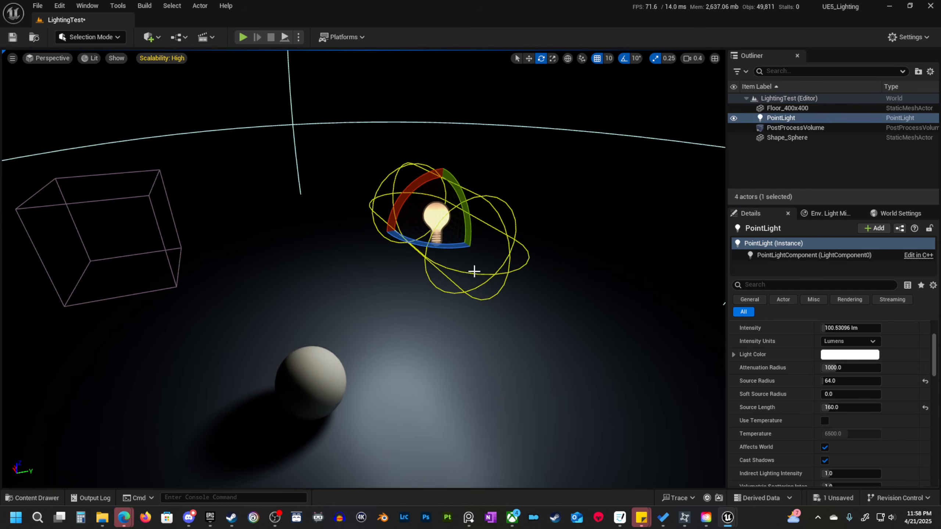
Set the point light's source radius to 25 and its source length to 456 for a tube-shaped source.
left_click(834, 378)
key("Return")
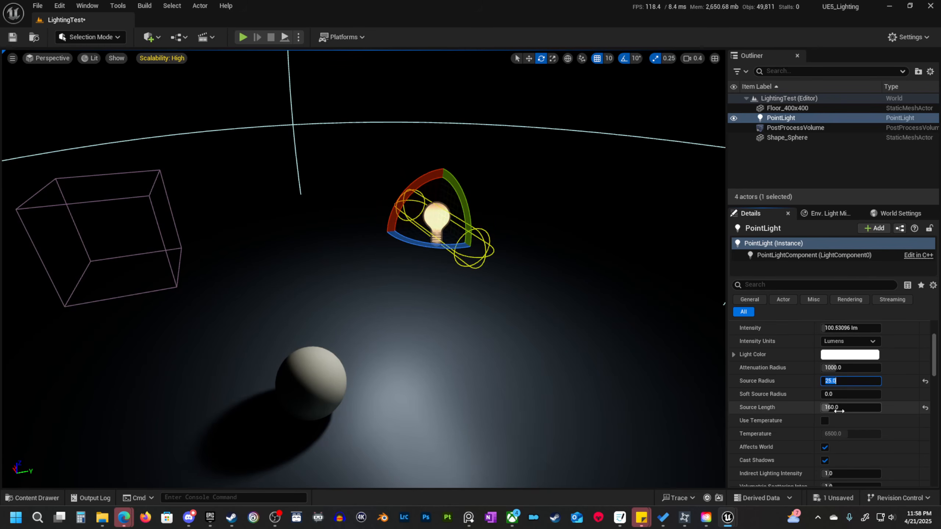
left_click_drag(830, 408, 847, 408)
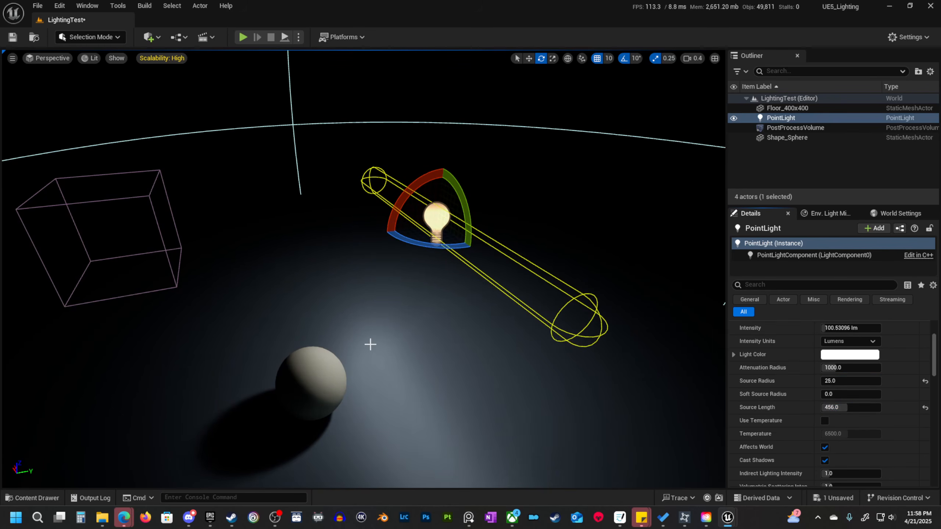
right_click_drag(370, 344, 412, 338)
key("g")
key("g")
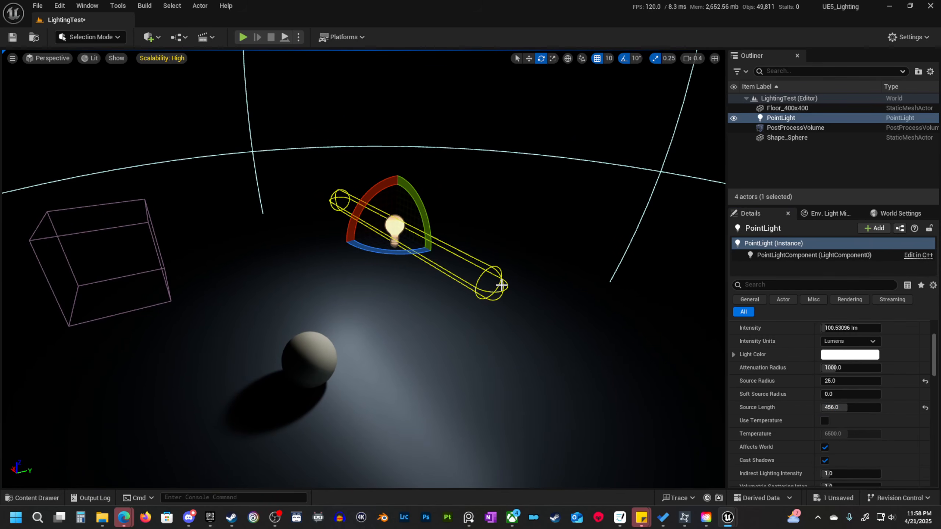
Lower the tube-shaped point light close to the floor and move it along Y away from the sphere.
right_click_drag(469, 288, 447, 283)
scroll(458, 293, "up", 1)
key("w")
right_click_drag(567, 266, 589, 275)
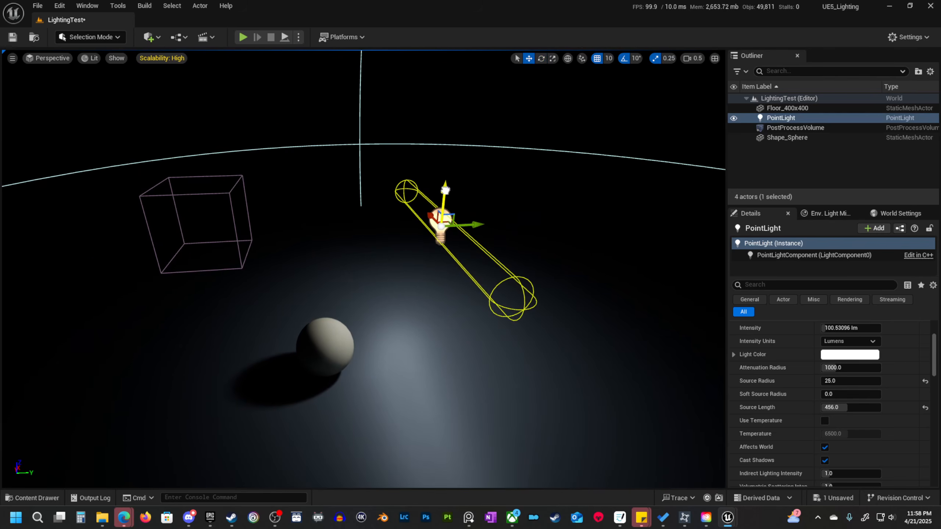
left_click_drag(446, 190, 459, 261)
right_click_drag(459, 261, 469, 277)
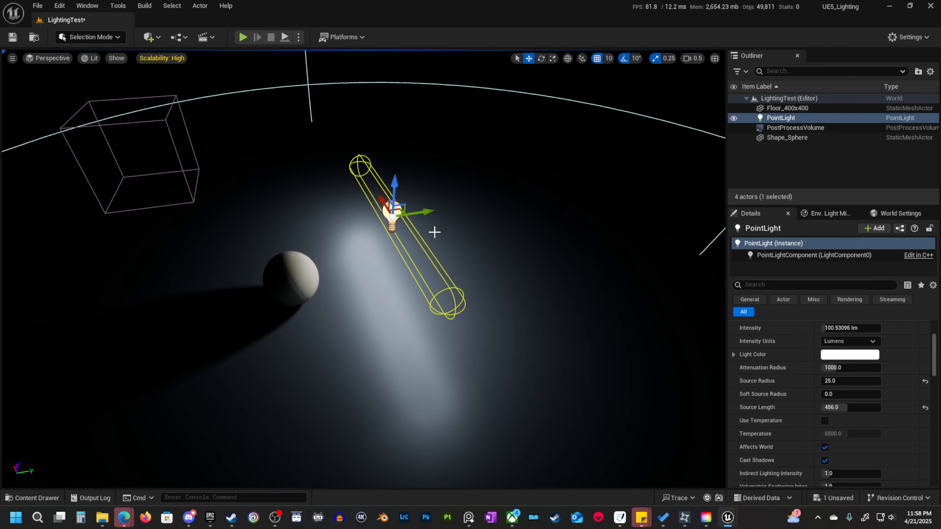
left_click_drag(429, 213, 468, 206)
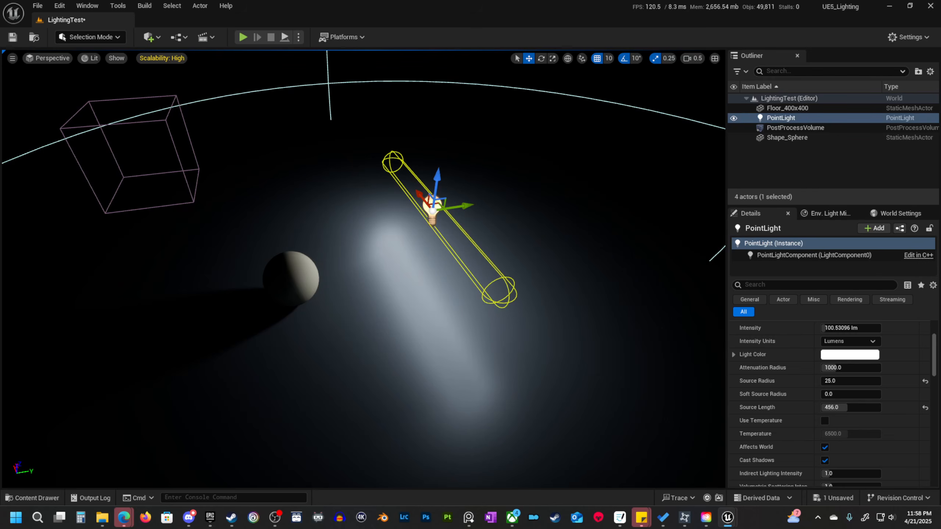
Create a folder named Materials inside the 01_MyContent folder.
left_click(478, 340)
left_click(33, 498)
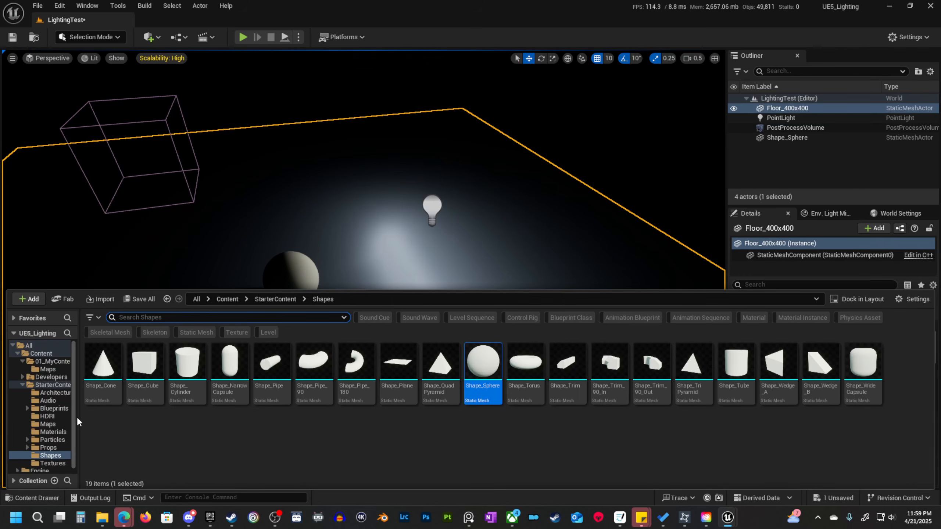
left_click(50, 362)
right_click(172, 397)
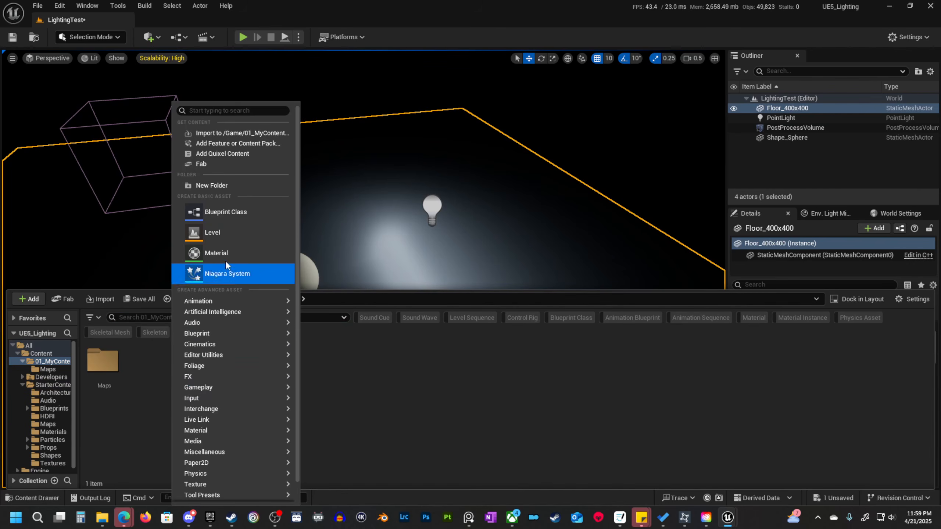
left_click(231, 183)
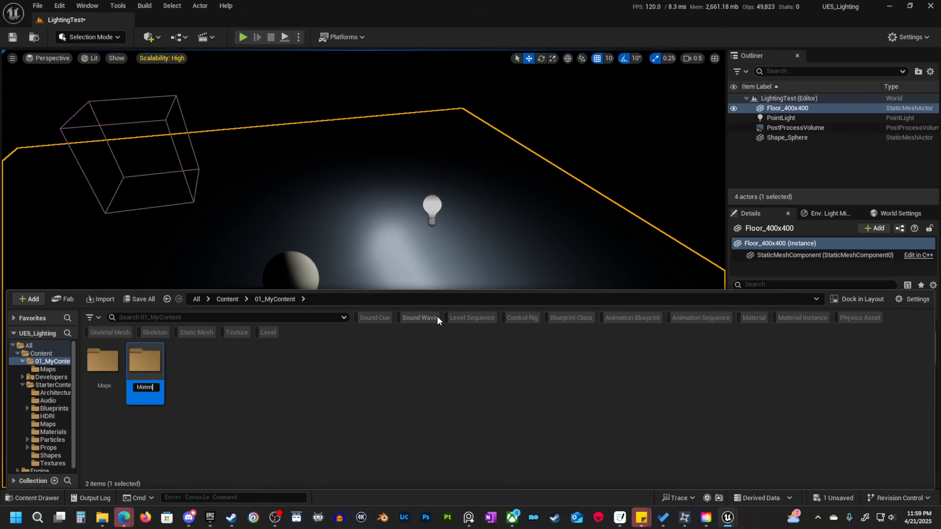
key("Return")
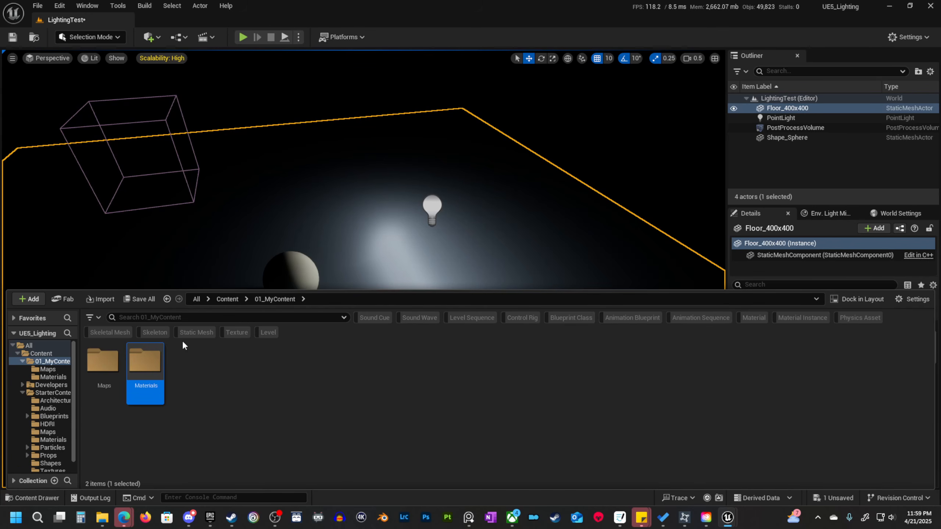
Create a material named M_Color in the new Materials folder.
double_click(145, 361)
right_click(175, 419)
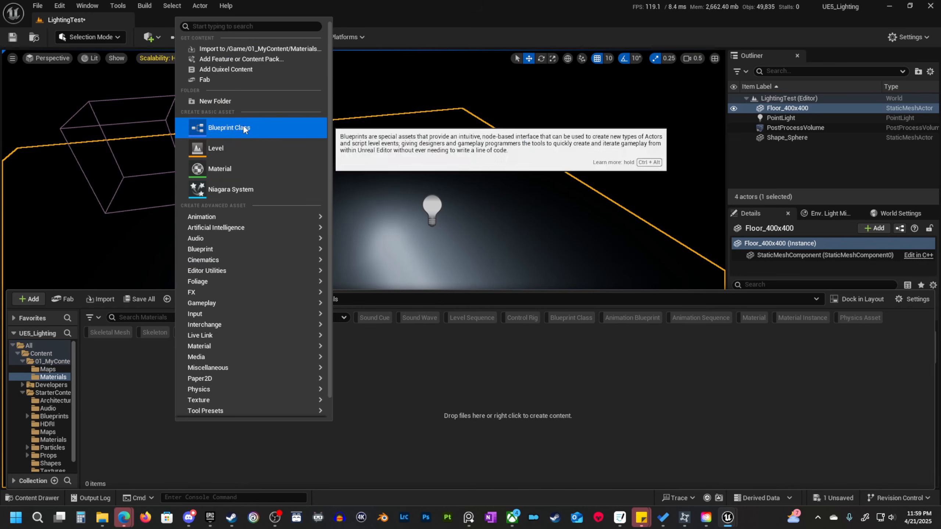
left_click(230, 167)
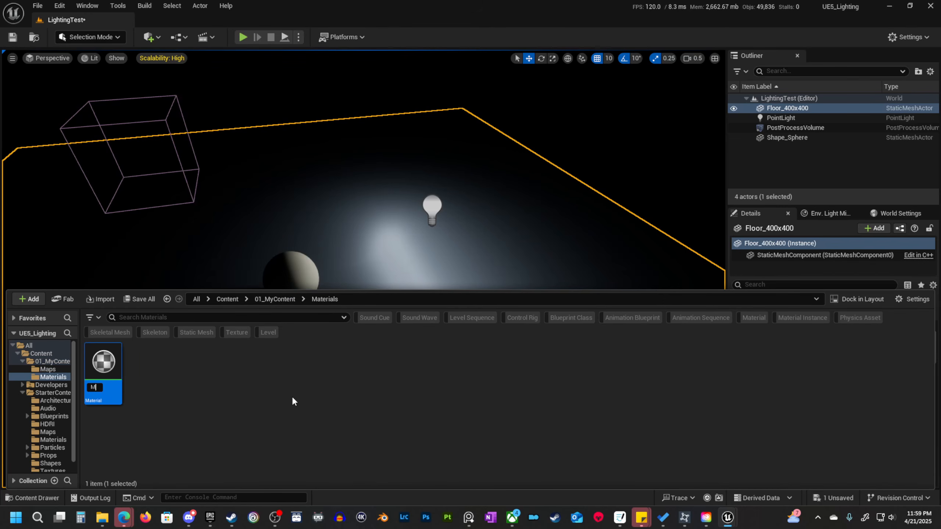
type("M_Color")
key("Return")
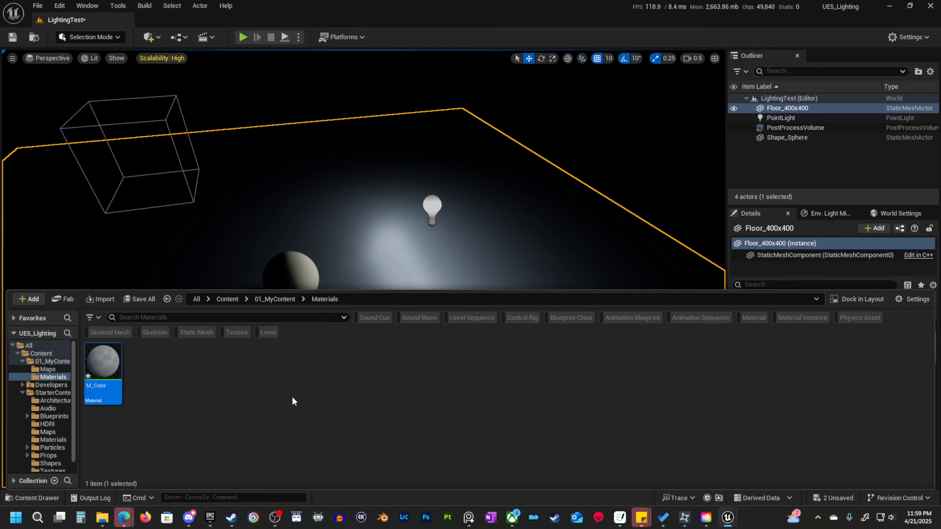
Open M_Color for editing, add a three-component vector constant and connect it to Base Color.
double_click(107, 368)
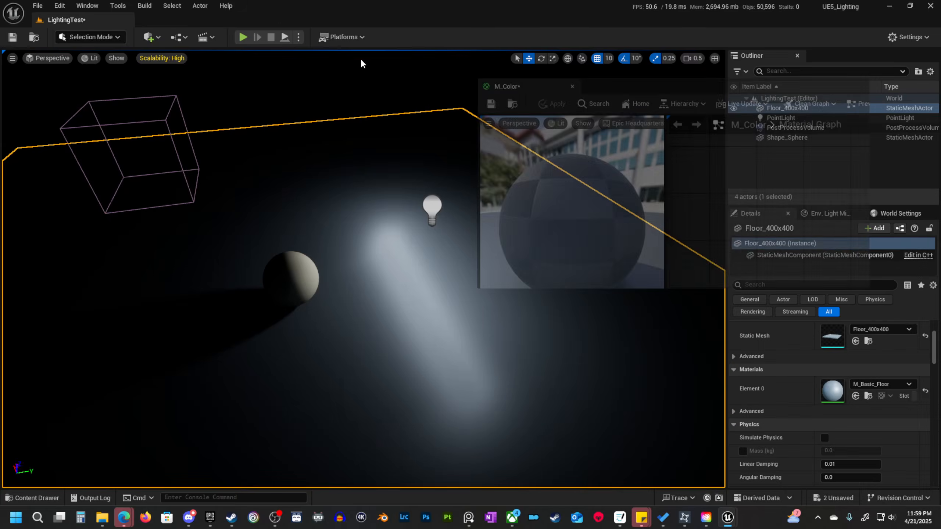
left_click_drag(360, 57, 266, 18)
right_click_drag(374, 164, 487, 220)
key("3")
left_click(441, 162)
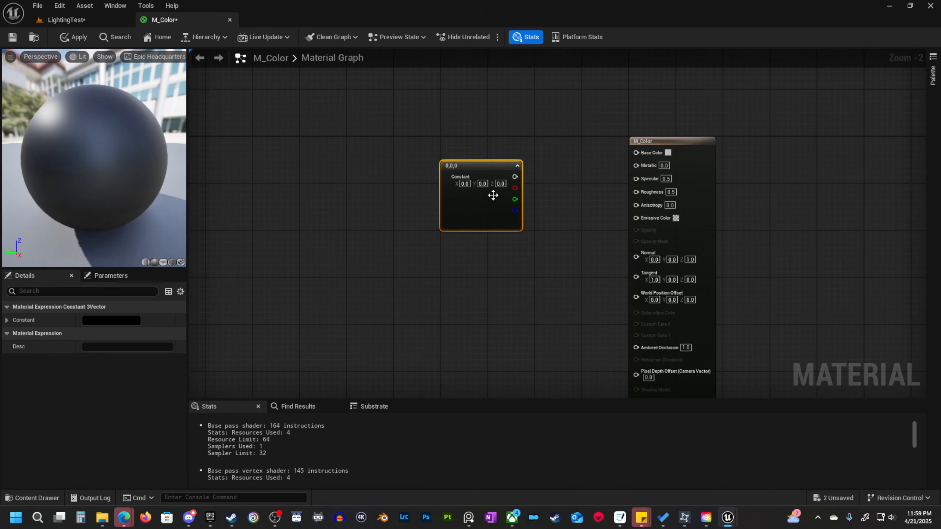
left_click_drag(515, 176, 638, 156)
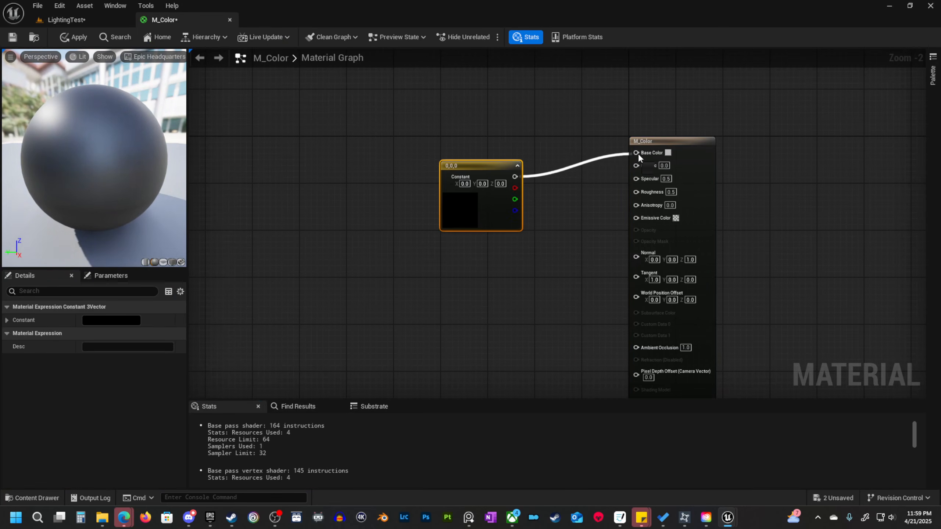
Add a scalar constant below the color constant and connect it to the material's Roughness input.
left_click_drag(492, 216, 451, 167)
key("1")
left_click(444, 240)
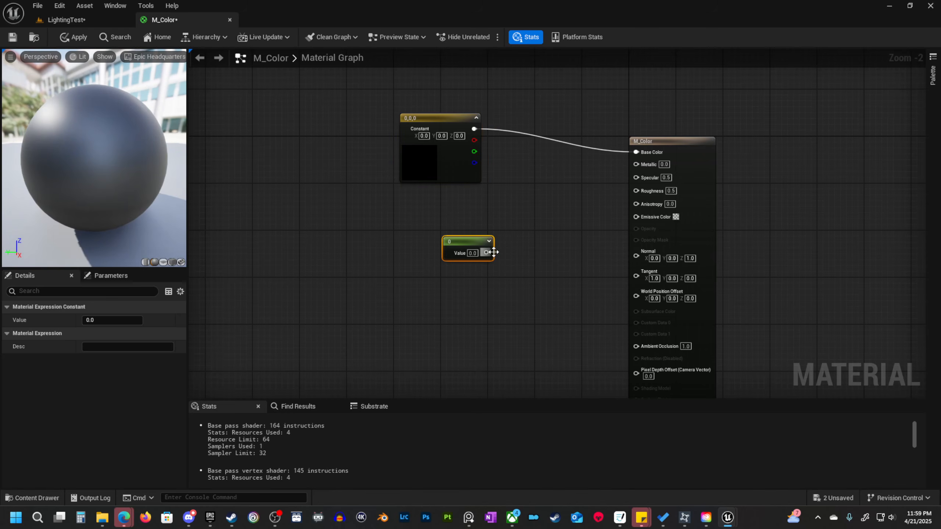
left_click_drag(486, 253, 638, 190)
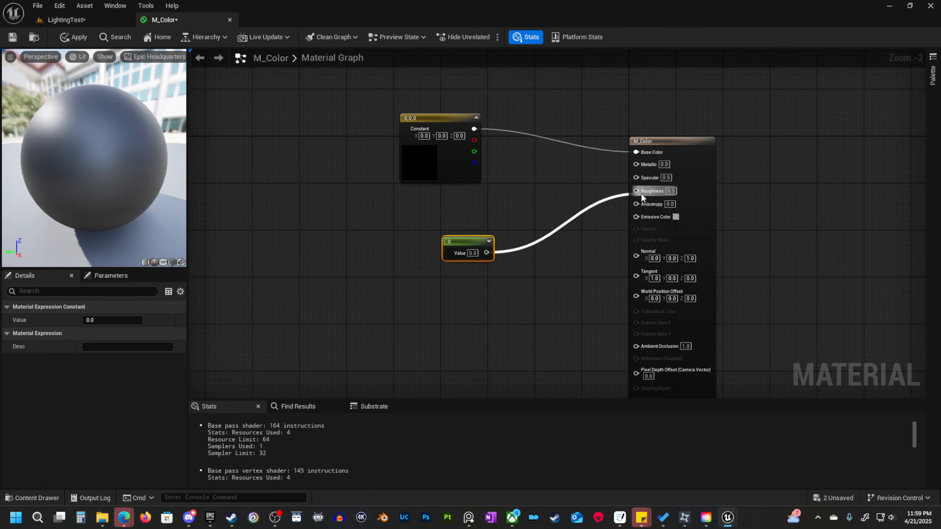
Convert the scalar constant to a parameter named Roughness.
right_click(472, 242)
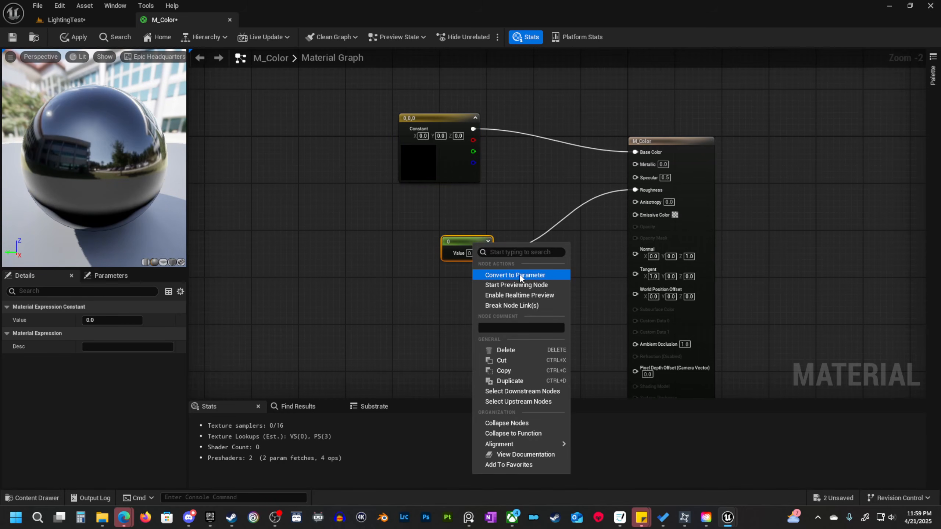
left_click(519, 274)
left_click(119, 318)
type("Ro")
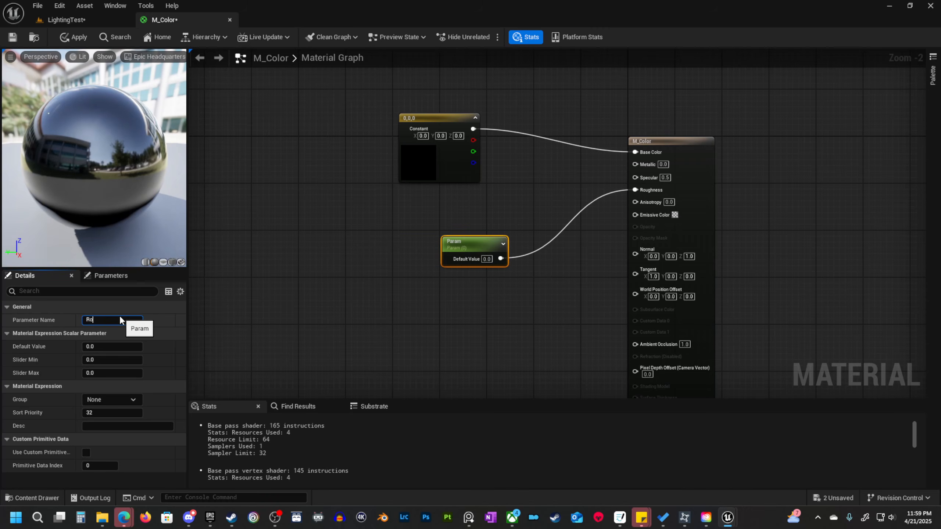
type("ughness")
key("Return")
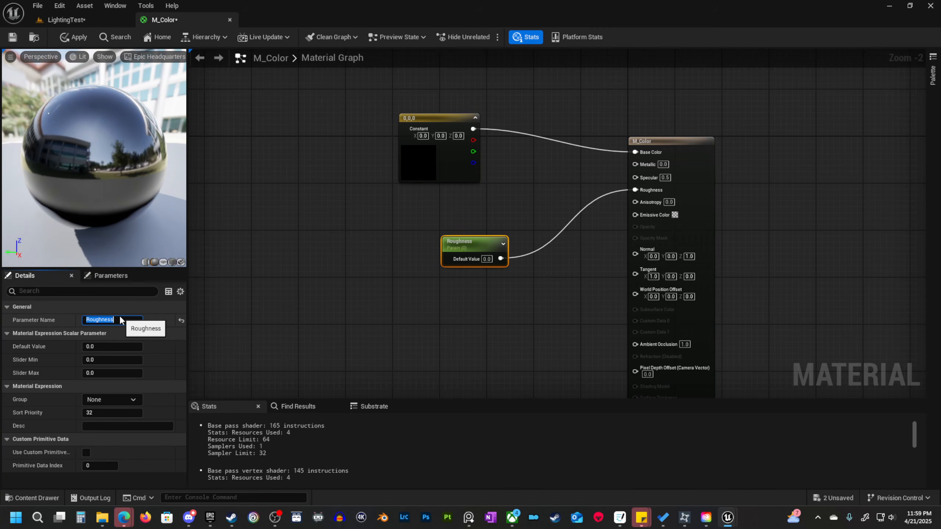
Convert the vector constant to a parameter named Color and set its default value to white.
left_click(426, 117)
right_click(426, 116)
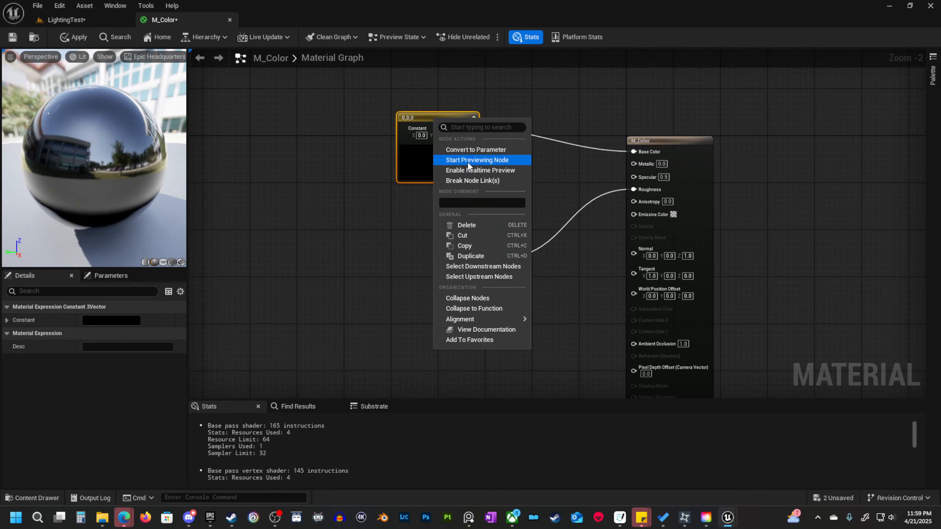
left_click(469, 147)
left_click(108, 317)
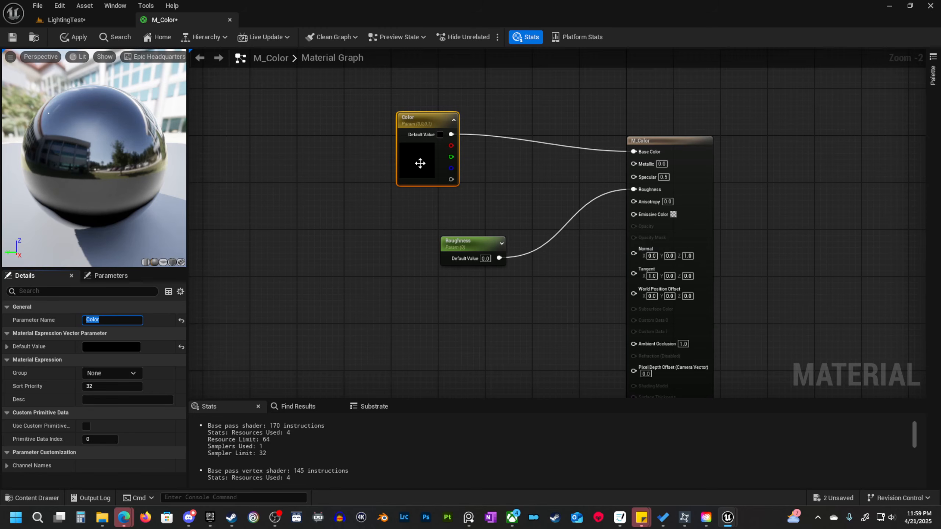
double_click(420, 163)
left_click_drag(565, 262, 561, 203)
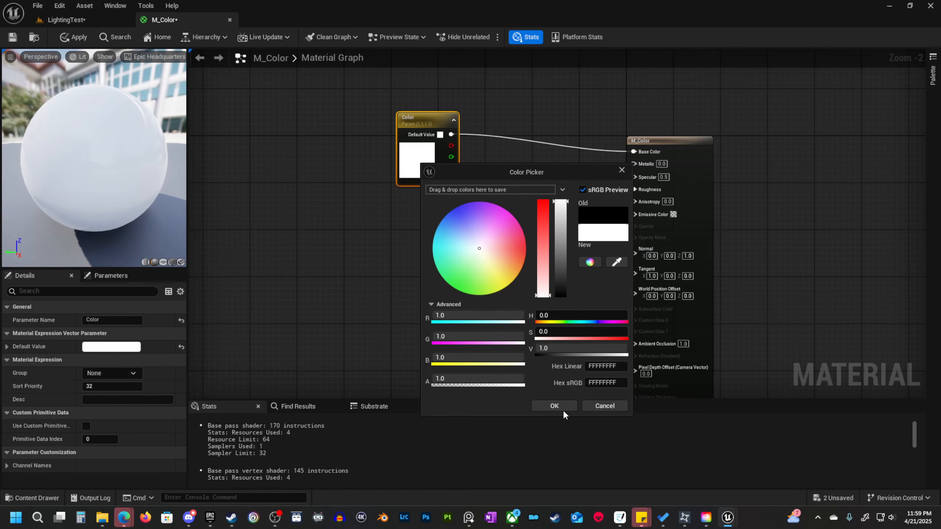
left_click(562, 407)
Set the Roughness parameter's default value to 0.5 and save the material.
left_click(475, 246)
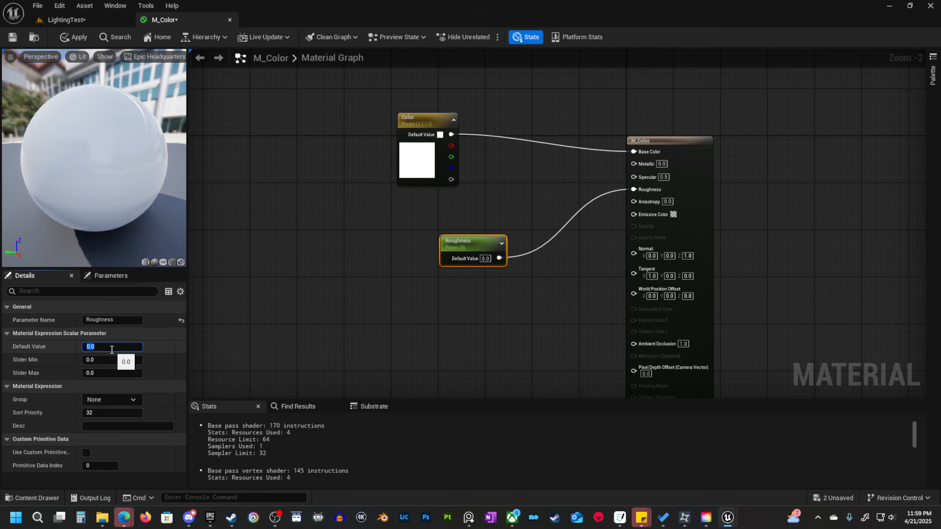
type("0.5")
key("Return")
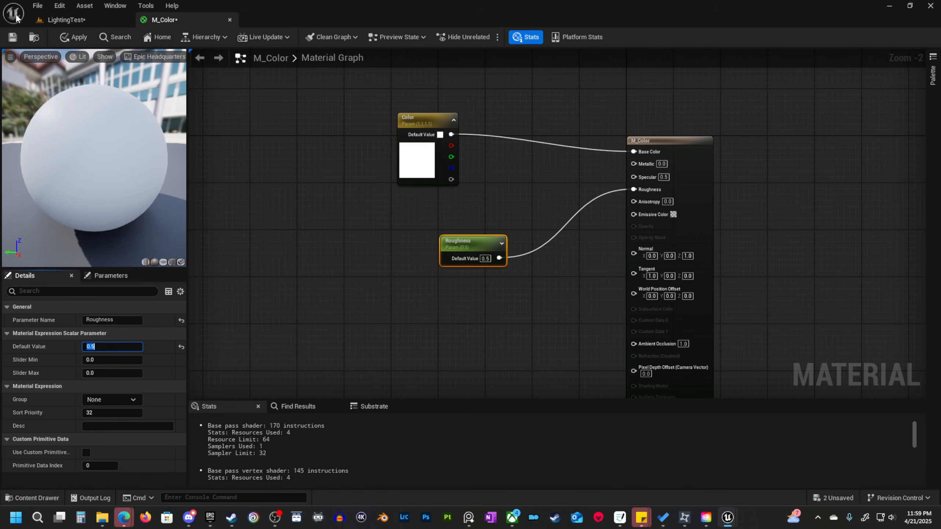
left_click(9, 39)
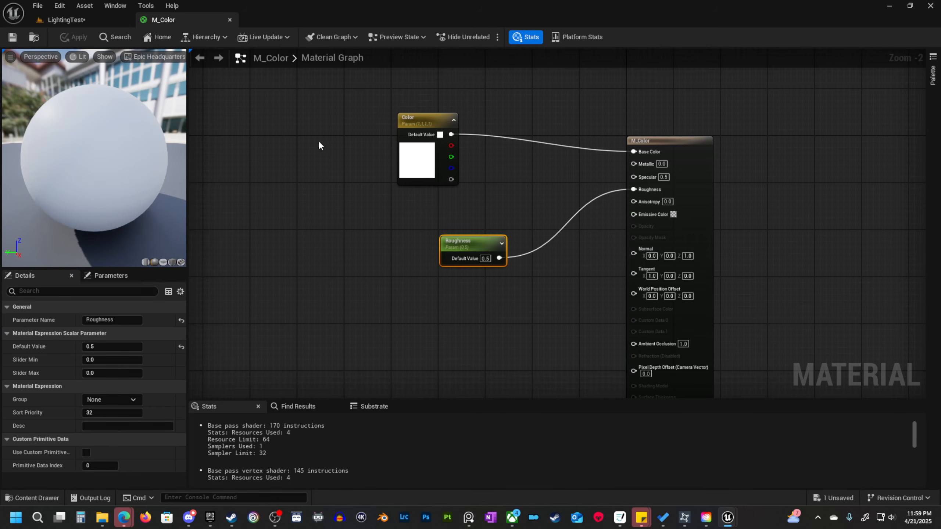
Return to the LightingTest level, create a material instance of M_Color named MI_Floor and apply it to the floor.
left_click(86, 23)
left_click(37, 497)
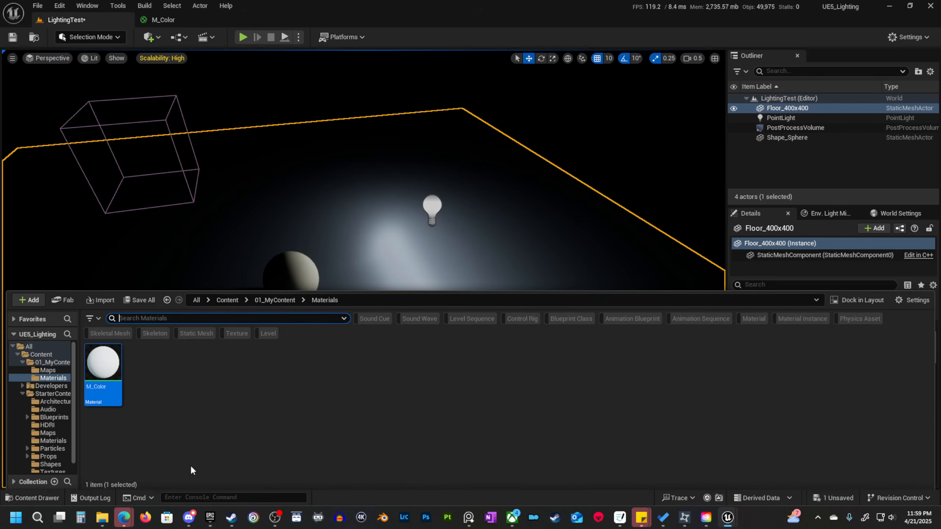
right_click(107, 371)
left_click(186, 115)
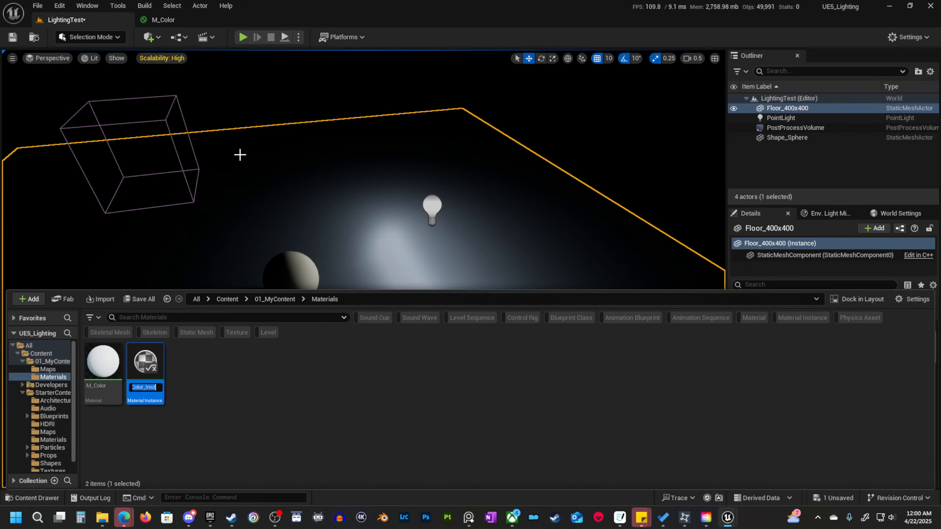
type("MI_Floor")
key("Return")
left_click_drag(145, 361, 172, 397)
Open MI_Floor in a floating editor beside the lit scene and expand its scalar and vector parameter groups.
left_click(20, 499)
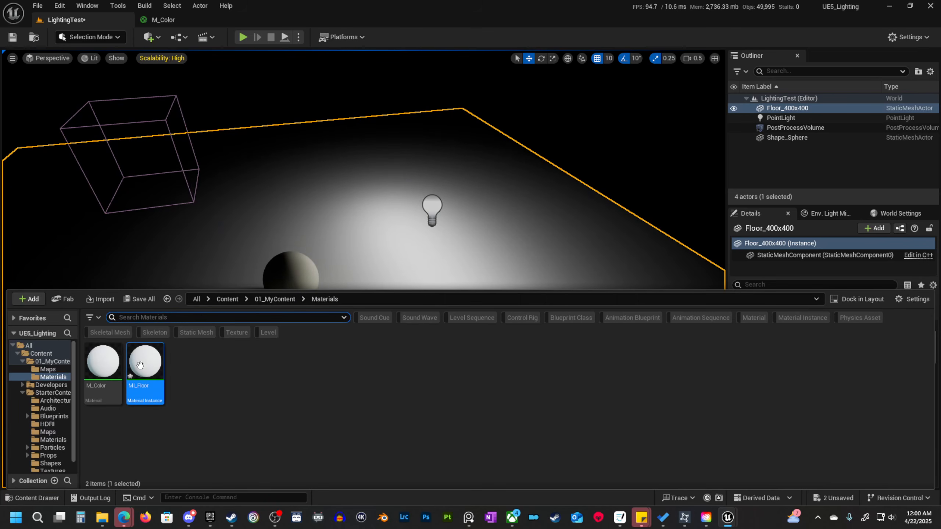
double_click(157, 365)
left_click_drag(277, 18, 444, 142)
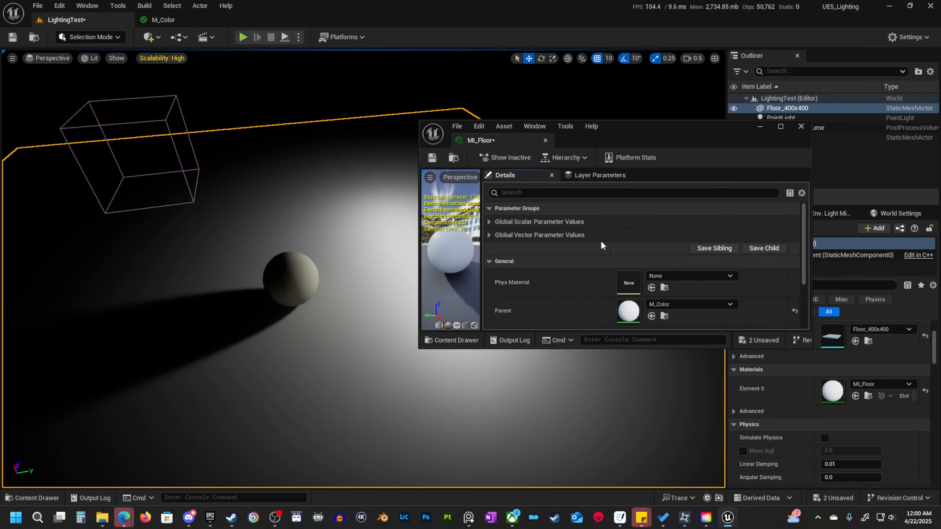
left_click(490, 234)
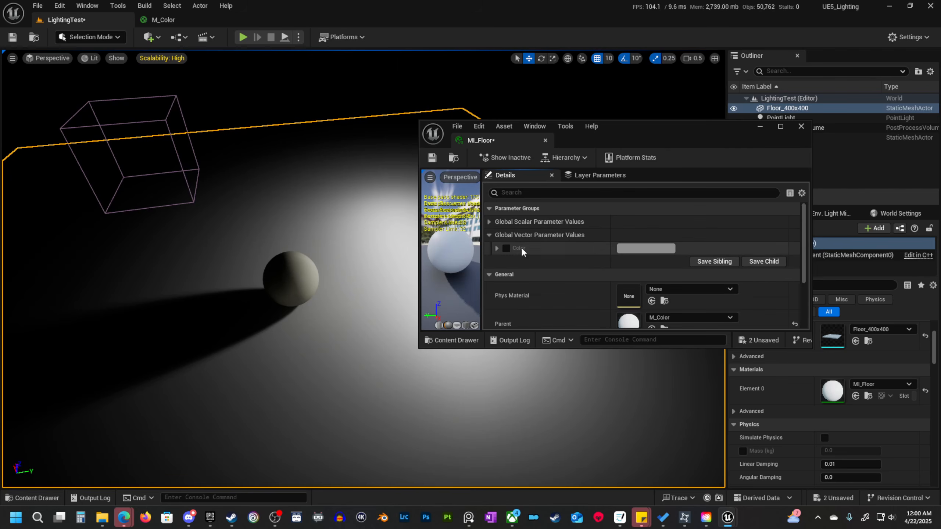
left_click(490, 224)
Override MI_Floor's Roughness with 0 and move its editor window out of the way of the level.
left_click(506, 235)
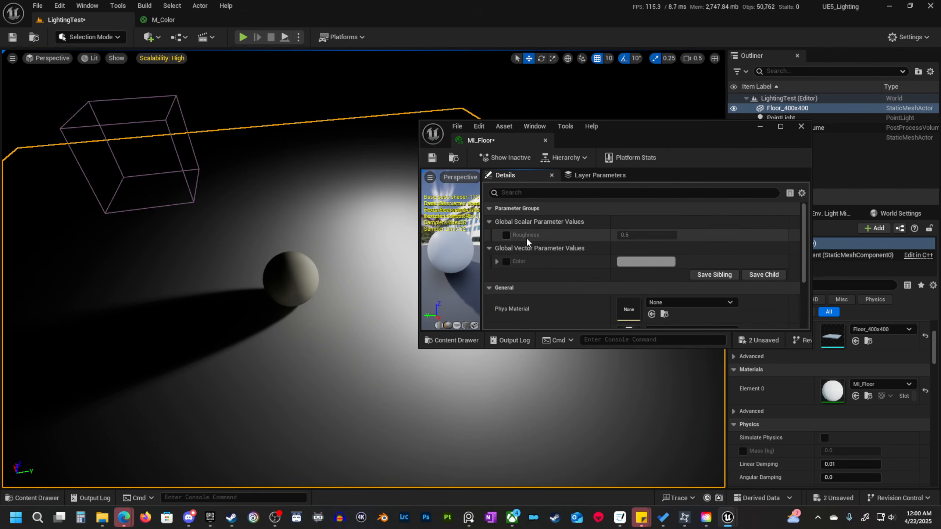
left_click_drag(636, 237, 634, 238)
left_click(642, 236)
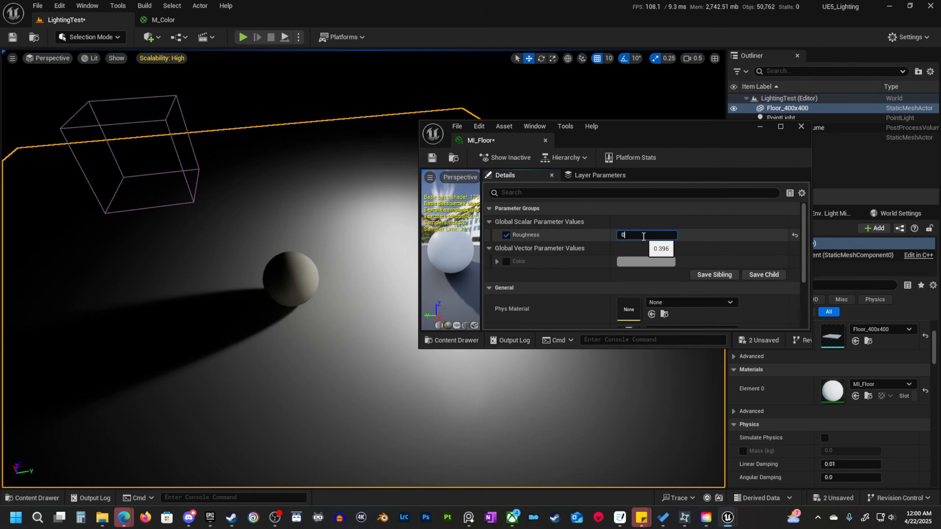
type("0")
key("Return")
left_click_drag(682, 129, 0, 119)
Select the point light and examine from several angles how its tube-shaped source reflects in the glossy floor.
key("w")
right_click_drag(434, 212, 452, 229)
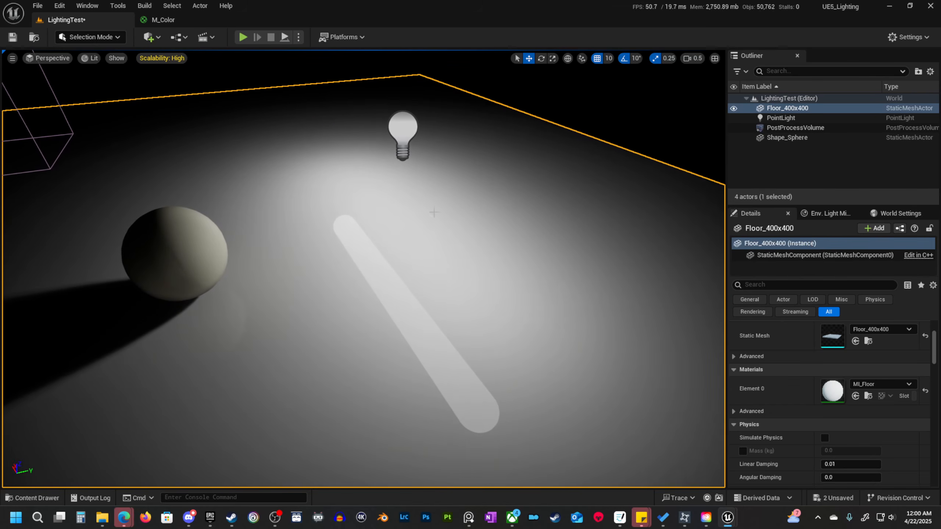
left_click(404, 130)
mouse_move(431, 132)
left_mouse_down()
mouse_move(360, 161)
mouse_move(433, 132)
left_mouse_up()
key("a")
right_click_drag(444, 200, 402, 199)
key("d")
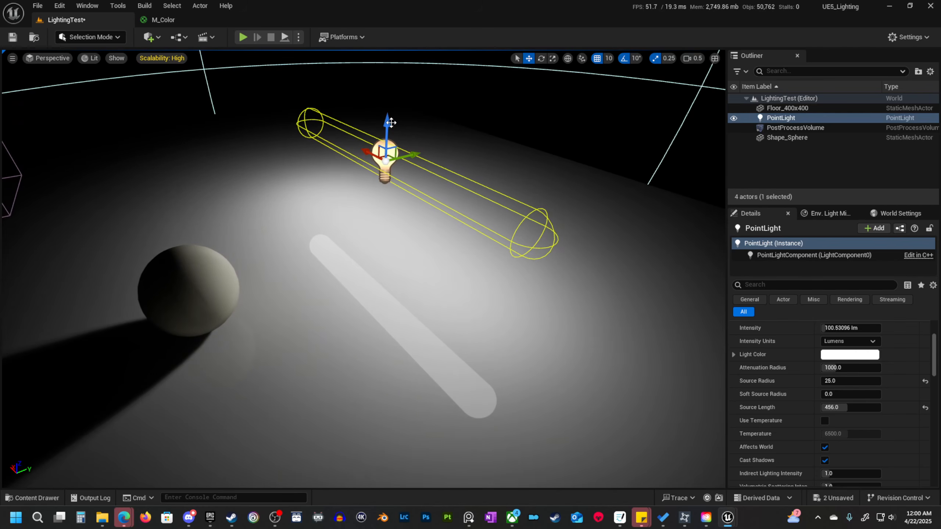
mouse_move(388, 126)
left_mouse_down()
mouse_move(387, 185)
mouse_move(398, 133)
left_mouse_up()
key("d")
right_click_drag(419, 178, 380, 165)
key("s")
left_click_drag(442, 194, 489, 182)
key("d")
right_click_drag(417, 238, 393, 236)
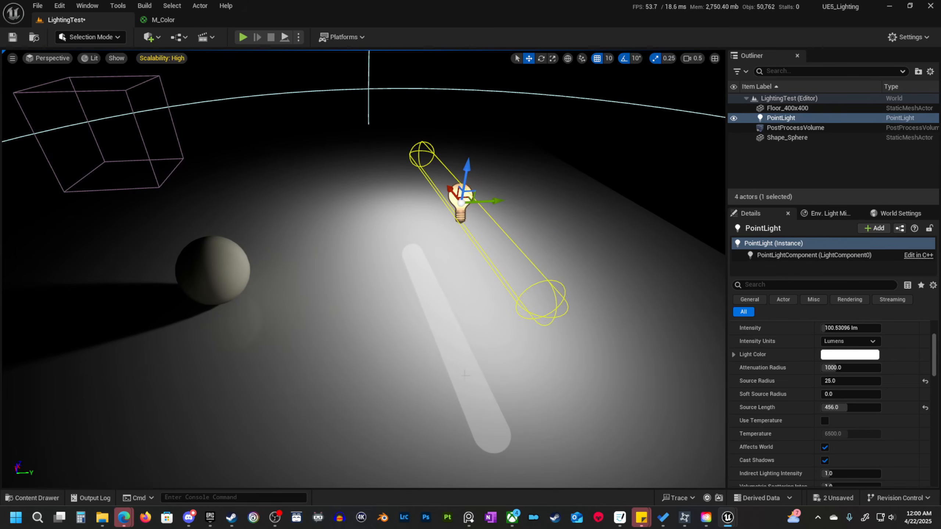
right_click_drag(457, 334, 449, 347)
key("d")
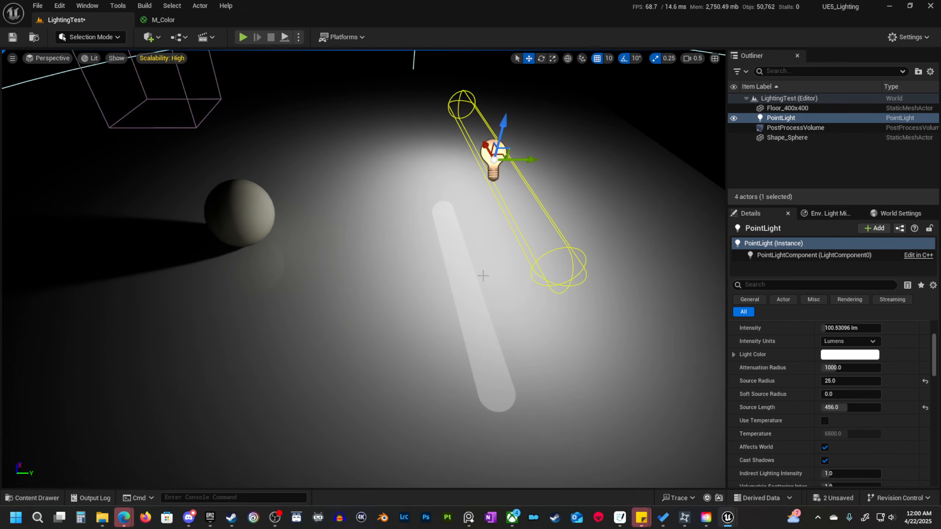
key("a")
right_click_drag(483, 276, 496, 275)
left_click_drag(529, 134, 451, 145)
key("a")
mouse_move(450, 144)
right_mouse_down()
mouse_move(459, 149)
mouse_move(458, 132)
right_mouse_up()
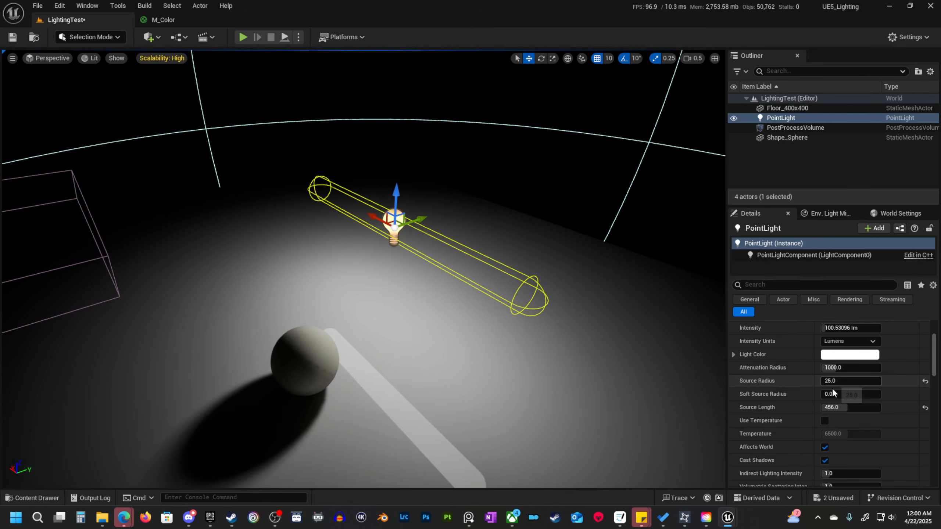
Enable Use Temperature on the point light.
scroll(870, 428, "up", 3)
scroll(871, 428, "down", 3)
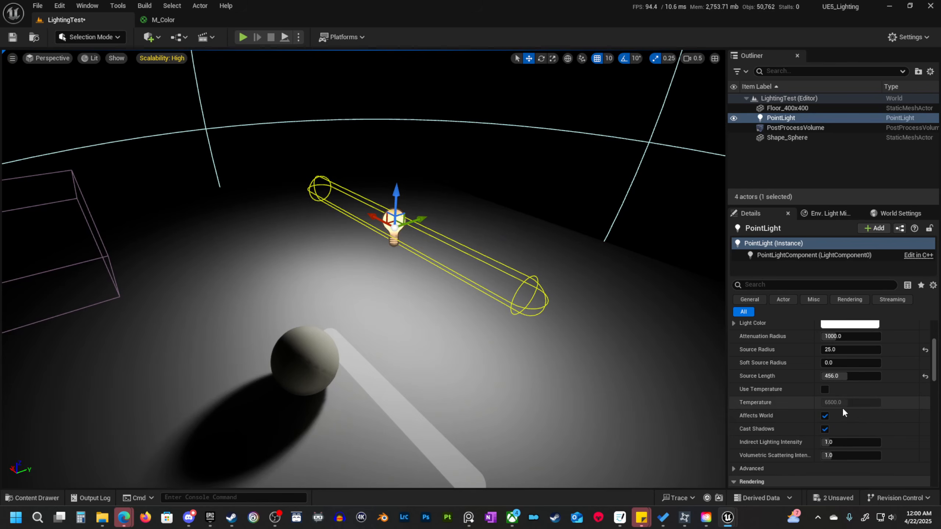
left_click(825, 390)
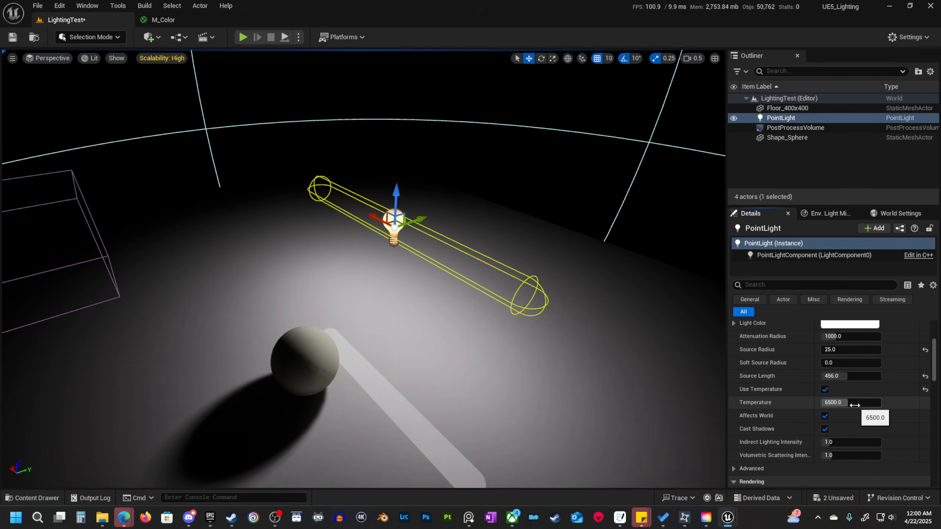
key("d")
mouse_move(567, 368)
right_mouse_down()
mouse_move(552, 368)
mouse_move(566, 368)
right_mouse_up()
key("s")
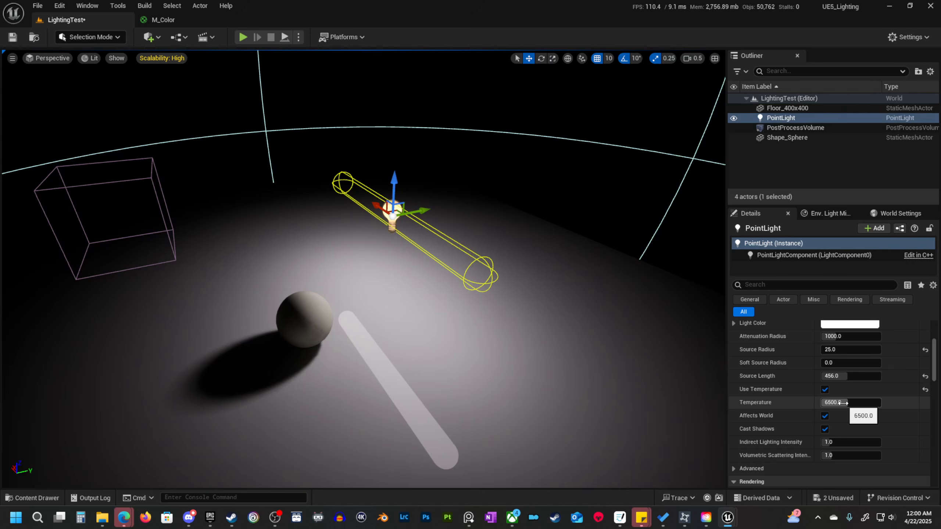
Try other color temperatures on the point light, including 12000, and reset the temperature to its default.
left_click_drag(839, 403, 796, 402)
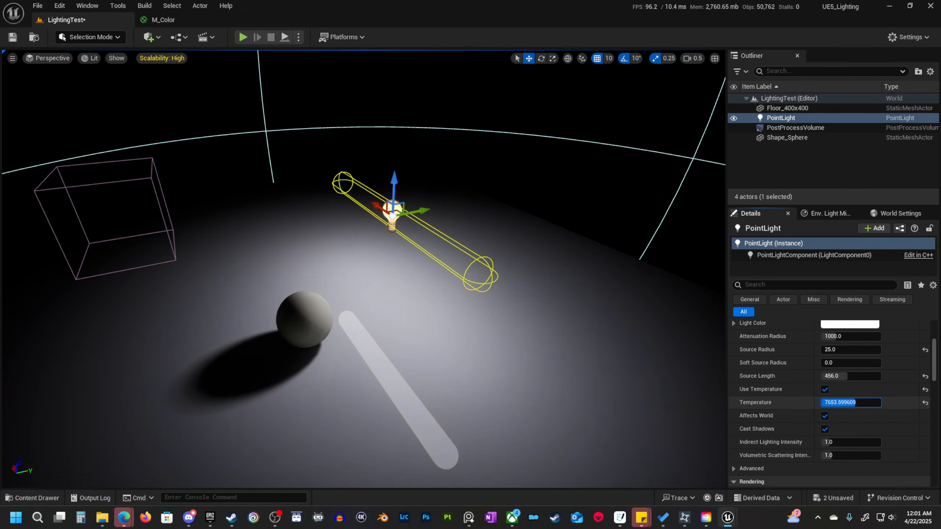
type("12000")
key("Return")
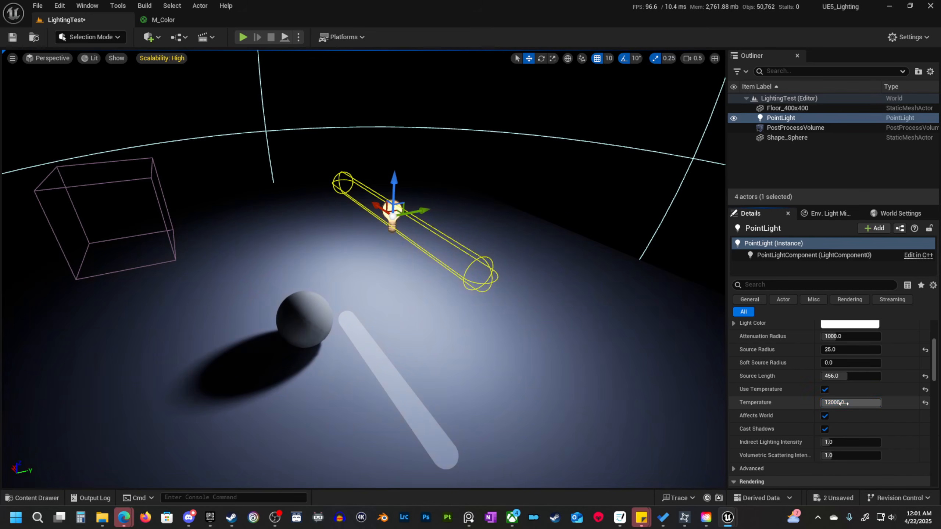
left_click(925, 403)
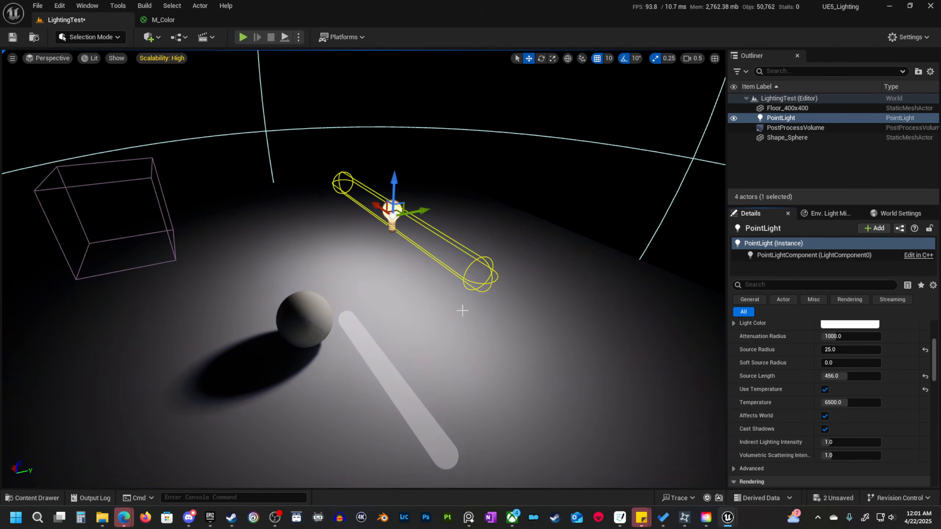
mouse_move(414, 311)
right_mouse_down()
mouse_move(393, 312)
mouse_move(414, 311)
right_mouse_up()
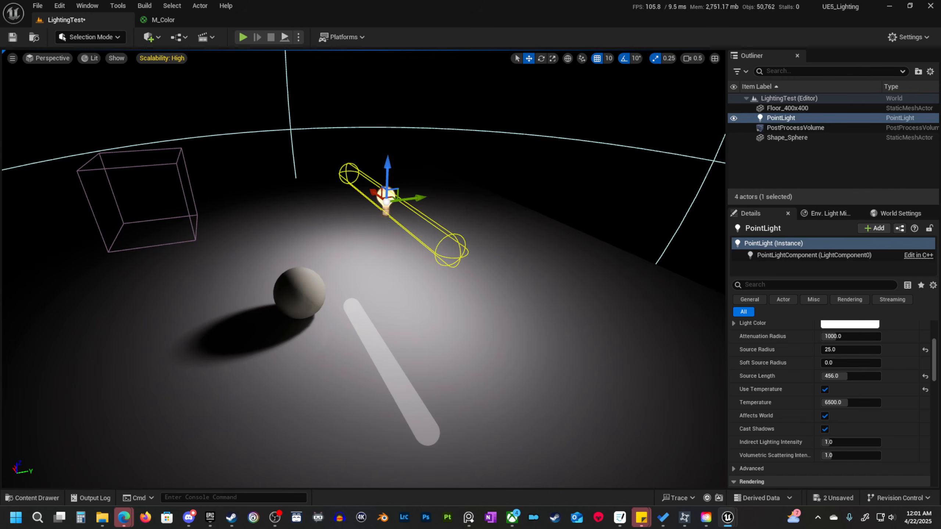
right_click_drag(433, 305, 436, 304)
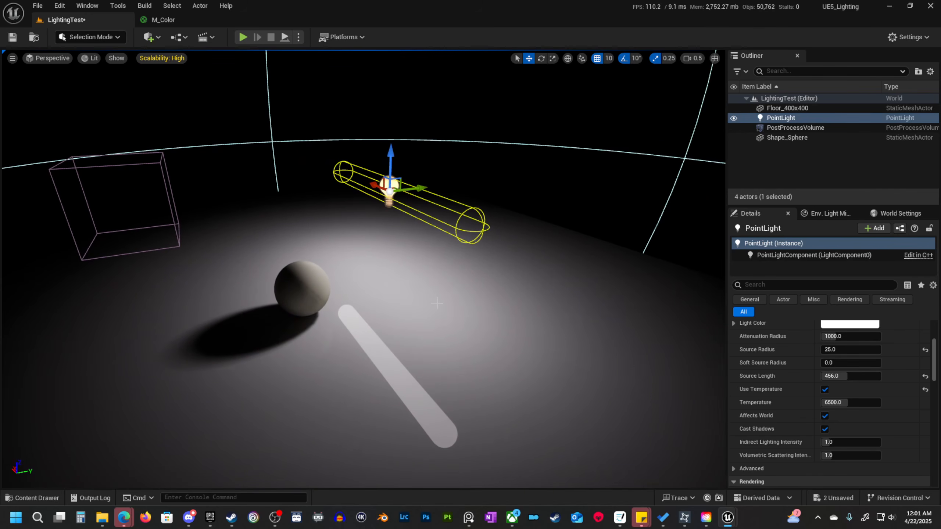
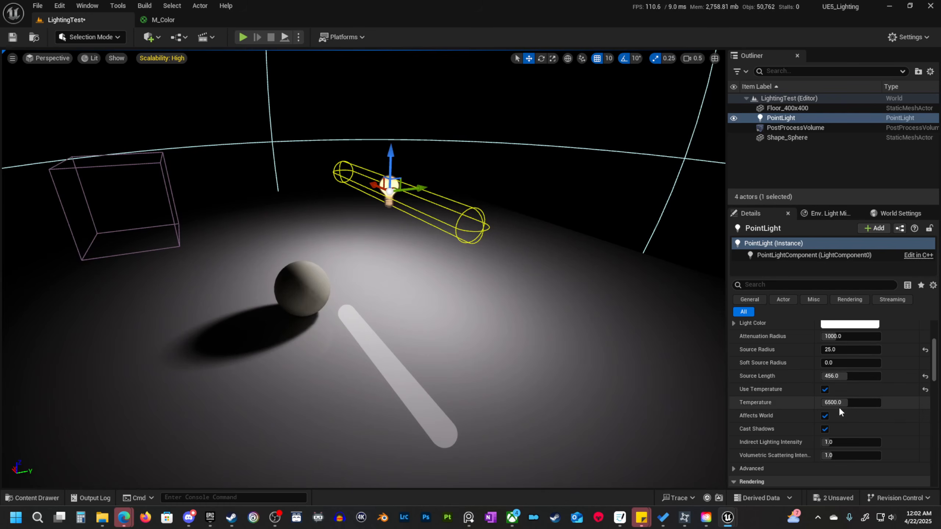
Try a point light temperature of about 6335 and reset it to the default.
mouse_move(841, 404)
left_mouse_down()
mouse_move(825, 404)
mouse_move(852, 403)
mouse_move(828, 409)
left_mouse_up()
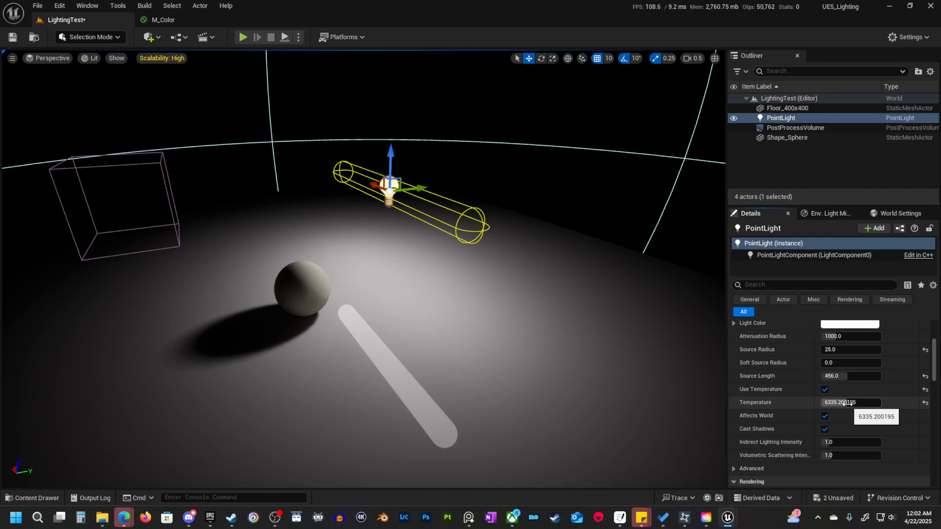
left_click(925, 402)
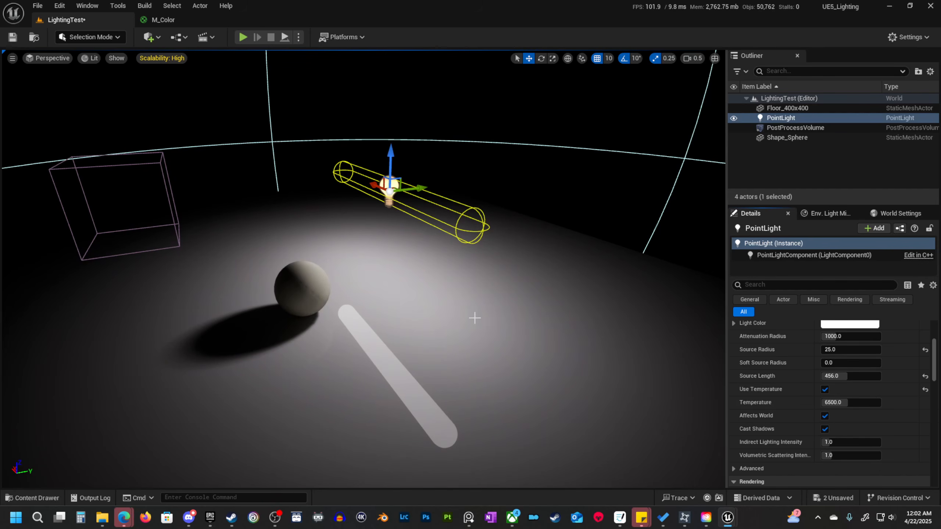
Turn the point light's Cast Shadows off and on twice to compare the sphere's shadow on the floor.
right_click_drag(506, 314, 499, 304)
key("q")
key("e")
right_click_drag(437, 319, 437, 271)
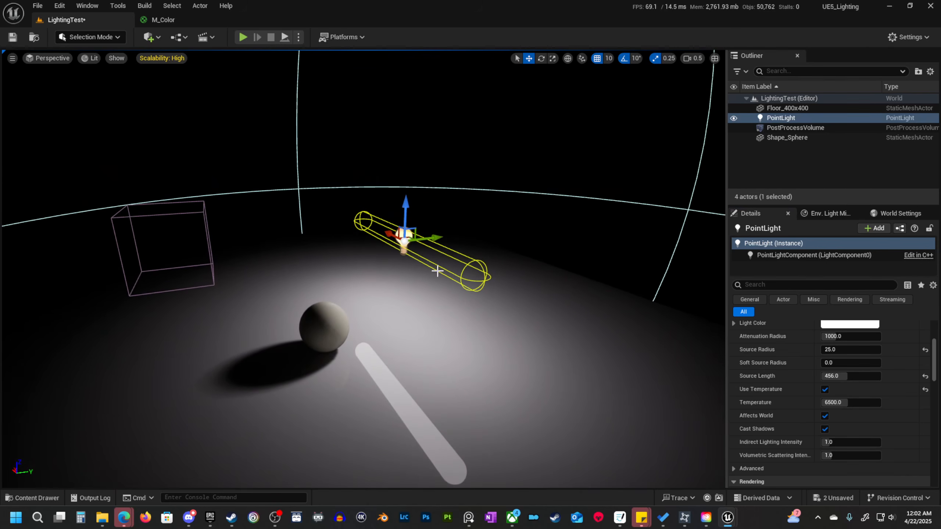
left_click_drag(434, 238, 456, 236)
key("w")
right_click_drag(484, 295, 485, 295)
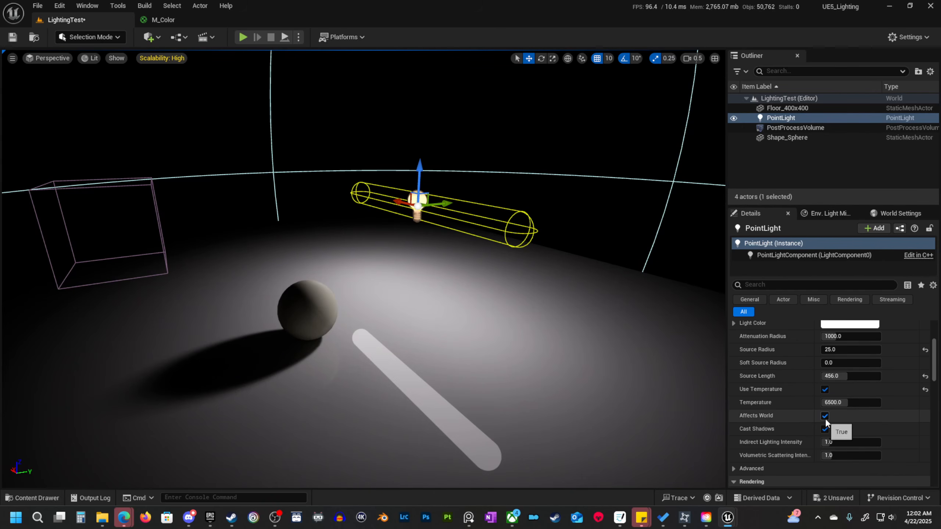
scroll(822, 428, "down", 1)
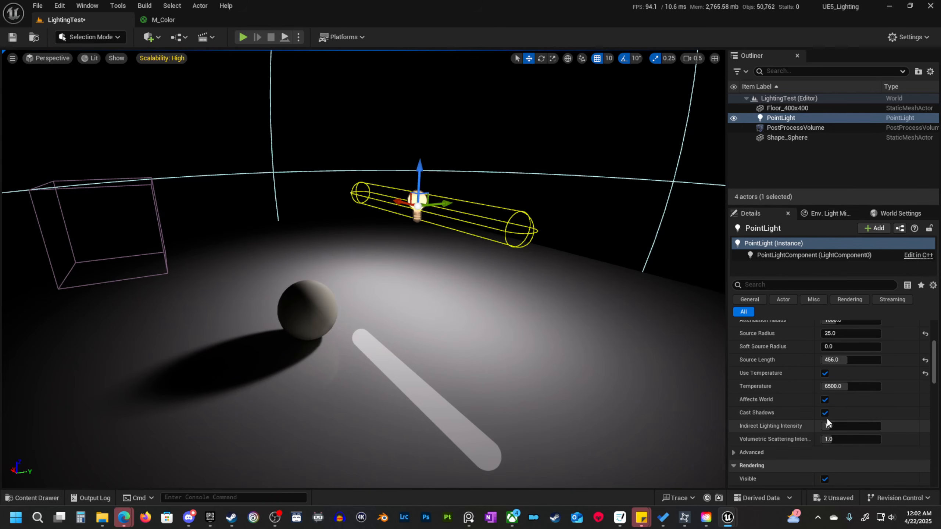
left_click(824, 412)
left_click(825, 413)
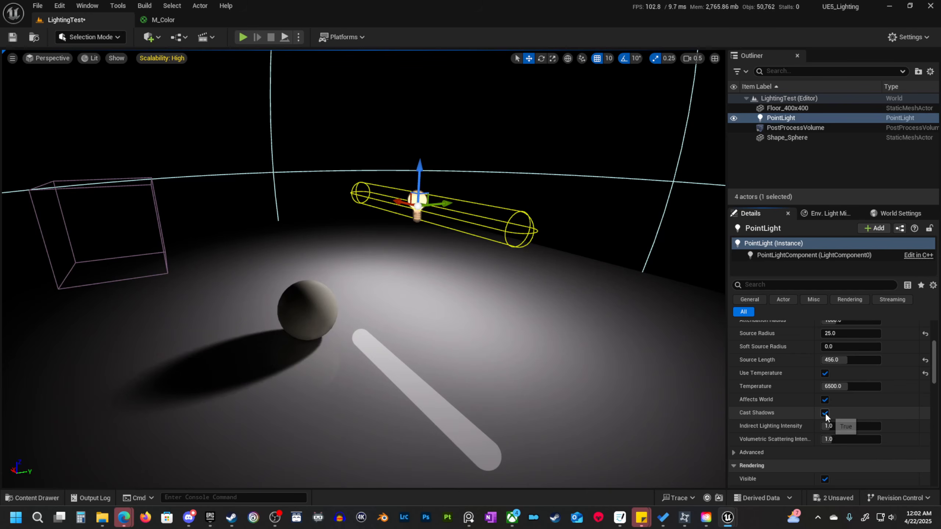
left_click(825, 413)
left_click(825, 413)
View the sphere and its shadow from other angles, disabling Cast Shadows once more and enabling it again.
key("e")
right_click_drag(402, 235, 401, 235)
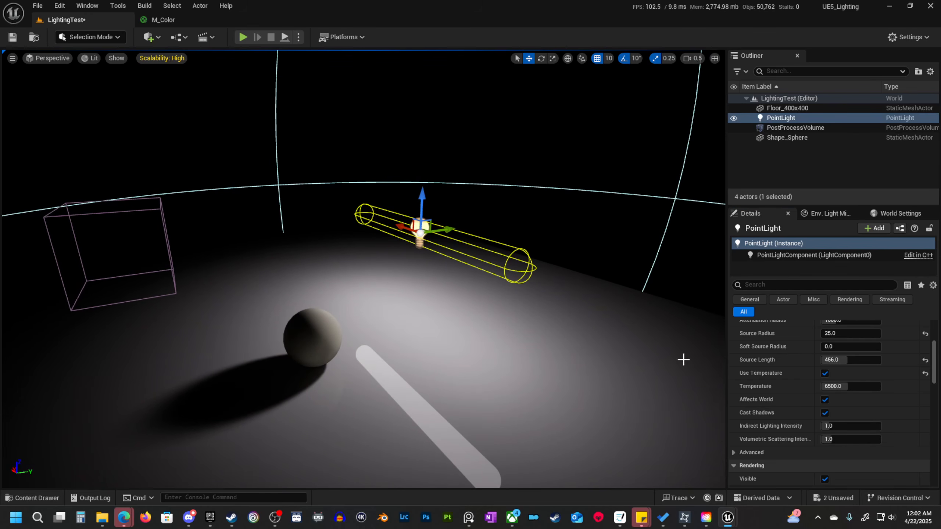
right_click_drag(461, 299, 468, 298)
key("a")
key("e")
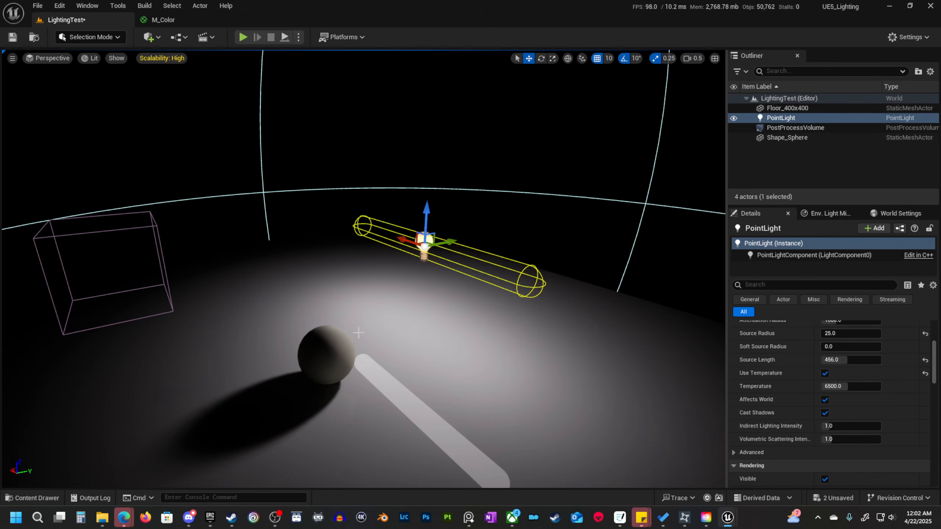
key("d")
right_click_drag(545, 344, 537, 347)
key("q")
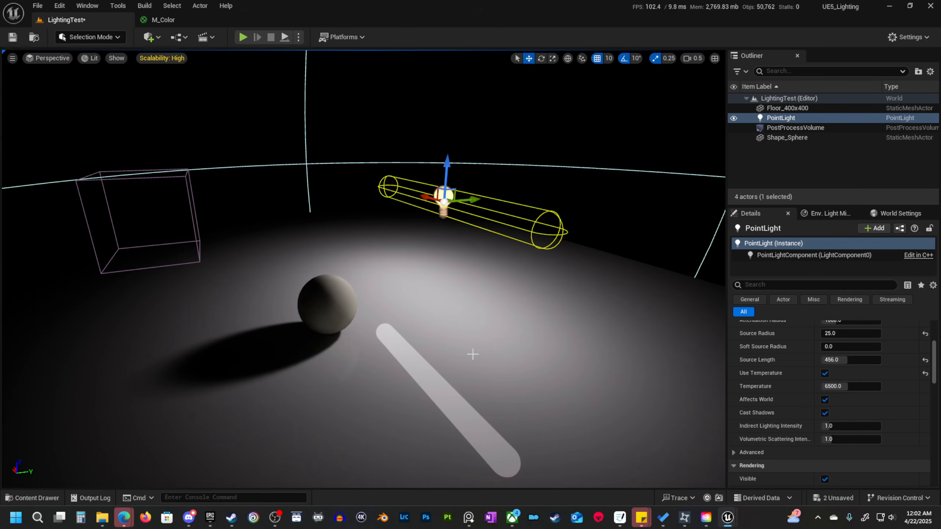
left_click(828, 412)
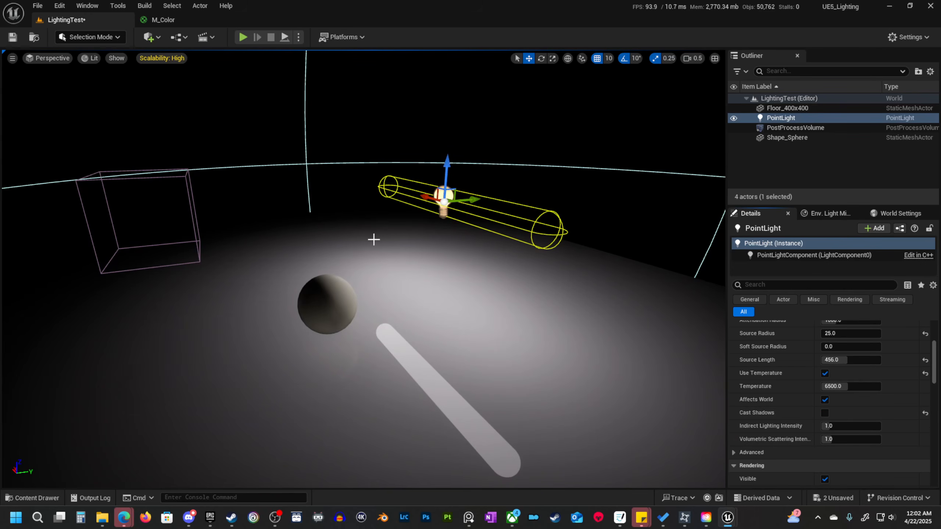
left_click(825, 413)
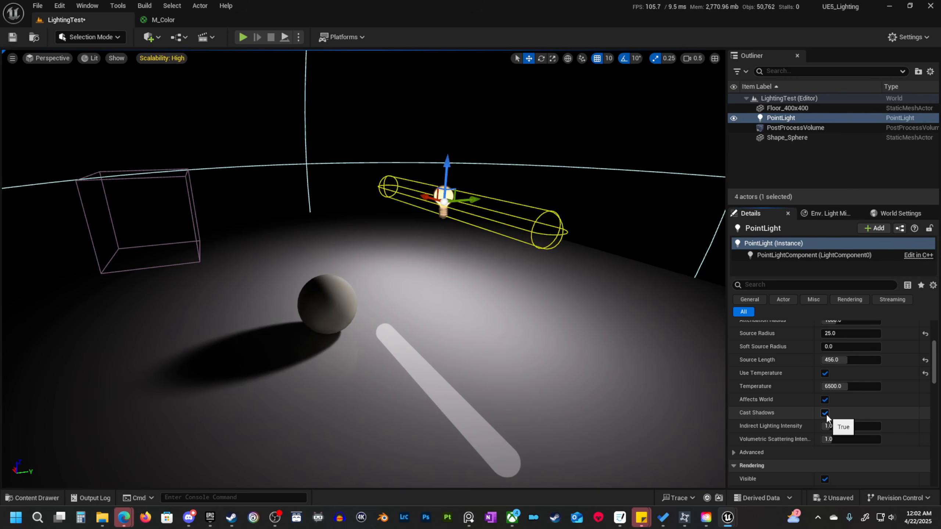
Raise the point light's Indirect Lighting Intensity to about 2.82 while viewing the sphere's shaded side up close.
scroll(889, 406, "down", 2)
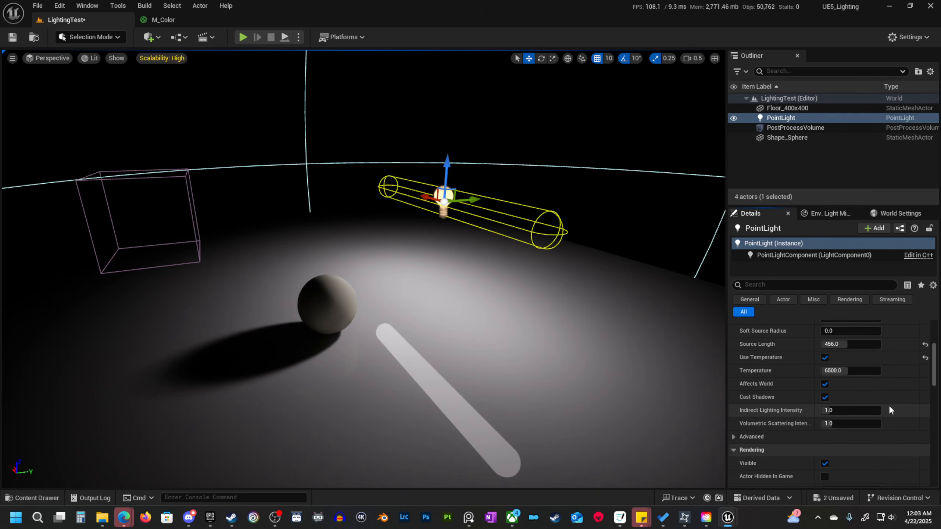
right_click_drag(630, 370, 578, 380)
right_click_drag(517, 338, 517, 350)
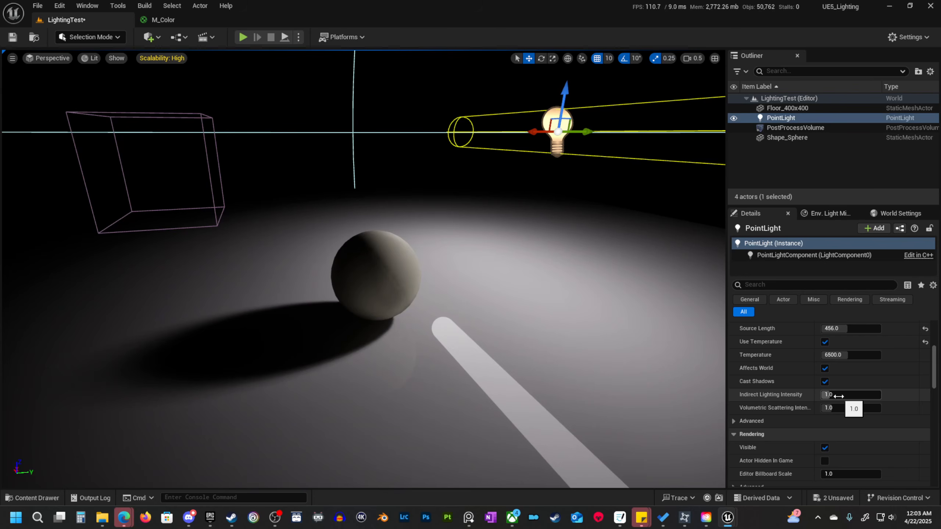
right_click_drag(556, 334, 469, 325)
right_click_drag(370, 315, 361, 276)
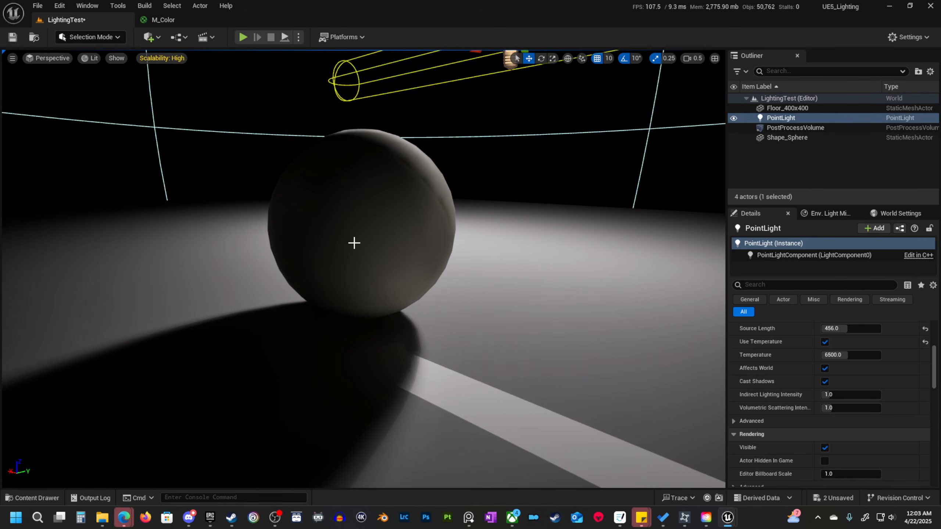
left_click(848, 395)
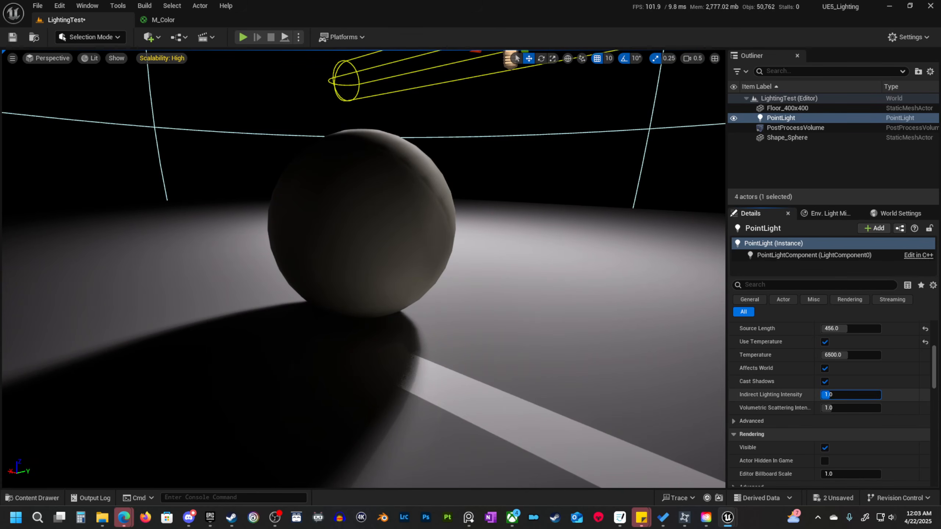
left_click_drag(838, 396, 856, 396)
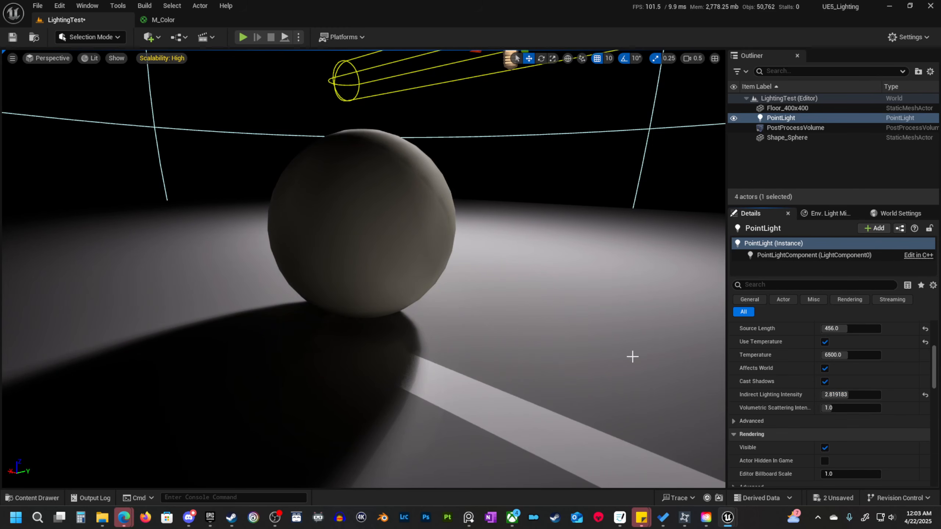
Try an Indirect Lighting Intensity of 0 on the point light and reset it to the default.
left_click(848, 395)
type("0")
key("Return")
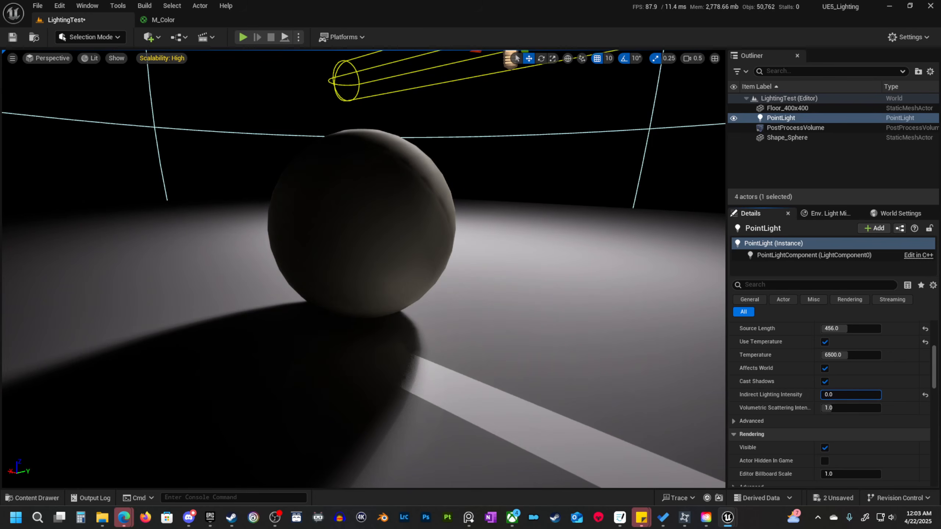
left_click(925, 395)
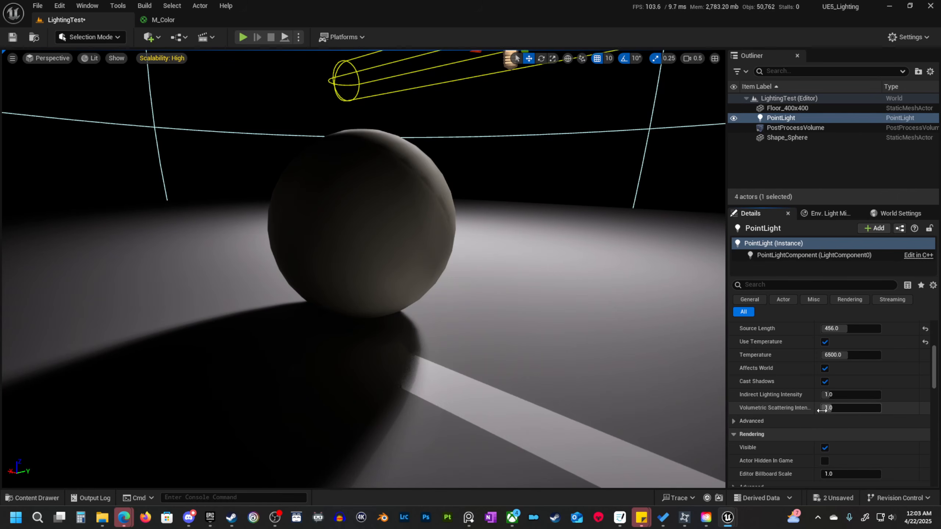
Look through the point light's remaining properties, from Volumetric Scattering Intensity through Rendering, Lightmass and Light Profiles and back to the Light settings.
key("s")
right_click_drag(615, 319, 622, 296)
scroll(622, 297, "up", 1)
right_click_drag(415, 154, 404, 156)
key("e")
key("e")
right_click_drag(361, 201, 355, 197)
scroll(849, 411, "down", 3)
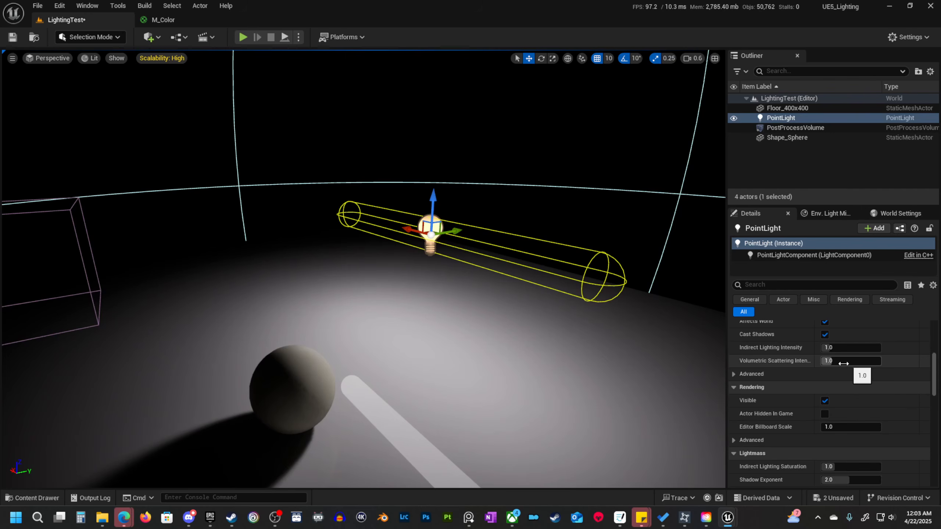
scroll(865, 369, "down", 10)
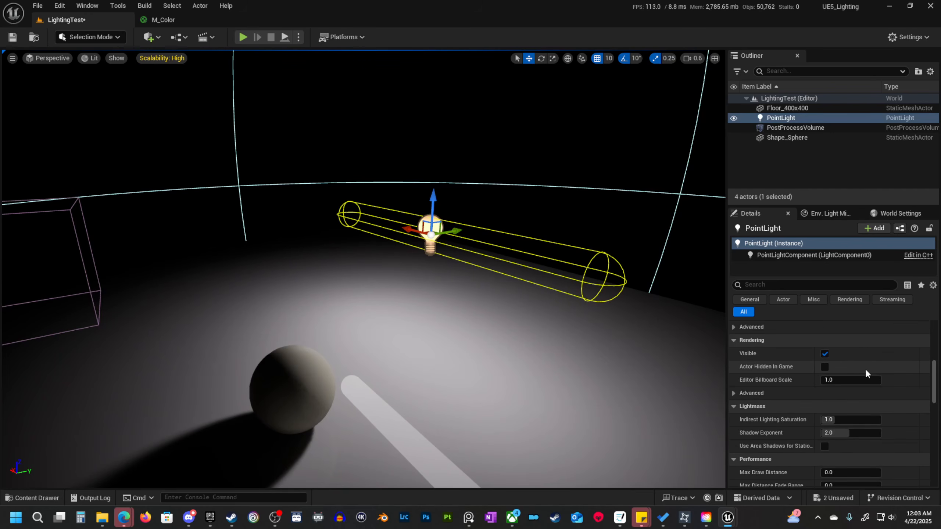
scroll(878, 404, "down", 5)
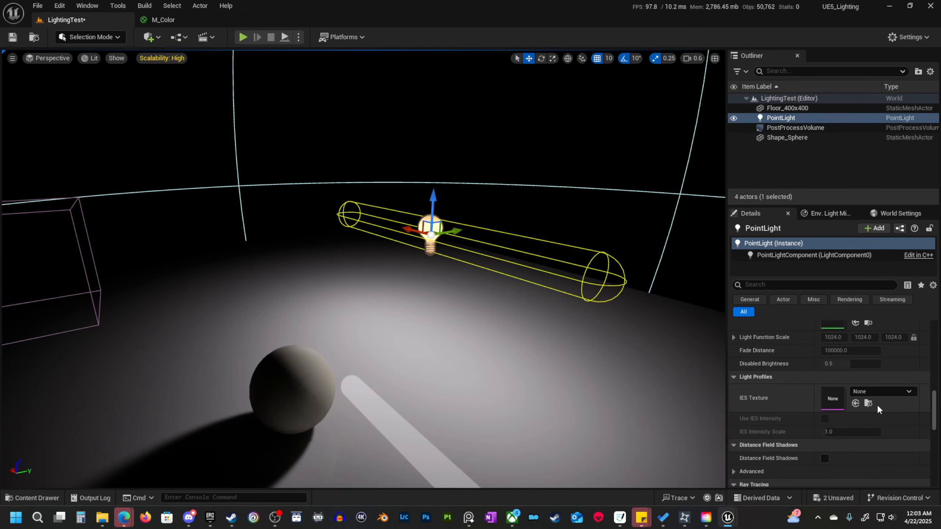
scroll(874, 407, "up", 20)
scroll(873, 407, "up", 8)
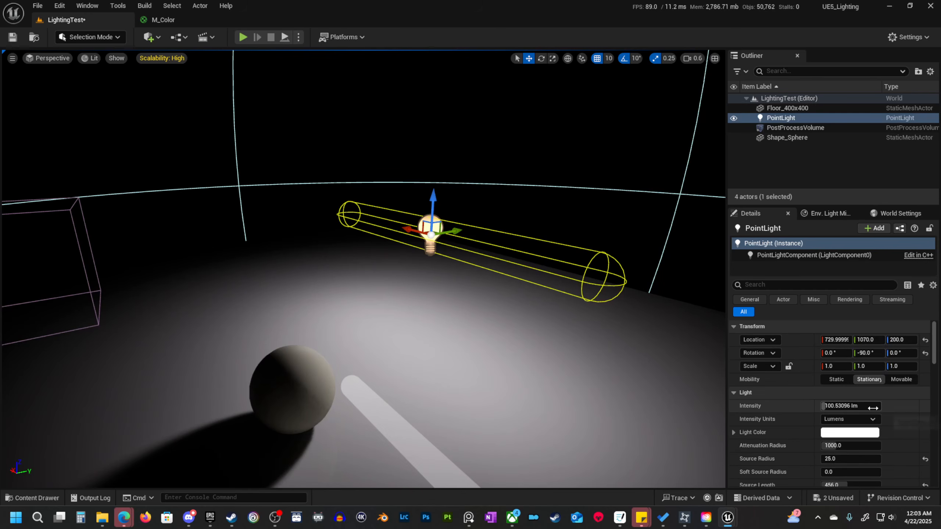
scroll(812, 427, "down", 1)
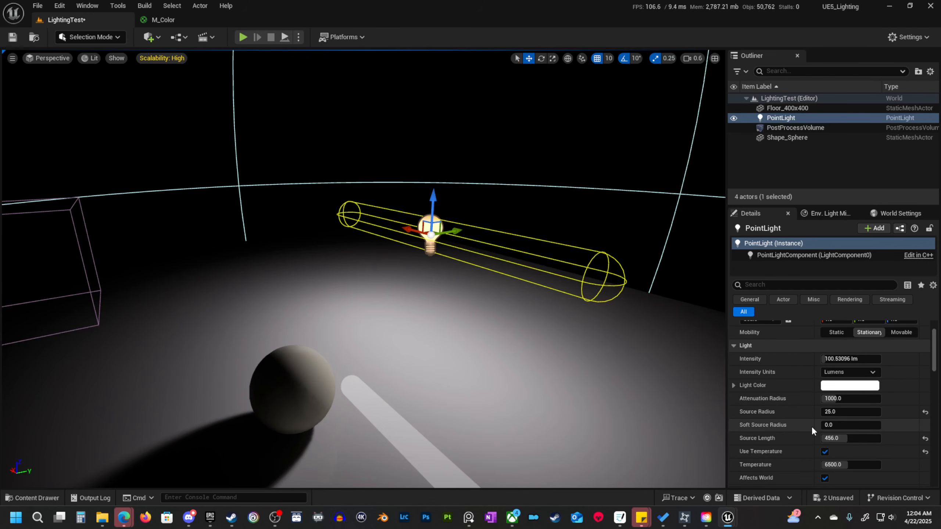
scroll(811, 427, "down", 2)
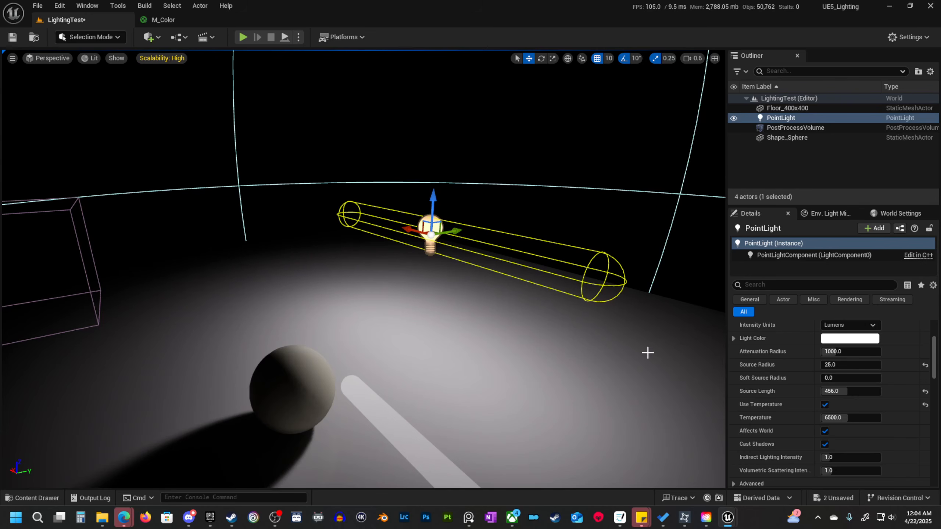
Delete the point light from the level.
key("s")
mouse_move(596, 334)
right_mouse_down()
mouse_move(579, 334)
mouse_move(582, 349)
mouse_move(597, 332)
right_mouse_up()
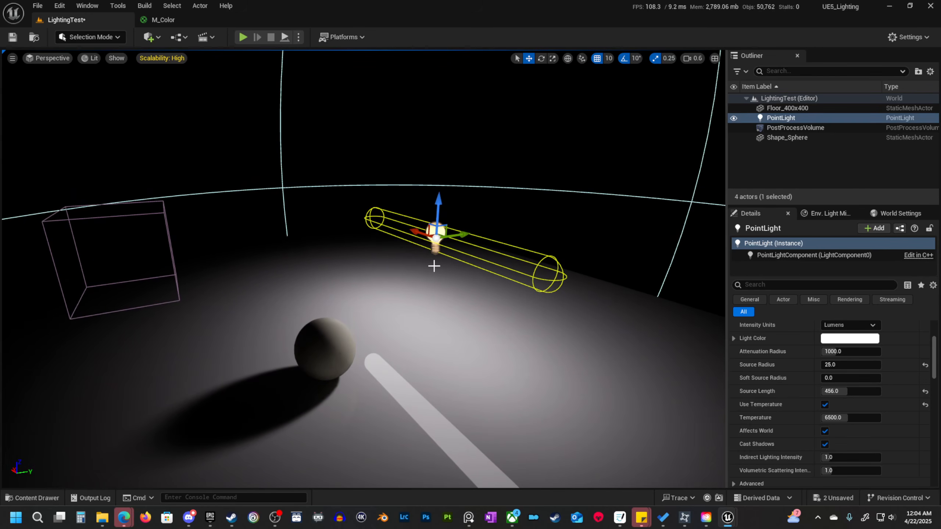
key("Delete")
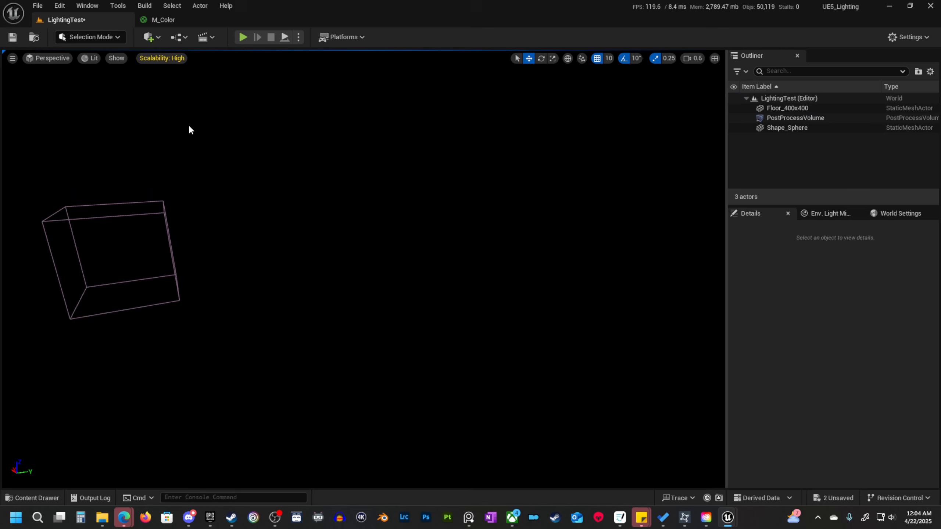
Place a Spot Light over the floor near the sphere and raise it to a height of 440.
left_click(153, 38)
mouse_move(196, 142)
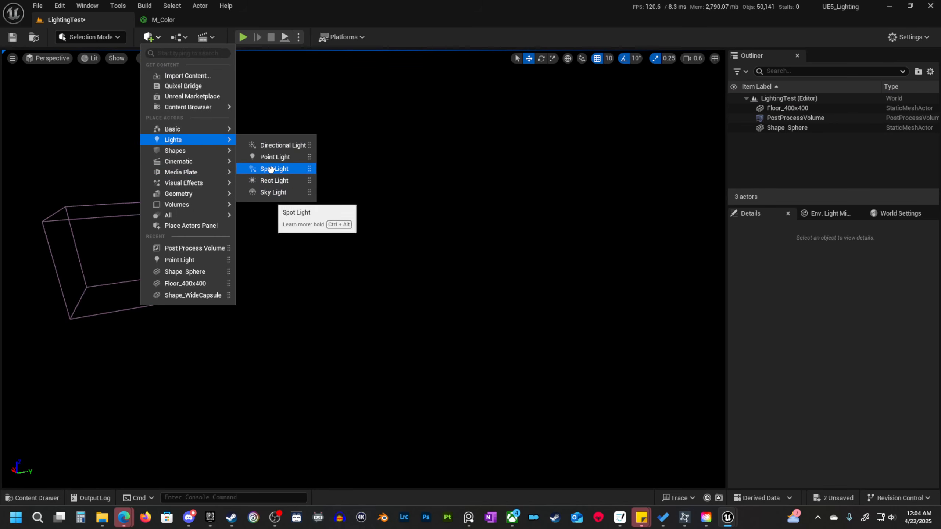
left_click_drag(275, 179, 414, 350)
left_click_drag(417, 294, 465, 99)
right_click_drag(455, 143, 441, 118)
left_click_drag(458, 169, 465, 141)
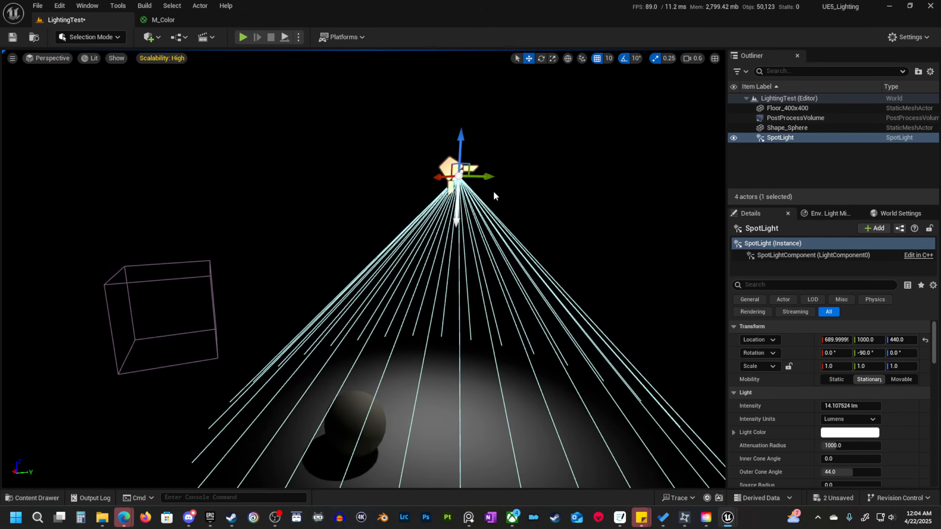
Move the spot light horizontally to about X 670, Y 950, closer to the sphere.
key("e")
scroll(485, 192, "up", 1)
right_click_drag(493, 193, 483, 191)
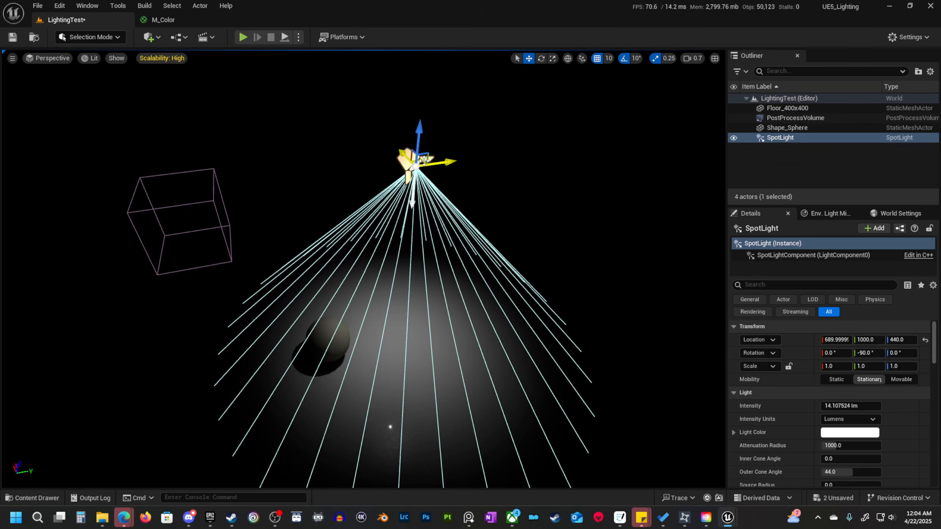
left_click_drag(423, 161, 400, 169)
key("w")
right_click_drag(401, 169, 363, 211)
key("s")
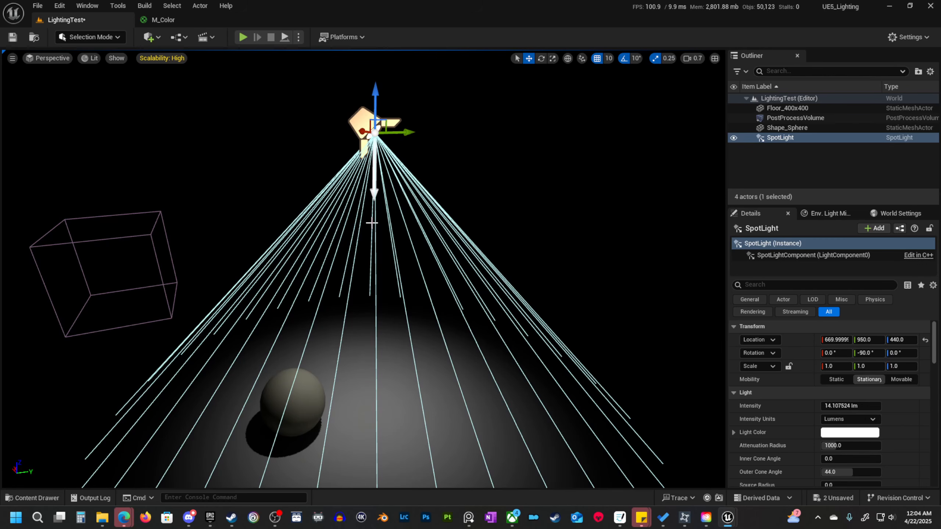
Increase the spot light's intensity to about 131 lumens while viewing the sphere up close.
key("w")
right_click_drag(378, 220, 373, 243)
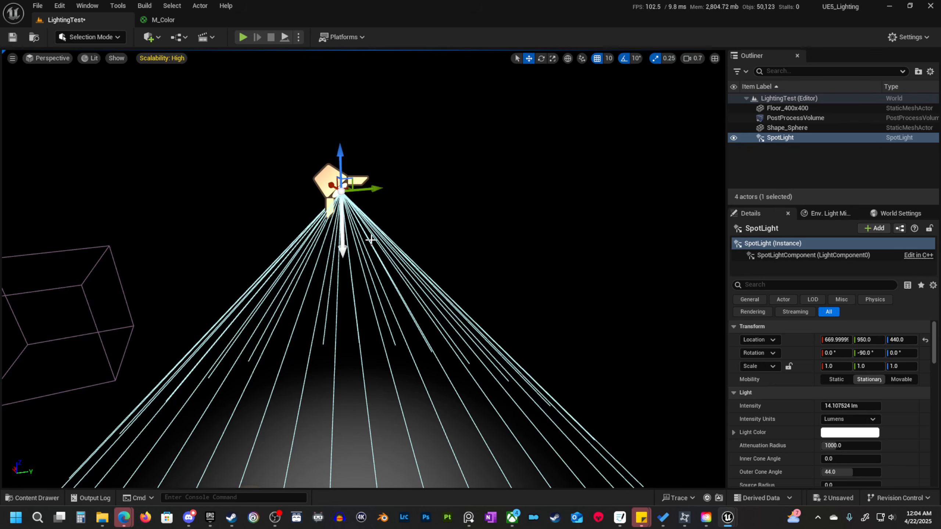
right_click_drag(371, 240, 371, 285)
key("s")
key("w")
key("a")
scroll(372, 286, "down", 3)
key("s")
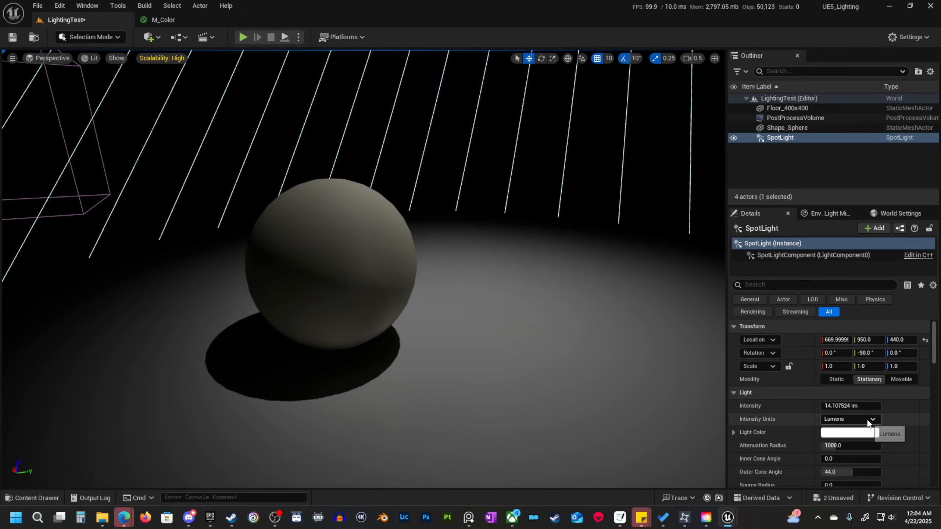
mouse_move(843, 406)
left_mouse_down()
mouse_move(867, 407)
mouse_move(855, 407)
left_mouse_up()
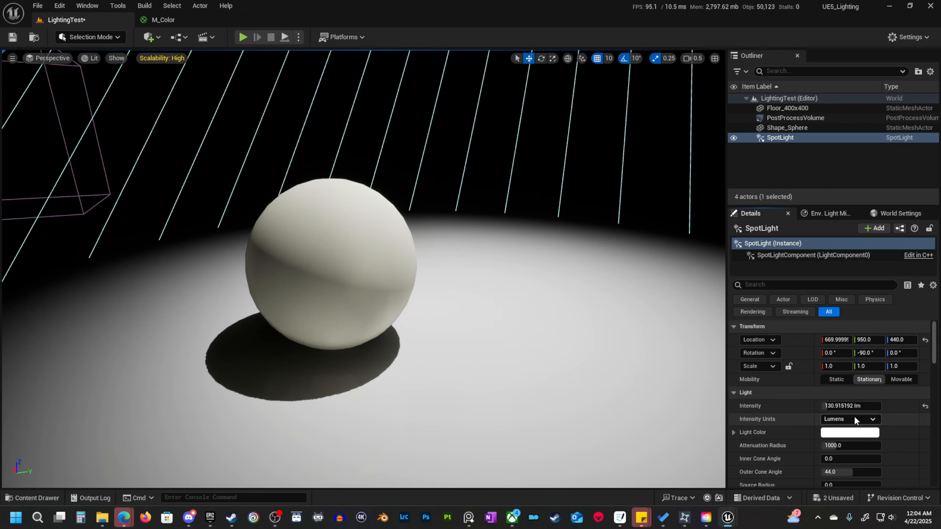
Widen the spot light's outer cone angle to about 60 degrees and inspect the lit floor around the sphere.
scroll(850, 422, "down", 2)
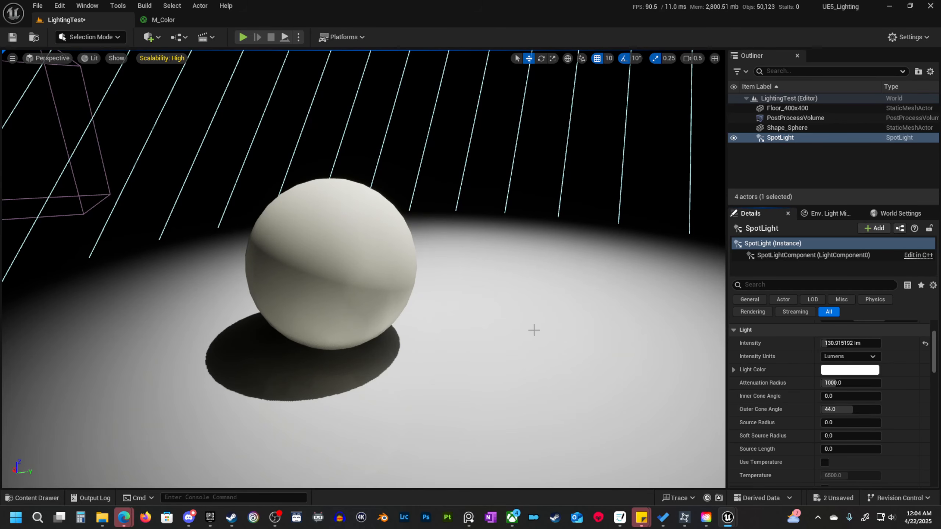
key("s")
right_click_drag(533, 329, 539, 313)
scroll(533, 330, "up", 1)
key("s")
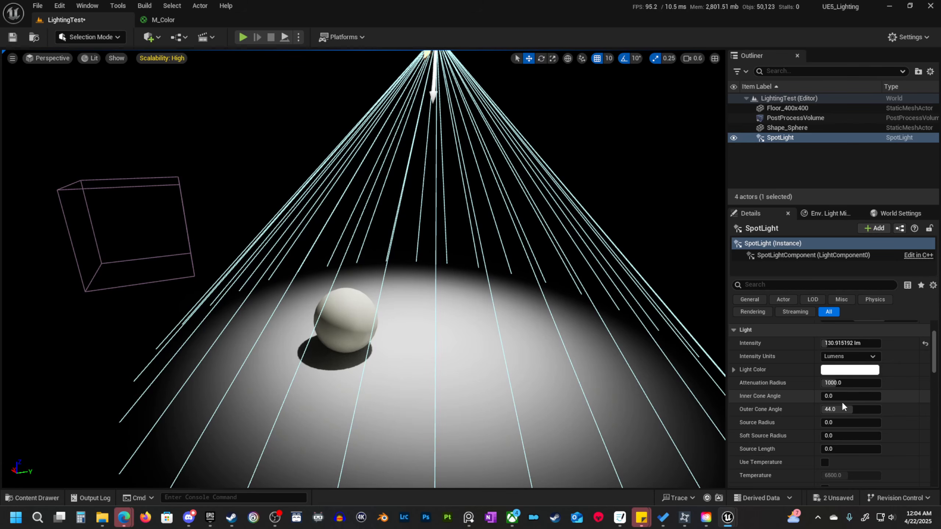
left_click_drag(843, 409, 865, 409)
key("s")
scroll(572, 336, "up", 2)
right_click_drag(571, 336, 685, 369)
key("a")
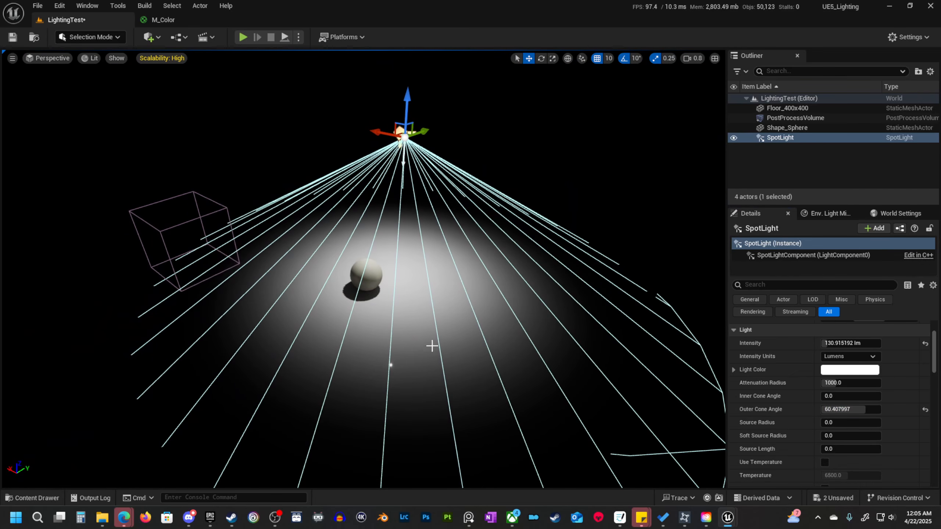
key("w")
right_click_drag(432, 346, 431, 360)
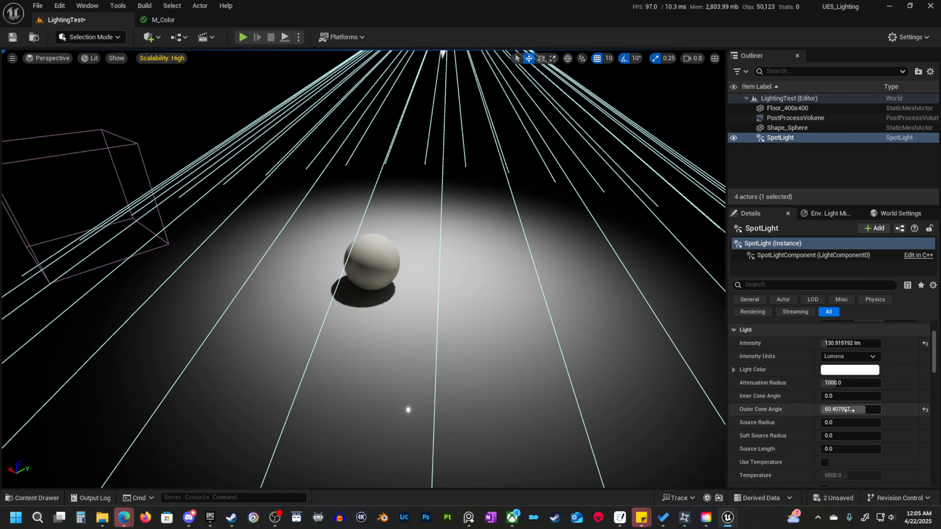
Increase the spot light's outer cone angle to 80 degrees.
left_click_drag(850, 410, 869, 410)
key("s")
right_click_drag(577, 352, 598, 358)
key("w")
mouse_move(872, 410)
left_mouse_down()
mouse_move(855, 410)
mouse_move(871, 410)
left_mouse_up()
Try outer cone angles of 90, 95 and 115 degrees on the spot light.
left_click(849, 410)
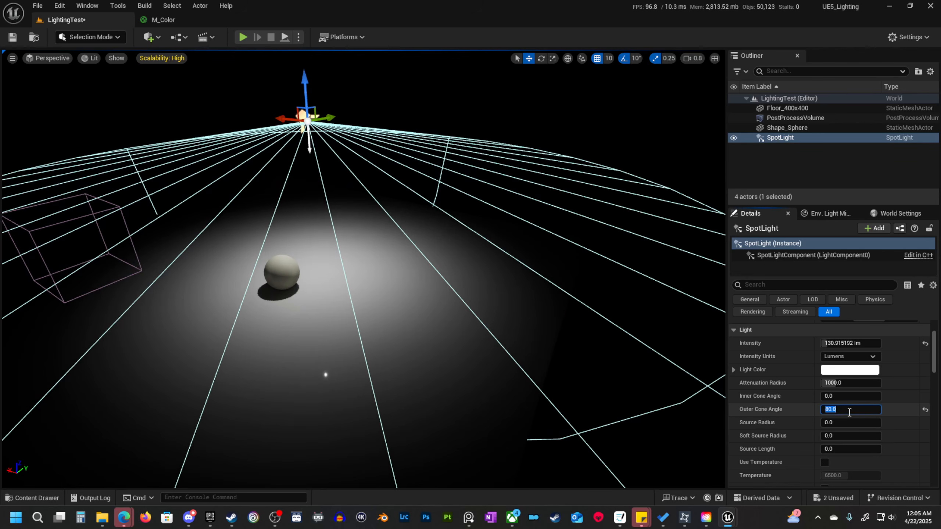
key("Return")
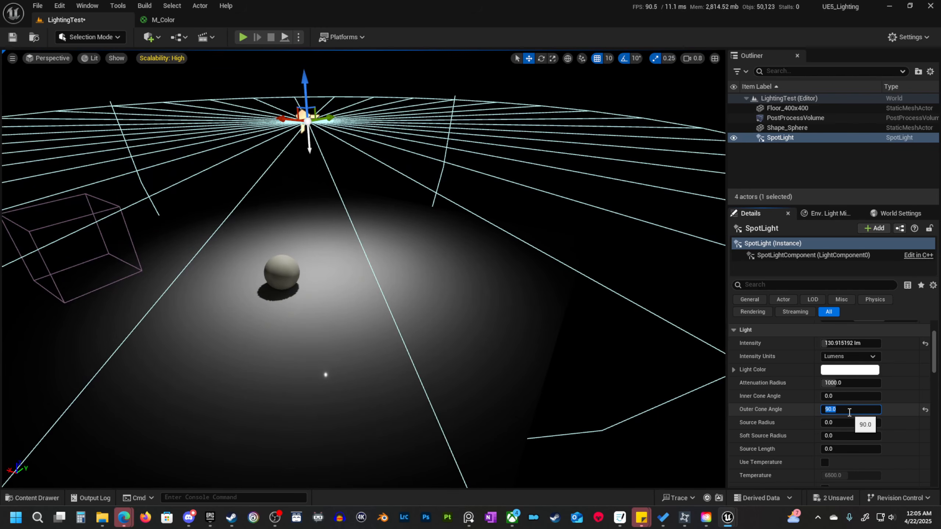
key("Return")
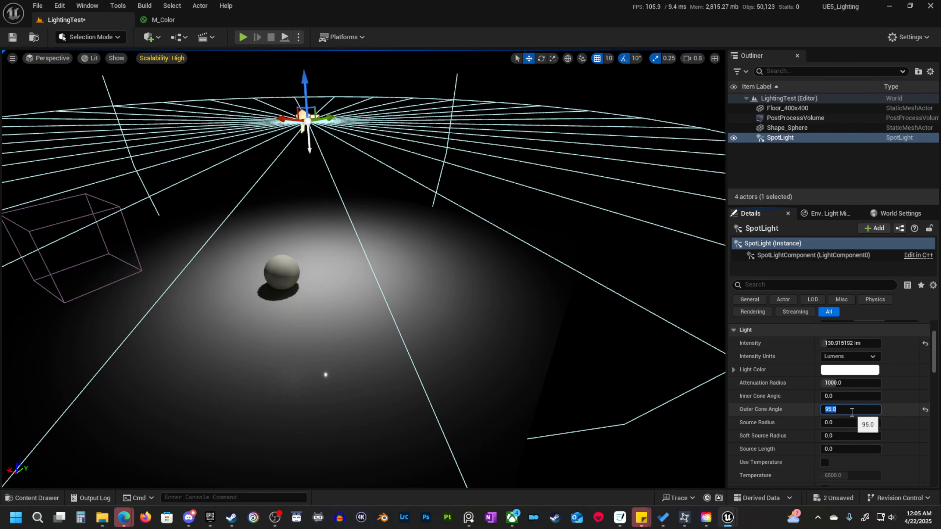
right_click_drag(556, 315, 569, 284)
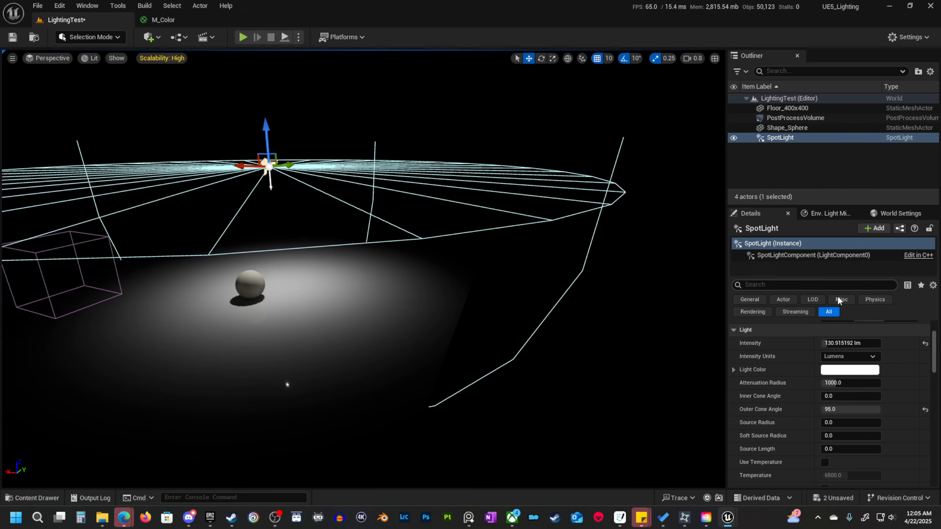
left_click(851, 410)
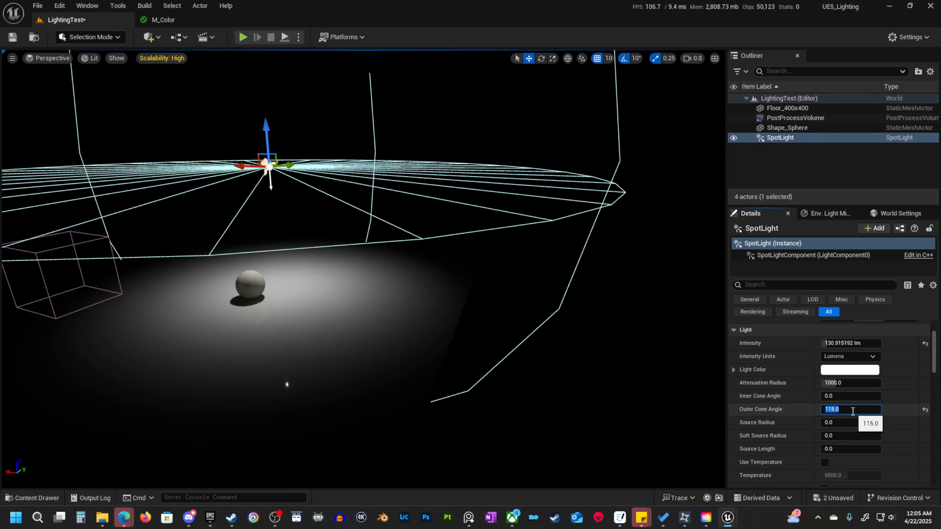
key("Return")
key("f")
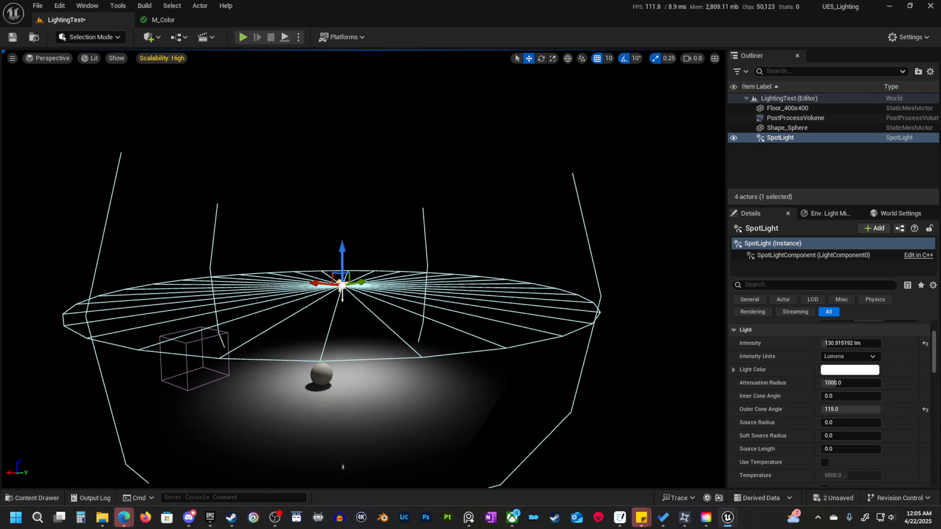
Lower the spot light toward the floor to compare its wide cone up close.
key("s")
right_click_drag(340, 240, 339, 240)
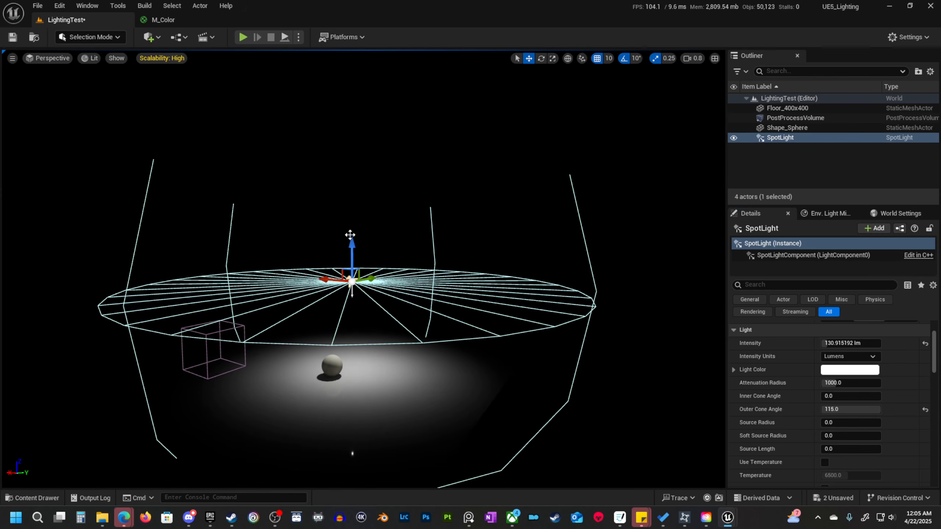
left_click_drag(351, 239, 371, 278)
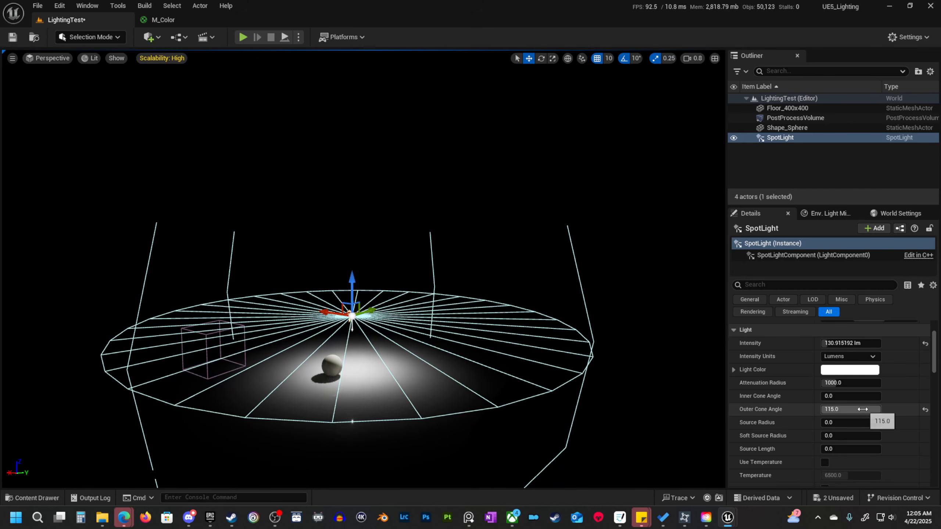
Try an outer cone angle of 90 degrees and reset the angle to its default of 44 degrees.
left_click(858, 413)
type("9")
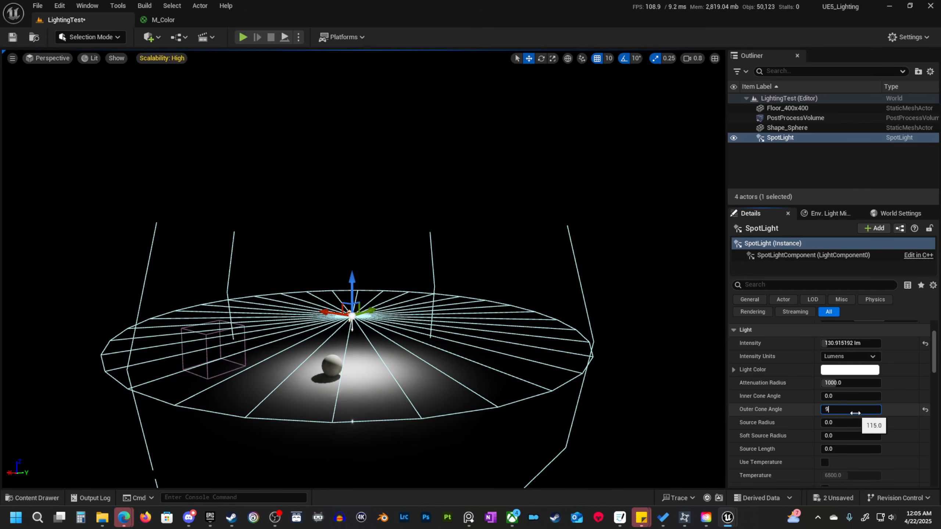
type("0")
key("Return")
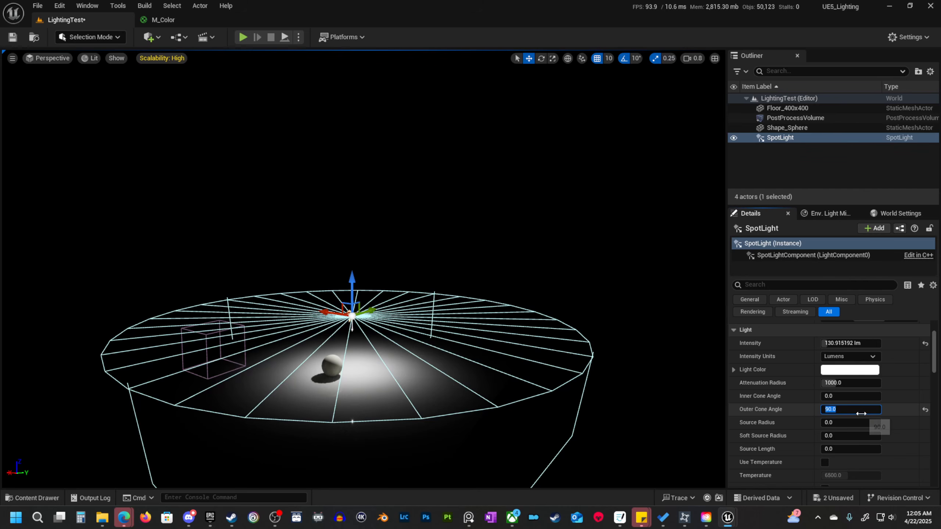
left_click(925, 410)
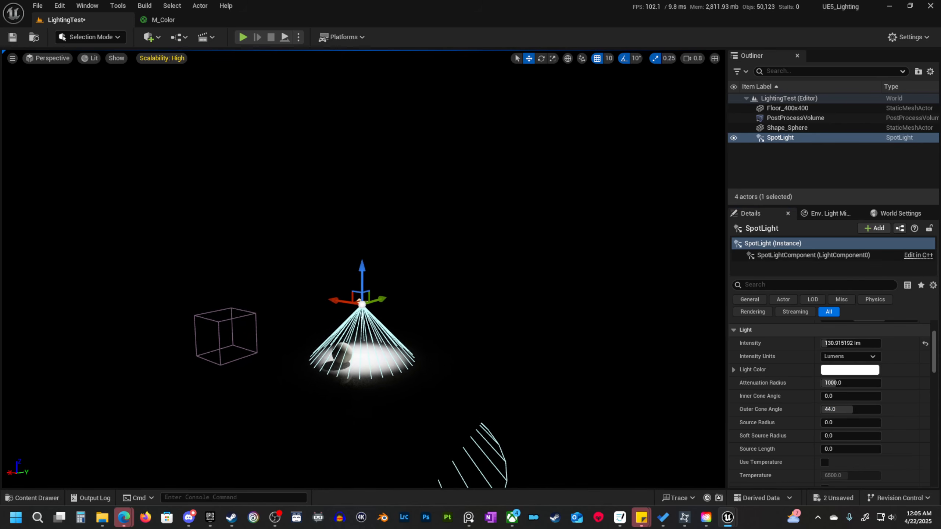
Raise the spot light back above the sphere and adjust its position along the Y axis.
right_click_drag(389, 220, 384, 216)
left_click_drag(381, 231, 381, 181)
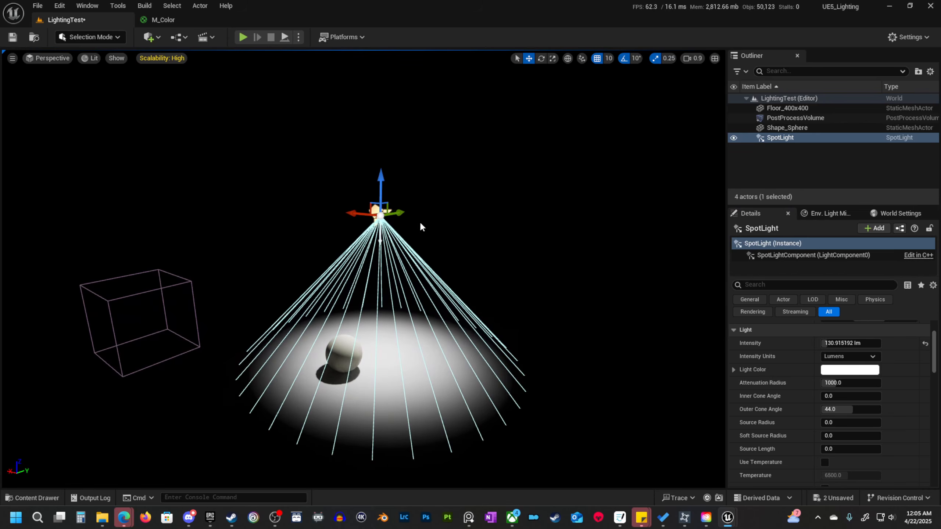
key("w")
scroll(418, 222, "up", 1)
mouse_move(419, 222)
right_mouse_down()
mouse_move(413, 217)
mouse_move(405, 233)
mouse_move(409, 222)
right_mouse_up()
key("s")
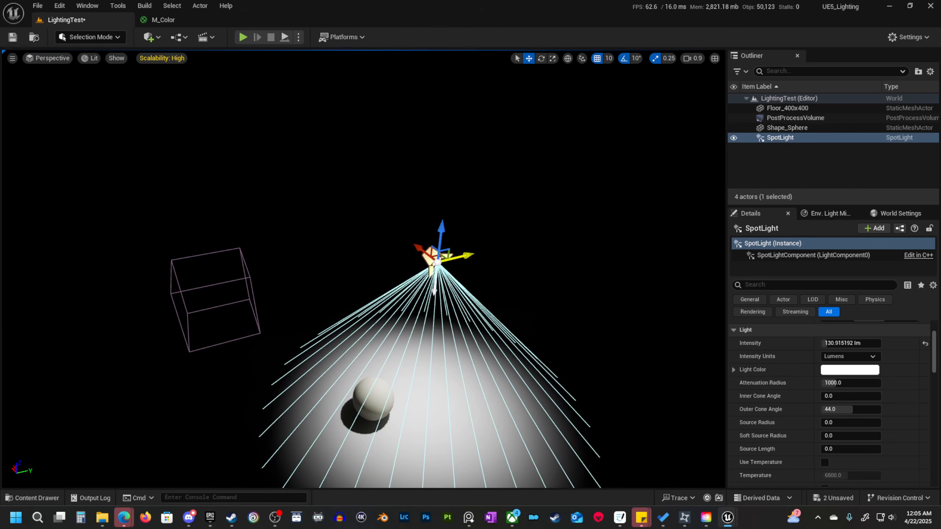
left_click_drag(472, 253, 403, 265)
right_click_drag(404, 265, 376, 241)
key("w")
scroll(393, 256, "down", 3)
key("s")
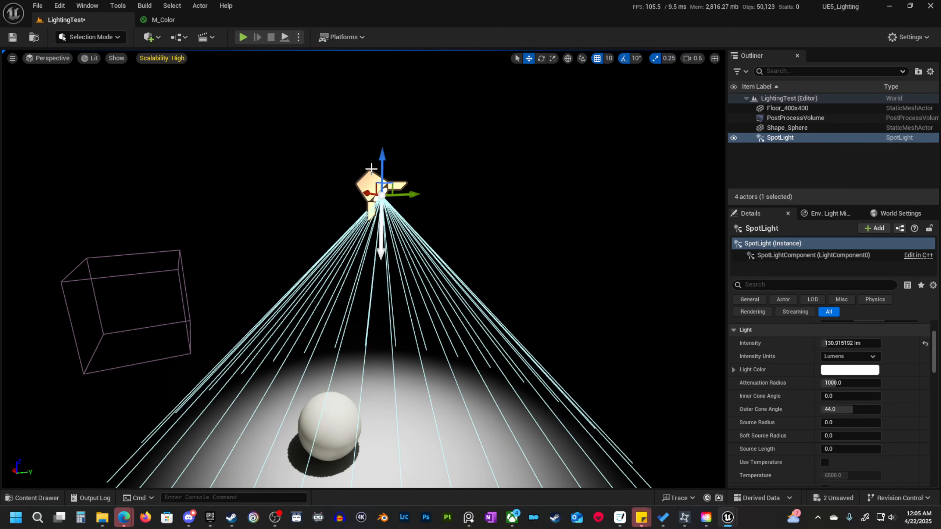
Duplicate the spot light just below the original and rotate the copy 180 degrees to face upward.
left_click_drag(385, 160, 385, 191, "alt")
key("e")
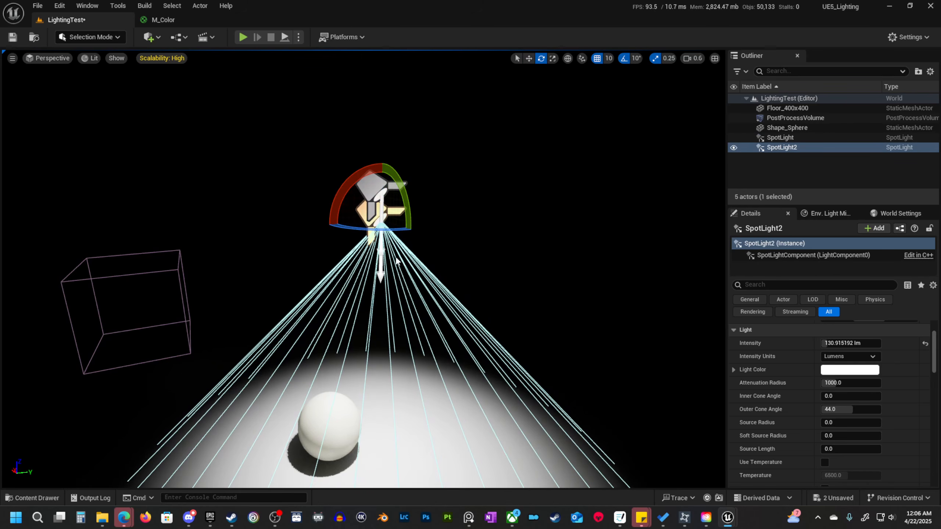
left_click_drag(330, 197, 341, 266)
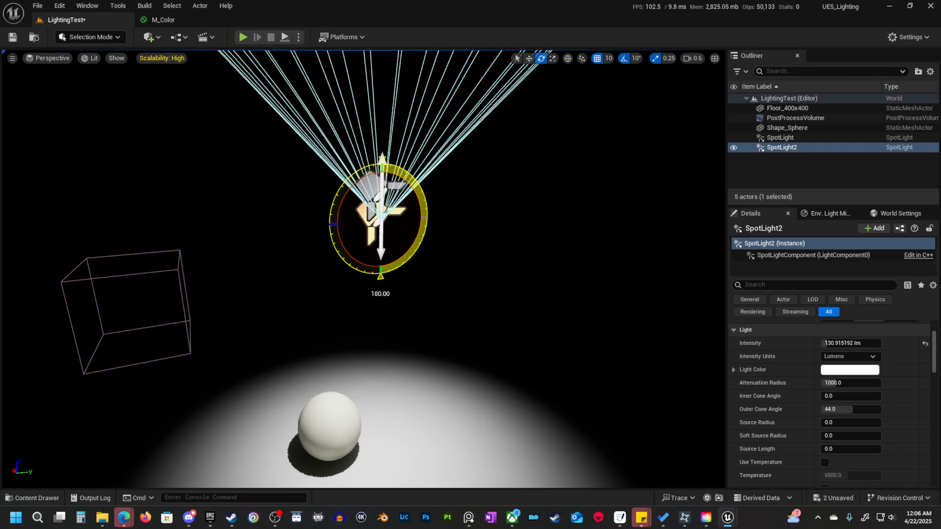
Move the upward-facing copy vertically until it meets the original spot light.
key("w")
left_click_drag(384, 202, 384, 159)
key("s")
mouse_move(395, 193)
right_mouse_down()
mouse_move(387, 191)
mouse_move(404, 190)
mouse_move(395, 191)
right_mouse_up()
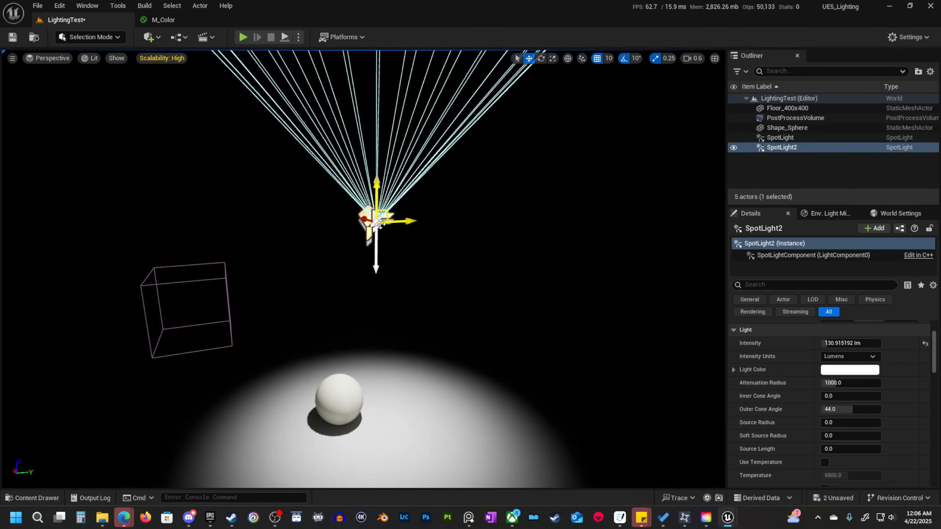
Select both spot lights and set their outer cone angle to 80 degrees.
left_click(369, 243, "ctrl")
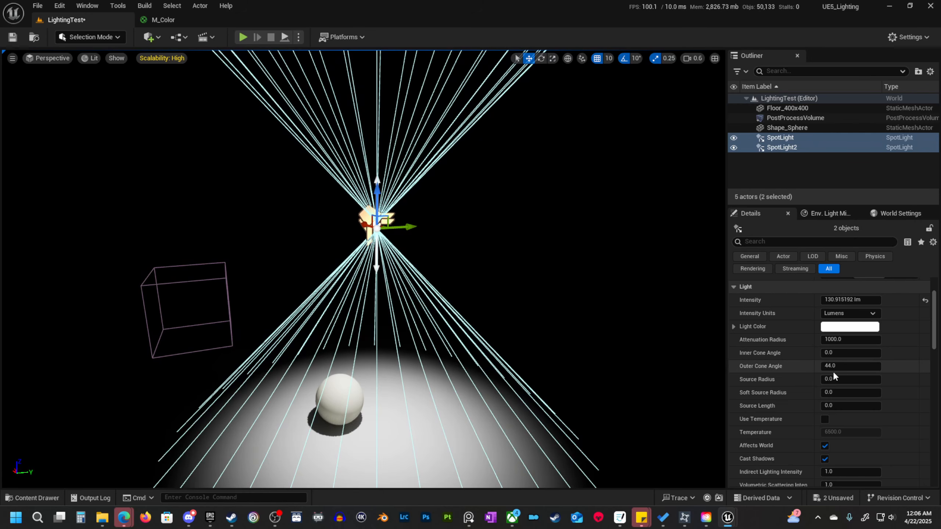
left_click(851, 367)
type("80")
key("Return")
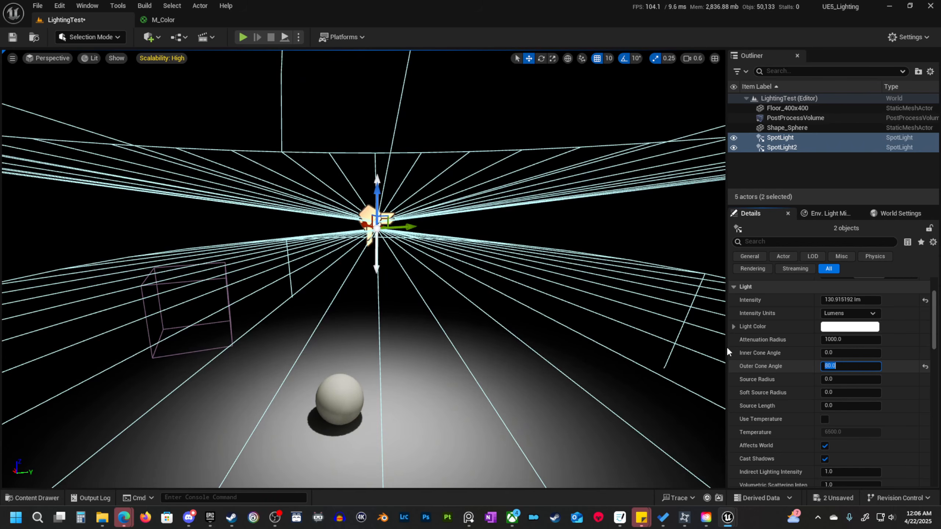
key("s")
mouse_move(241, 248)
right_mouse_down()
mouse_move(250, 258)
mouse_move(233, 246)
right_mouse_up()
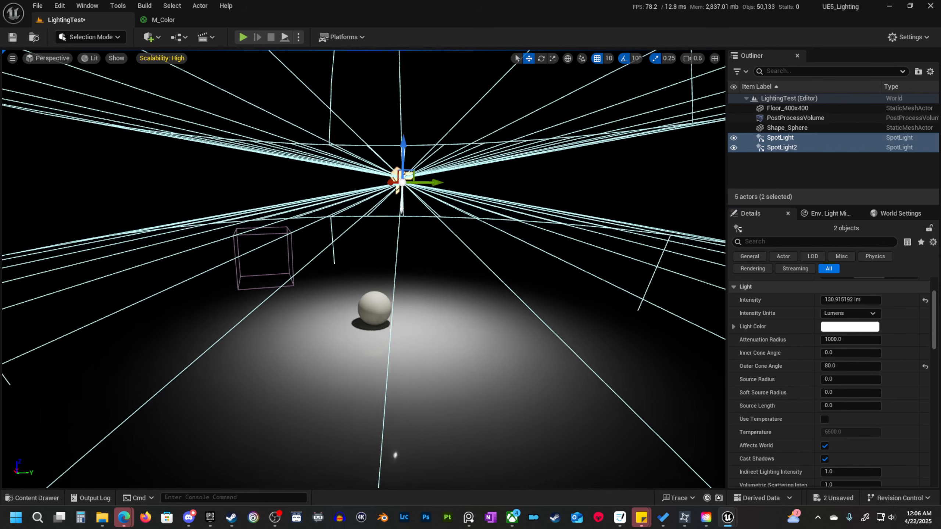
right_click_drag(467, 303, 471, 303)
key("w")
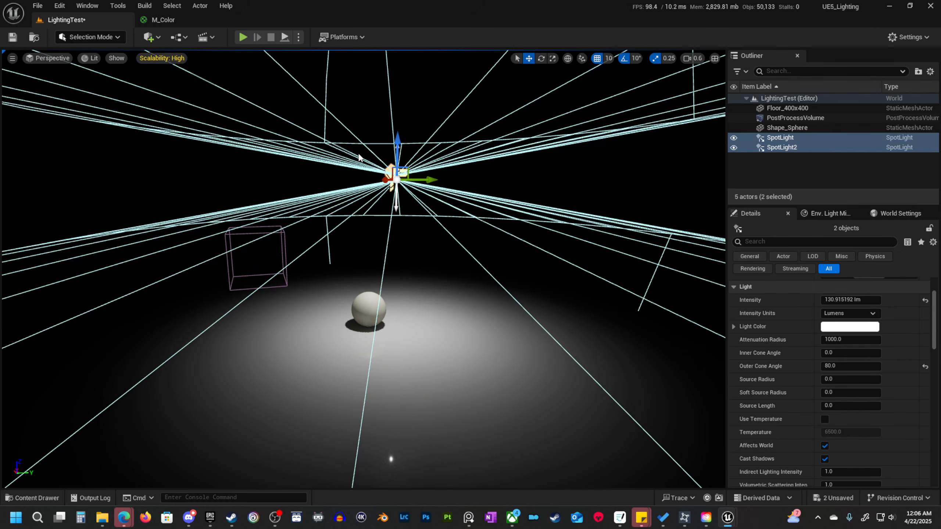
Select only the upward-facing spot light copy and delete it.
key("w")
right_click_drag(422, 211, 363, 208)
key("w")
left_click(363, 208)
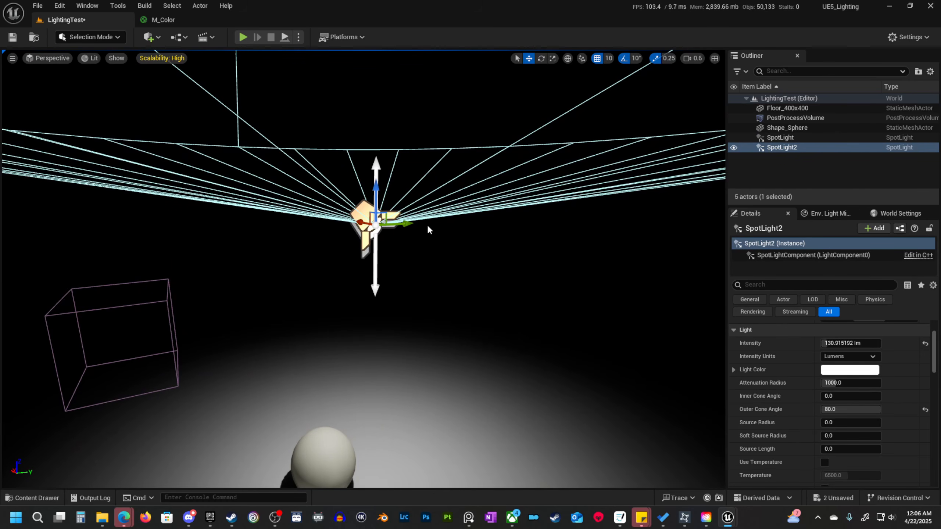
key("s")
mouse_move(337, 181)
right_mouse_down()
mouse_move(329, 181)
mouse_move(337, 190)
mouse_move(338, 181)
right_mouse_up()
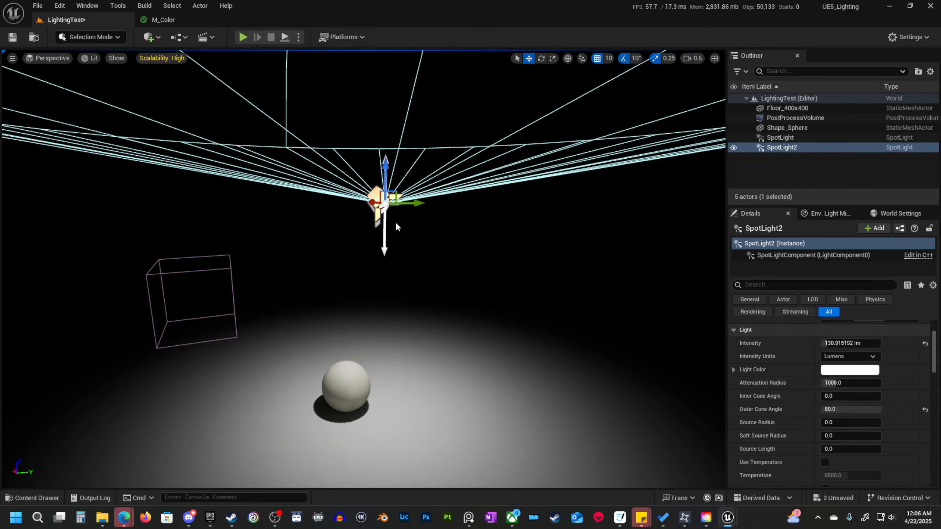
right_click_drag(444, 182, 402, 189)
key("w")
key("w")
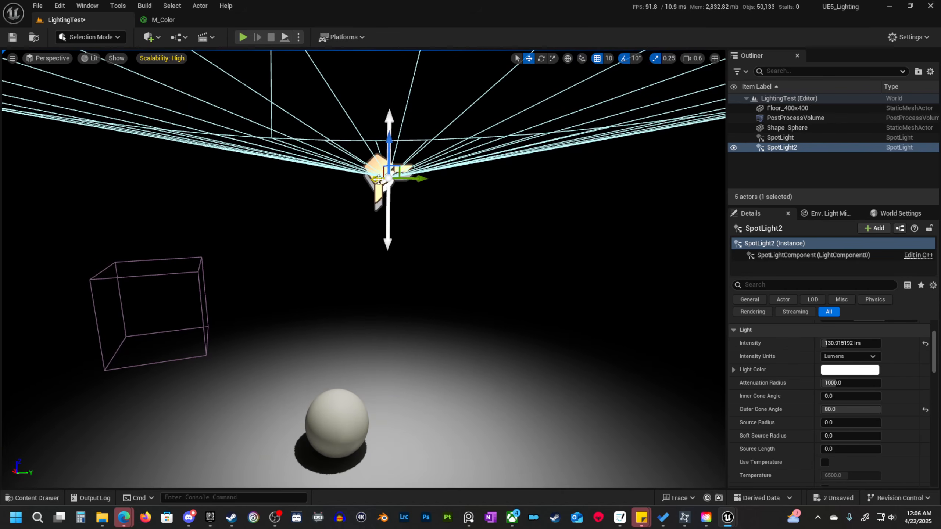
key("Delete")
Select the remaining spot light and set its inner cone angle to about 31 degrees.
left_click(378, 177)
right_click_drag(378, 177, 378, 177)
key("s")
scroll(807, 437, "down", 8)
scroll(827, 403, "up", 2)
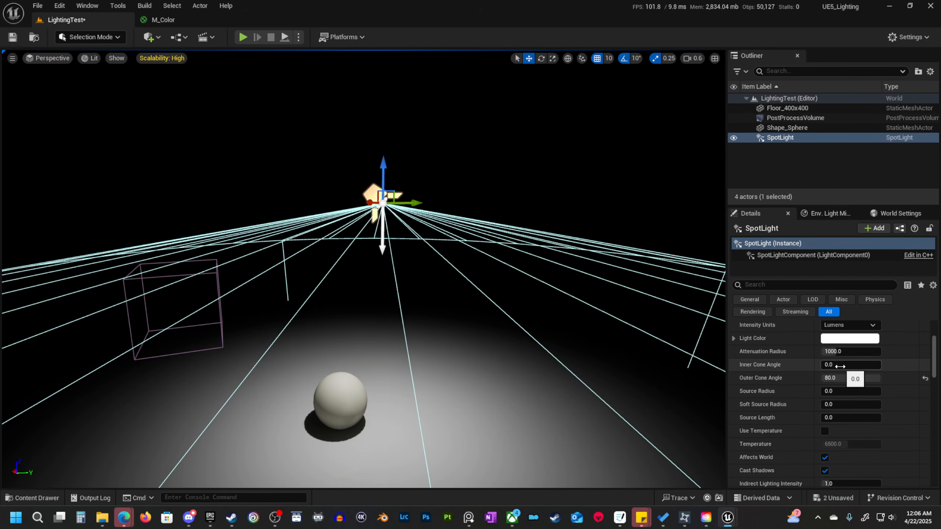
left_click_drag(831, 365, 838, 364)
mouse_move(487, 349)
right_mouse_down()
mouse_move(518, 349)
mouse_move(487, 349)
right_mouse_up()
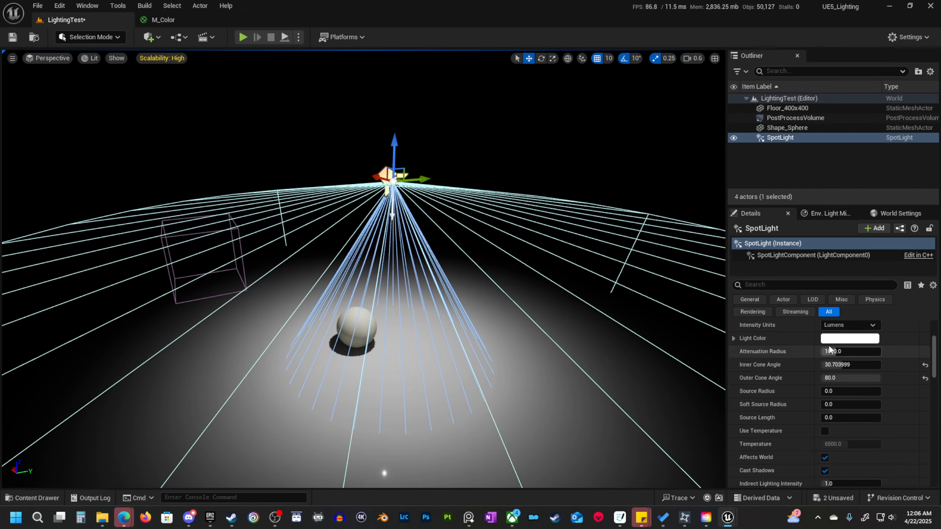
Raise the spot light's intensity to about 451 lumens and reduce its inner cone angle to 1 degree.
scroll(889, 392, "up", 3)
left_click_drag(849, 359, 857, 359)
left_click_drag(844, 411, 836, 411)
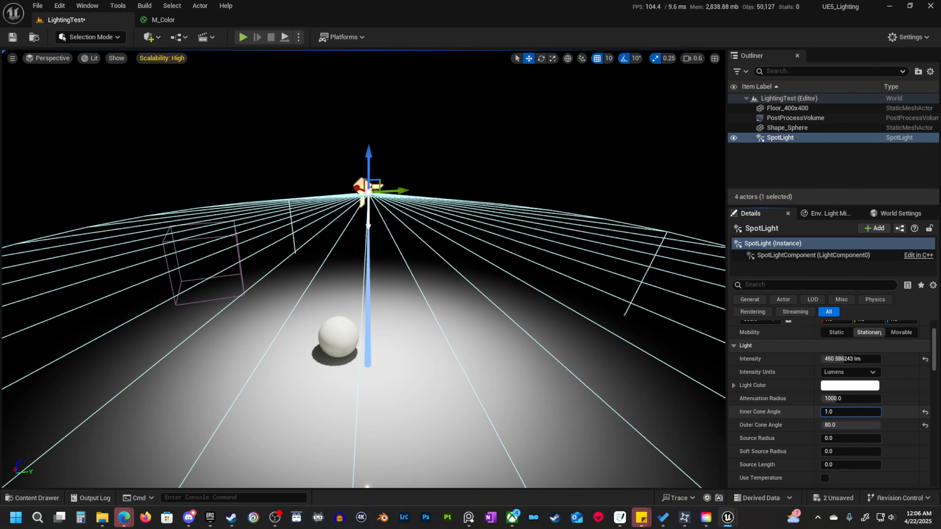
mouse_move(834, 411)
left_mouse_down()
mouse_move(847, 412)
mouse_move(822, 411)
left_mouse_up()
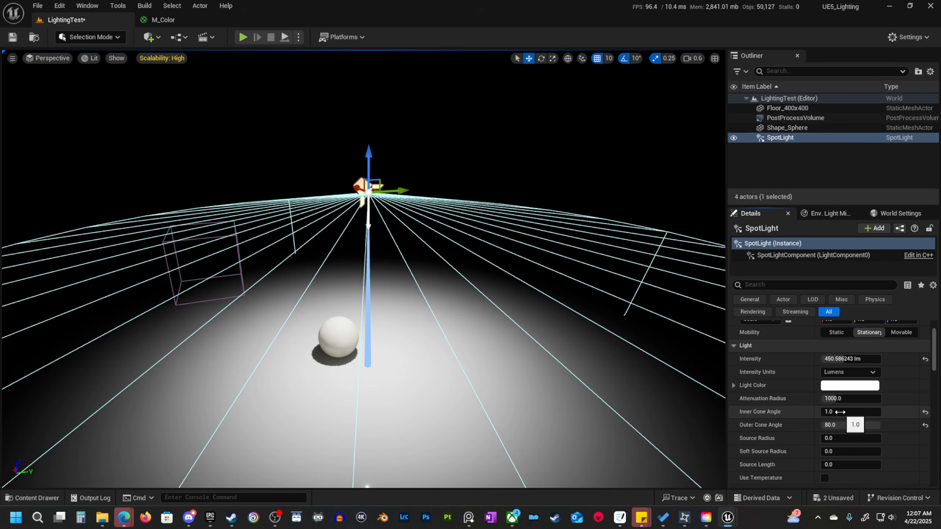
Widen the spot light's inner cone angle to about 58.5 degrees.
left_click_drag(821, 411, 863, 411)
right_click_drag(488, 319, 509, 328)
key("s")
scroll(488, 319, "up", 1)
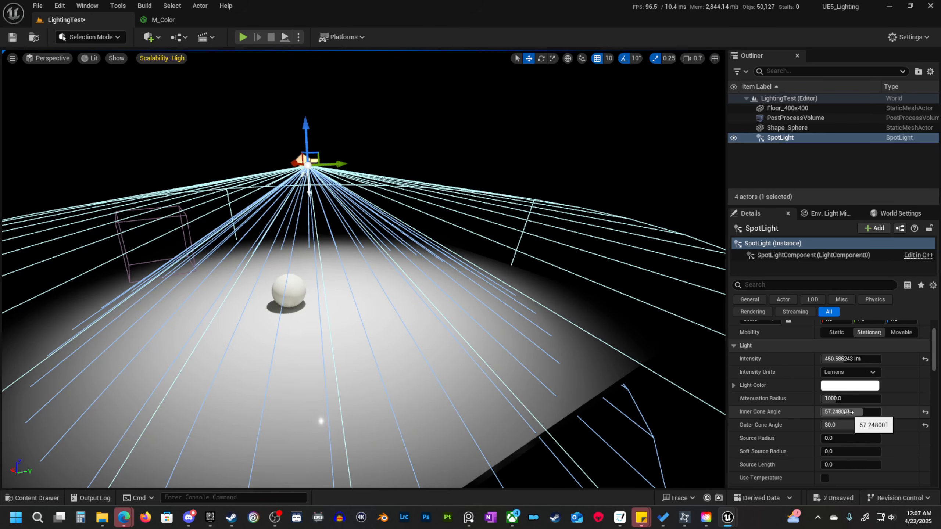
mouse_move(846, 412)
left_mouse_down()
mouse_move(824, 412)
mouse_move(846, 412)
left_mouse_up()
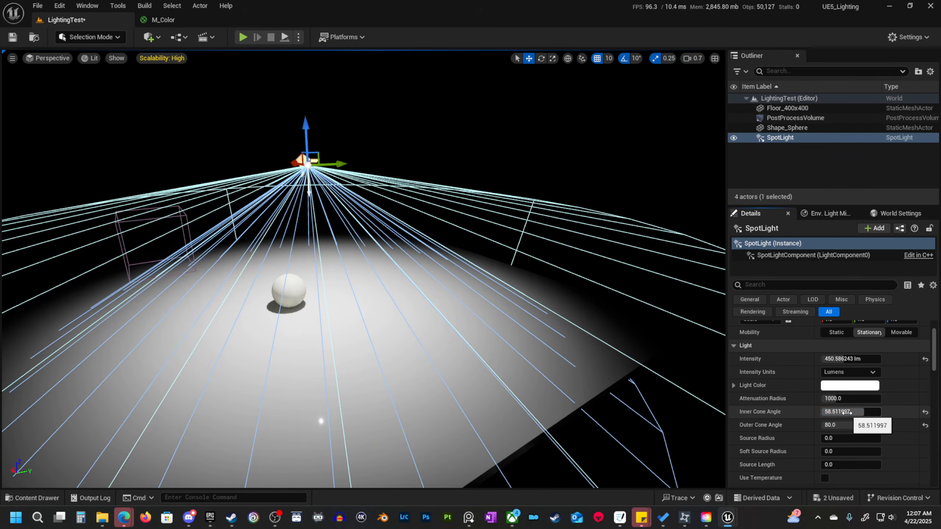
Reduce the spot light's inner cone angle to about 33 degrees and view the sphere up close.
mouse_move(848, 412)
left_mouse_down()
mouse_move(835, 412)
mouse_move(857, 412)
left_mouse_up()
mouse_move(363, 269)
right_mouse_down()
mouse_move(333, 244)
mouse_move(371, 240)
mouse_move(360, 281)
right_mouse_up()
right_click_drag(380, 341, 380, 317)
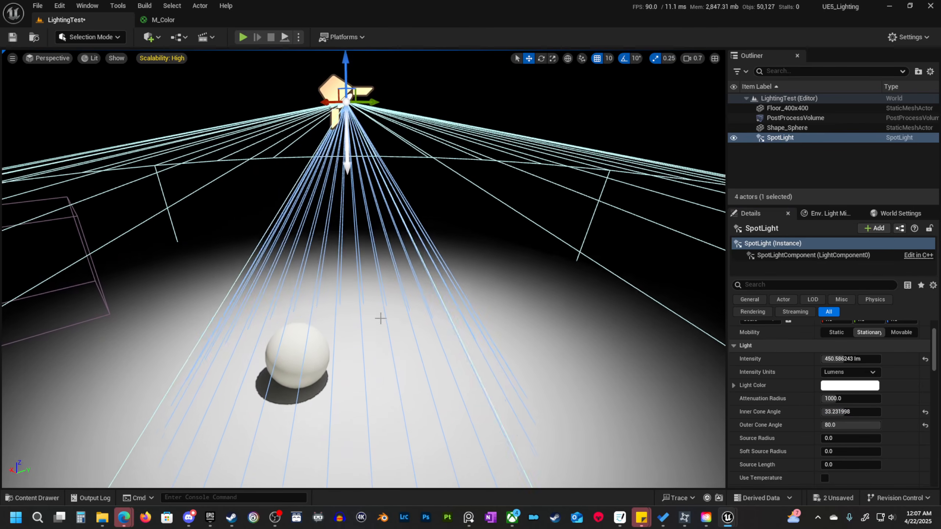
Set the spot light's source radius to 24 and its source length to 288.
left_click_drag(832, 440, 826, 440)
right_click_drag(405, 341, 399, 340)
right_click_drag(349, 390, 389, 387)
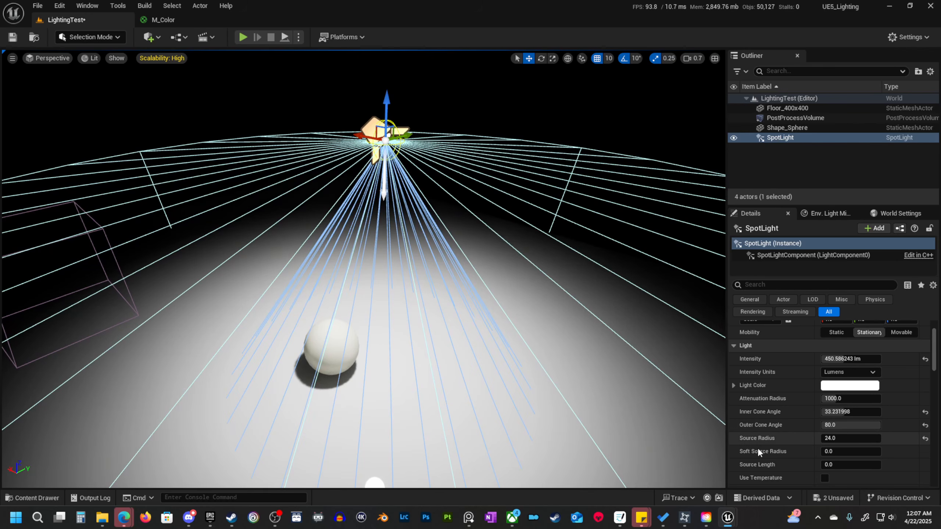
left_click_drag(834, 465, 856, 465)
right_click_drag(348, 321, 345, 320)
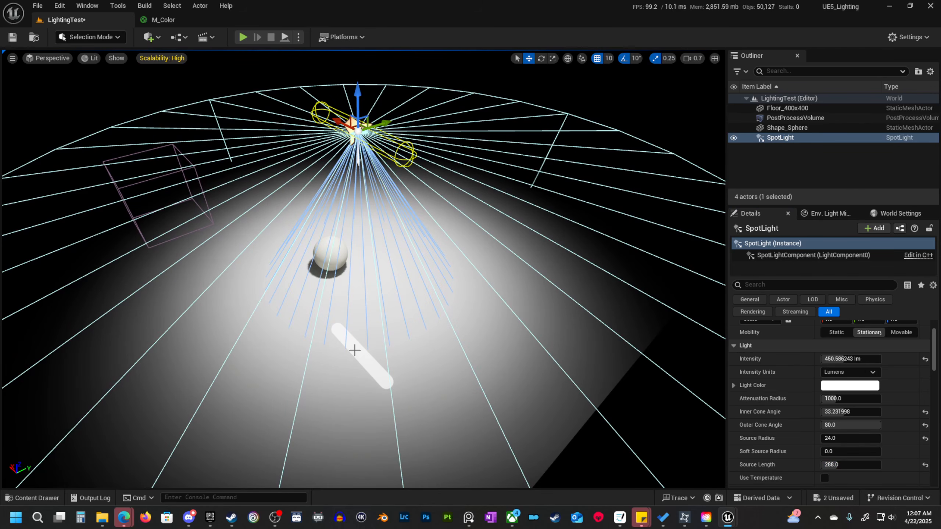
Examine the sphere's shadow and the elongated light reflection on the glossy floor with the editor overlays hidden.
right_click_drag(387, 326, 513, 319)
right_click_drag(449, 313, 466, 309)
key("g")
right_click_drag(429, 254, 427, 219)
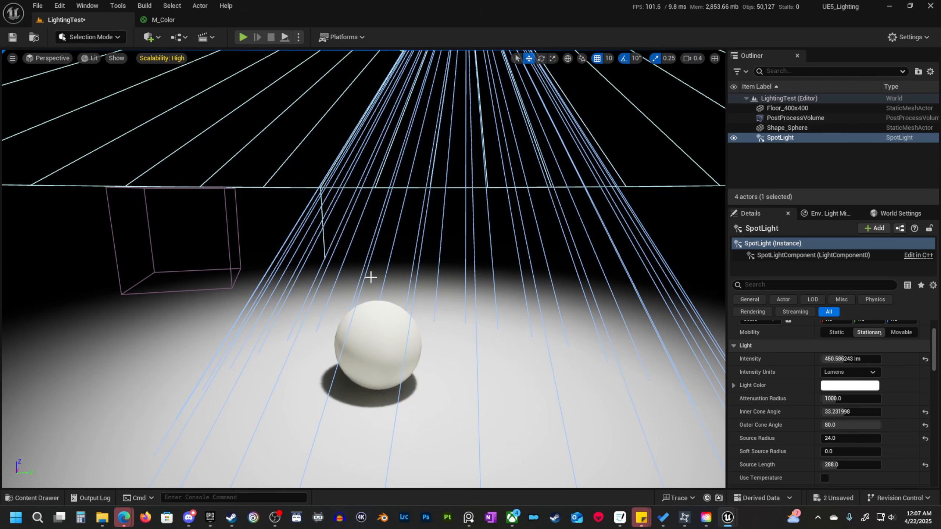
key("g")
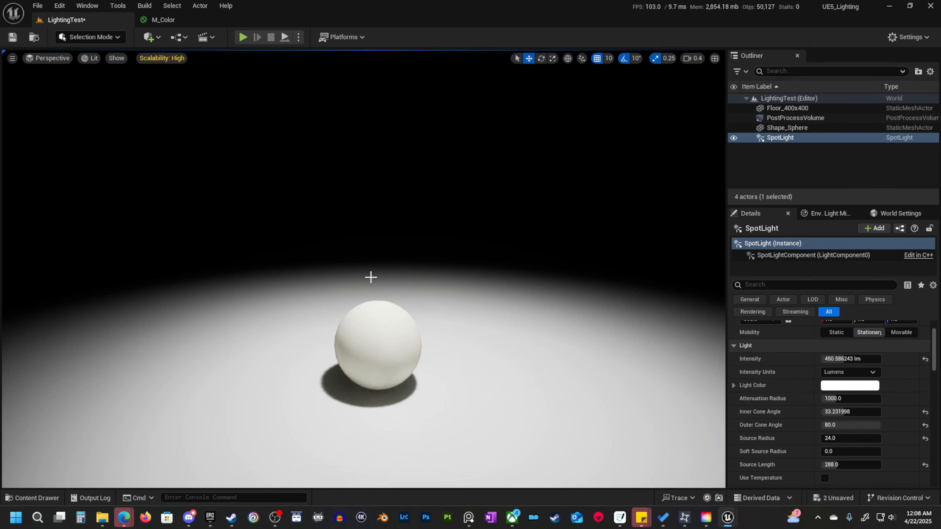
key("g")
key("g")
right_click_drag(461, 296, 465, 350)
key("s")
scroll(461, 296, "up", 1)
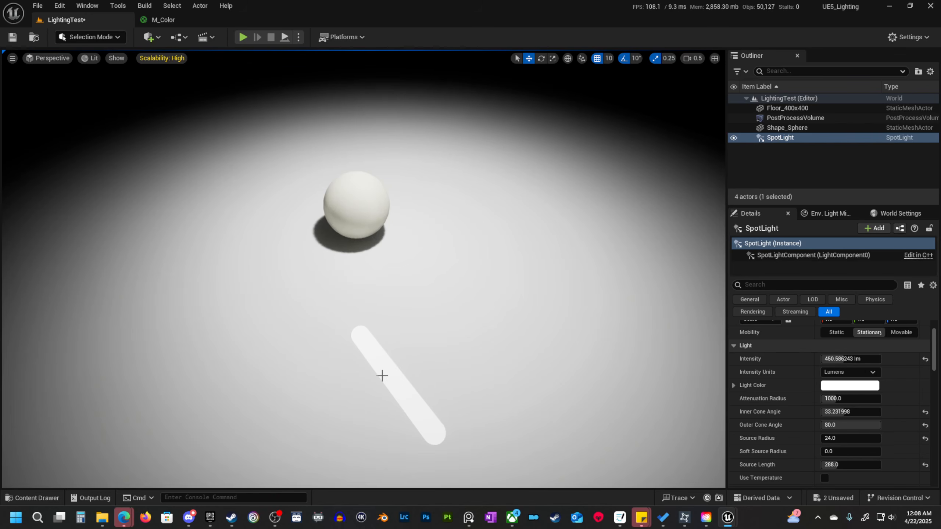
right_click_drag(445, 425, 437, 335)
Show the editor overlays again and lower the spot light closer to the floor near the sphere.
key("g")
right_click_drag(448, 188, 452, 187)
key("w")
right_click_drag(357, 194, 343, 207)
scroll(357, 195, "up", 2)
key("s")
left_click_drag(356, 194, 440, 233)
key("w")
right_click_drag(439, 233, 437, 201)
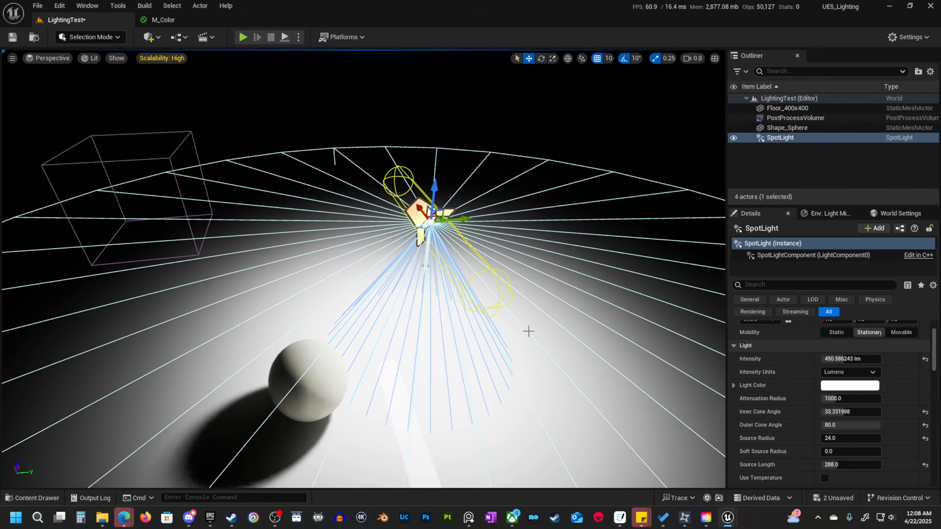
scroll(487, 307, "down", 5)
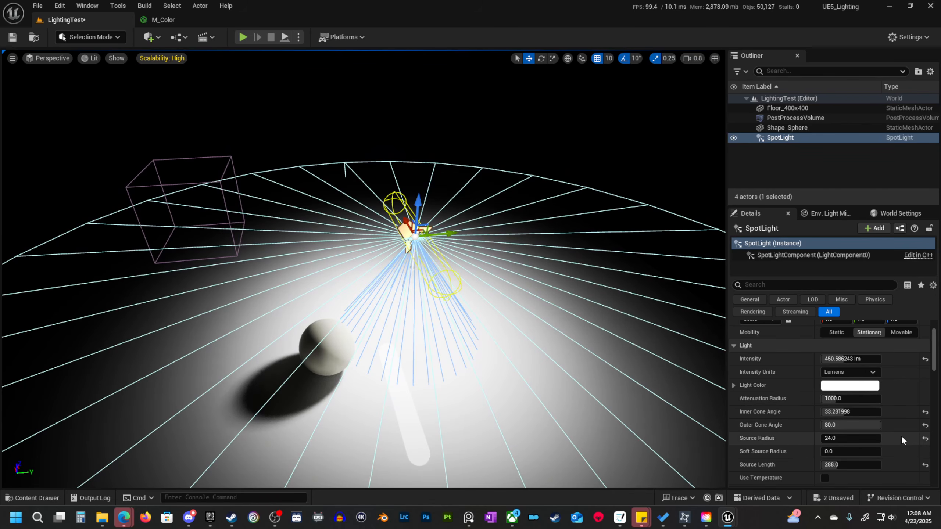
Review the spot light's remaining light properties and delete the spot light from the level.
scroll(871, 447, "down", 3)
scroll(872, 430, "down", 1)
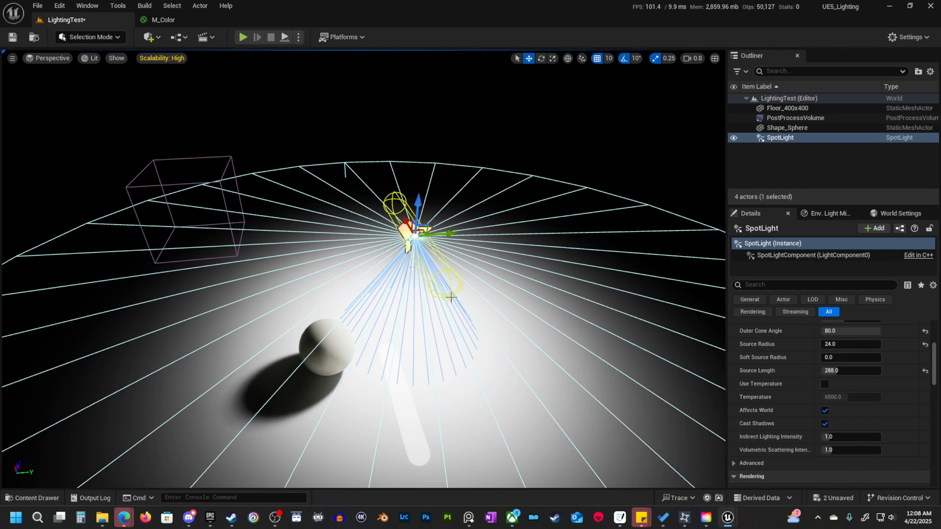
scroll(778, 384, "up", 5)
mouse_move(469, 305)
right_mouse_down()
mouse_move(478, 305)
mouse_move(469, 304)
right_mouse_up()
key("Delete")
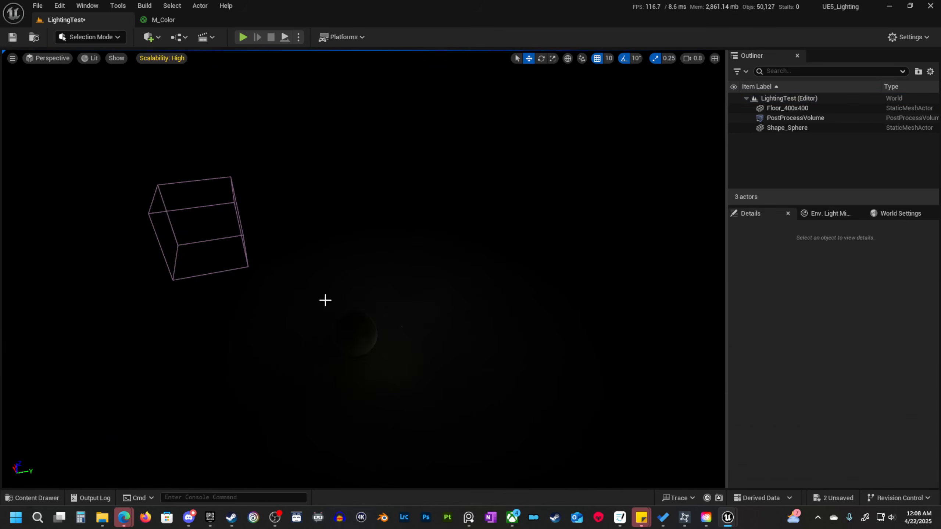
Add a Rect Light to the level on the floor beside the sphere.
left_click(151, 35)
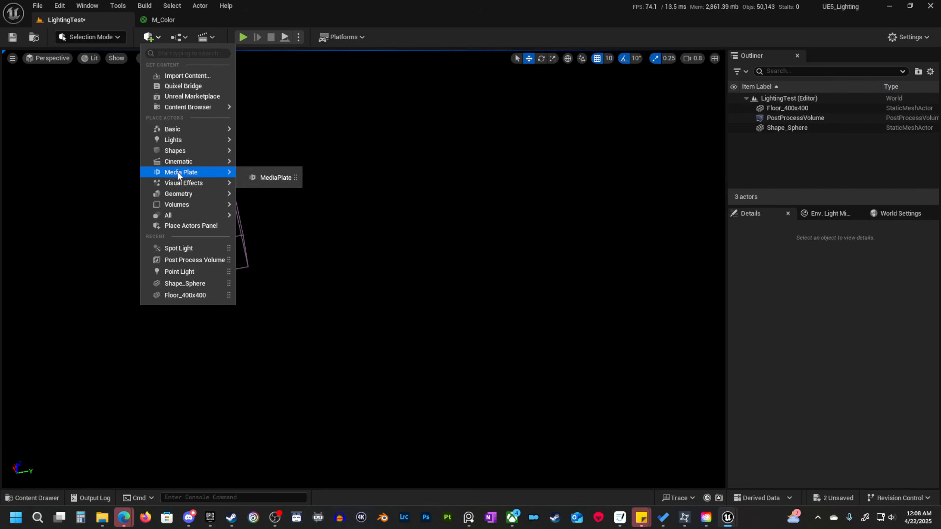
mouse_move(188, 151)
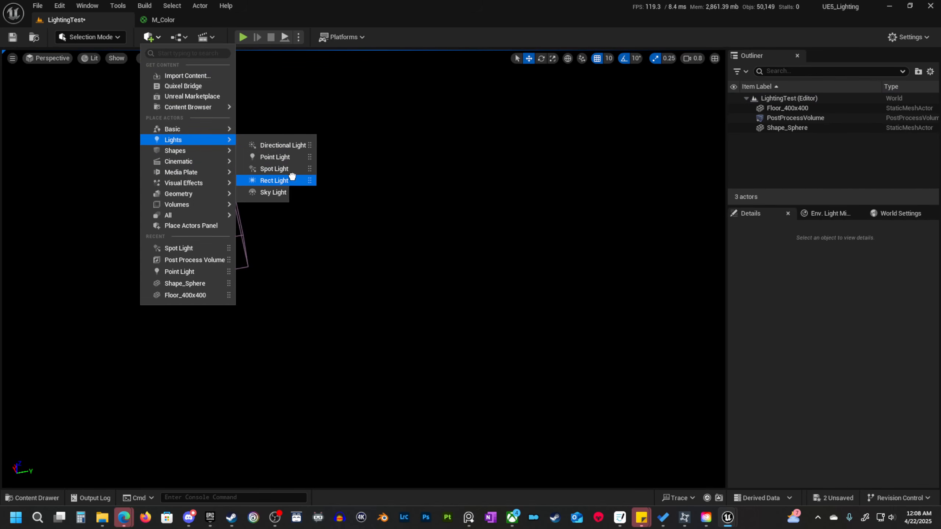
left_click_drag(285, 180, 527, 380)
key("e")
key("w")
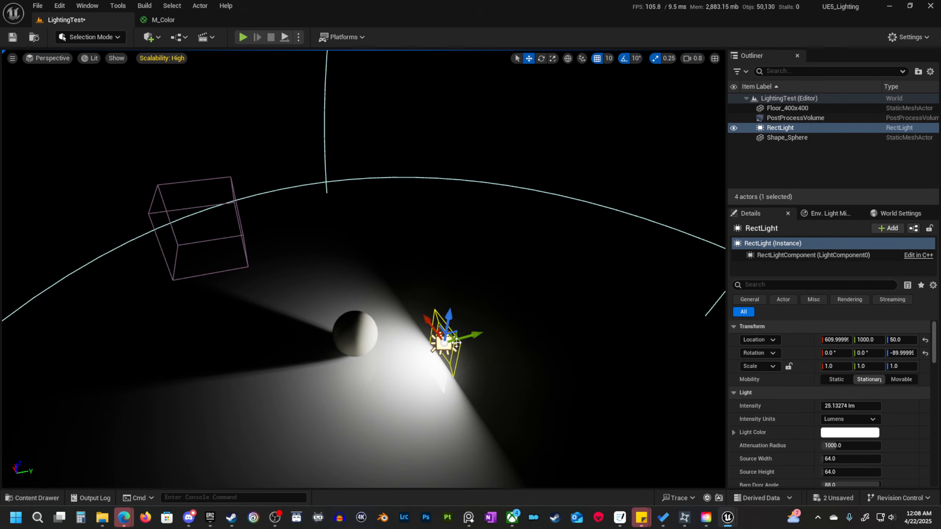
Raise the rect light to a height of 230 and shift it to about 690 along X.
left_click_drag(433, 332, 427, 233)
key("w")
key("d")
right_click_drag(438, 281, 443, 288)
Tilt the rect light down to -30 degrees so that it faces the sphere and the floor.
key("e")
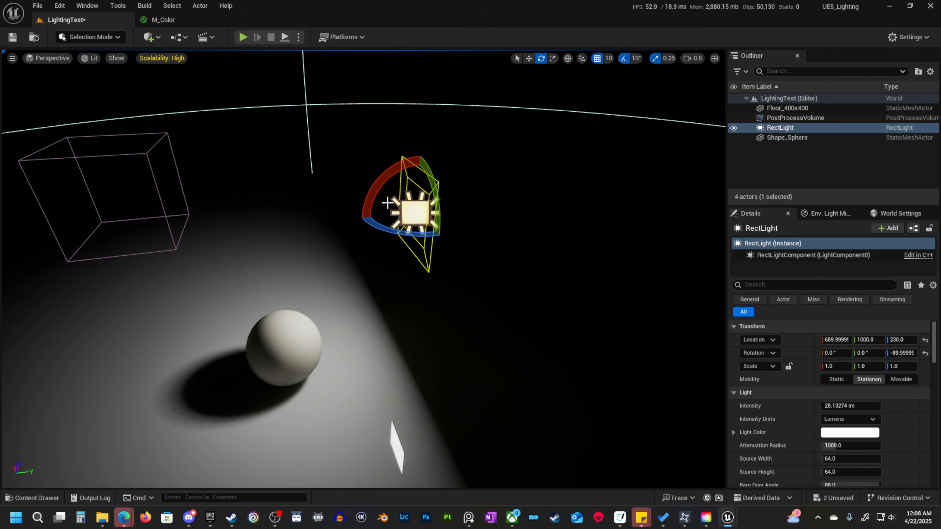
left_click_drag(393, 173, 431, 288)
key("a")
mouse_move(462, 297)
right_mouse_down()
mouse_move(483, 299)
mouse_move(471, 284)
right_mouse_up()
key("s")
key("w")
key("a")
key("s")
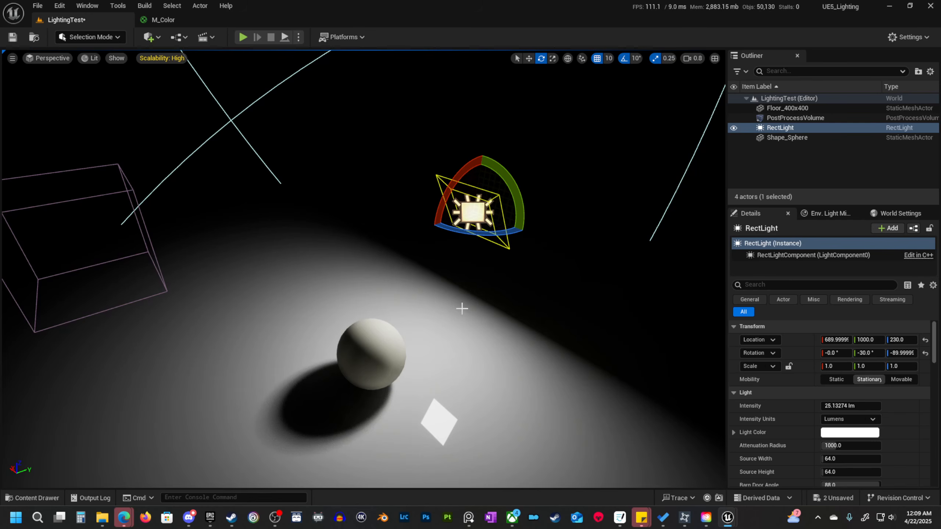
Enlarge the rect light's source to a width of 424 and a height of 232.
scroll(807, 450, "down", 3)
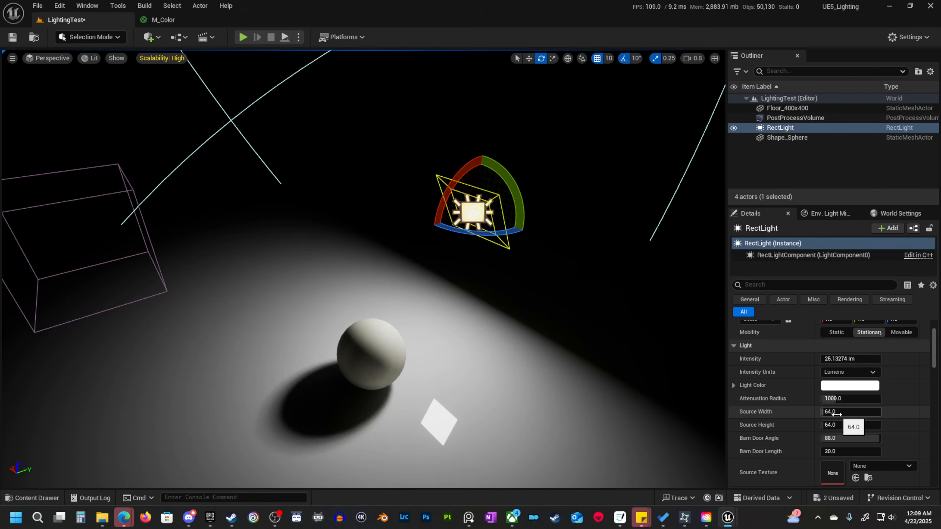
mouse_move(837, 413)
left_mouse_down()
mouse_move(883, 414)
mouse_move(846, 426)
left_mouse_up()
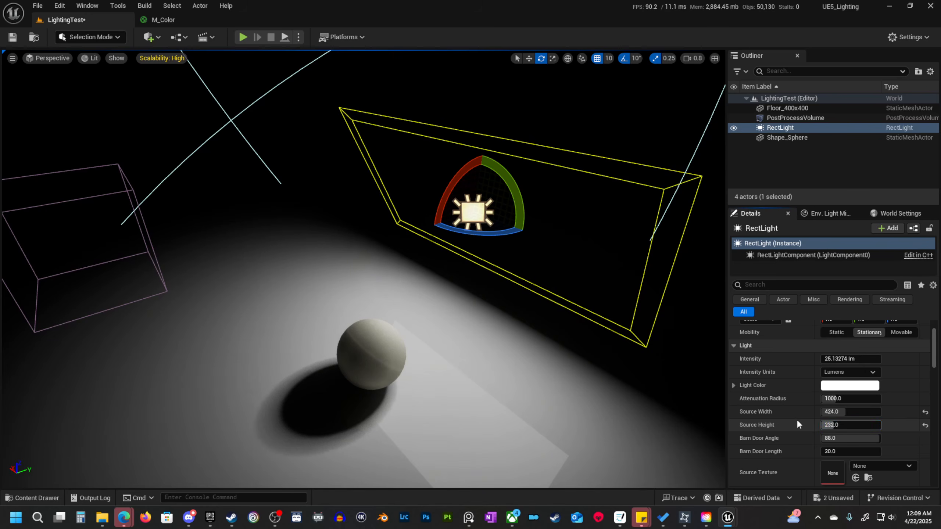
right_click_drag(555, 315, 546, 333)
key("s")
key("w")
scroll(513, 324, "down", 1)
key("s")
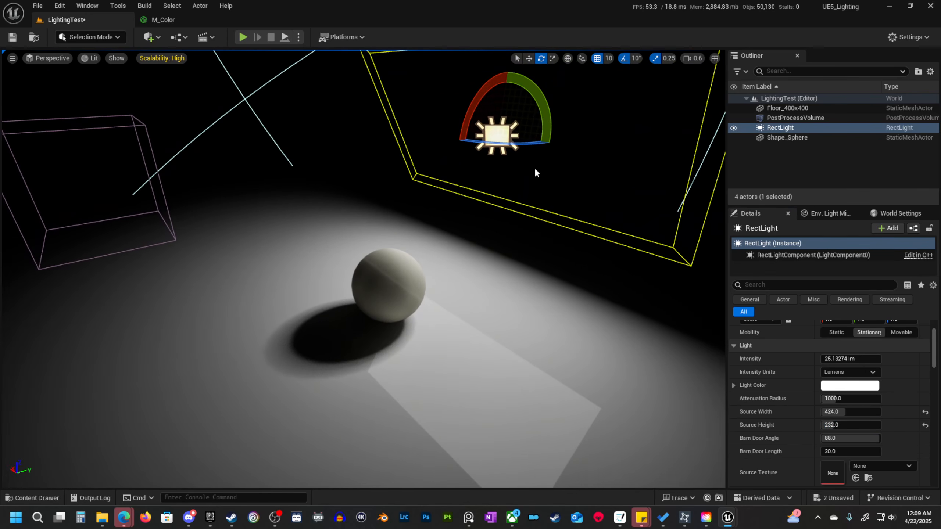
Raise the rect light to a height of 290 and reduce its source to 192 wide by 64 high.
key("w")
left_click_drag(501, 101, 509, 55)
key("s")
right_click_drag(519, 206, 526, 207)
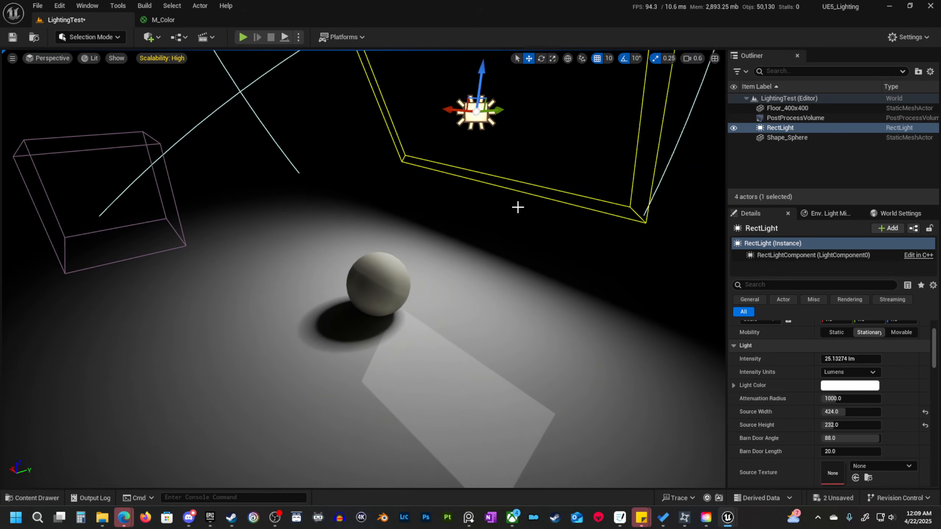
left_click_drag(858, 412, 826, 427)
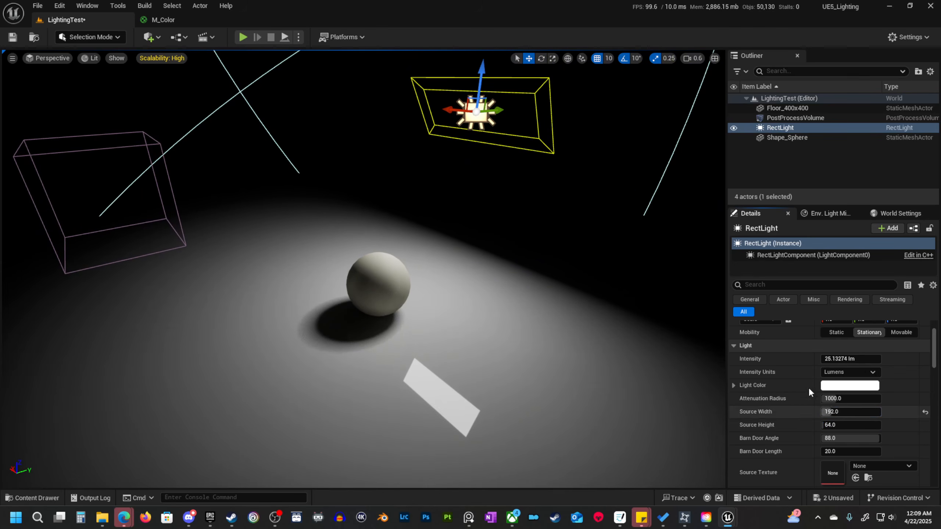
Find the rect light's ray tracing properties and set Cast Ray Traced Shadows to Enabled.
scroll(811, 417, "down", 2)
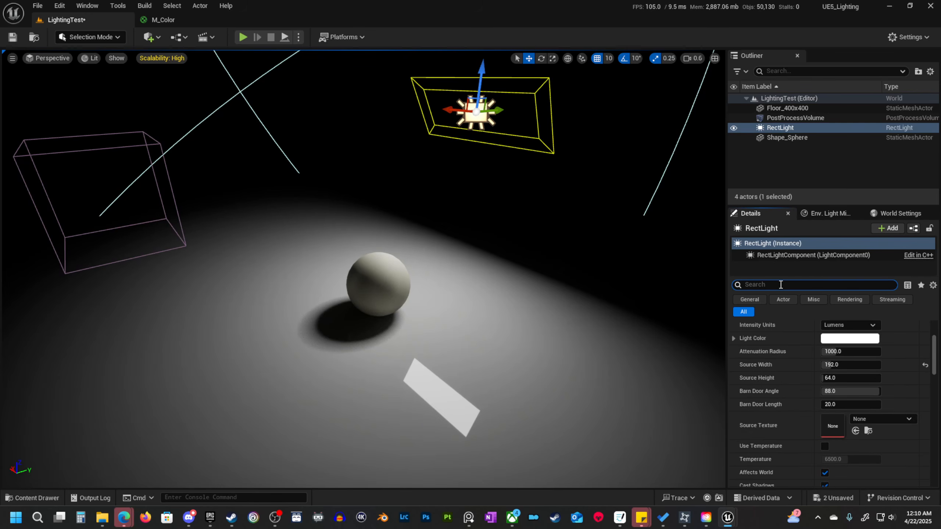
left_click(780, 285)
type("ray")
left_click(854, 353)
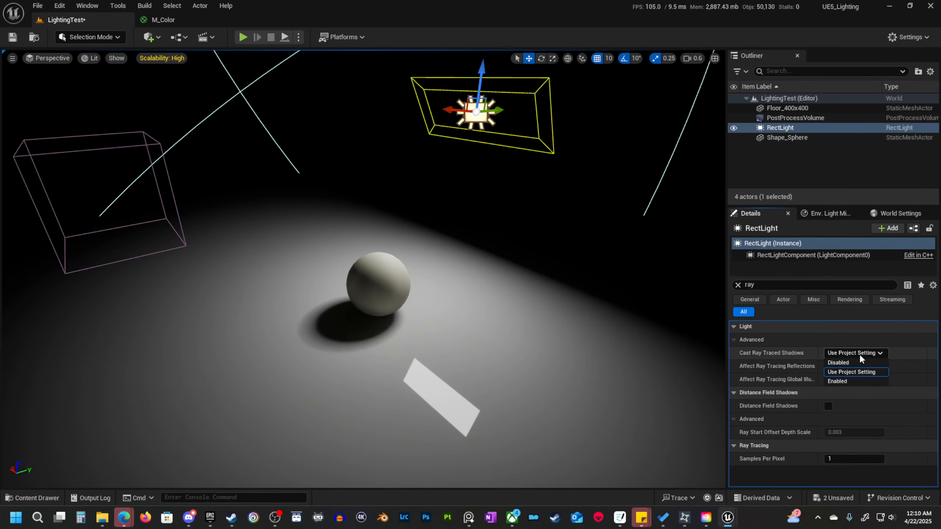
left_click(858, 381)
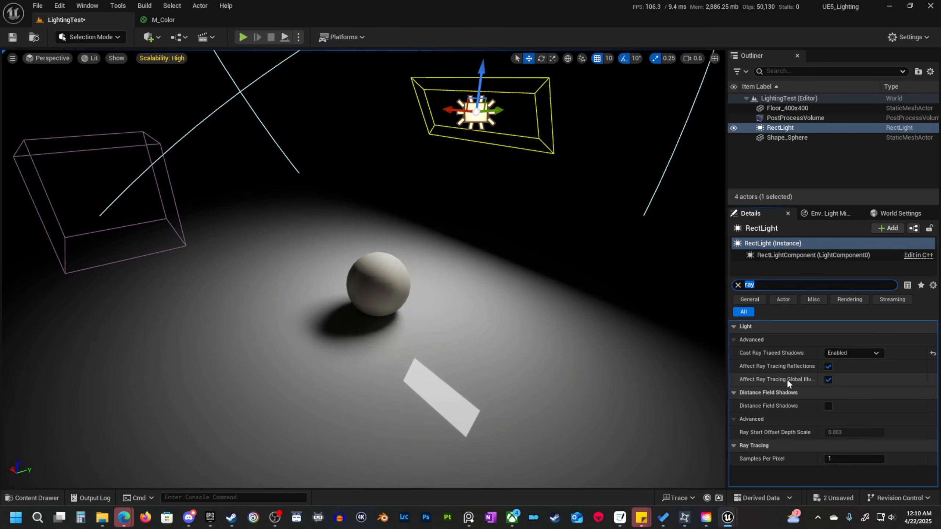
left_click(738, 285)
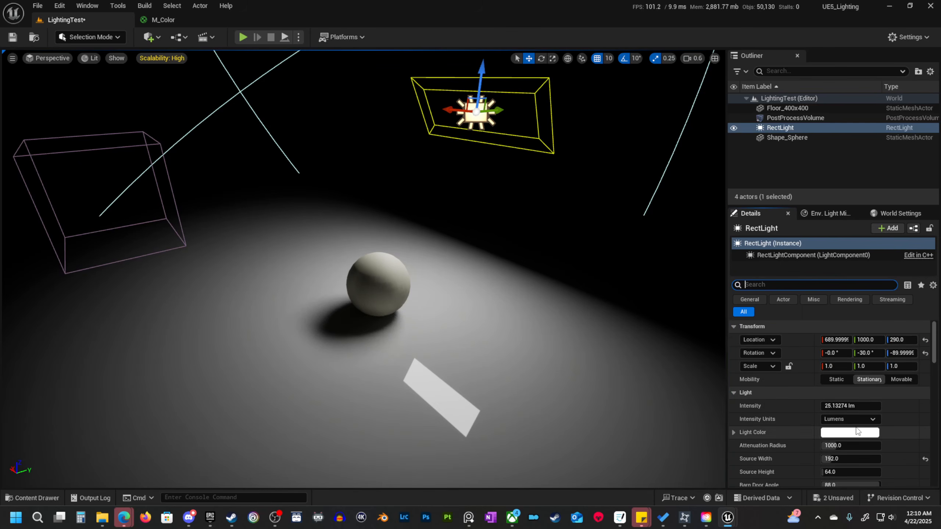
Reset the rect light's source width to its default of 64 and view the sphere's shadow closer.
left_click(925, 459)
scroll(901, 466, "down", 2)
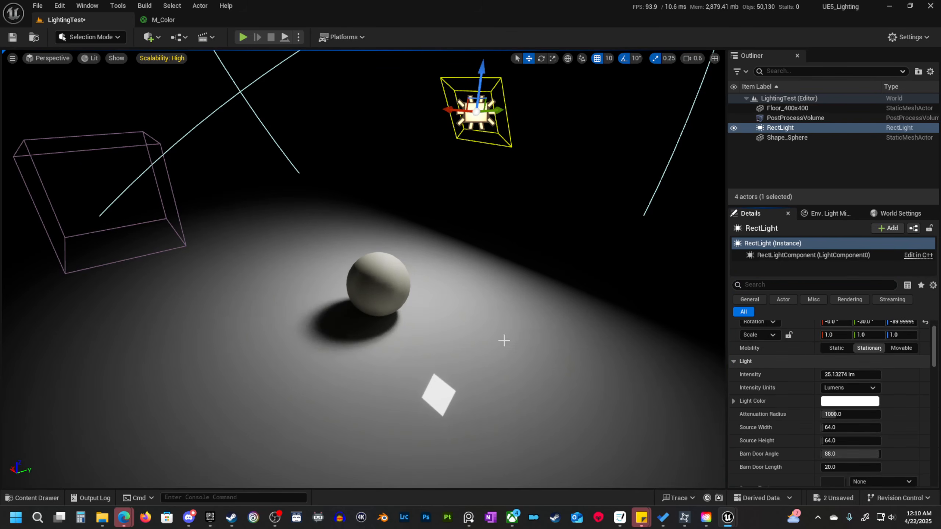
key("w")
mouse_move(504, 340)
right_mouse_down()
mouse_move(514, 348)
mouse_move(518, 340)
right_mouse_up()
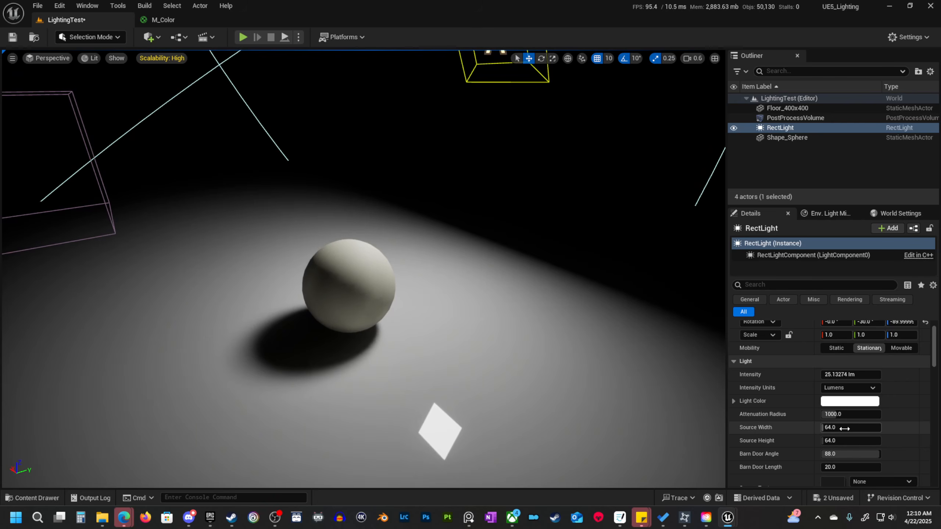
Set the rect light's source width to 232 and its source height to 328.
left_click_drag(845, 429, 910, 441)
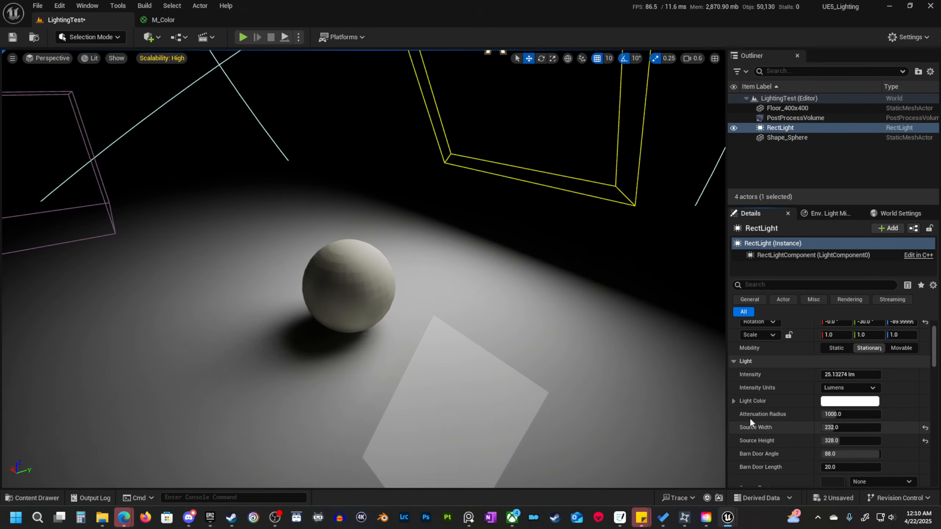
key("s")
right_click_drag(578, 352, 582, 337)
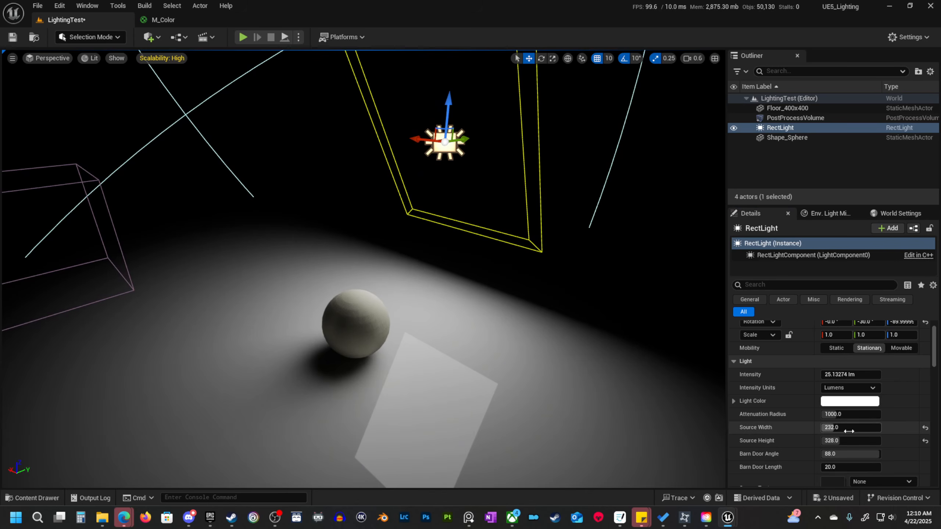
Widen the rect light's source to 816.
left_click_drag(848, 430, 889, 431)
key("s")
right_click_drag(396, 206, 412, 199)
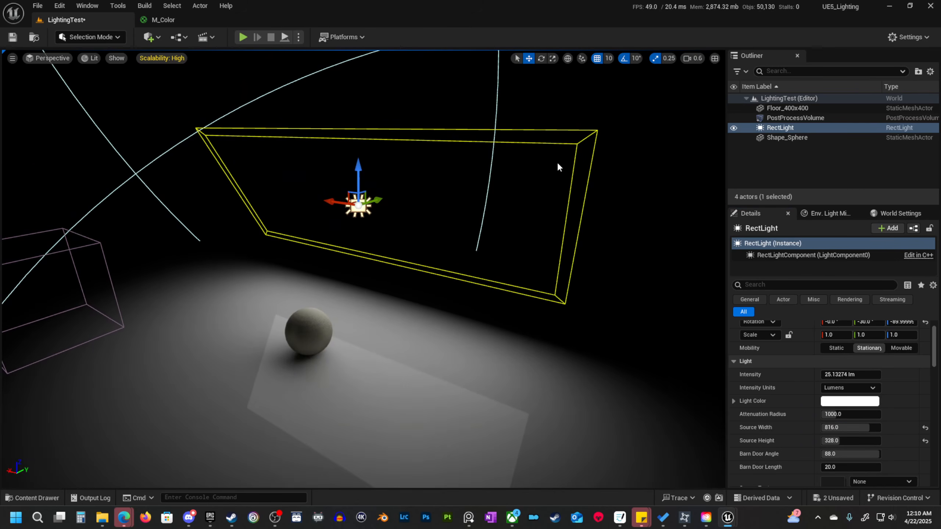
Examine the softness of the sphere's shadow and the rectangular floor reflection from several angles and distances.
key("w")
right_click_drag(395, 310, 378, 326)
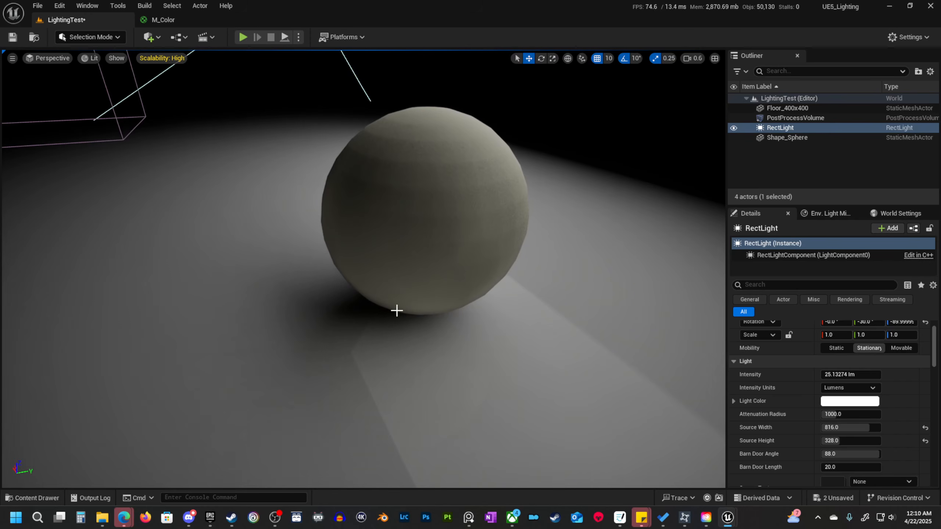
right_click_drag(320, 324, 356, 320)
key("s")
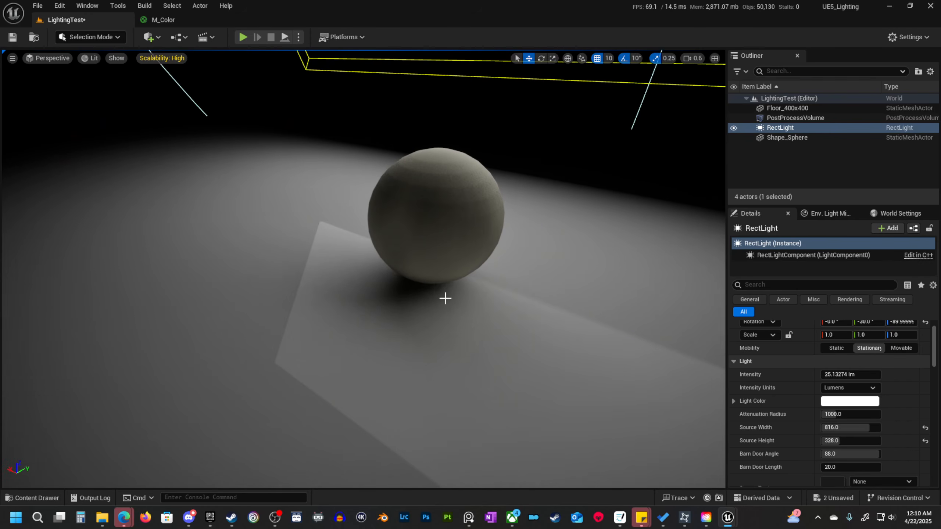
key("d")
right_click_drag(531, 240, 491, 241)
key("d")
right_click_drag(501, 286, 492, 304)
key("a")
key("s")
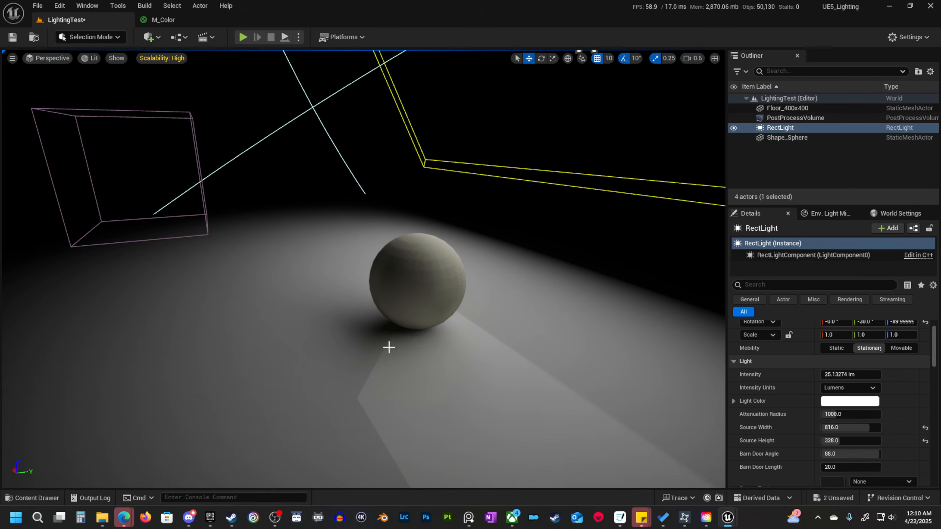
key("a")
right_click_drag(414, 353, 499, 347)
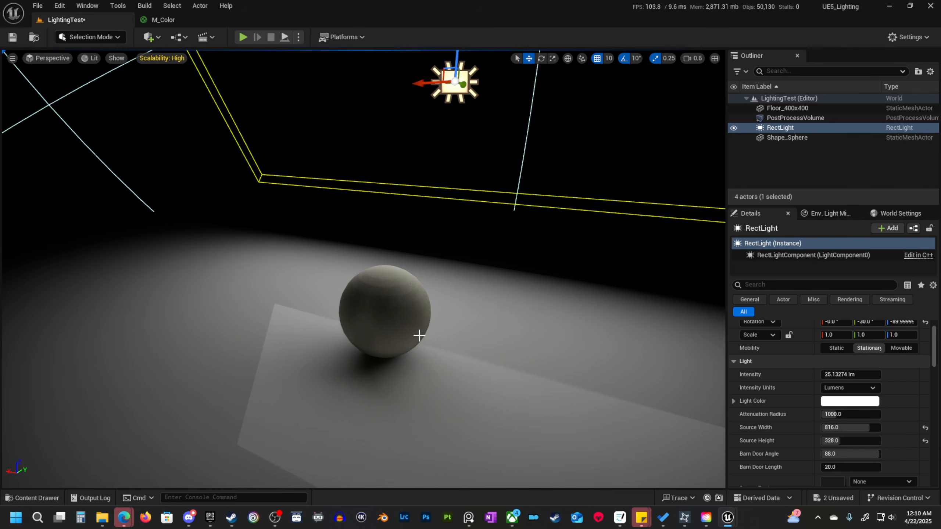
right_click_drag(419, 336, 441, 336)
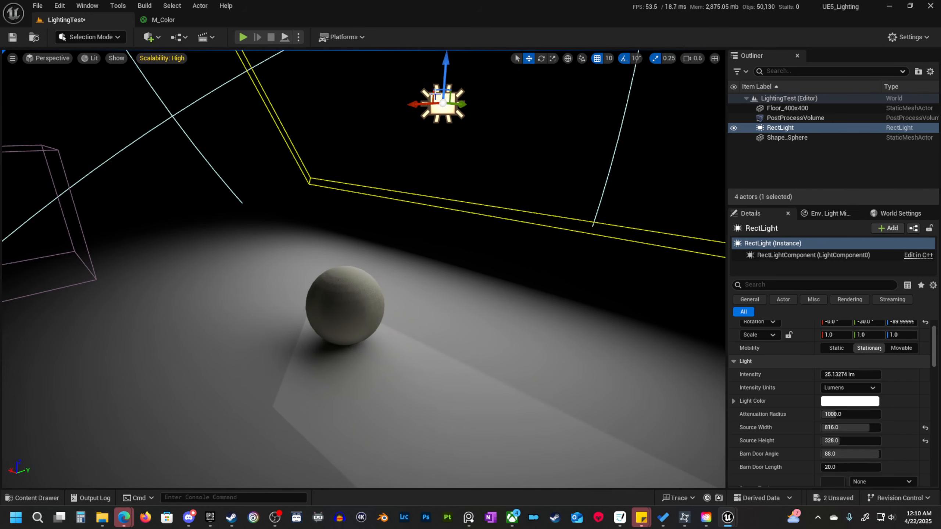
key("s")
right_click_drag(405, 379, 442, 378)
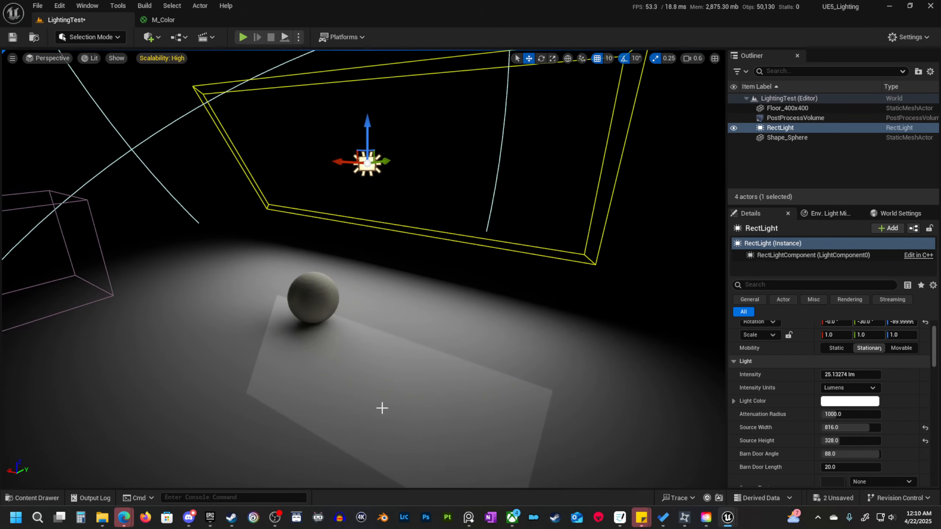
right_click_drag(430, 347, 432, 346)
key("w")
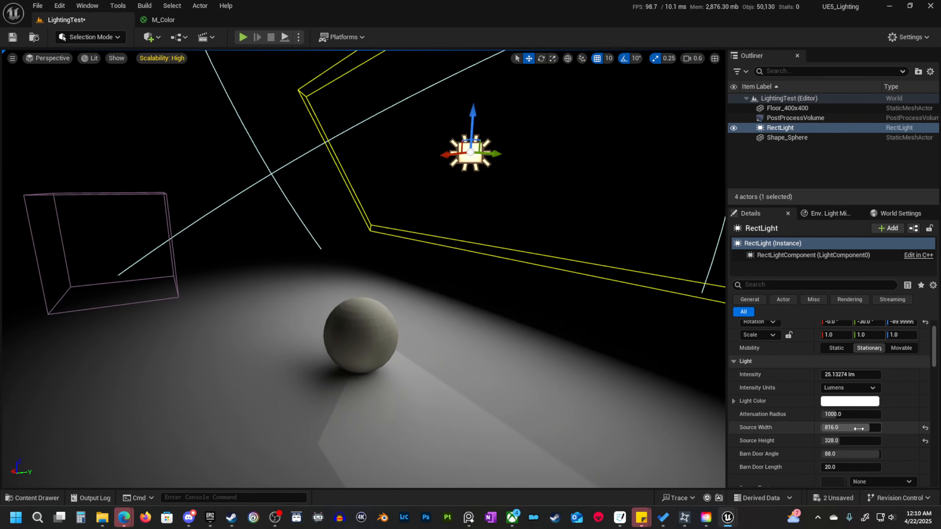
Shrink the rect light's source, restoring both its source width and source height to the default of 64.
left_click_drag(869, 428, 830, 441)
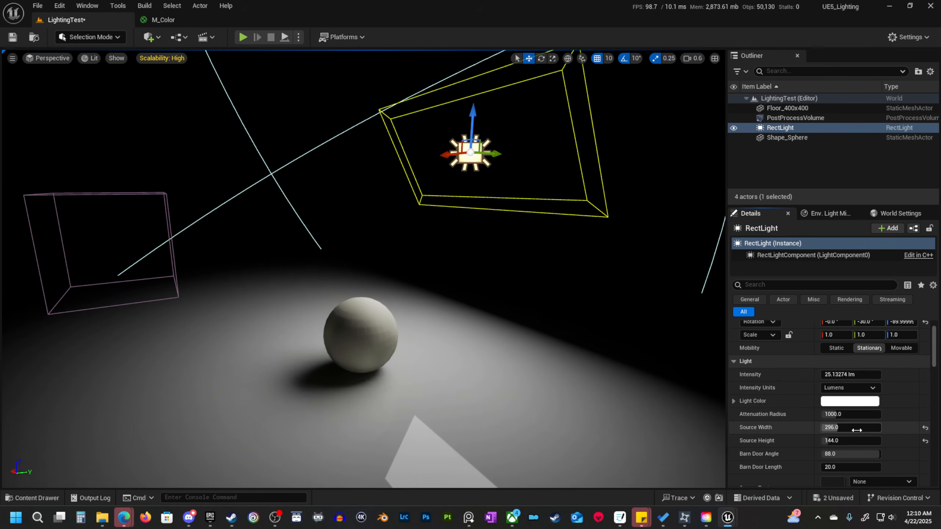
left_click_drag(856, 429, 847, 429)
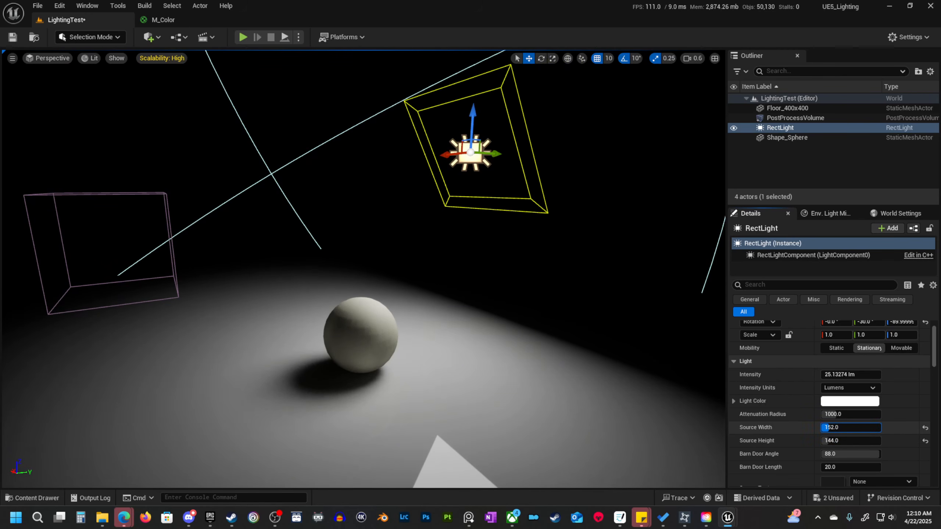
left_click(925, 427)
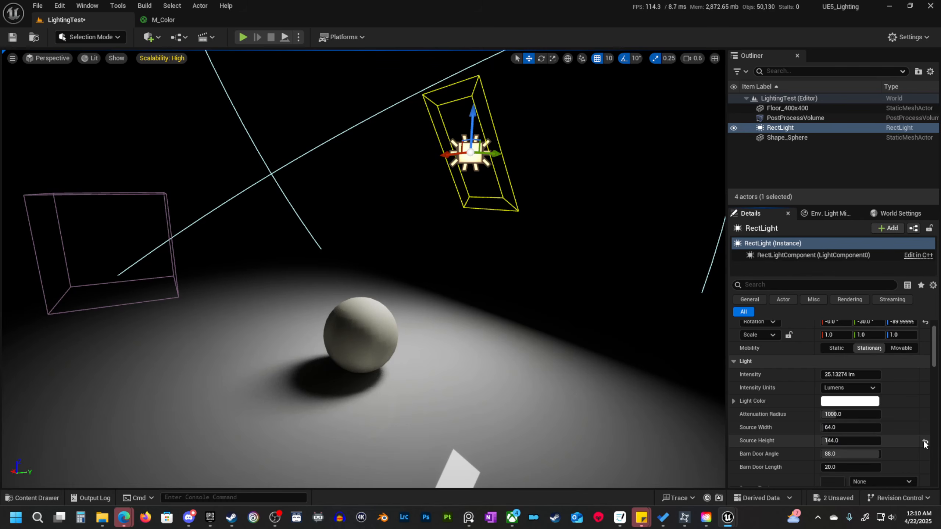
left_click(925, 444)
mouse_move(531, 318)
right_mouse_down()
mouse_move(515, 317)
mouse_move(537, 318)
right_mouse_up()
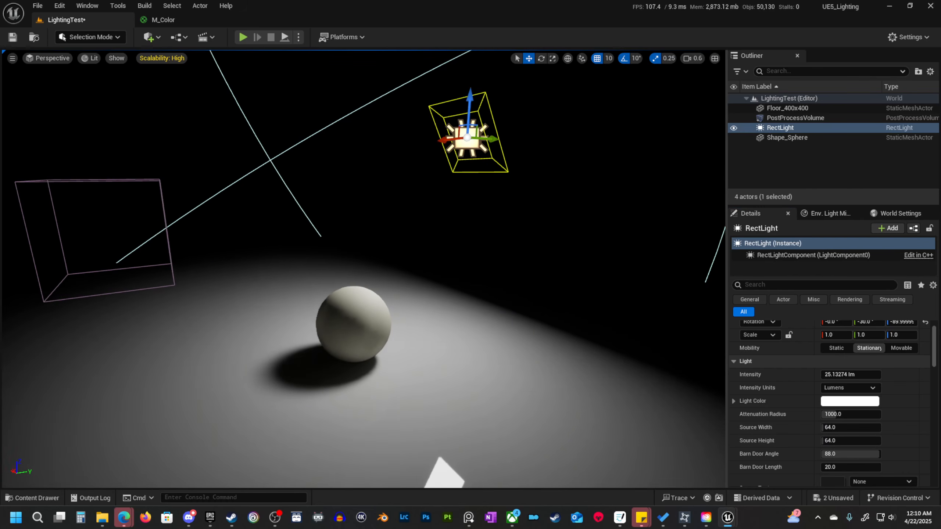
left_click_drag(537, 319, 542, 319, "alt")
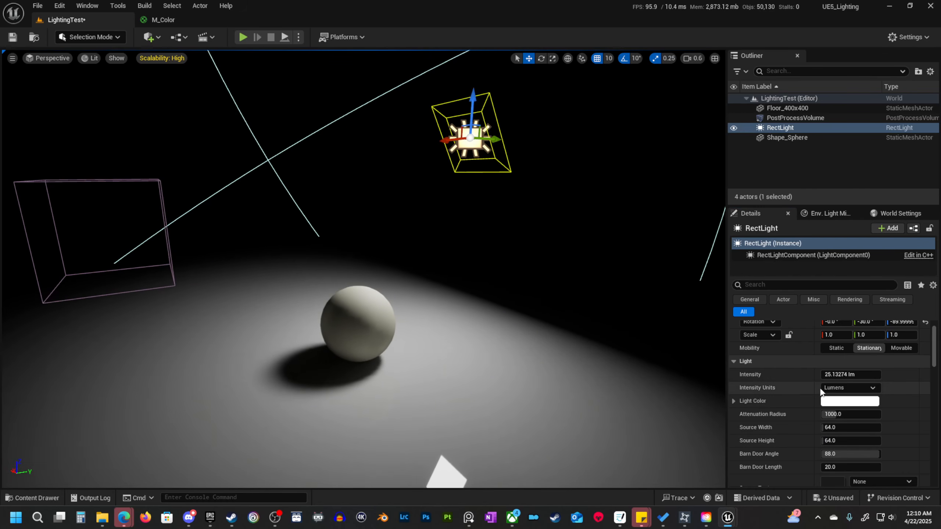
Look up the rect light's "ray" settings and try Cast Ray Traced Shadows as Disabled, finishing with Use Project Setting.
left_click(786, 288)
type("ray")
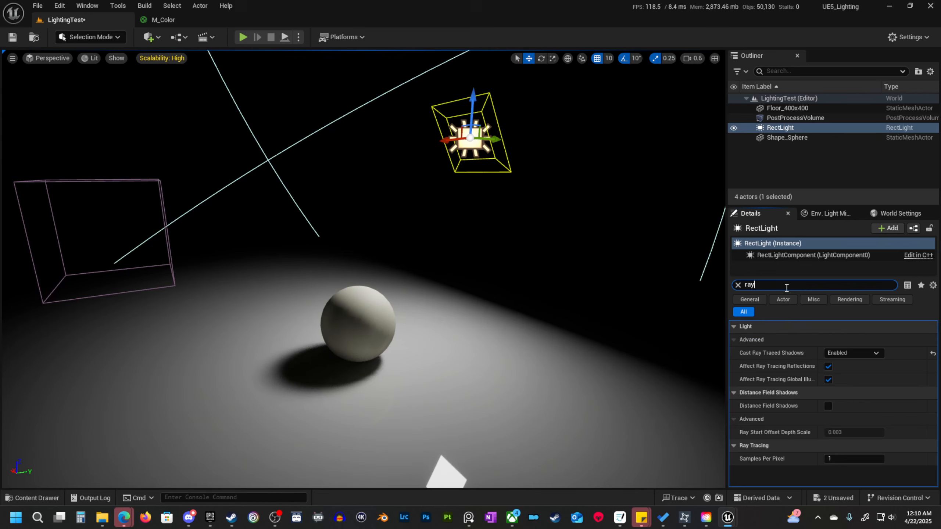
left_click(852, 353)
left_click(861, 366)
left_click(852, 353)
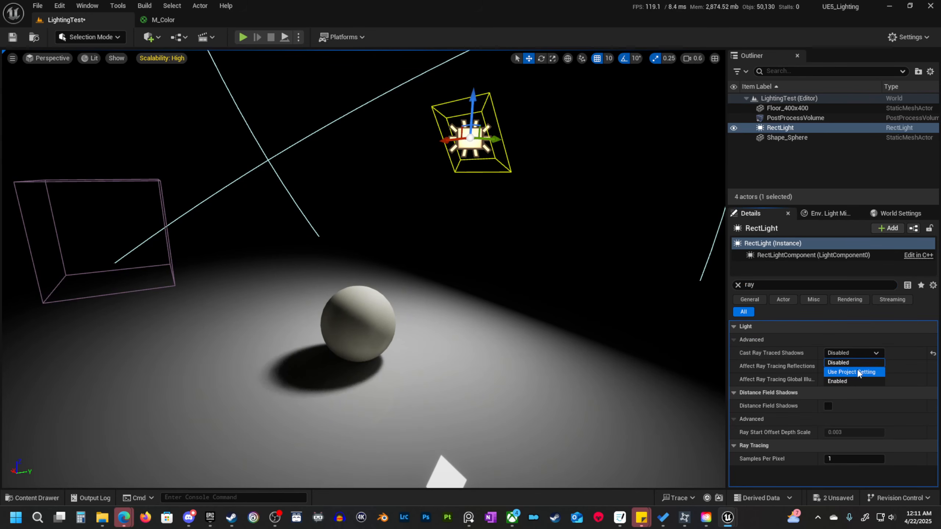
left_click(860, 373)
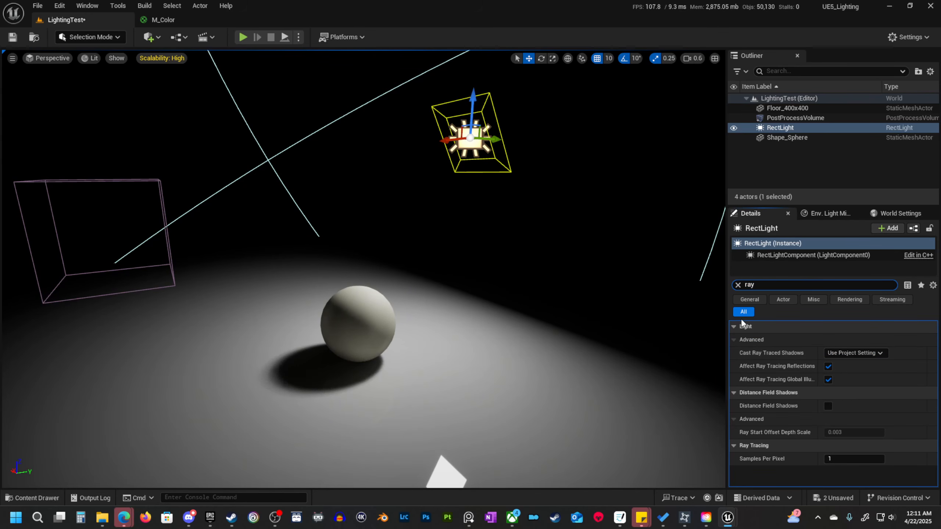
left_click(739, 284)
Raise the rect light's intensity to about 99.84 lumens.
scroll(852, 440, "down", 2)
scroll(852, 437, "down", 2)
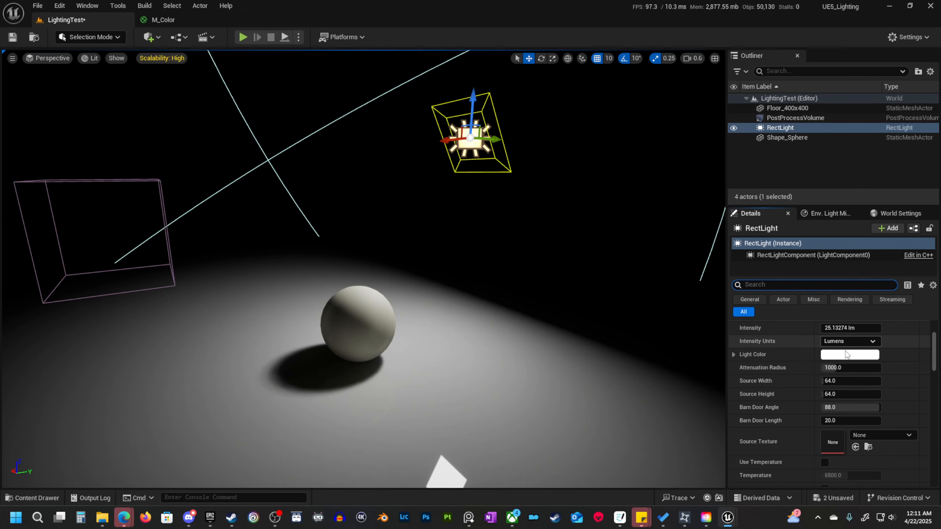
left_click_drag(849, 327, 885, 328)
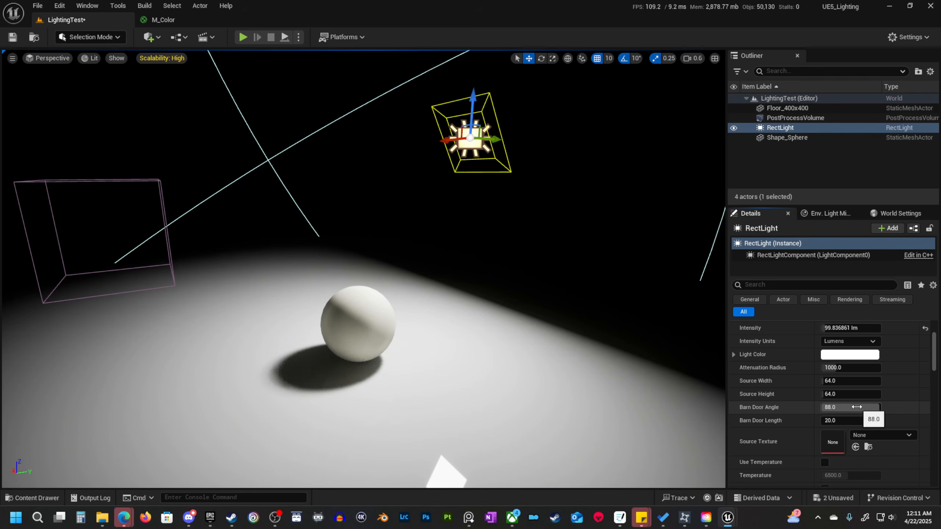
Narrow the rect light's barn door angle to about 50.56 and view the barn door outline up close.
left_click_drag(850, 407, 830, 407)
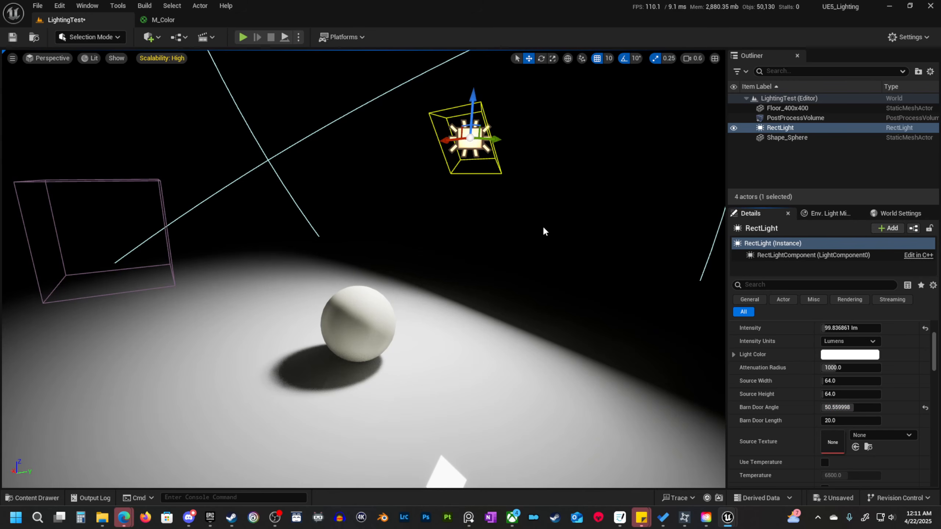
right_click_drag(511, 251, 488, 240)
key("w")
scroll(511, 250, "down", 1)
key("d")
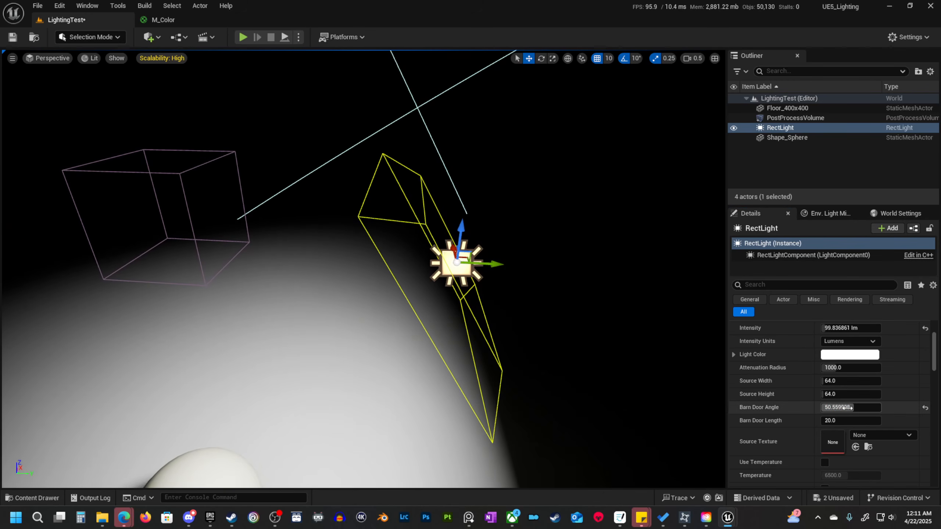
Set the rect light's barn door angle to 0 and inspect the barn doors and the light falloff around the sphere.
left_click_drag(852, 407, 820, 407)
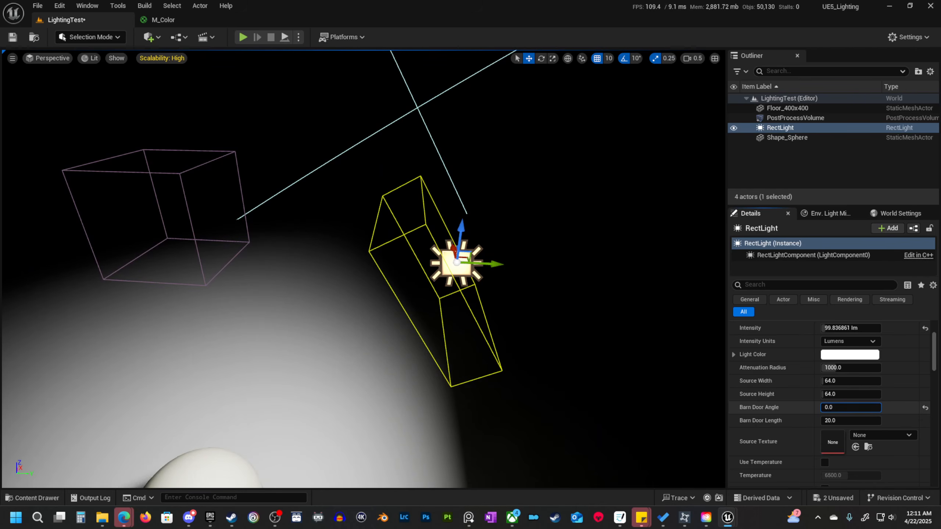
key("q")
right_click_drag(514, 255, 576, 222)
key("a")
key("e")
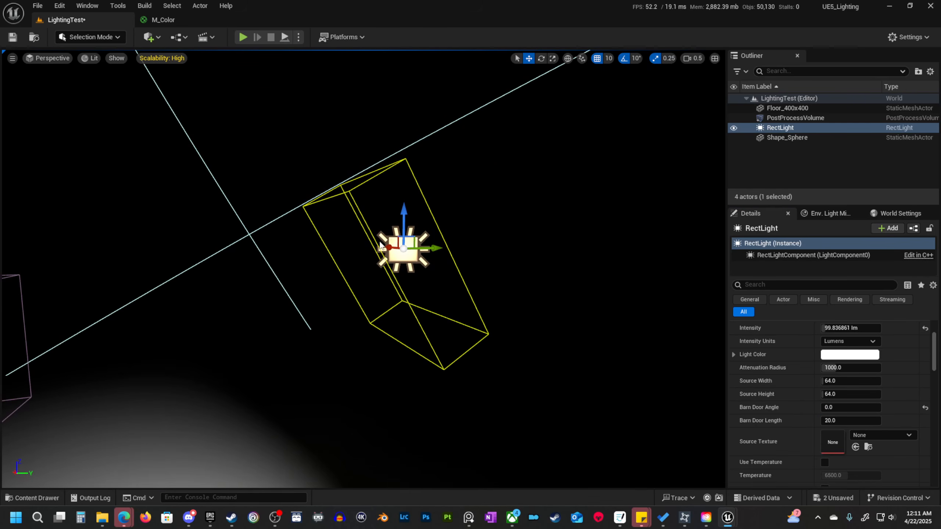
key("a")
key("s")
right_click_drag(480, 268, 527, 279)
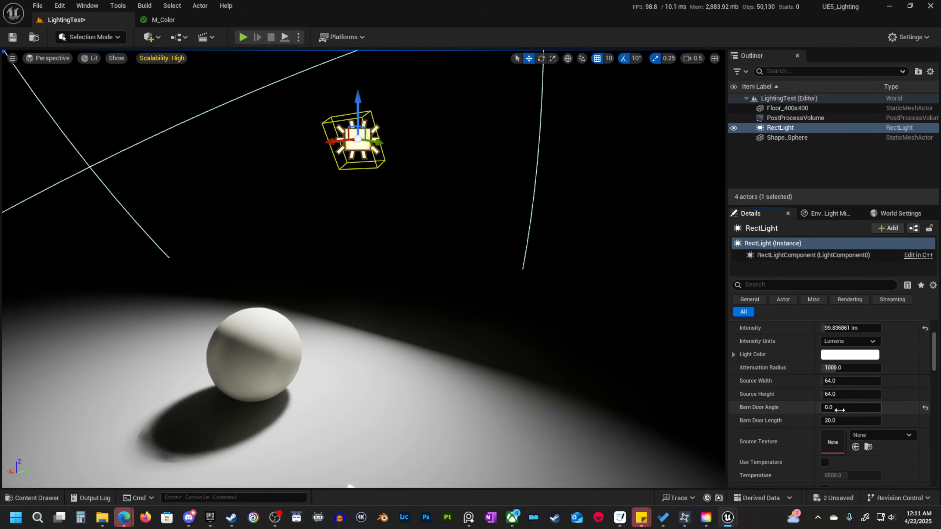
Shorten the rect light's barn door length to about 2.2 and try an angle of about 48.24 before entering 0.
left_click_drag(848, 407, 825, 420)
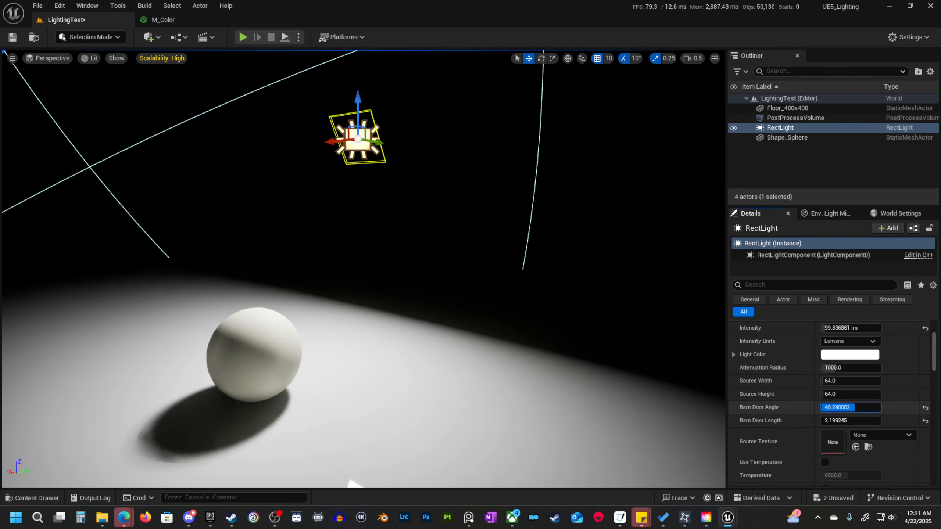
type("0")
key("Return")
key("d")
mouse_move(533, 201)
right_mouse_down()
mouse_move(511, 174)
mouse_move(497, 196)
mouse_move(533, 201)
right_mouse_up()
scroll(534, 201, "up", 2)
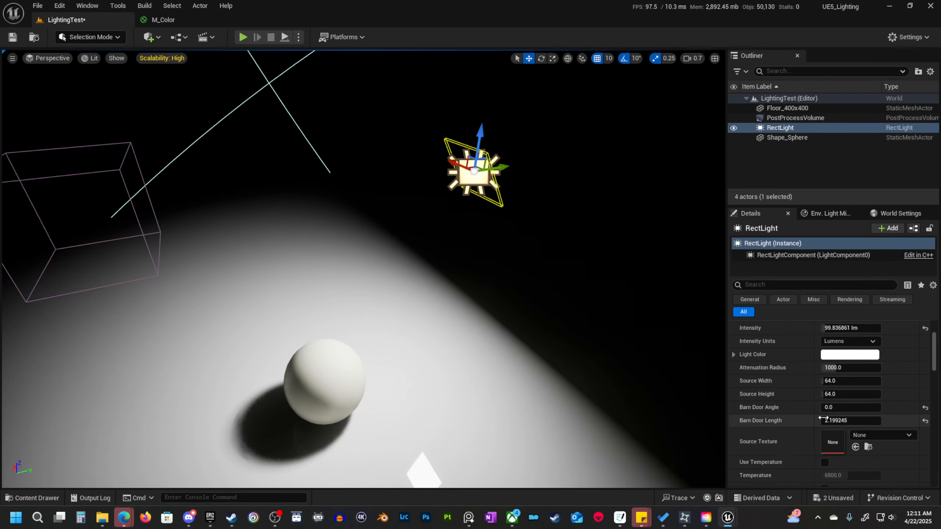
Lengthen the rect light's barn doors to about 165 and view the narrowed beam from farther away.
left_click_drag(843, 422, 881, 421)
right_click_drag(519, 260, 485, 256)
right_click_drag(398, 227, 397, 233)
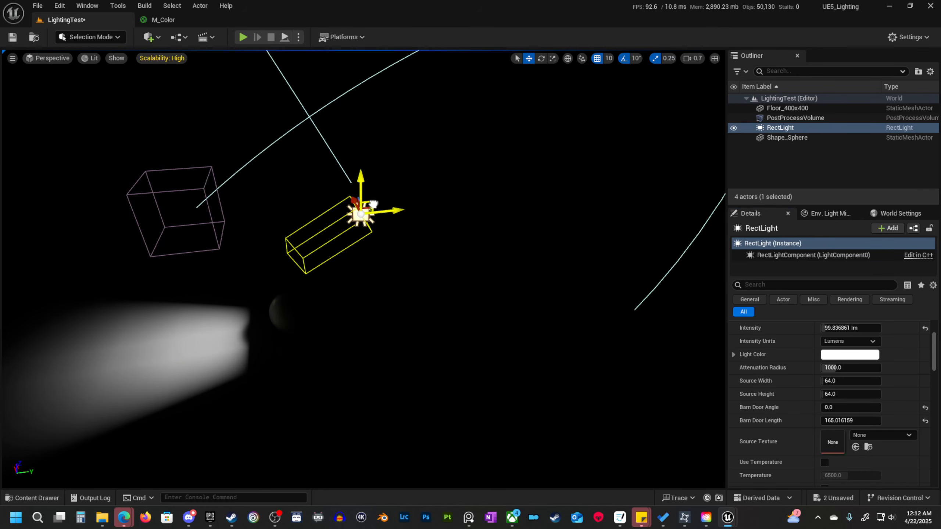
Move the rect light to about X 690, Y 1300, Z 410 and tilt it to -40° so its beam covers the sphere.
left_click_drag(373, 204, 522, 222)
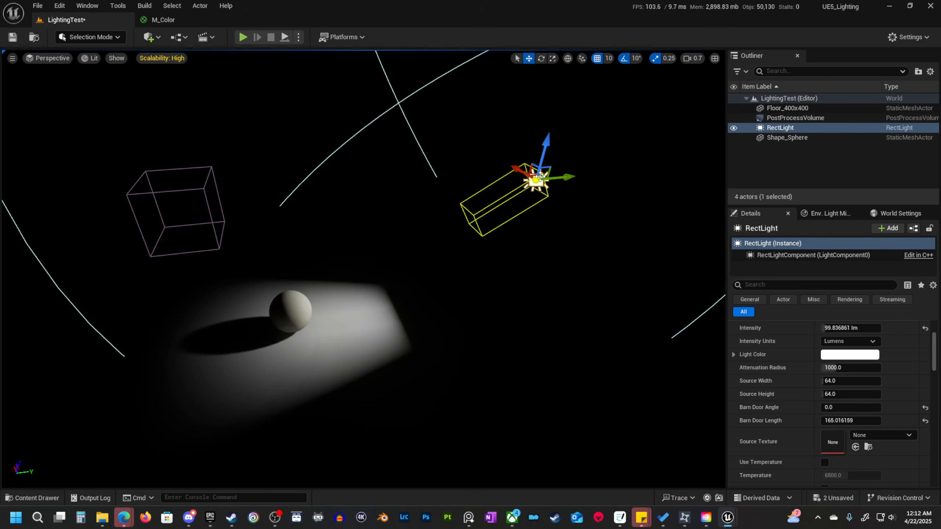
left_click_drag(539, 178, 541, 111)
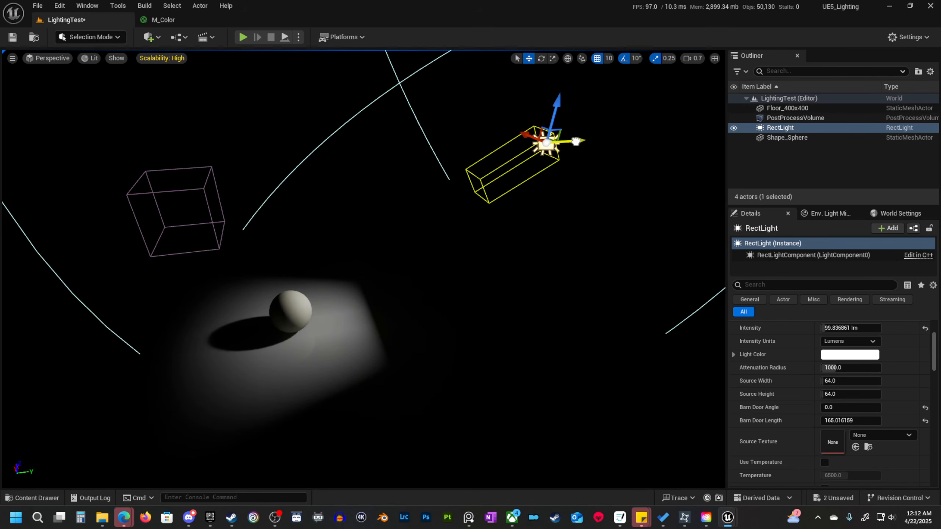
left_click_drag(575, 141, 531, 156)
key("e")
key("w")
right_click_drag(508, 152, 499, 141)
key("e")
mouse_move(466, 122)
left_mouse_down()
mouse_move(453, 145)
mouse_move(459, 134)
left_mouse_up()
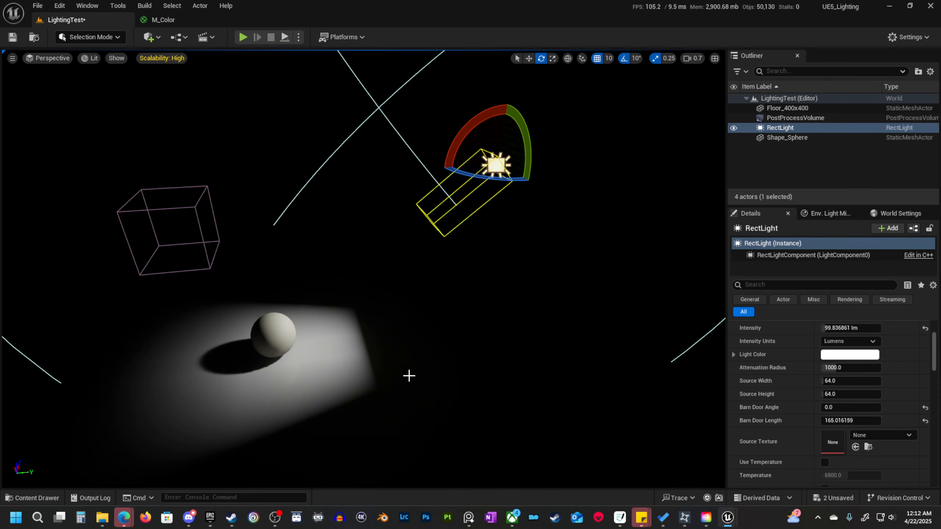
mouse_move(418, 369)
right_mouse_down()
mouse_move(420, 378)
mouse_move(420, 367)
right_mouse_up()
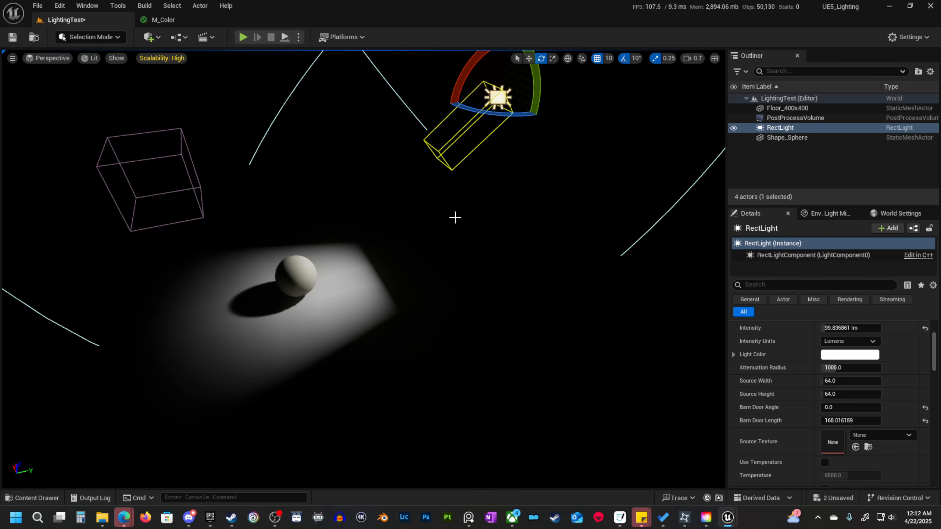
Reset the rect light's barn door length to 20 and angle to 88, and look over the lit floor and remaining light settings.
left_click_drag(848, 420, 806, 420)
left_click(925, 421)
left_click(925, 408)
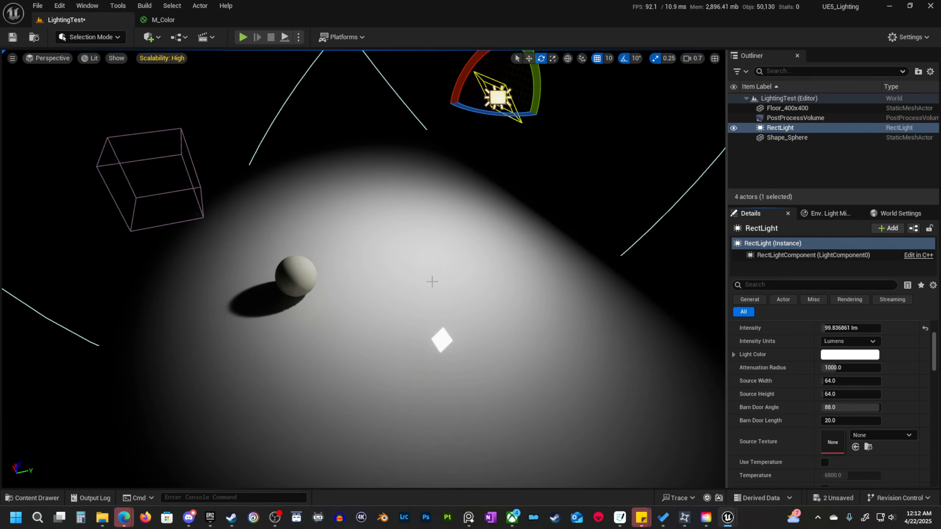
right_click_drag(431, 281, 459, 278)
scroll(796, 415, "down", 5)
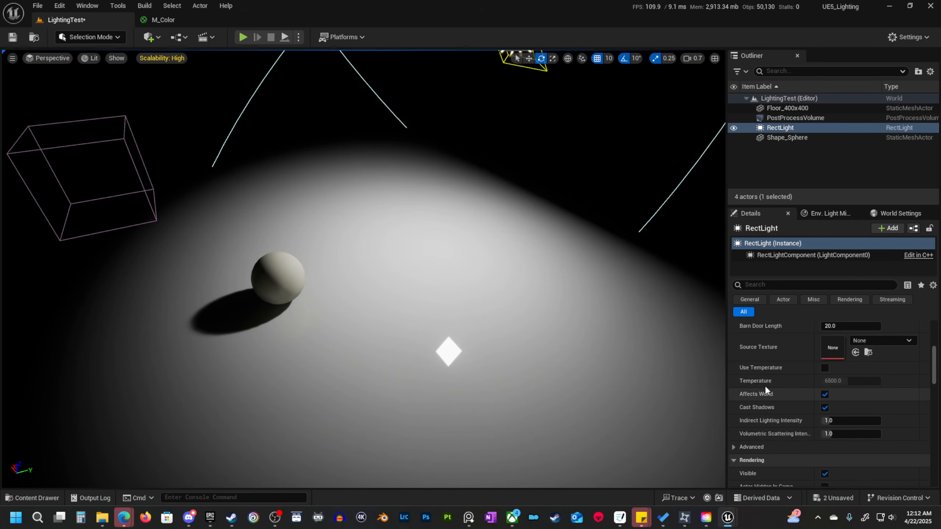
key("s")
right_click_drag(511, 282, 490, 216)
key("w")
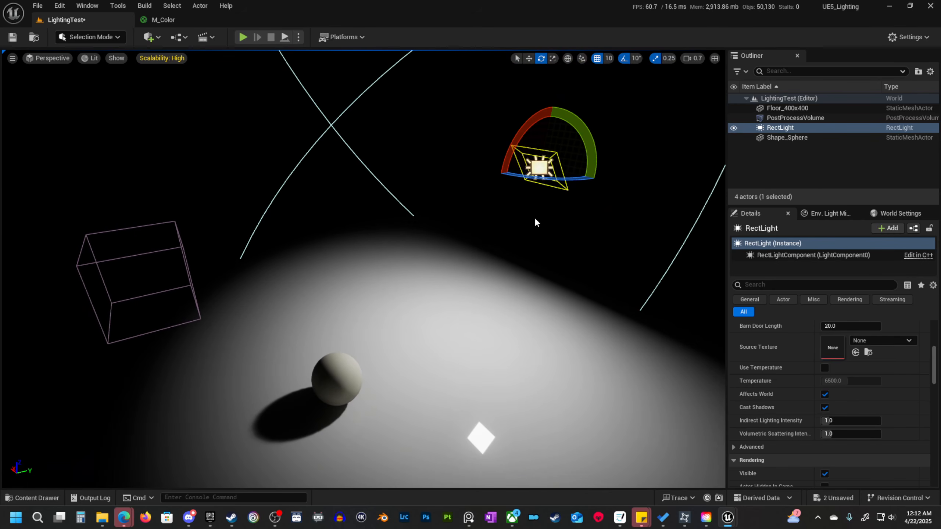
Compare the rect light's mobility options, set it to Static, and examine the sphere's shadow on the floor.
scroll(802, 384, "up", 5)
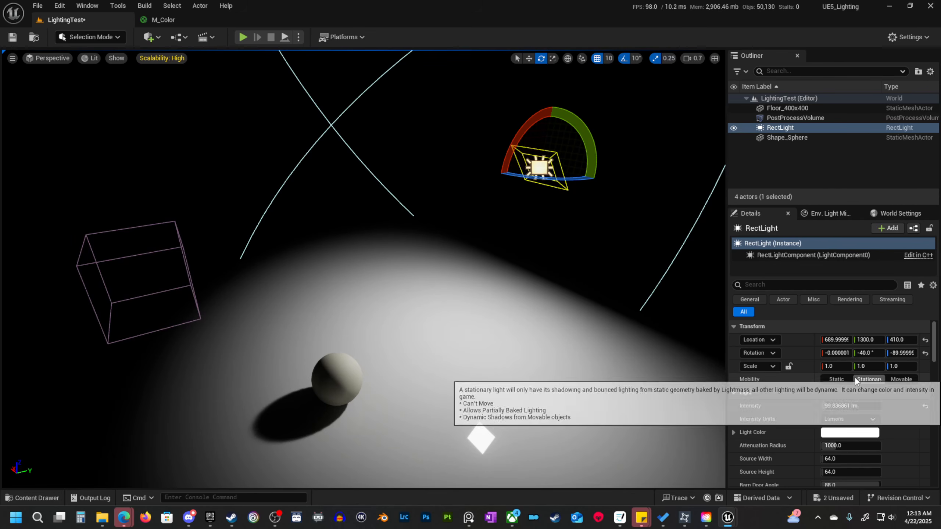
left_click(869, 379)
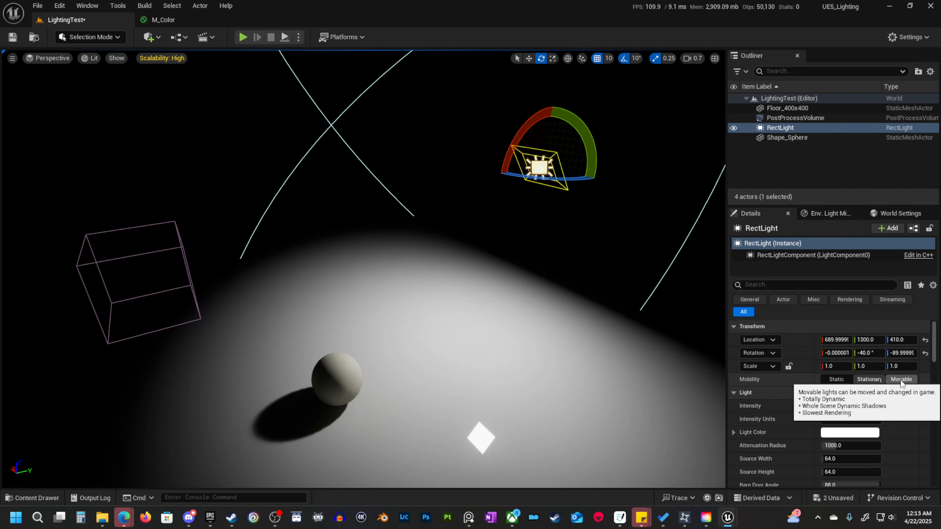
left_click(867, 380)
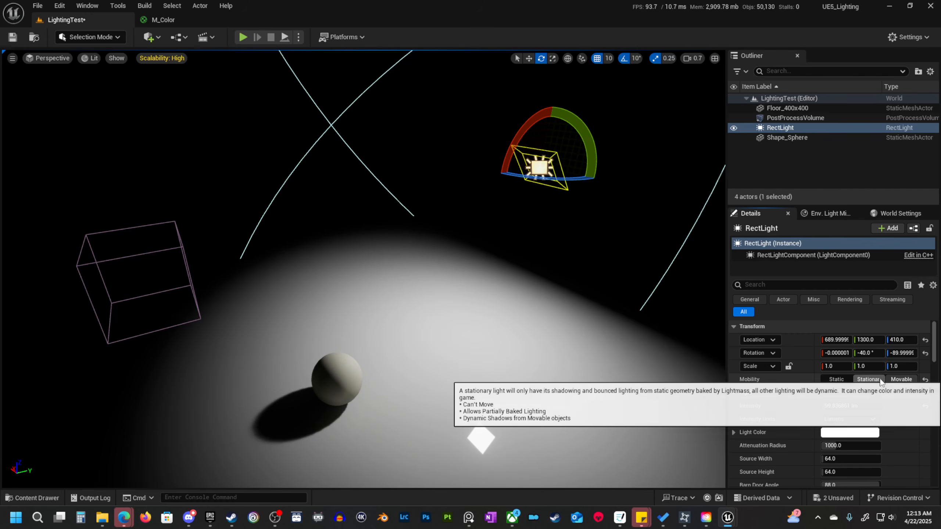
left_click(837, 380)
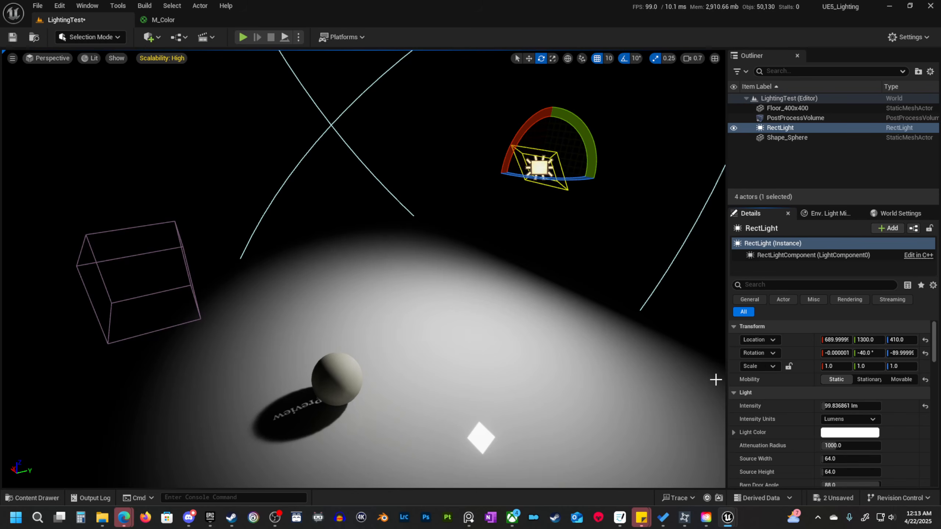
key("q")
right_click_drag(415, 275, 365, 255)
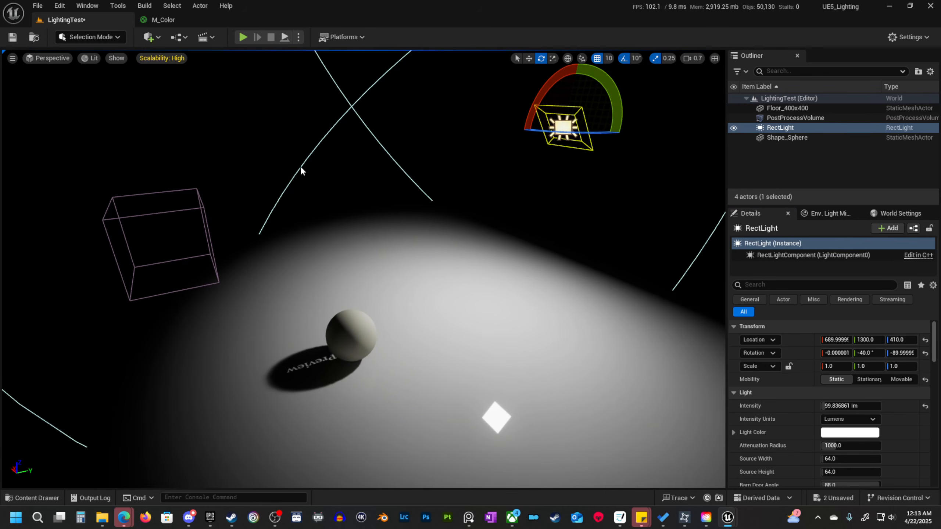
right_click_drag(429, 335, 434, 354)
key("w")
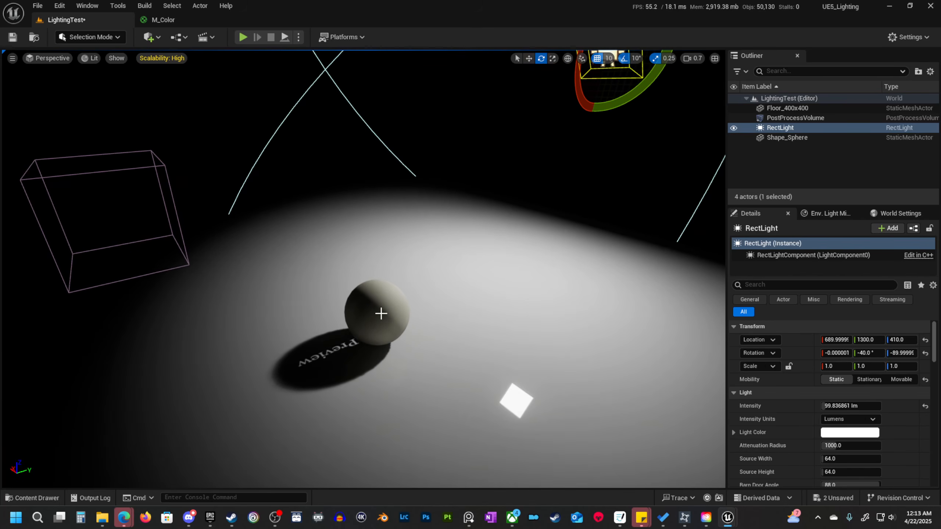
Try moving the sphere along X to 760 under the static light, and undo the sphere's moves.
left_click(379, 318)
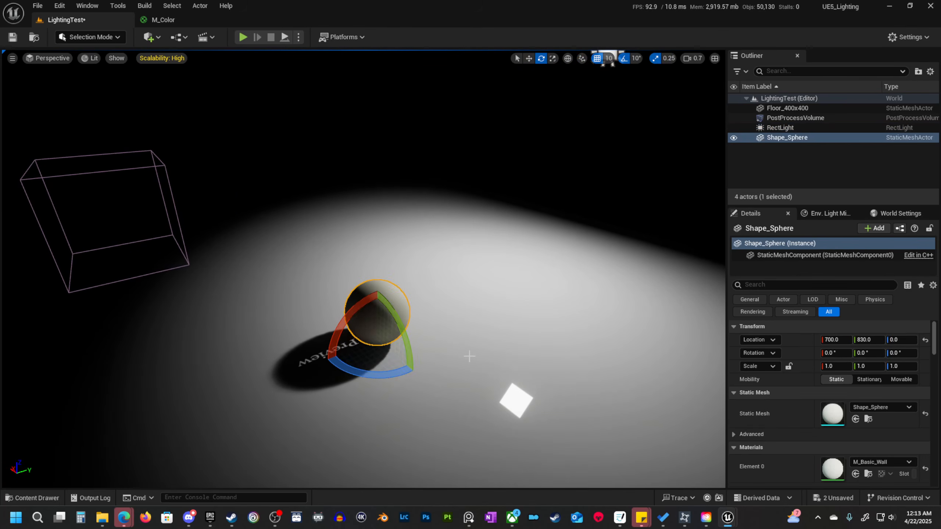
key("w")
left_click_drag(359, 330, 344, 307)
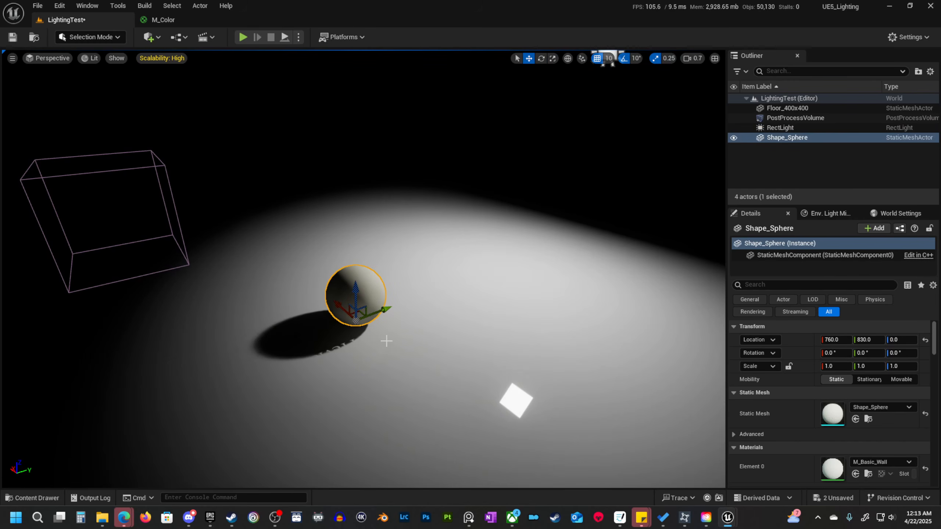
key("ctrl+z")
mouse_move(361, 324)
left_mouse_down()
mouse_move(295, 257)
mouse_move(350, 314)
left_mouse_up()
key("ctrl+z")
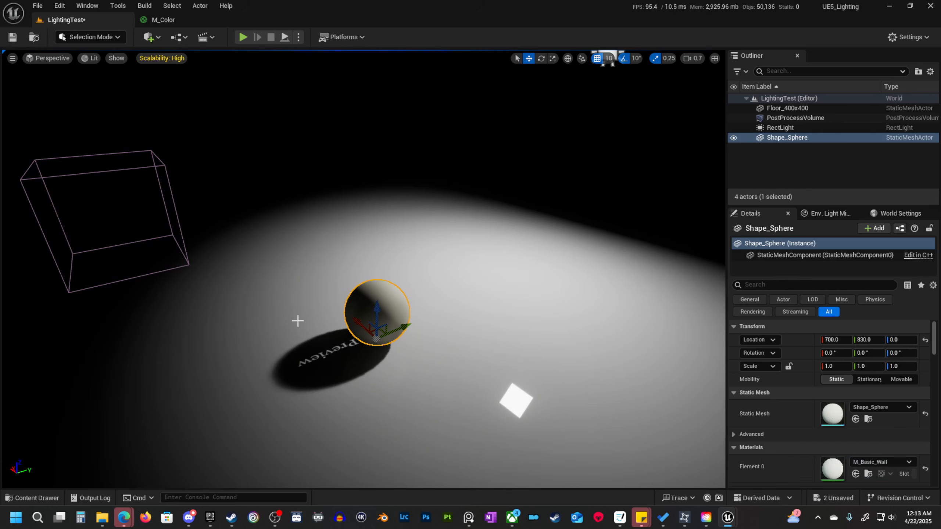
key("s")
right_click_drag(377, 381, 396, 380)
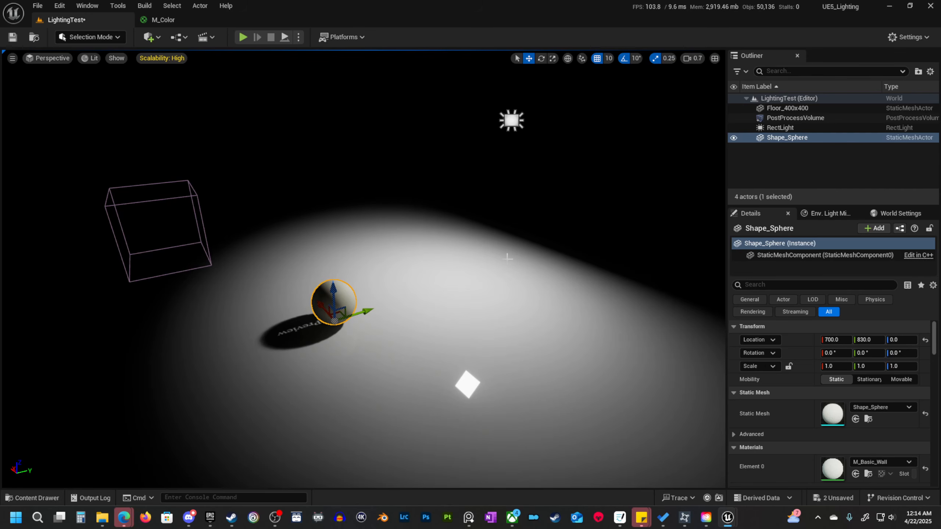
Examine the sphere's preview shadow under the static light, and set the sphere's mobility to Stationary.
right_click_drag(484, 241, 485, 243)
key("w")
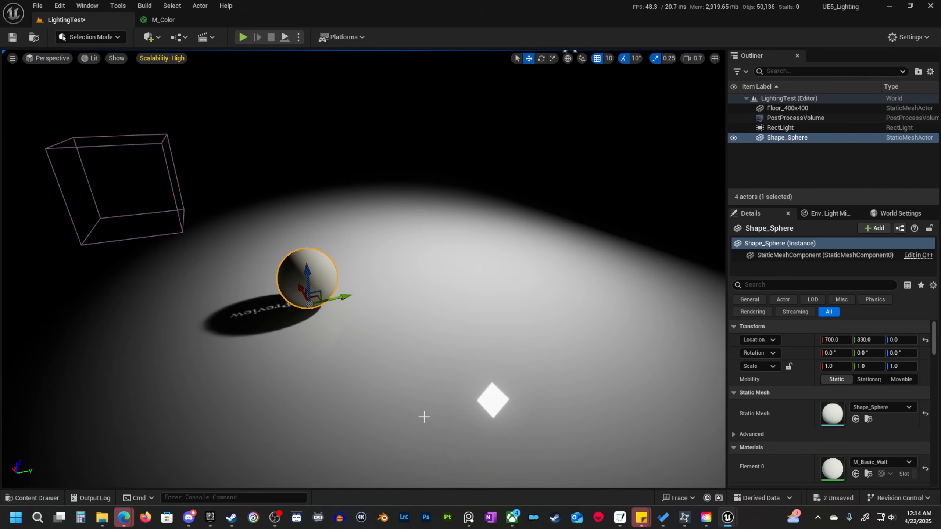
right_click_drag(360, 406, 275, 389)
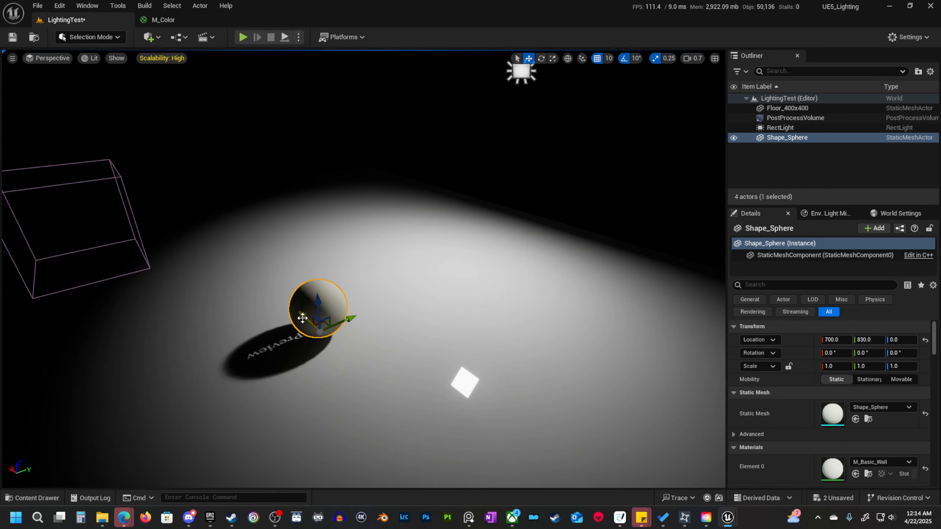
right_click_drag(308, 320, 319, 338)
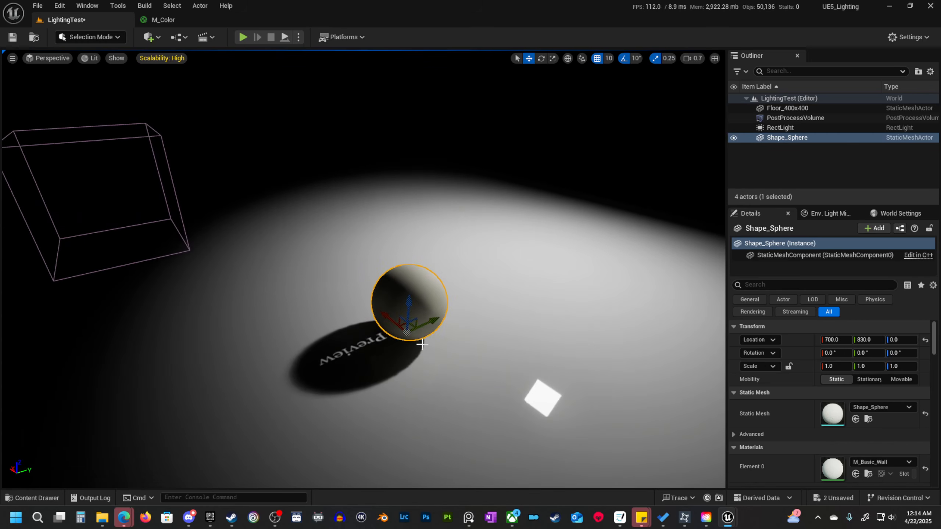
right_click_drag(490, 351, 455, 342)
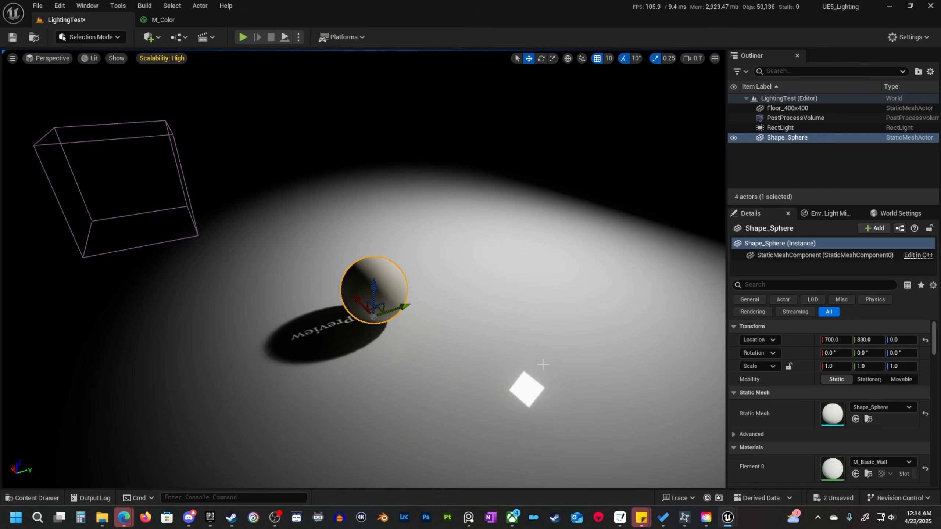
left_click(868, 379)
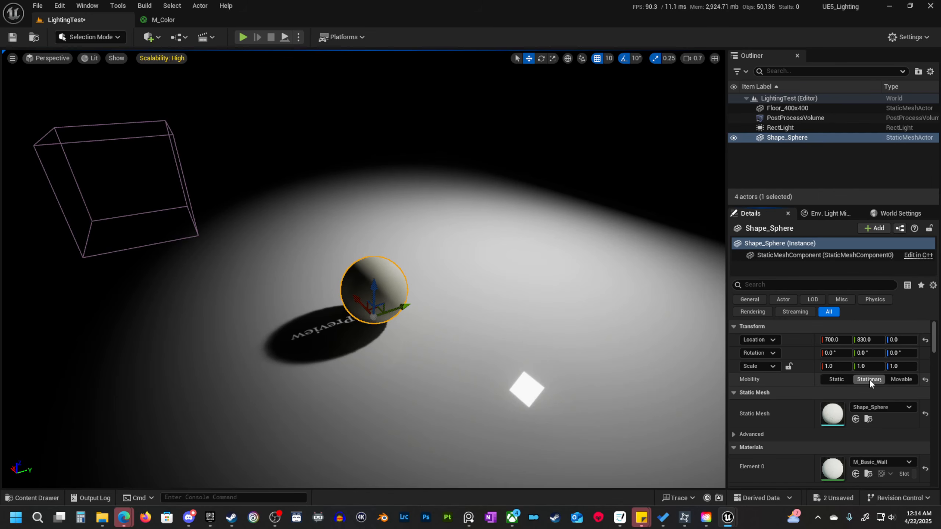
right_click_drag(557, 362, 505, 335)
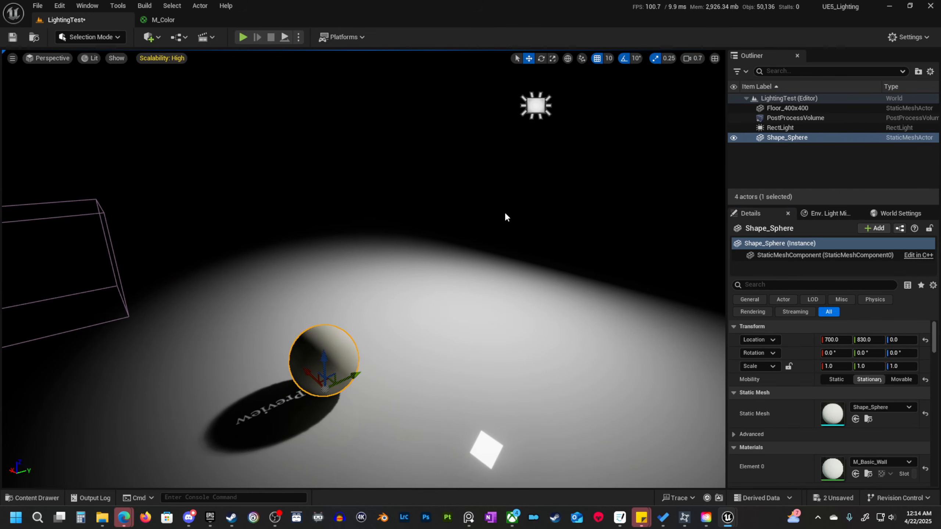
Compare the rect light's Static, Stationary and Movable mobility by the sphere's shadow, and set it to Movable.
left_click(536, 106)
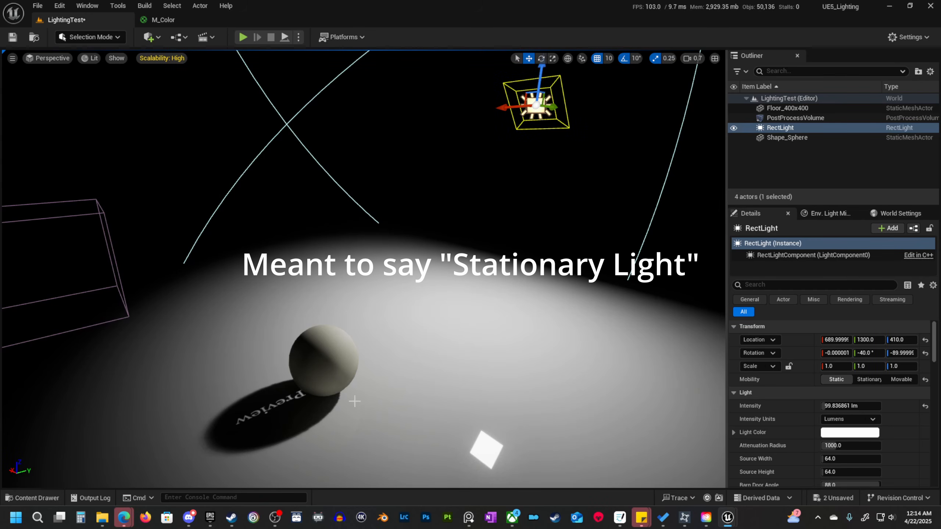
mouse_move(381, 412)
right_mouse_down()
mouse_move(366, 426)
mouse_move(381, 425)
right_mouse_up()
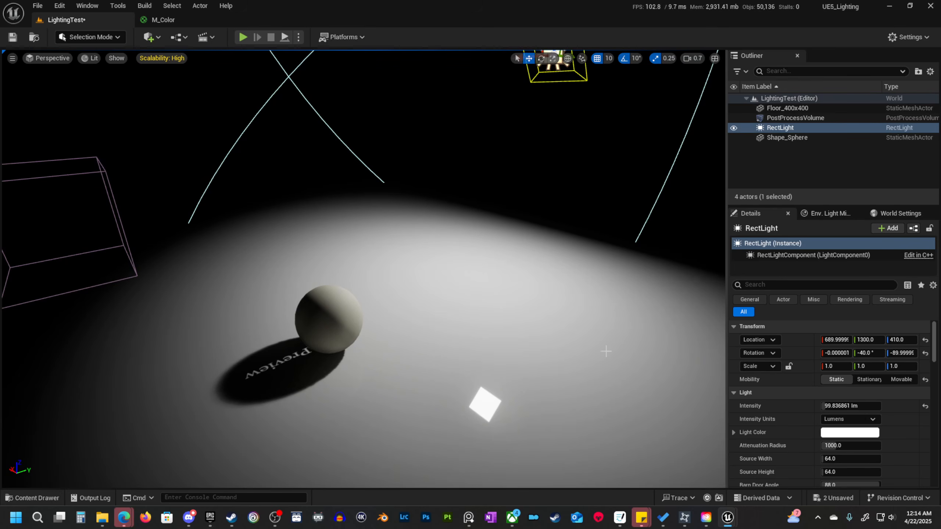
left_click(899, 379)
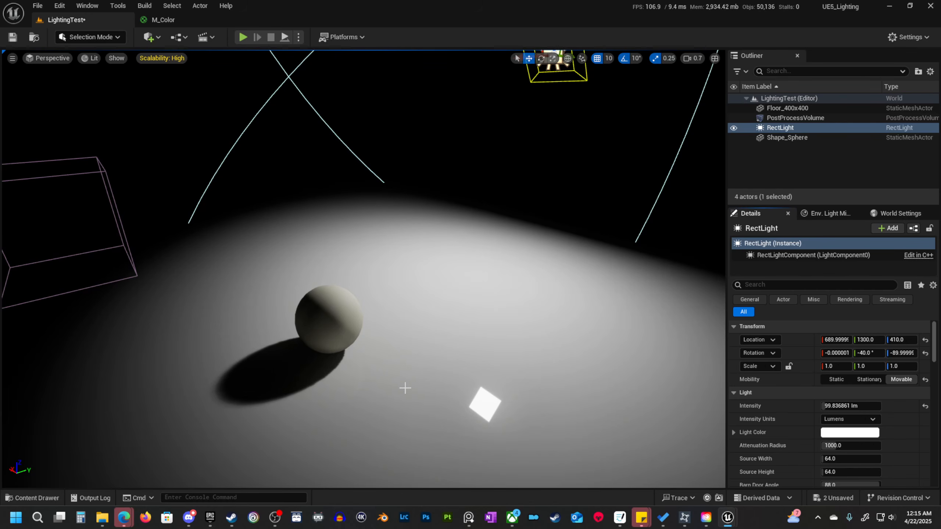
left_click(866, 378)
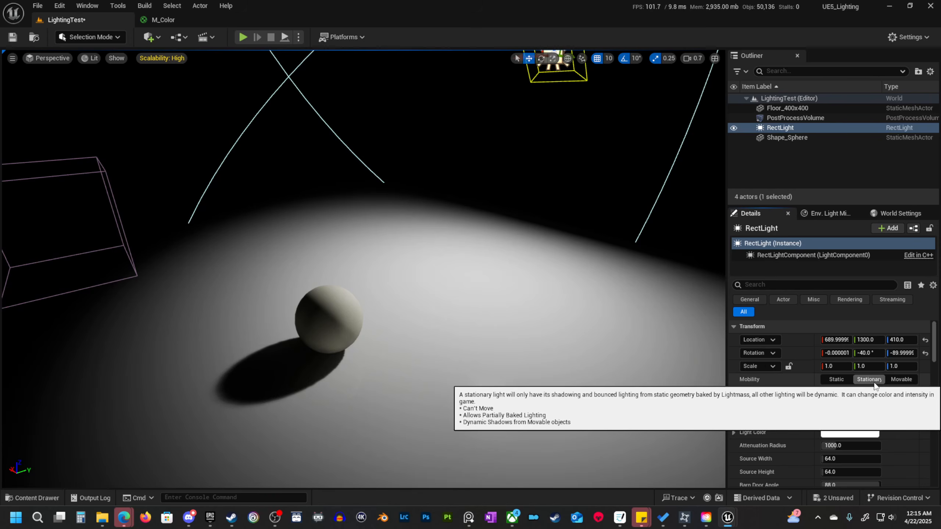
left_click(846, 381)
left_click(862, 380)
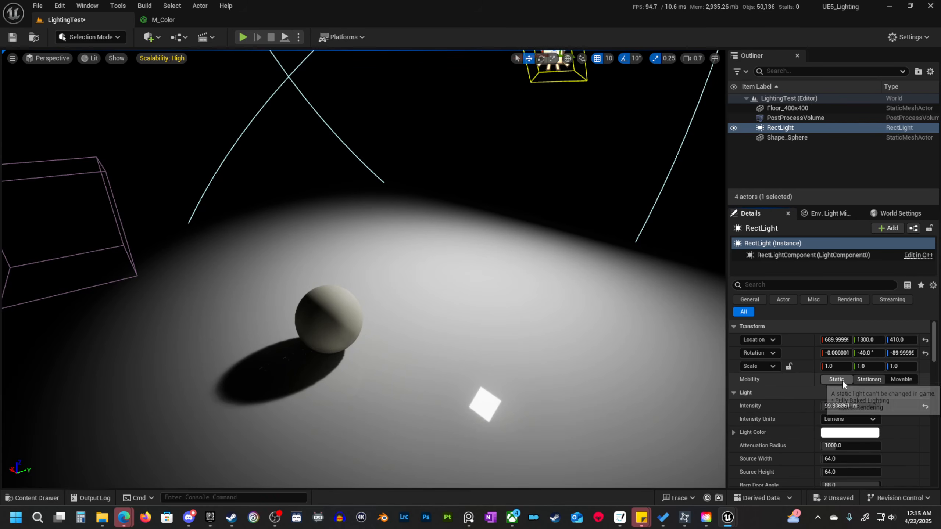
left_click(843, 381)
left_click(863, 379)
left_click(844, 380)
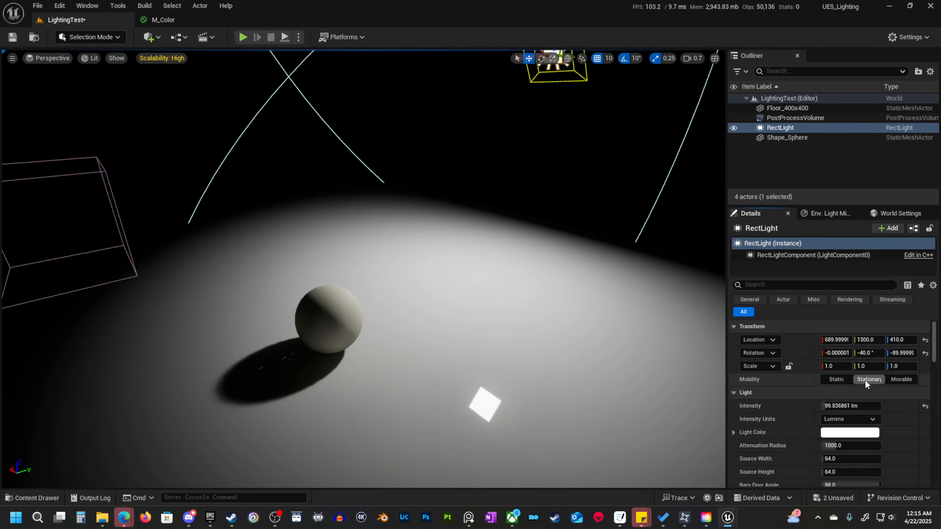
left_click(901, 379)
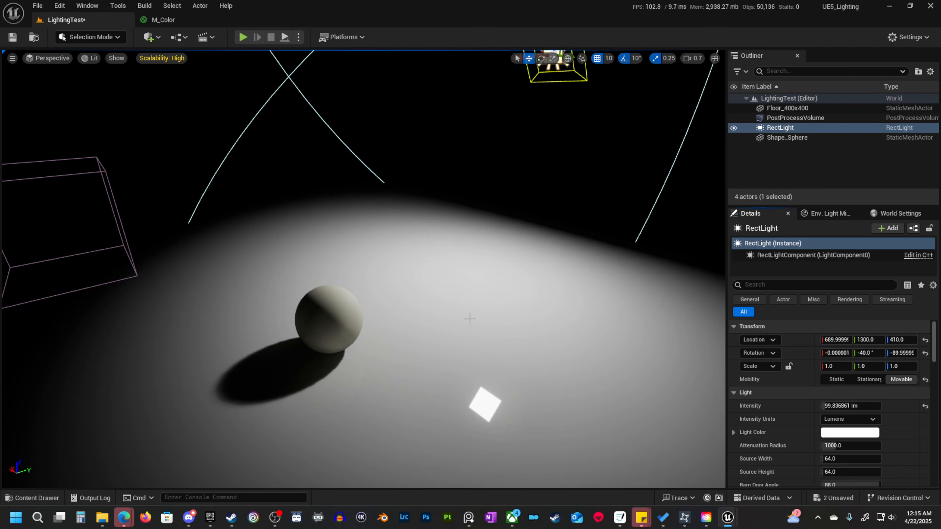
Move the rect light closer to the sphere, to about Y 1110 and Z 300.
right_click_drag(469, 319, 467, 317)
key("s")
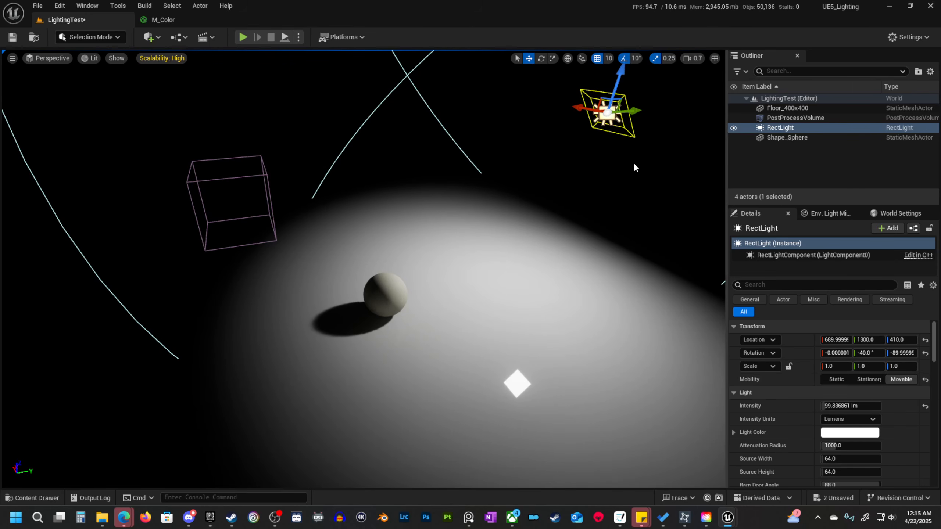
left_click_drag(616, 97, 523, 174)
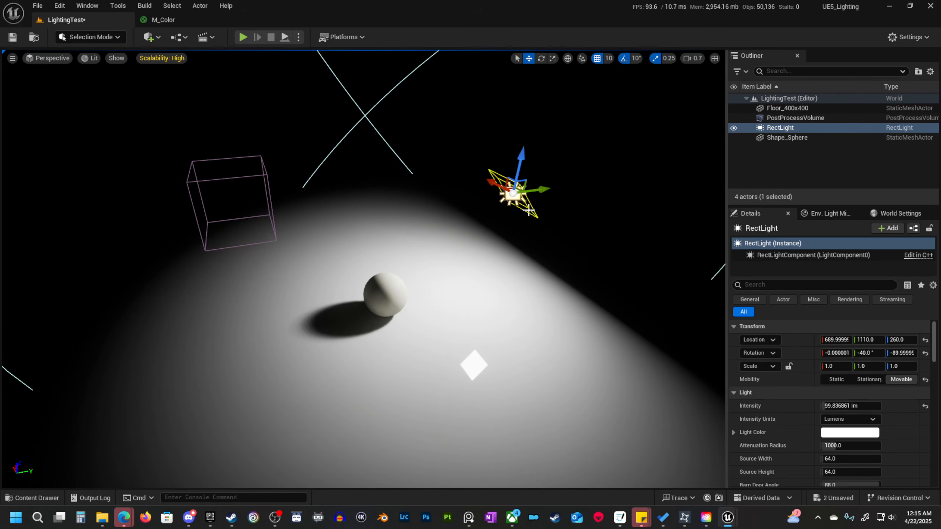
left_click_drag(519, 160, 523, 142)
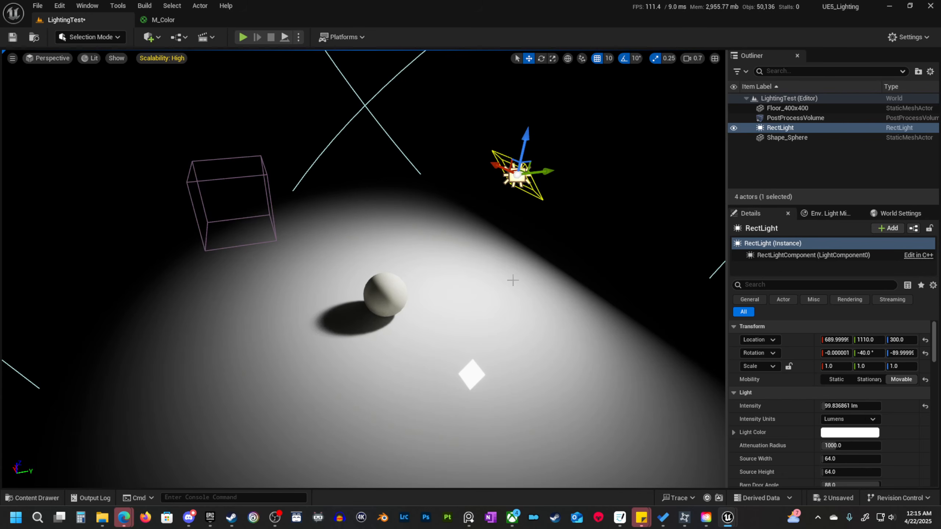
Replace the rect light with a directional light placed above the floor at about X 750, Y 1120, Z 290.
key("Delete")
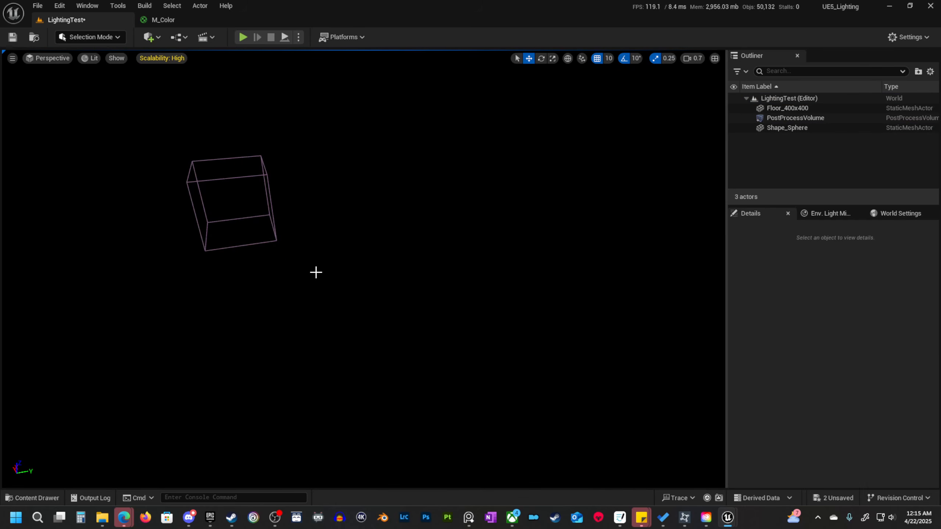
left_click(151, 37)
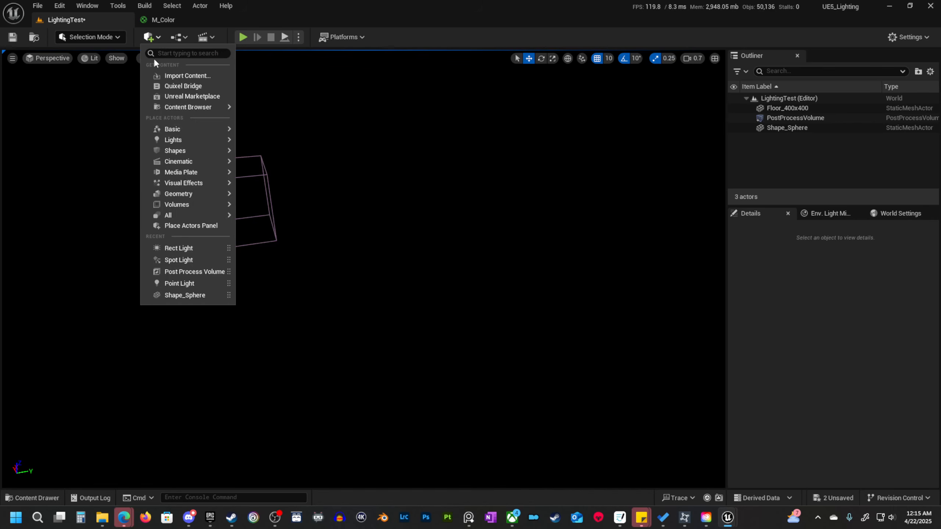
mouse_move(193, 154)
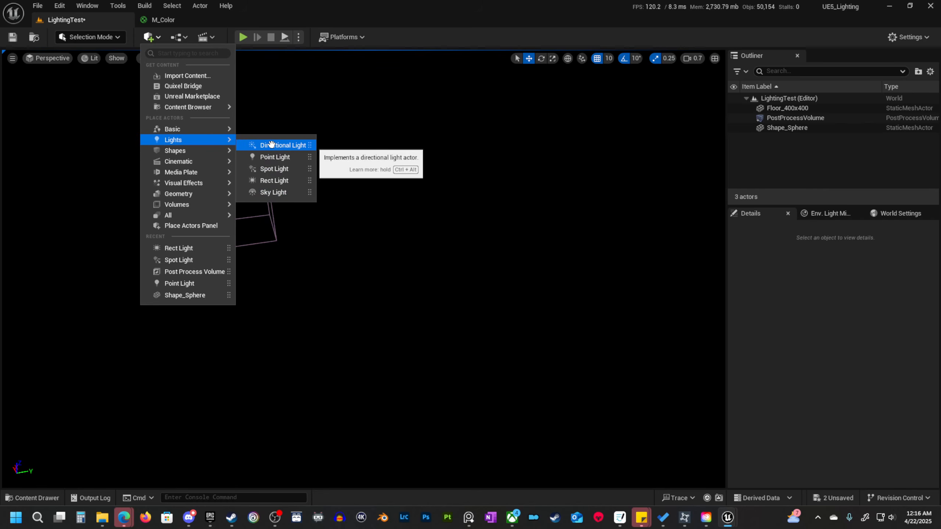
left_click_drag(271, 144, 483, 265)
left_click_drag(493, 226, 513, 130)
right_click_drag(513, 130, 478, 114)
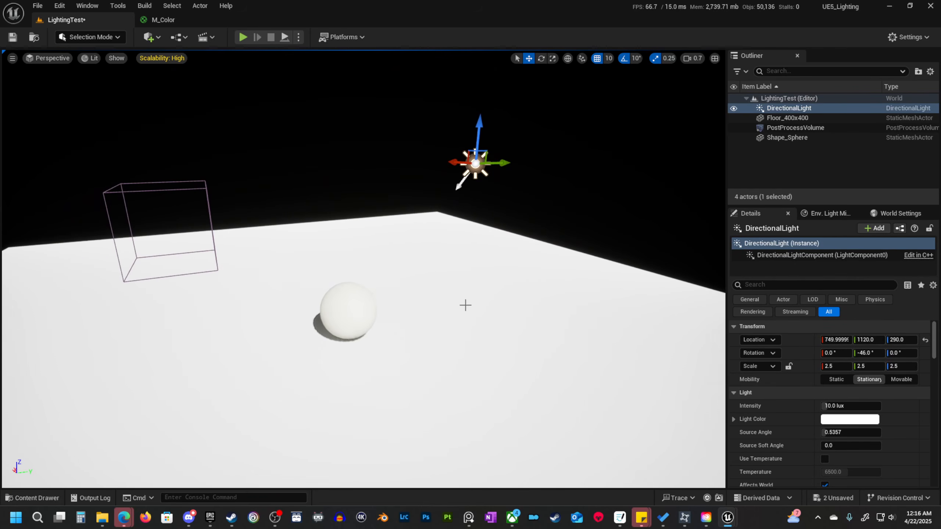
Lower the directional light's intensity to about 3.1 lux.
key("s")
right_click_drag(460, 292, 386, 279)
scroll(441, 289, "up", 4)
key("w")
scroll(386, 279, "down", 4)
mouse_move(845, 408)
left_mouse_down()
mouse_move(824, 408)
mouse_move(839, 407)
left_mouse_up()
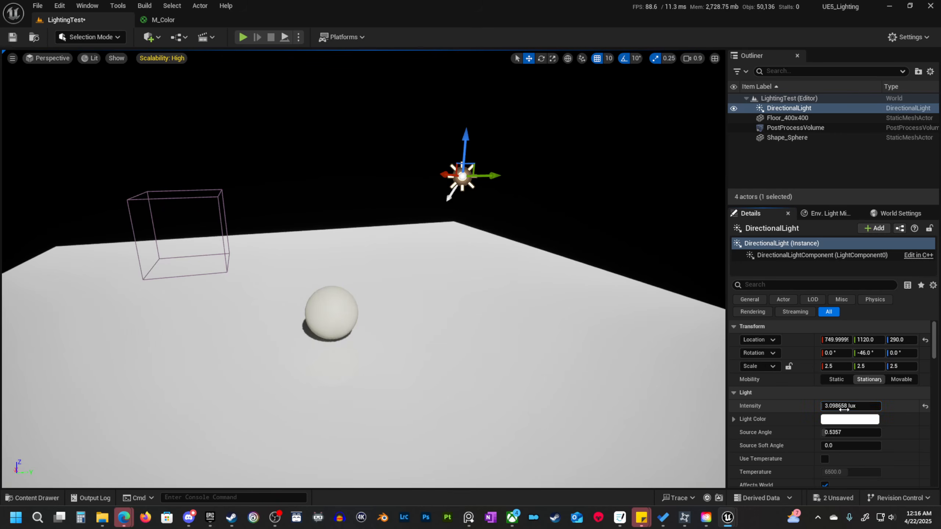
Move the directional light to about X 960 and Z 470, and set its mobility to Movable.
right_click_drag(495, 312, 522, 316)
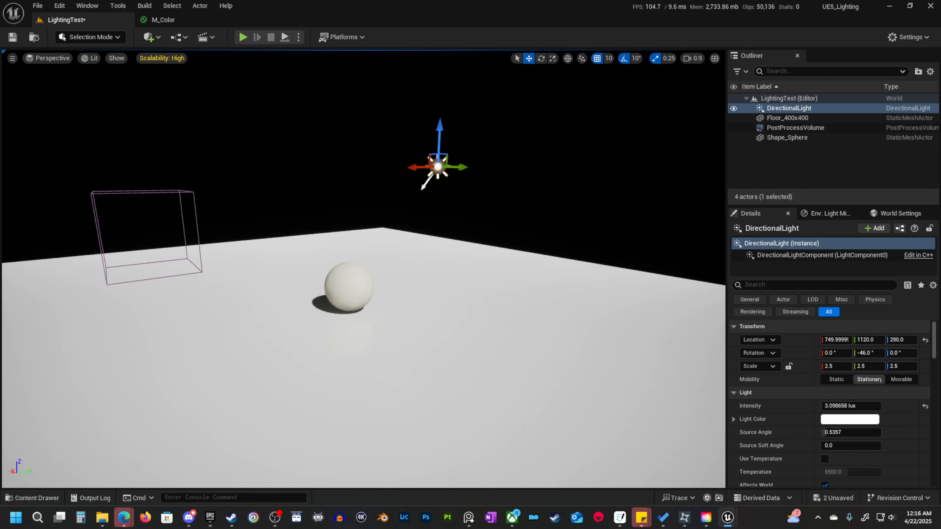
right_click_drag(463, 255, 464, 224)
scroll(510, 175, "up", 2)
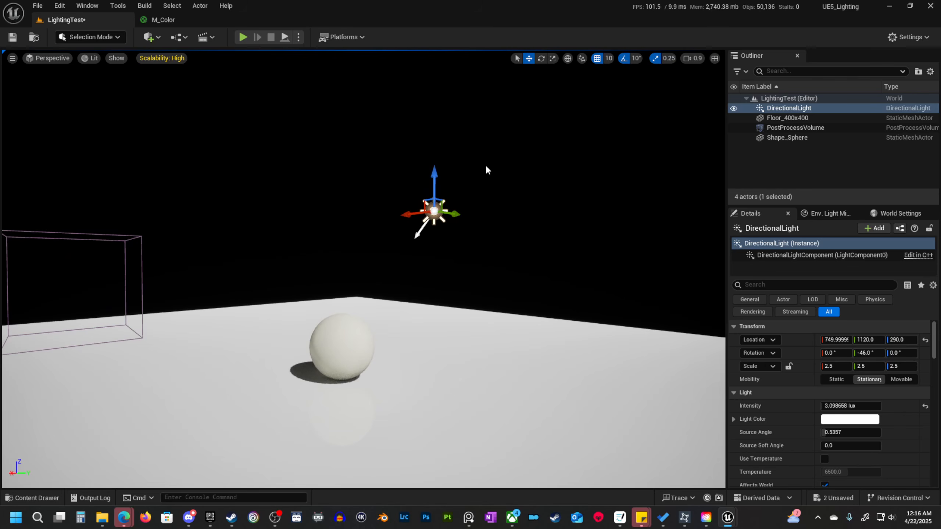
mouse_move(477, 186)
right_mouse_down()
mouse_move(488, 186)
mouse_move(478, 201)
mouse_move(463, 189)
mouse_move(482, 175)
right_mouse_up()
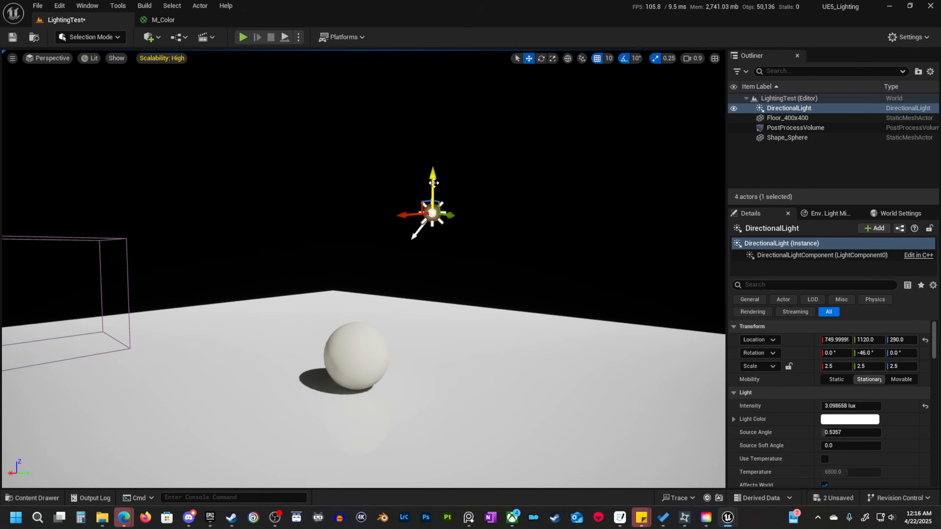
left_click_drag(433, 183, 432, 102)
left_click_drag(416, 134, 349, 135)
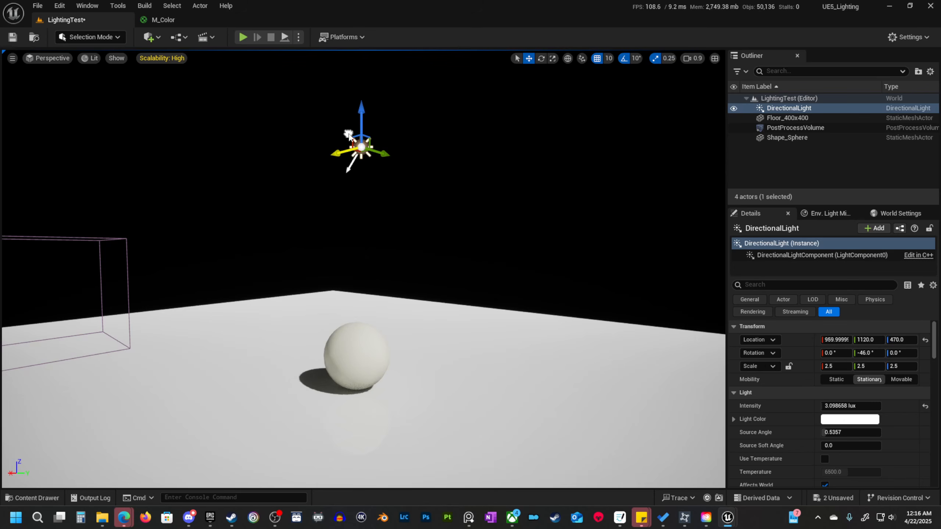
left_click(870, 379)
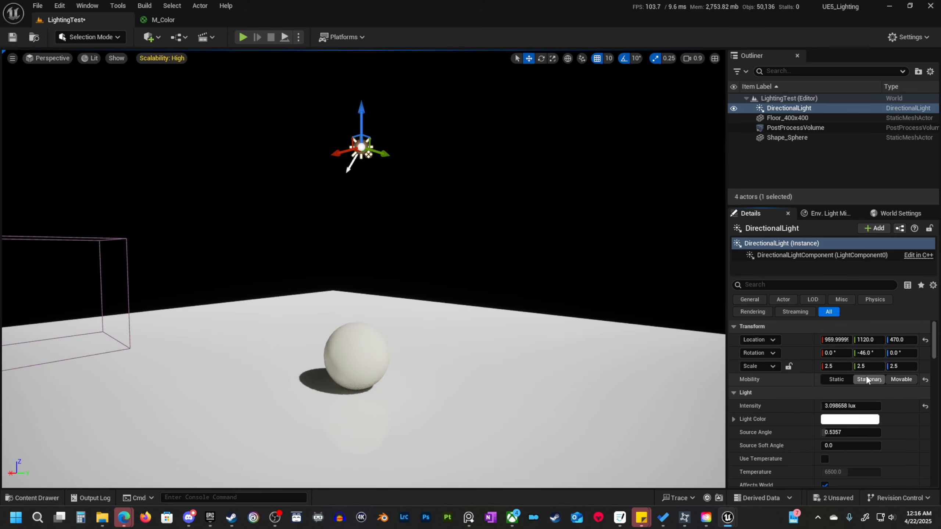
middle_click_drag(484, 247, 544, 296)
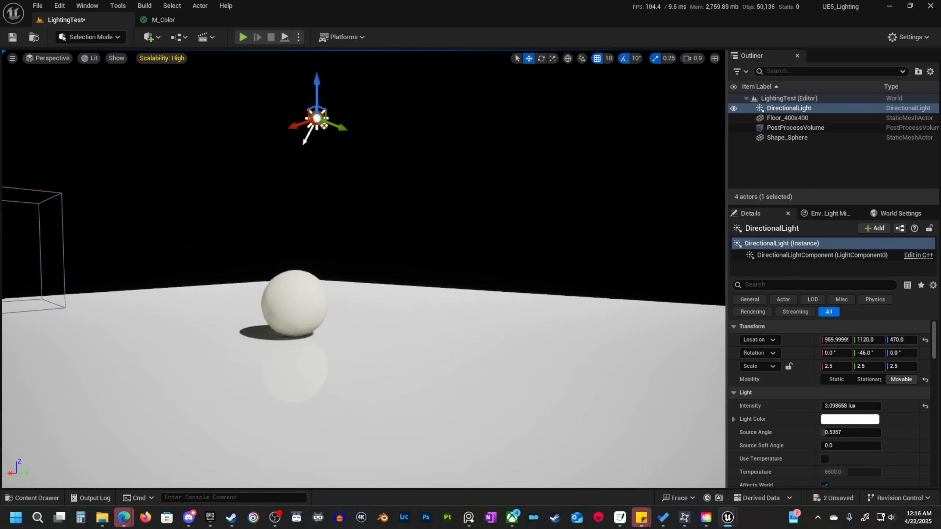
middle_click_drag(444, 215, 491, 256)
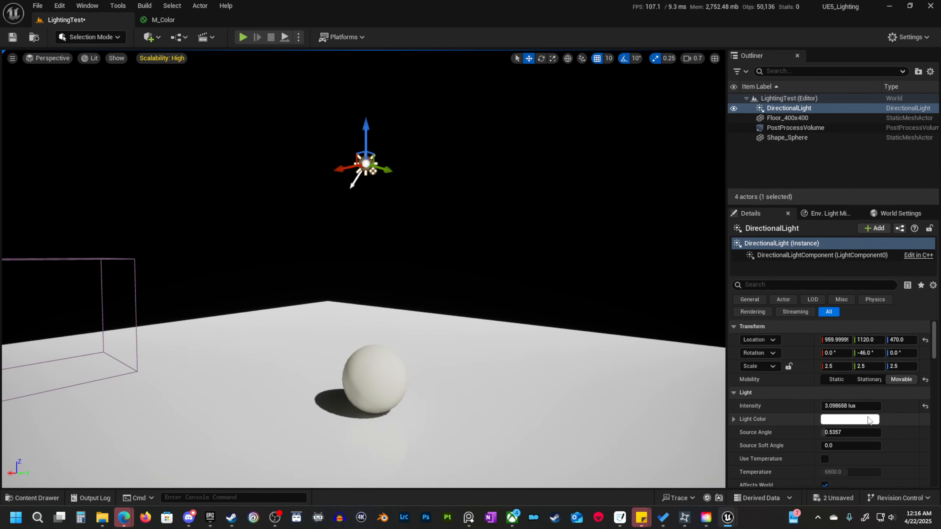
Try setting the directional light's intensity to 100000 lux.
scroll(869, 419, "down", 1)
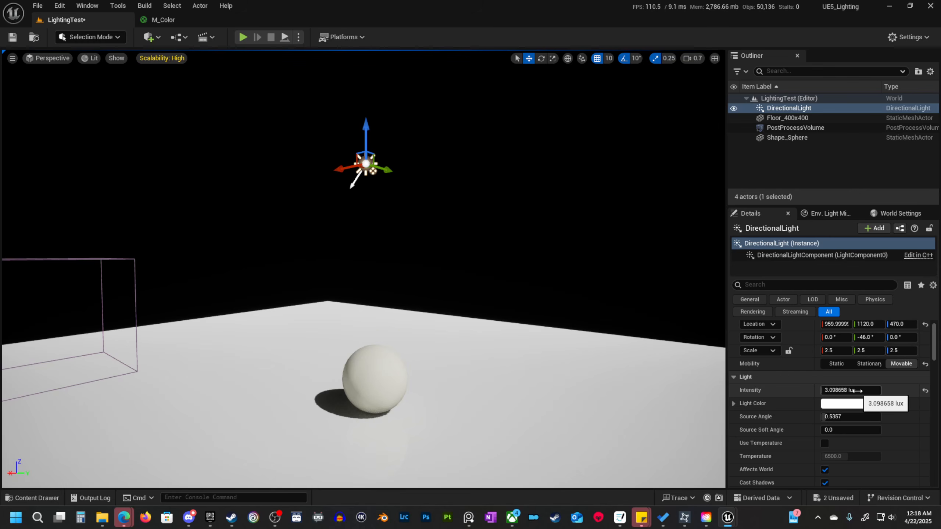
left_click(858, 391)
type("100000")
key("Return")
mouse_move(460, 349)
right_mouse_down()
mouse_move(430, 349)
mouse_move(400, 365)
mouse_move(459, 349)
right_mouse_up()
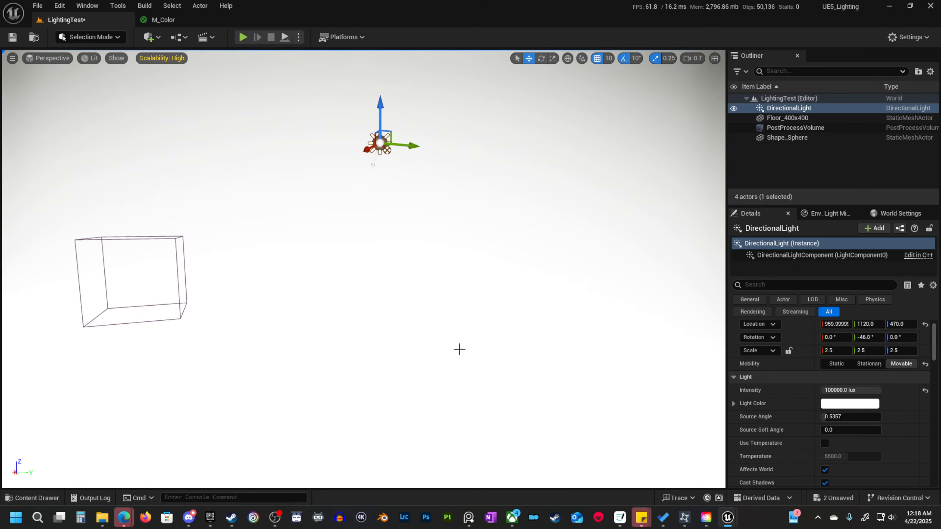
Reset the directional light's intensity to its default and lower it to about 3.7 lux.
left_click(925, 390)
scroll(375, 273, "up", 2)
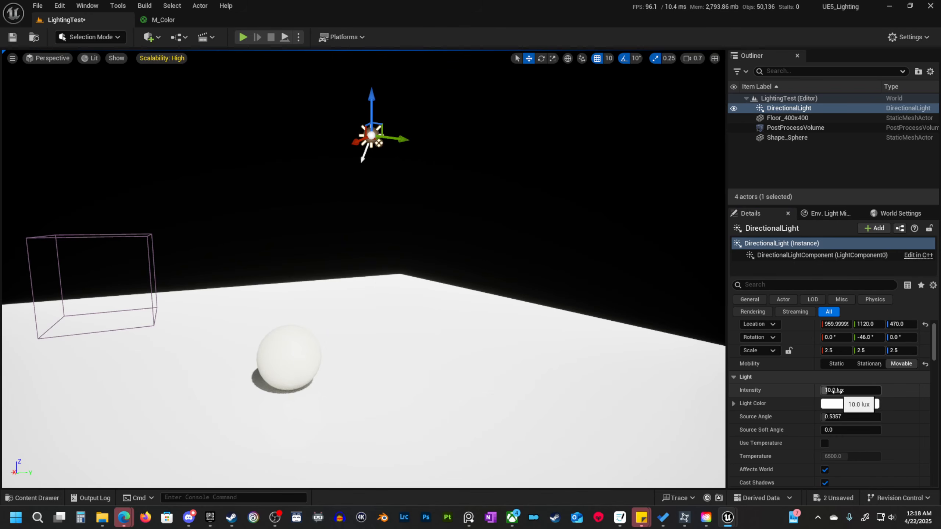
left_click_drag(848, 390, 822, 389)
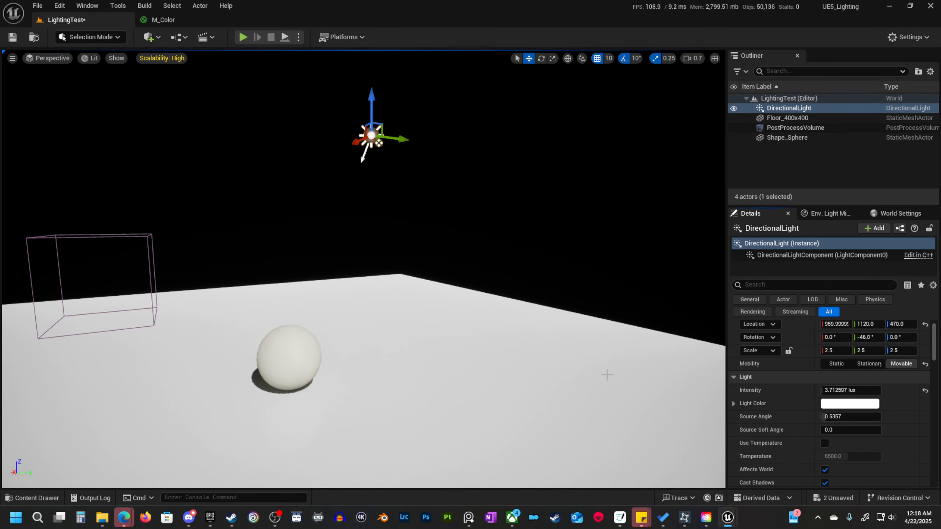
Reposition the directional light at about X 750 and Y 1250, and look over its effect on the scene.
left_click_drag(354, 139, 448, 153)
mouse_move(444, 192)
right_mouse_down()
mouse_move(467, 197)
mouse_move(450, 191)
right_mouse_up()
right_click_drag(464, 303, 407, 285)
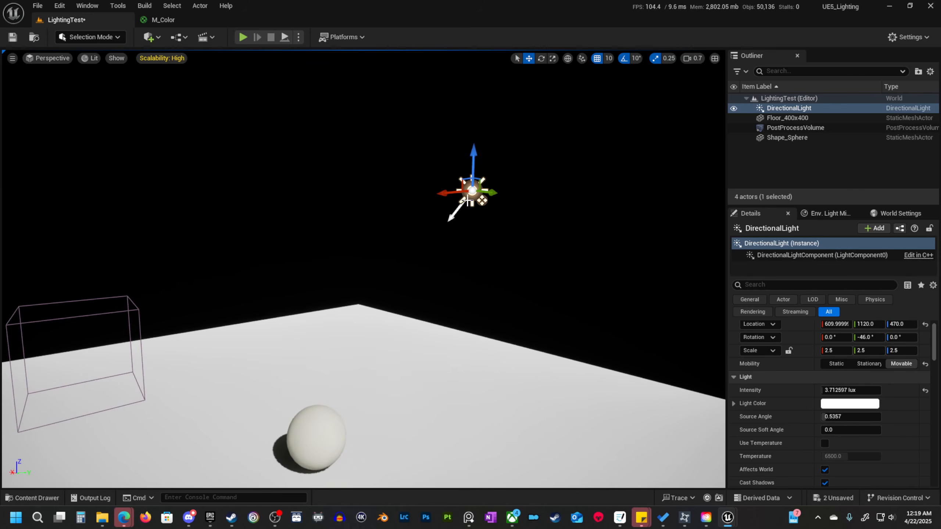
mouse_move(455, 192)
left_mouse_down()
mouse_move(367, 195)
mouse_move(466, 194)
mouse_move(400, 196)
mouse_move(181, 241)
mouse_move(516, 261)
mouse_move(455, 203)
left_mouse_up()
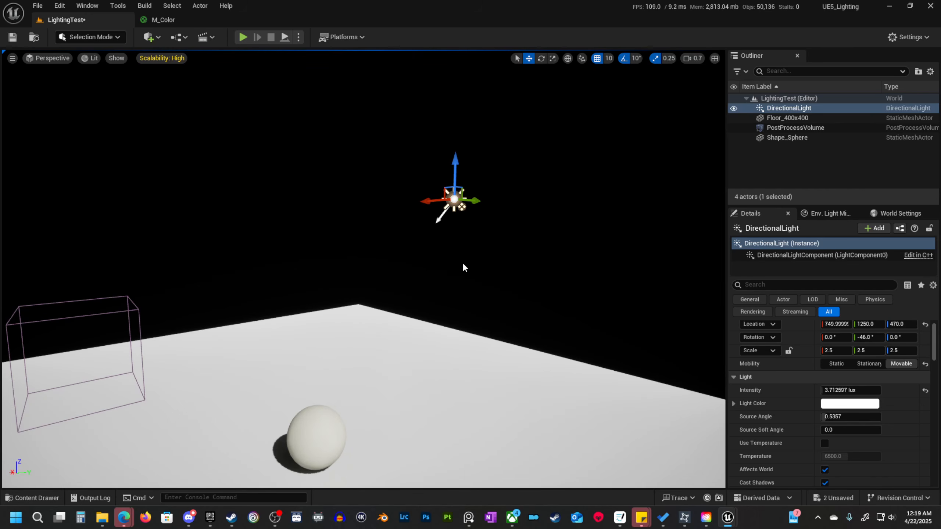
right_click_drag(462, 262, 473, 262)
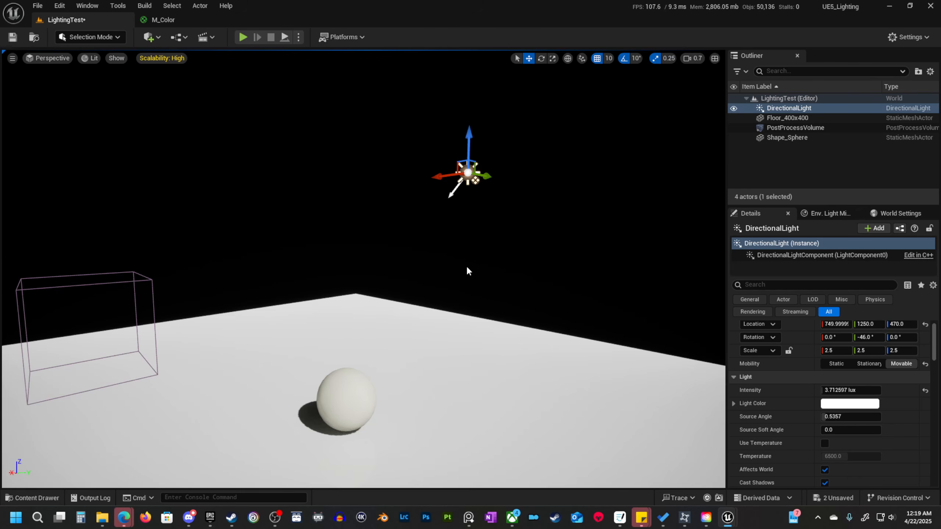
Swing the directional light around interactively to sweep the sphere's shadow, ending at about -31° on Y and -91° on Z rotation.
key("ctrl+l")
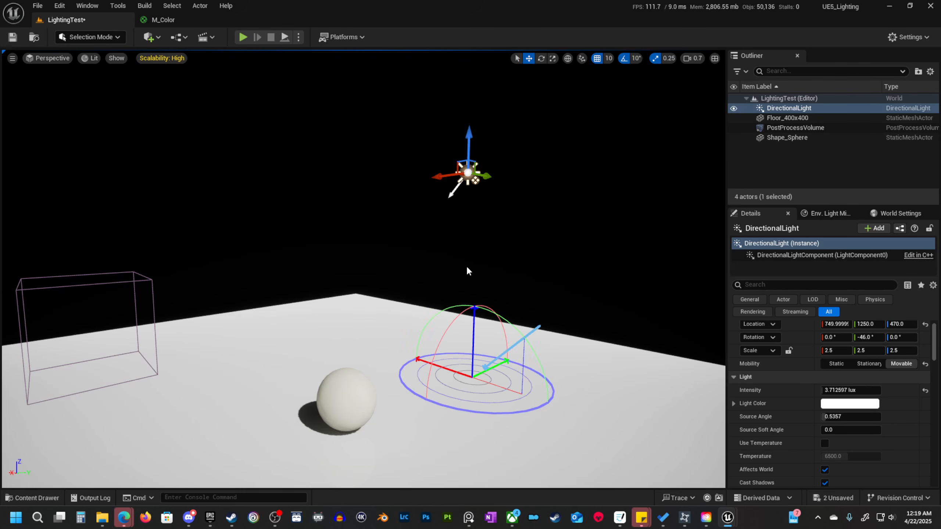
key("ctrl+l")
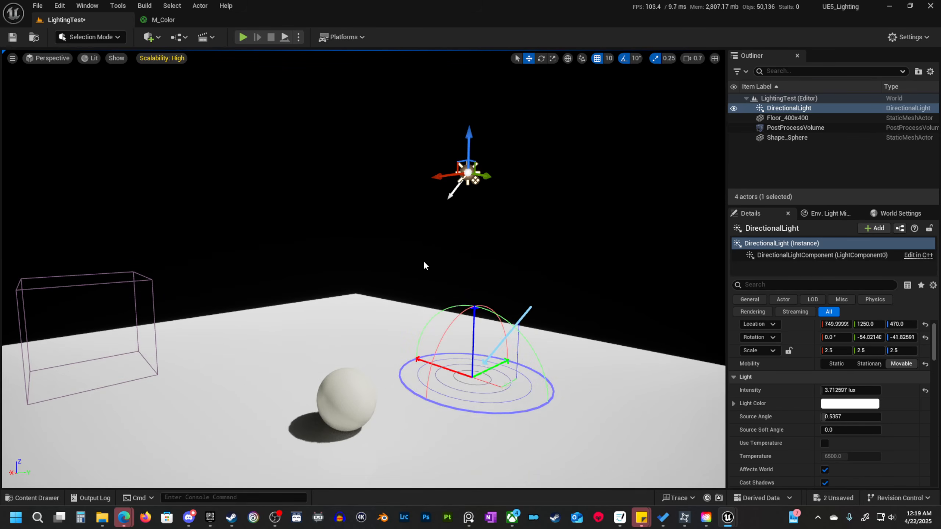
key("ctrl+l")
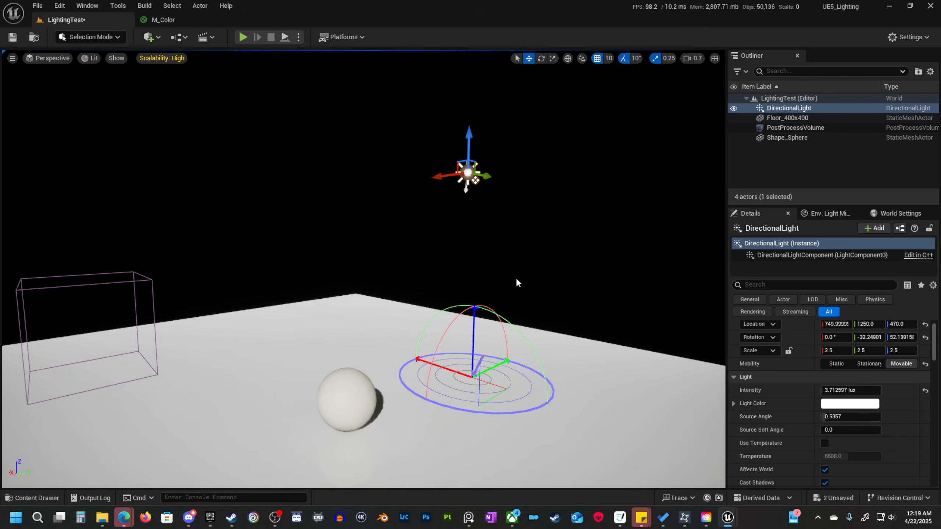
key("ctrl+l")
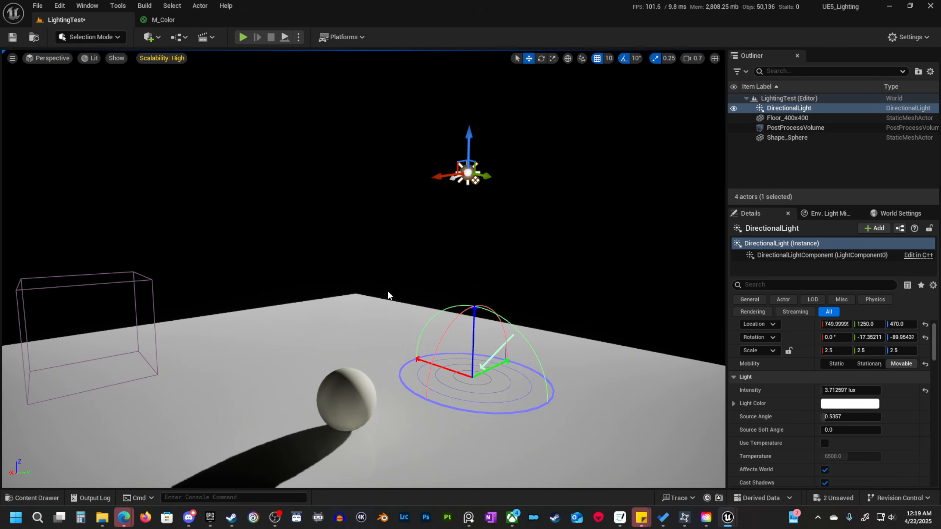
key("ctrl+l")
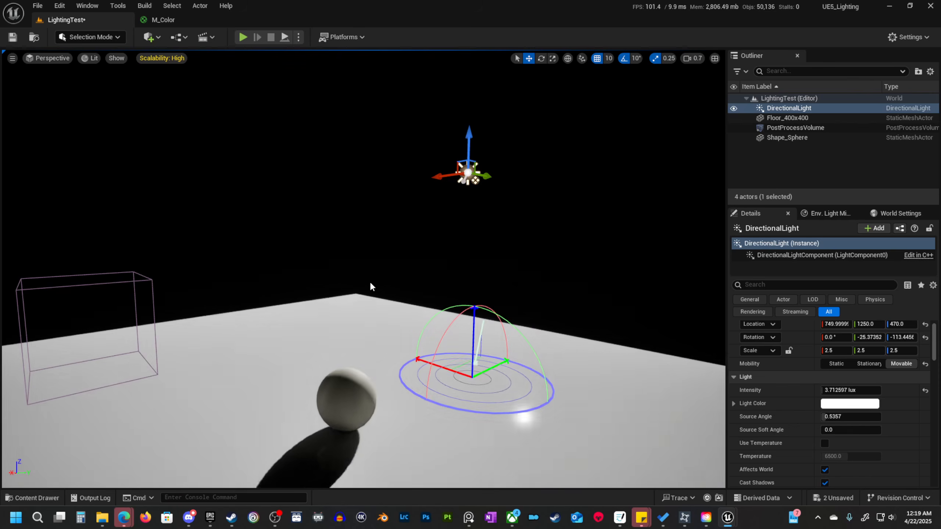
key("ctrl+l")
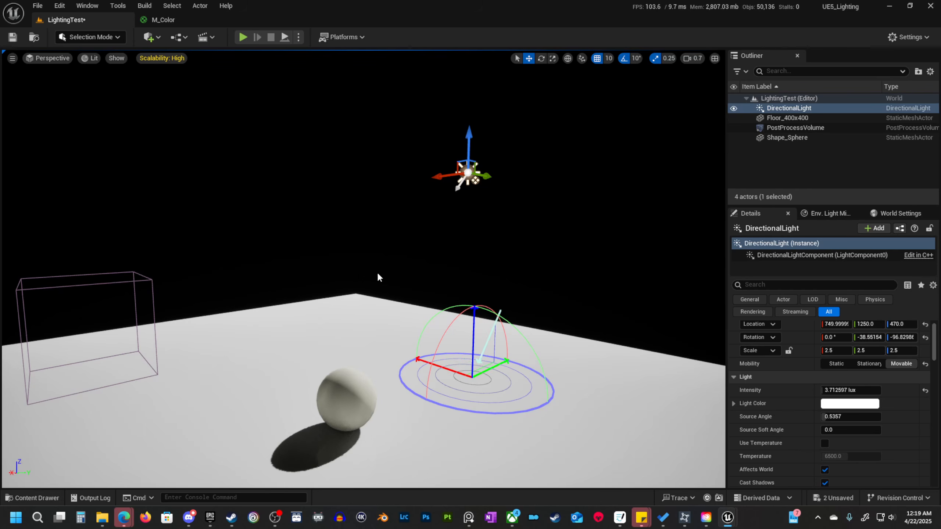
key("ctrl+l")
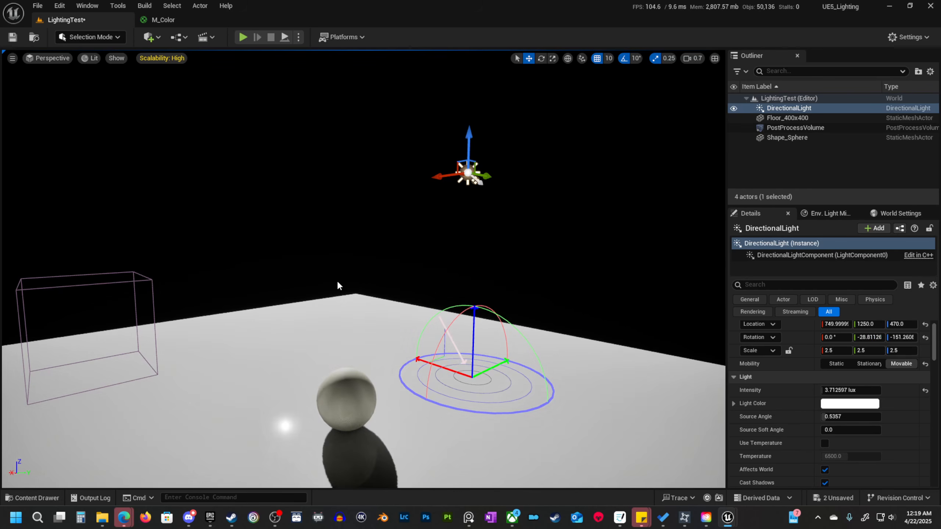
key("ctrl+l")
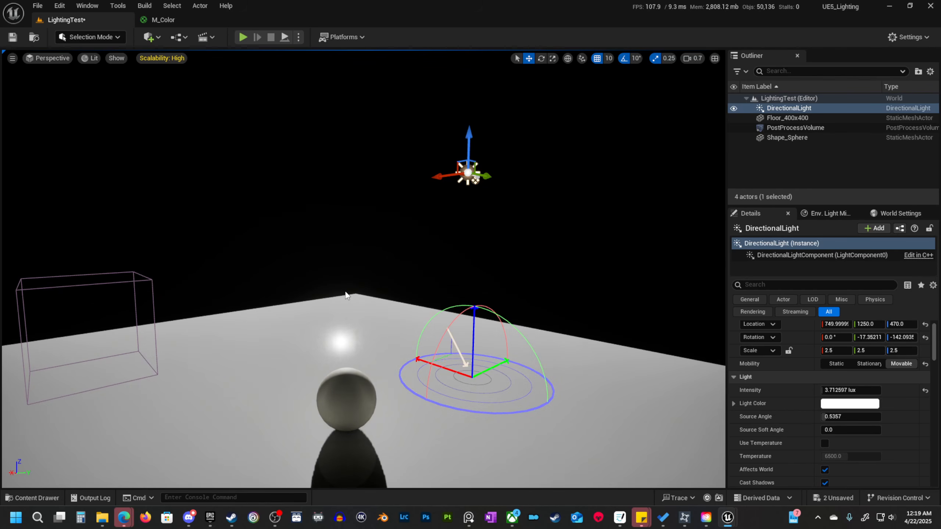
key("ctrl+l")
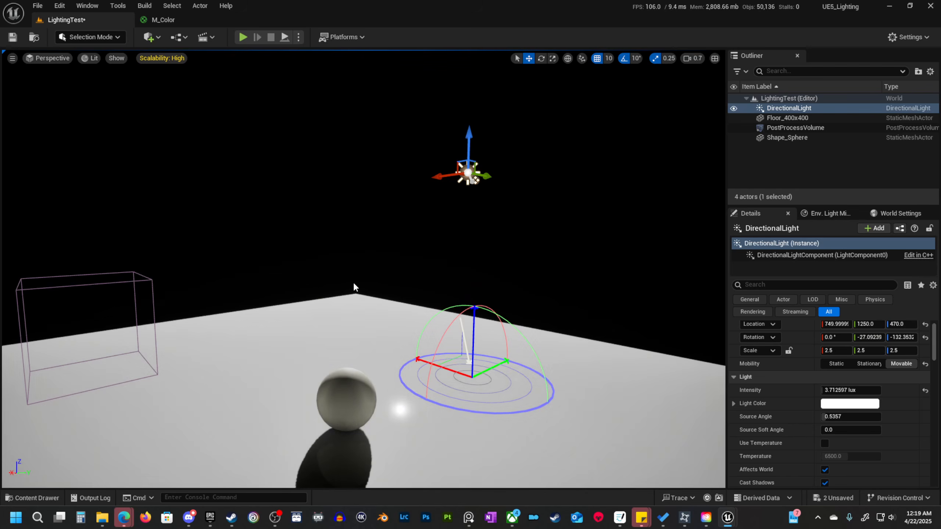
key("ctrl+l")
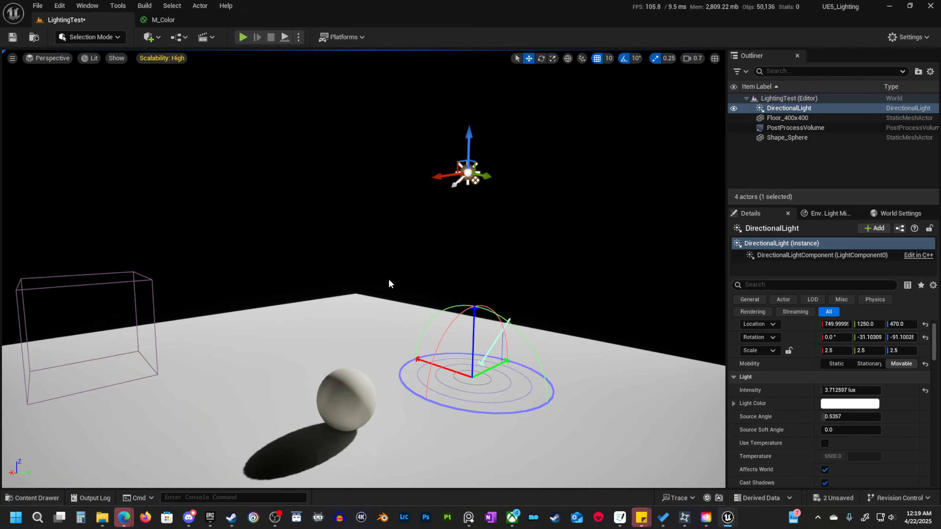
Try a source soft angle of about 4.41 on the directional light, inspect the sphere's shadow, and reset the value.
right_click_drag(381, 284, 371, 302)
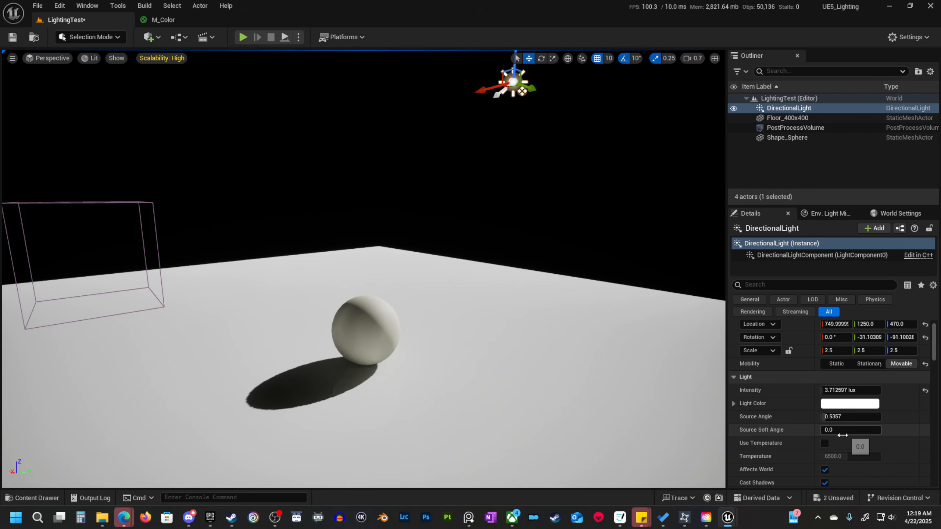
left_click_drag(849, 430, 873, 429)
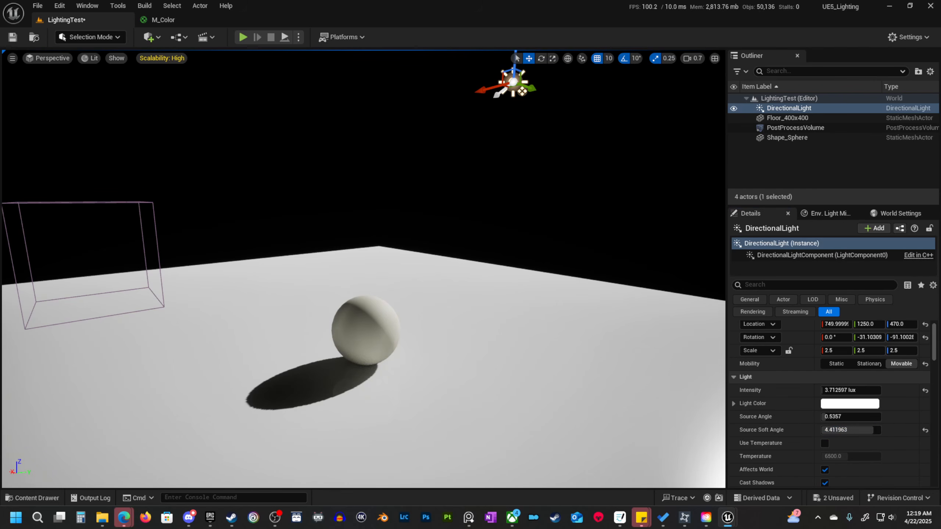
key("w")
right_click_drag(692, 432, 691, 470)
scroll(691, 433, "down", 1)
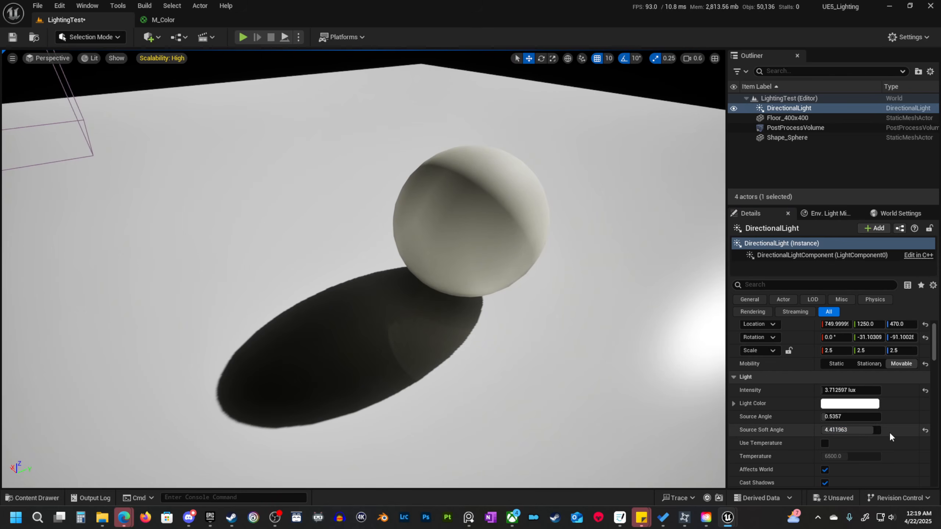
left_click(925, 430)
Try directional light source angles of about 2.26, 4.09 and 1.74, compare the shadow softness, and reset the value.
left_click_drag(848, 416, 860, 416)
left_click(925, 417)
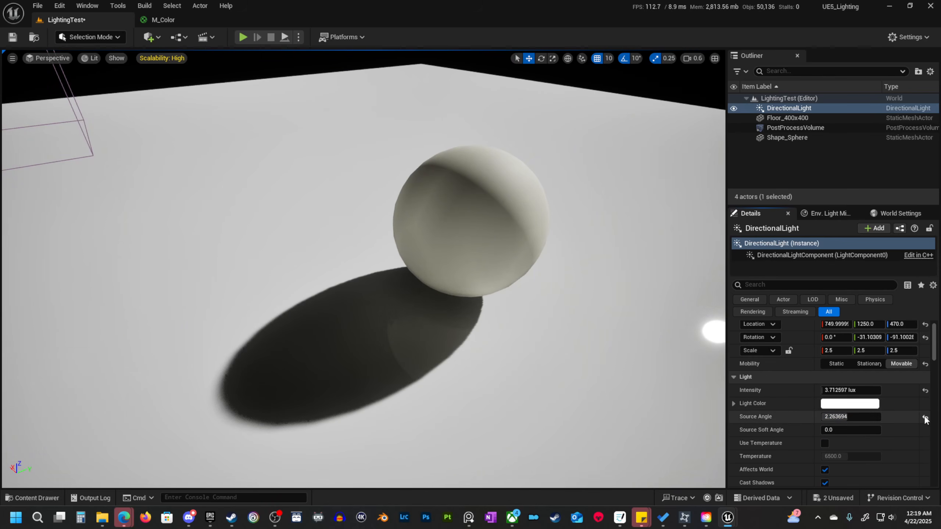
left_click_drag(823, 416, 869, 417)
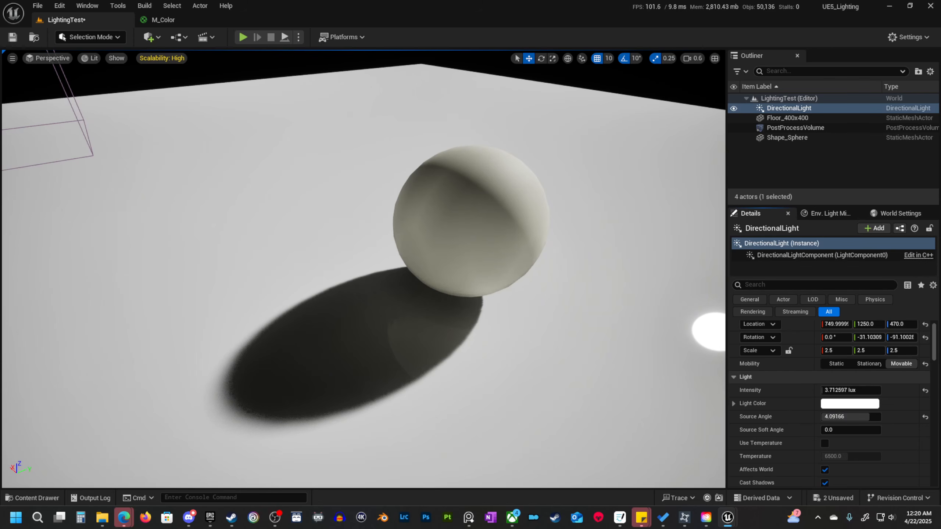
right_click_drag(694, 342, 715, 349)
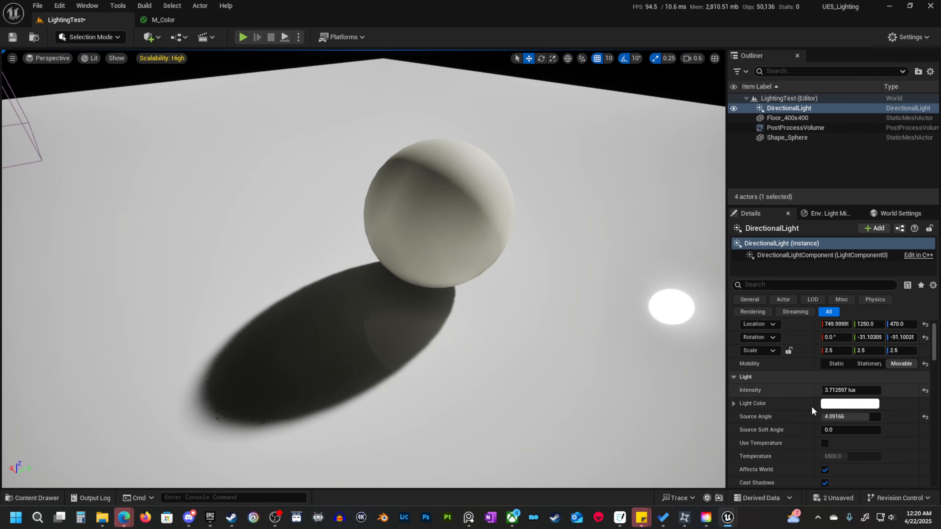
left_click_drag(864, 413, 841, 415)
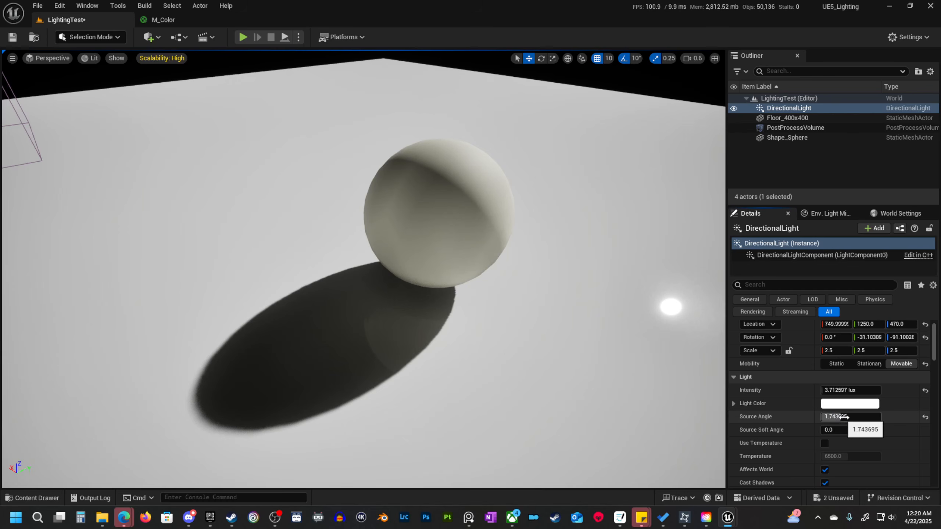
left_click(925, 417)
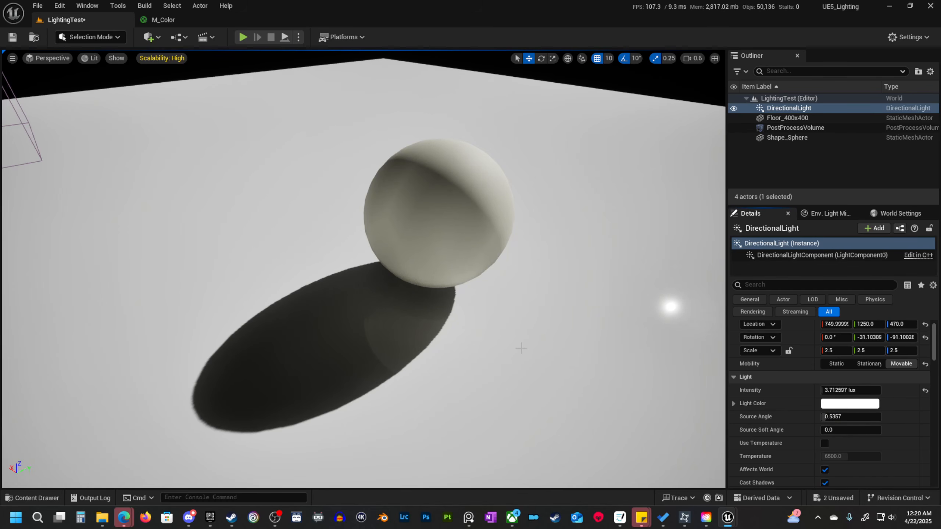
Inspect the sphere's sharp shadow edge and hide the directional light in the level.
left_click_drag(521, 349, 497, 347, "alt")
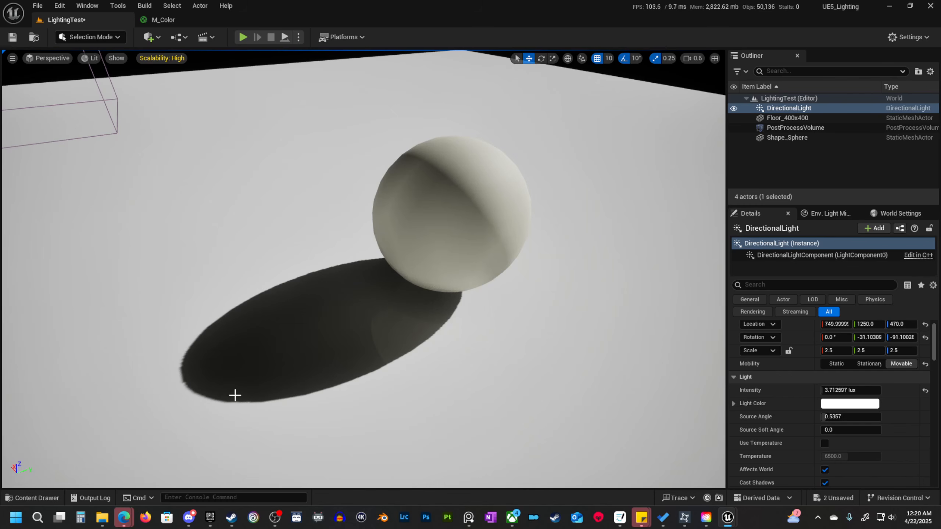
right_click_drag(414, 349, 422, 321)
key("s")
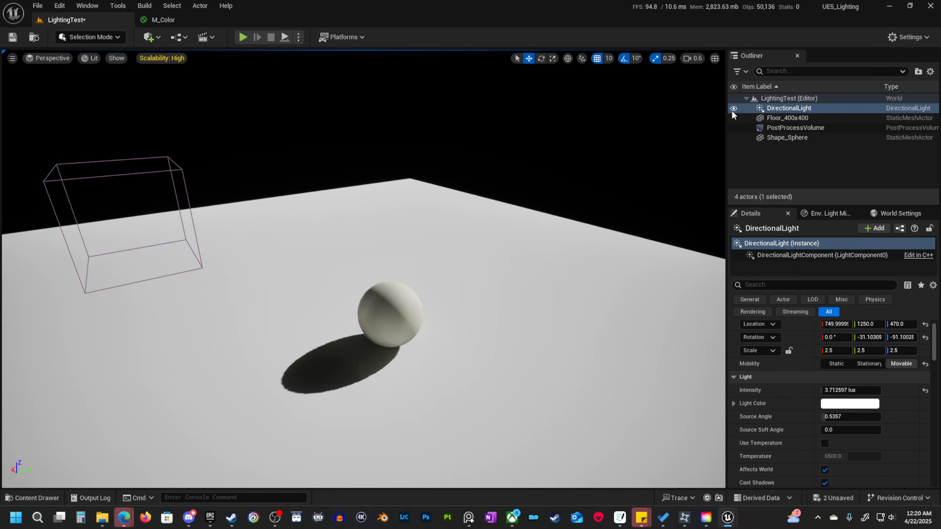
left_click(734, 107)
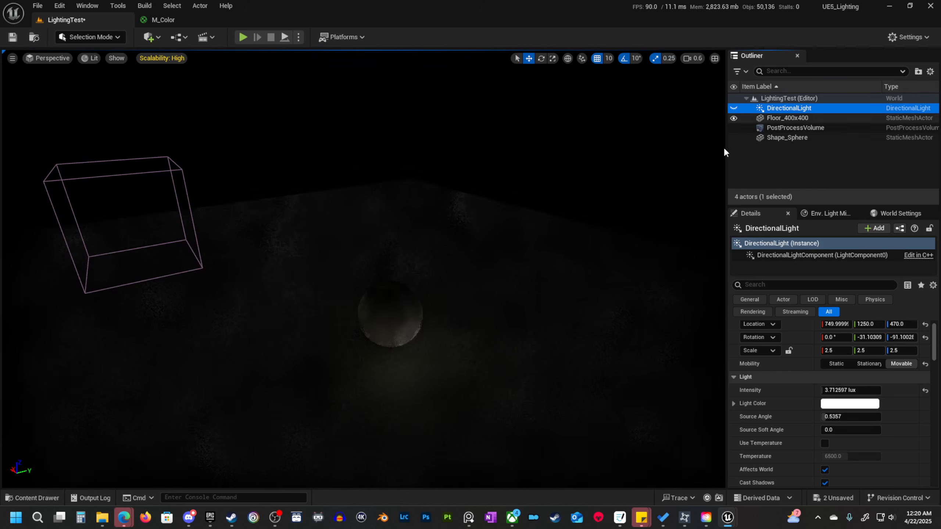
left_click(149, 37)
mouse_move(187, 140)
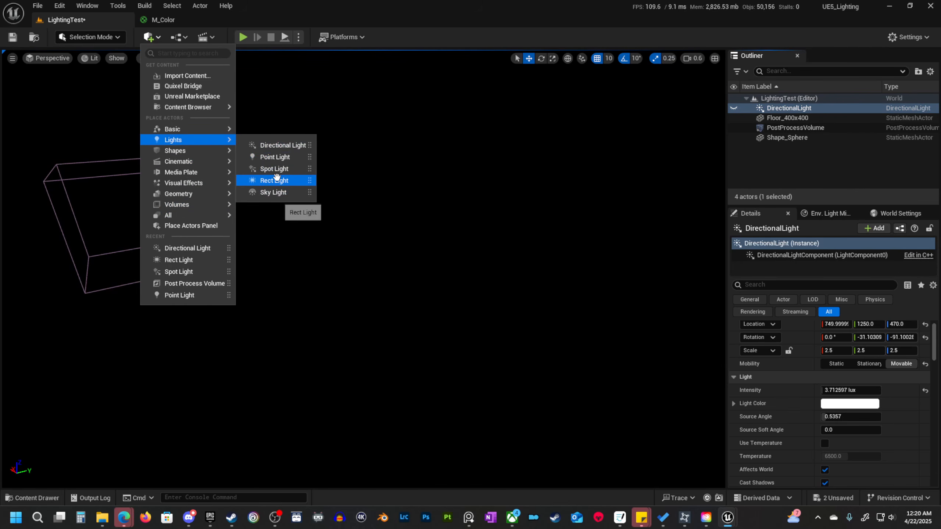
left_click_drag(276, 181, 529, 344)
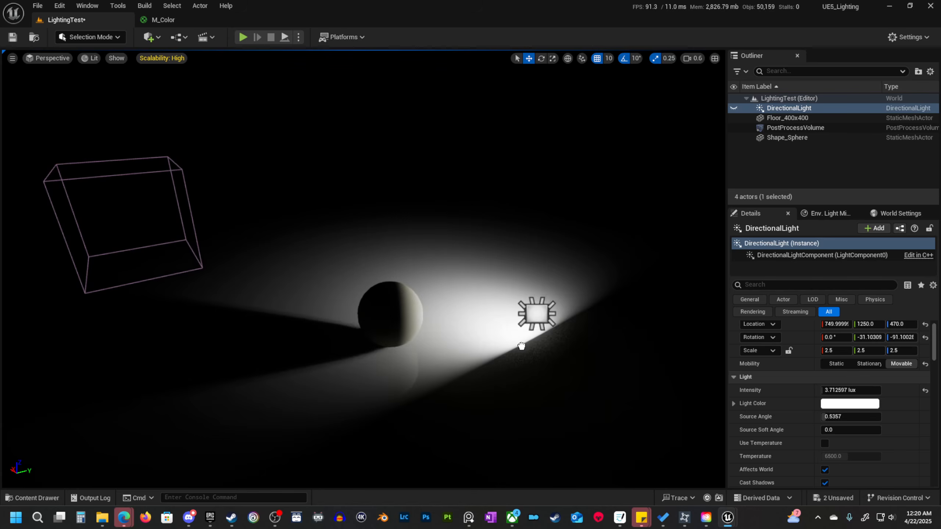
key("e")
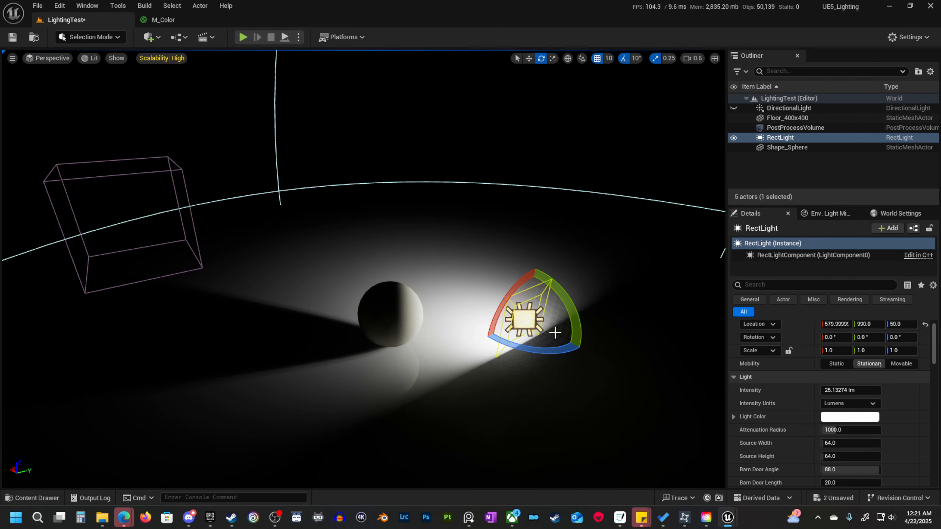
key("Delete")
Add a point light beside the sphere at about X 690 and Y 1080, and raise it to Z 270.
left_click(155, 39)
mouse_move(189, 139)
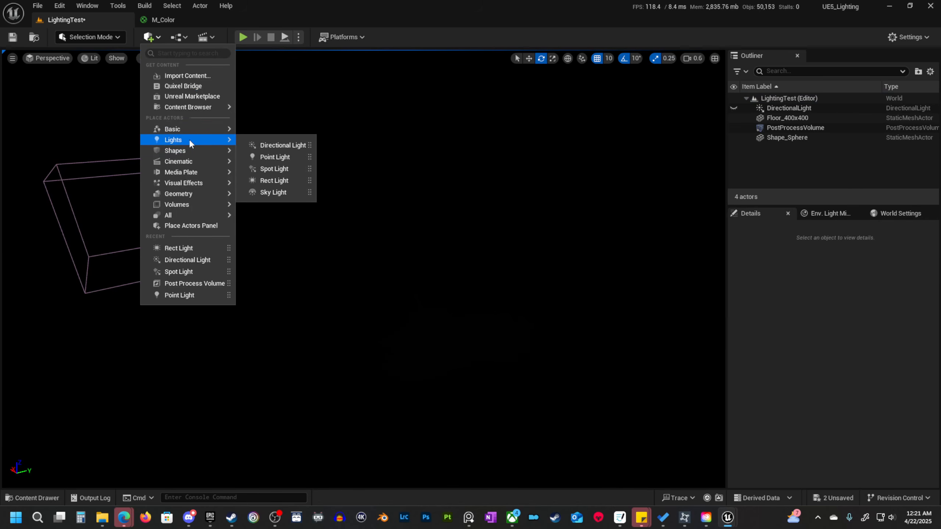
left_click_drag(269, 154, 504, 308)
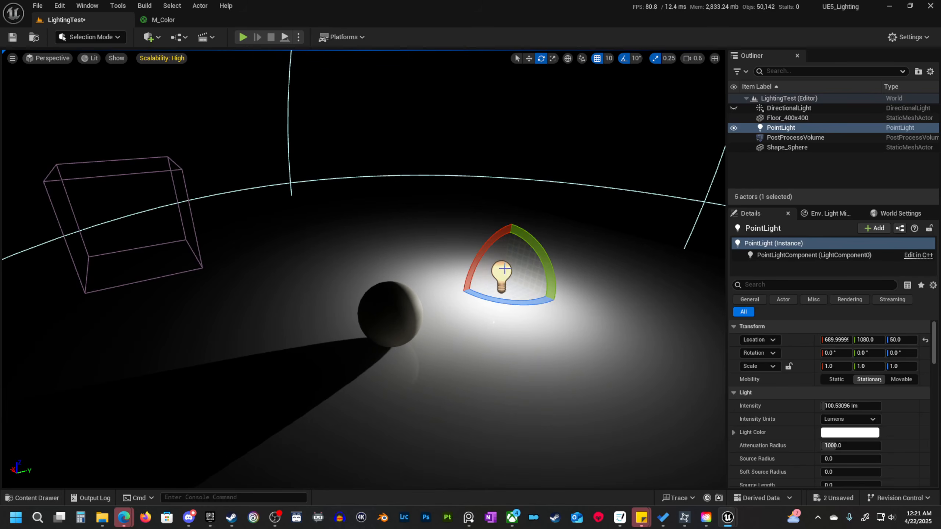
key("w")
left_click_drag(509, 240, 521, 109)
key("s")
mouse_move(514, 224)
right_mouse_down()
mouse_move(521, 218)
mouse_move(518, 238)
right_mouse_up()
key("w")
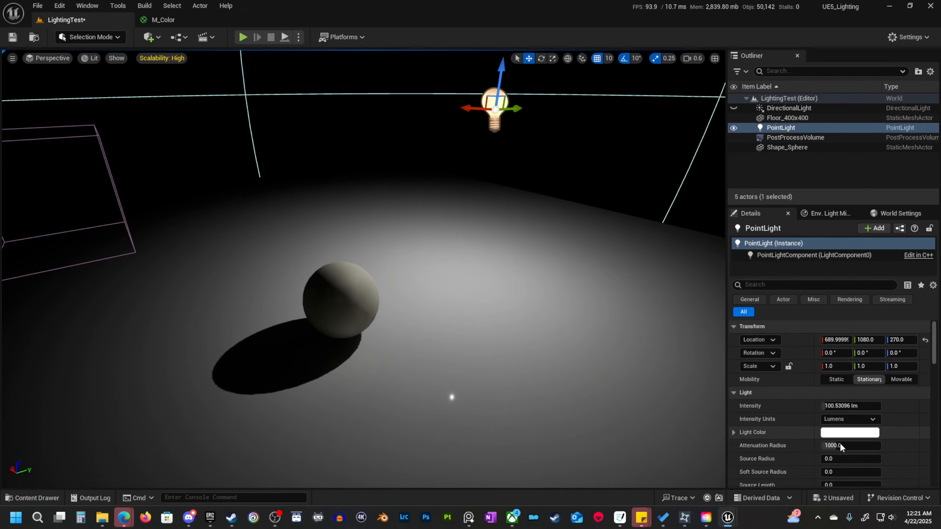
Set the point light's source radius to 25.
scroll(836, 441, "down", 1)
left_click(839, 429)
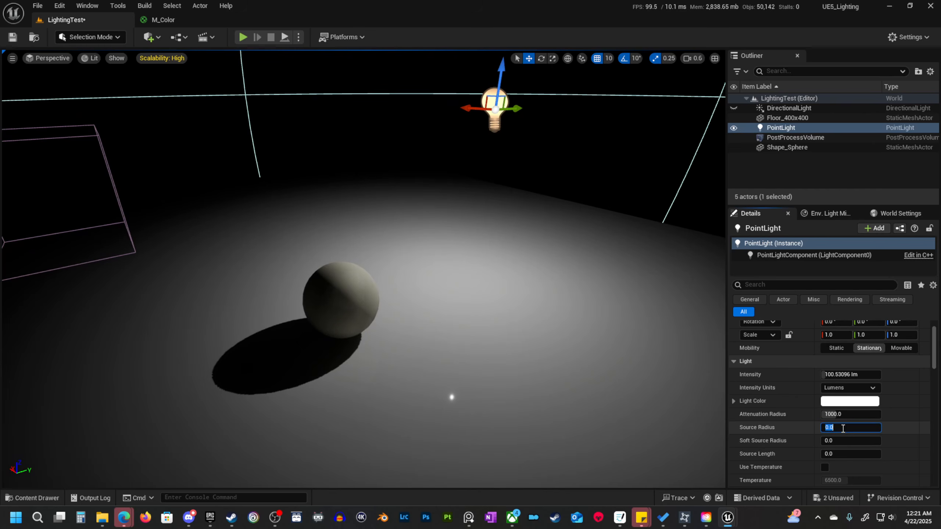
type("2")
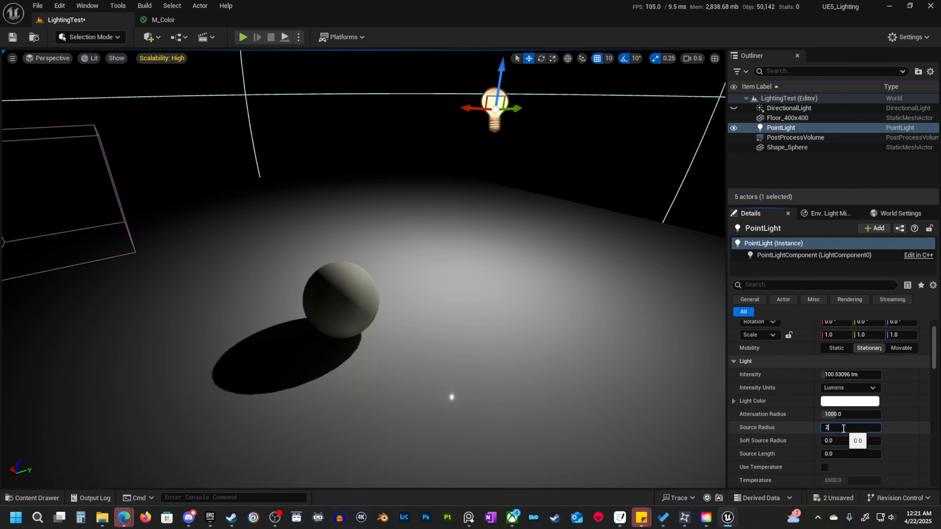
type("5")
key("Return")
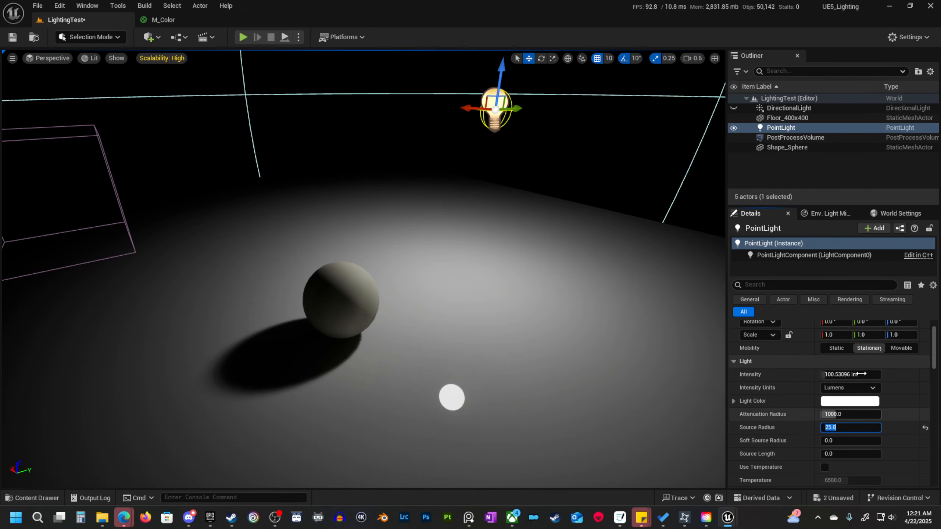
Filter the point light's properties for "ray", set Cast Ray Traced Shadows to Enabled, and clear the filter.
left_click(777, 284)
type("ray")
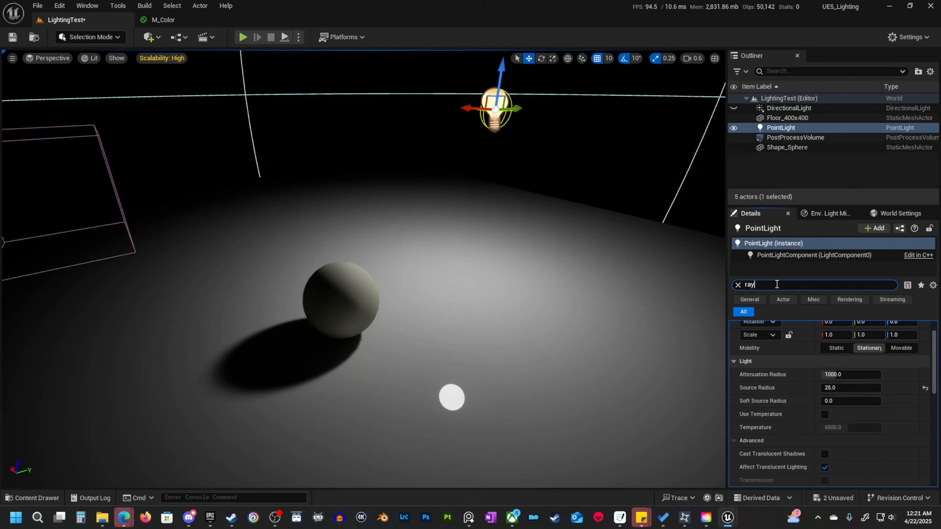
left_click(834, 353)
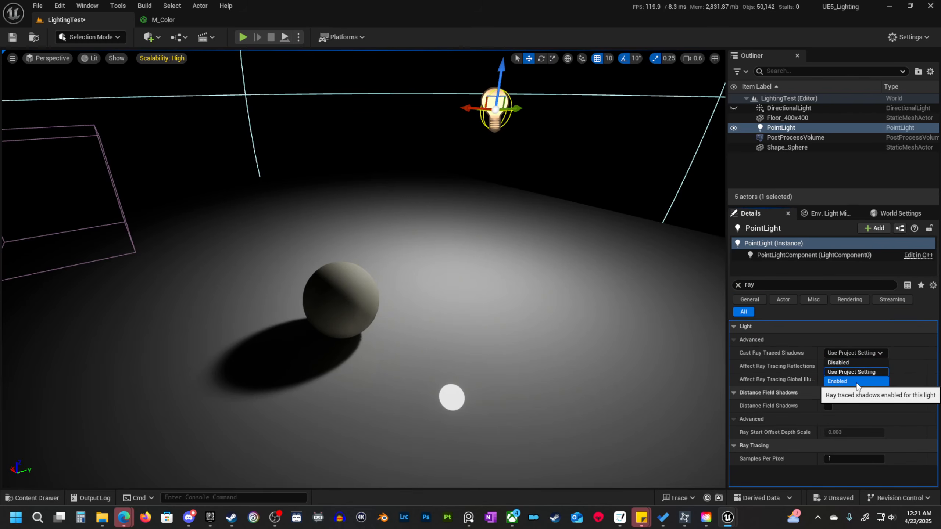
left_click(838, 382)
right_click_drag(391, 246, 391, 245)
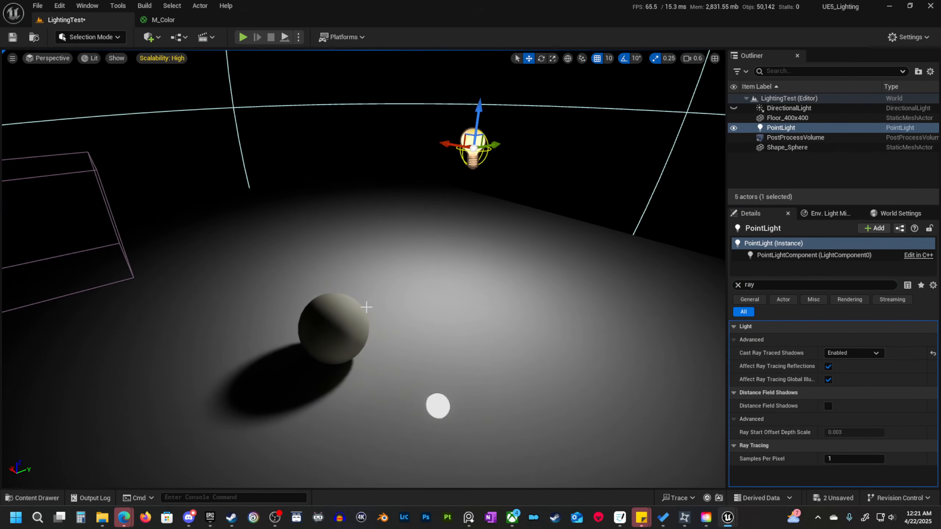
left_click(738, 284)
Raise the point light's intensity to about 476 lm and move it closer to the sphere, at about Y 950 and Z 150.
right_click_drag(477, 294, 477, 294)
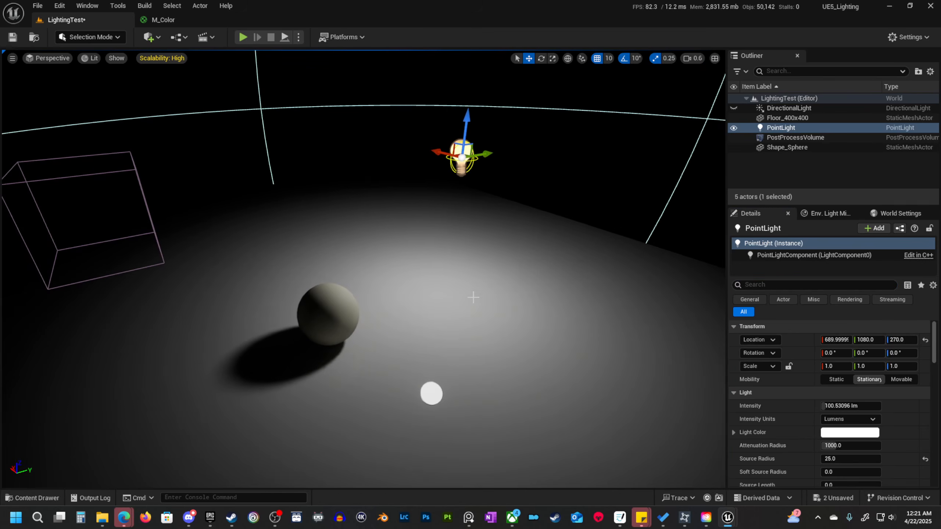
left_click_drag(827, 406, 845, 406)
right_click_drag(553, 357, 553, 357)
left_click_drag(545, 109, 451, 187)
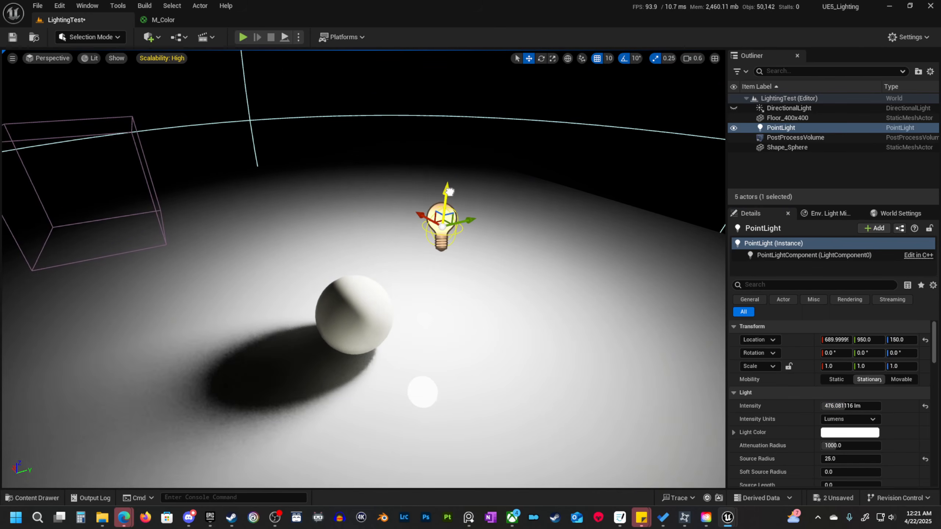
Move the point light away from the sphere to about Y 1470 and Z 460, and raise its attenuation radius to about 1995.
right_click_drag(474, 361, 474, 361)
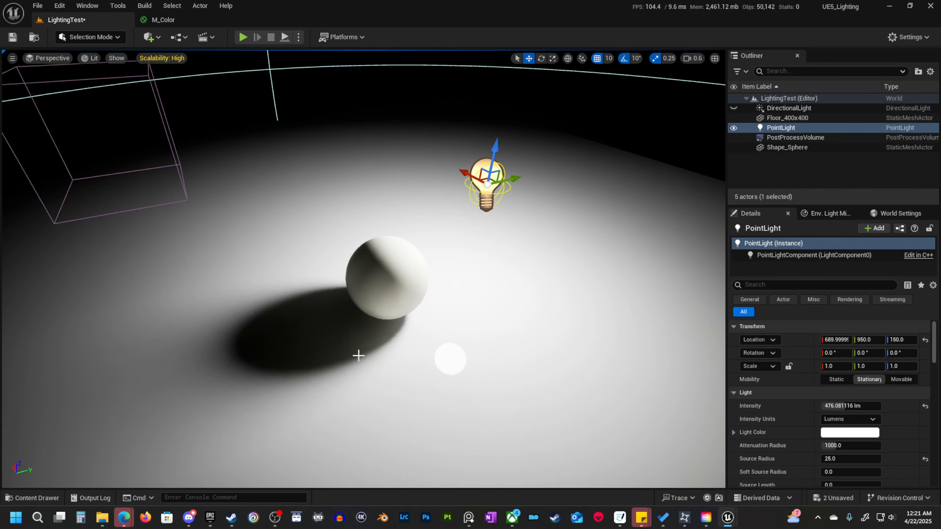
key("s")
right_click_drag(358, 351, 359, 350)
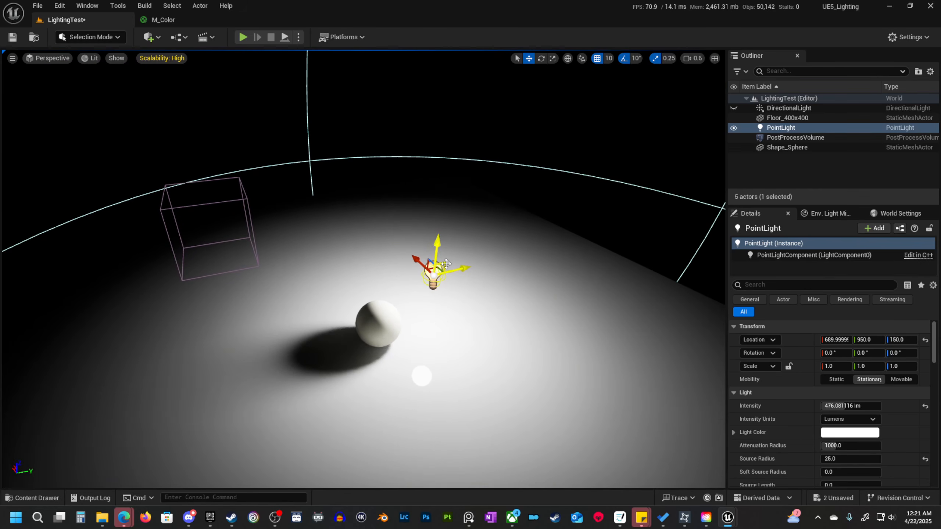
key("d")
right_click_drag(445, 289, 445, 289)
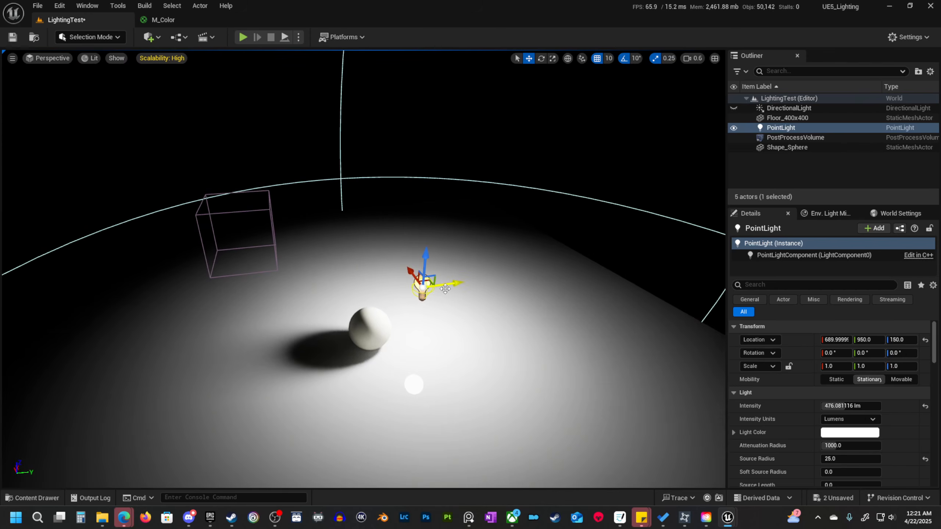
left_click_drag(435, 275, 675, 119)
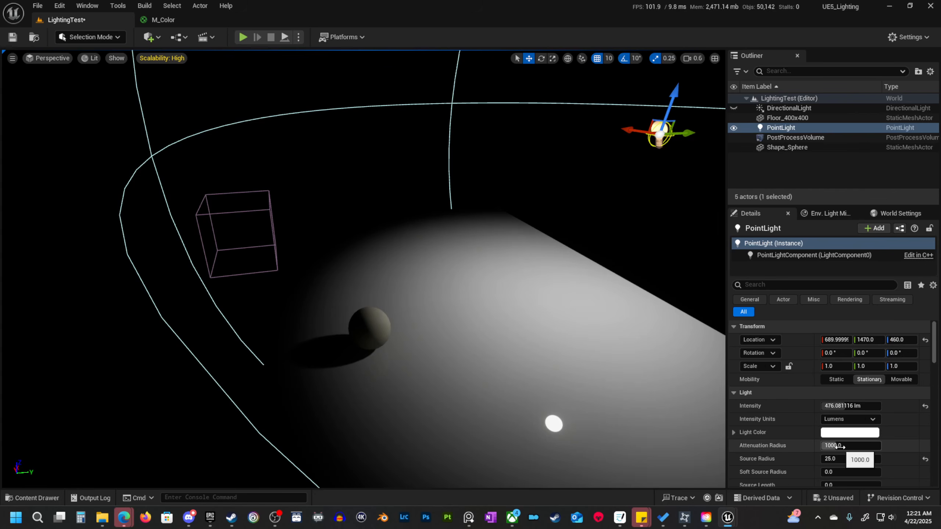
left_click_drag(838, 446, 865, 446)
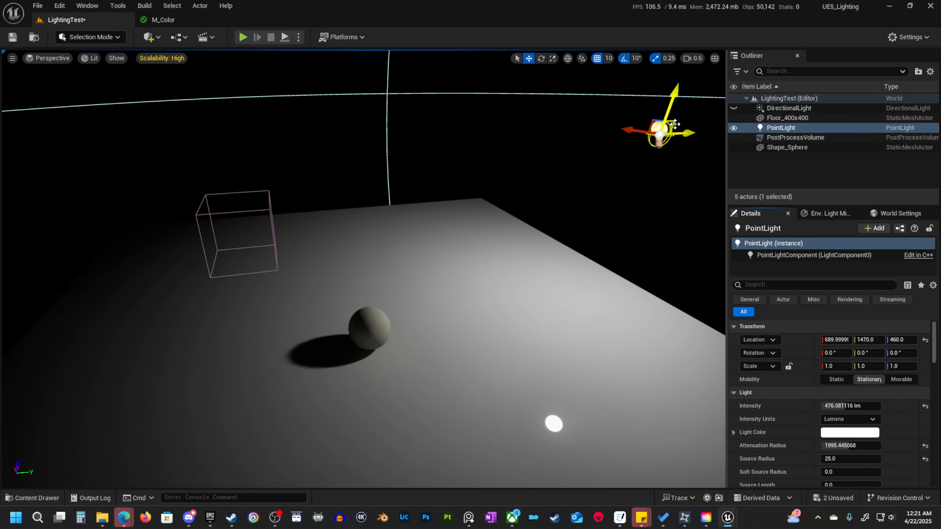
Move the point light close to the sphere at about Y 910 and Z 120, and back out to about Y 1490 and Z 500.
left_click_drag(673, 123, 654, 141)
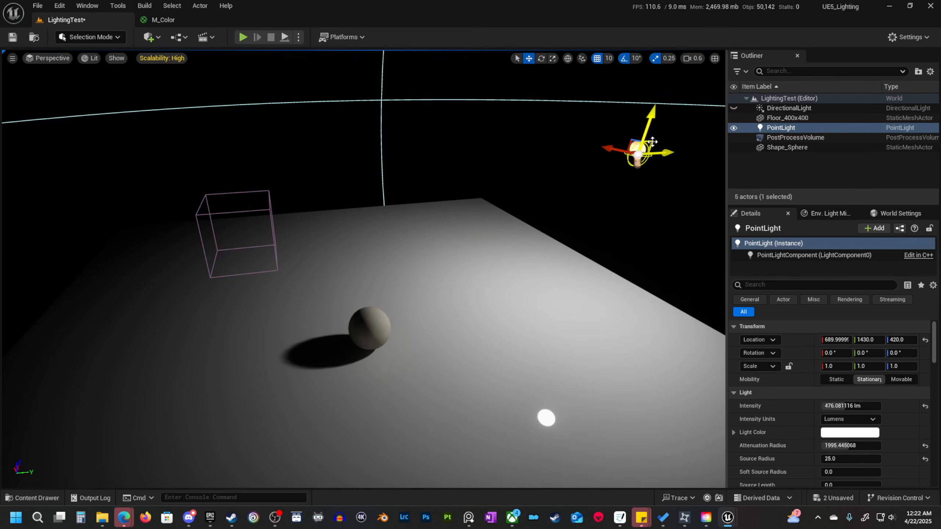
left_click_drag(653, 142, 430, 287)
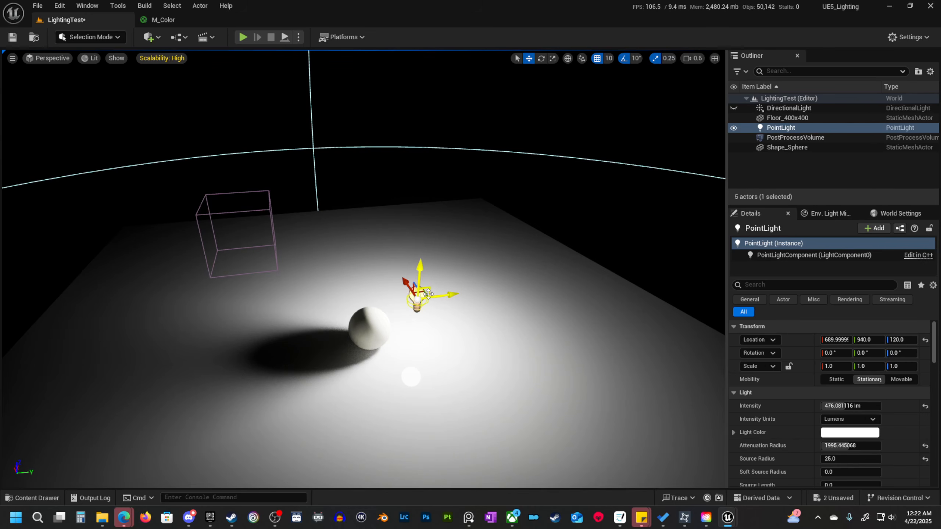
left_click_drag(428, 289, 415, 291)
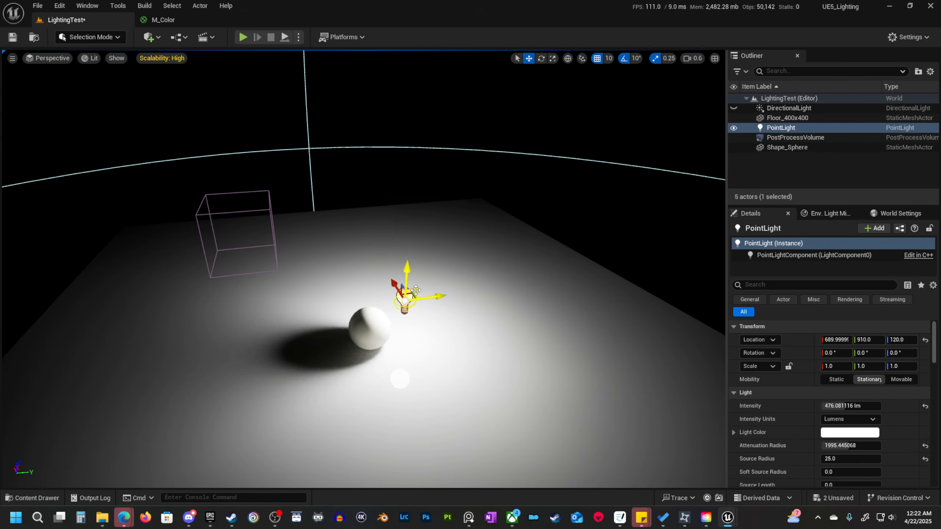
left_click_drag(415, 290, 675, 110)
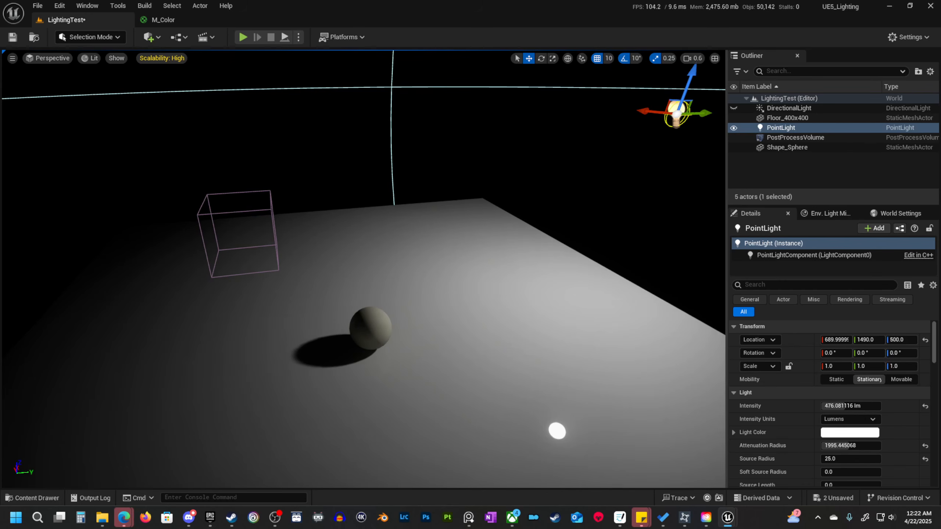
Delete the point light and unhide the directional light to light the sphere with it.
key("Delete")
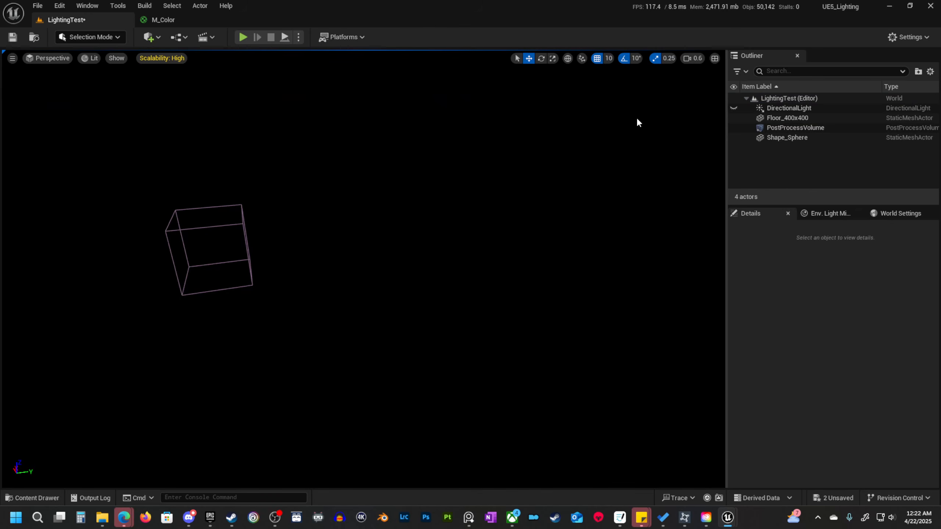
left_click(734, 108)
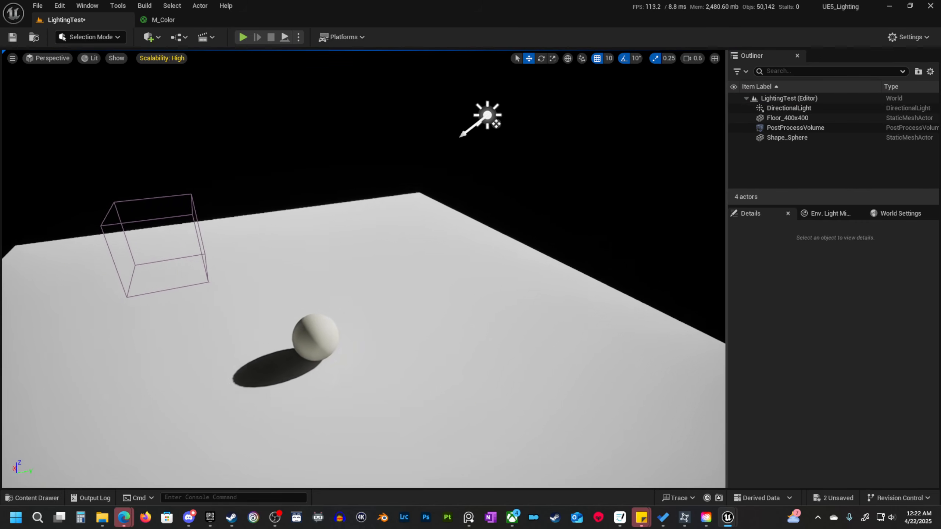
right_click_drag(330, 298, 321, 315)
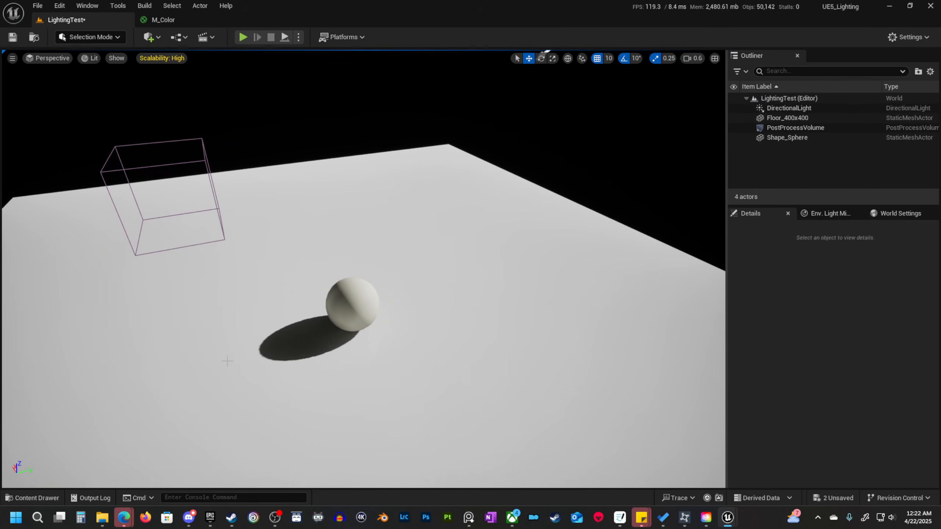
right_click_drag(243, 361, 397, 307)
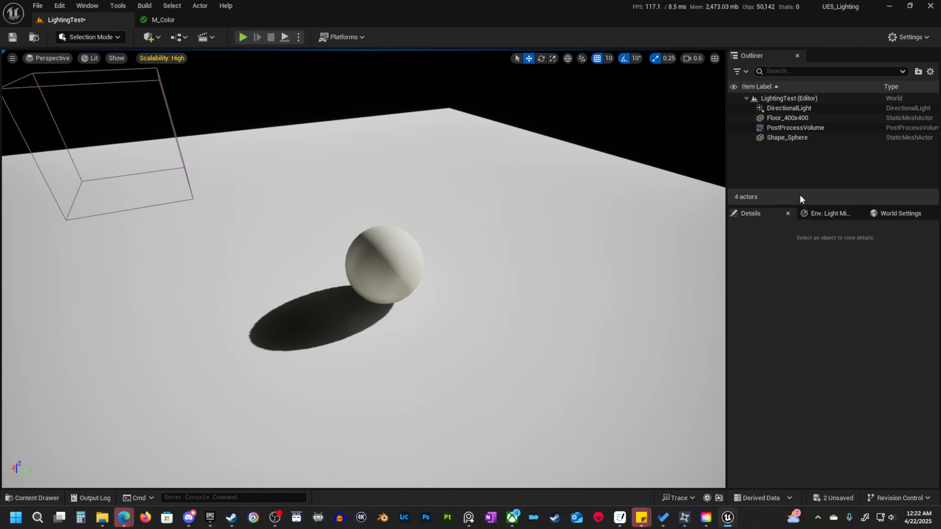
Filter the directional light's properties for "ray", set Cast Ray Traced Shadows to Enabled, inspect the sphere's shadow, and clear the filter.
left_click(810, 108)
left_click(788, 287)
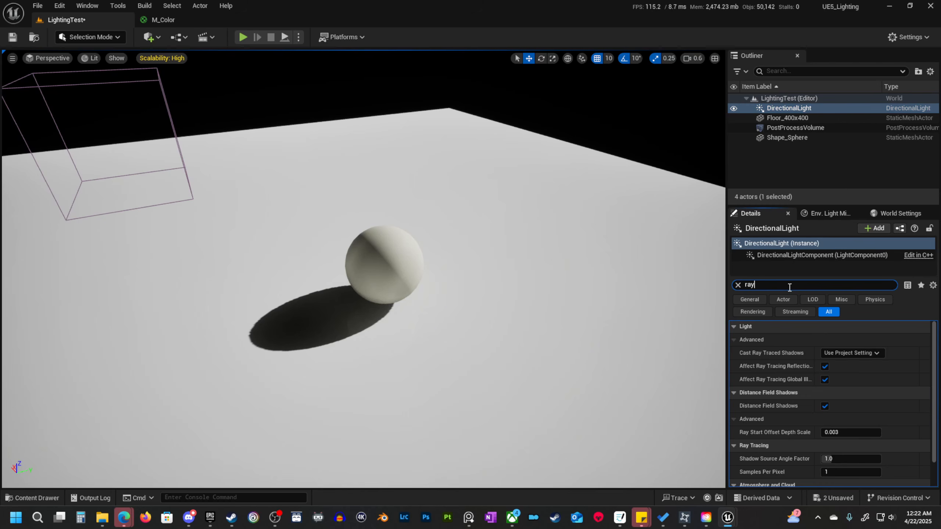
left_click(862, 352)
left_click(848, 379)
mouse_move(429, 309)
right_mouse_down()
mouse_move(415, 310)
mouse_move(414, 323)
mouse_move(430, 309)
right_mouse_up()
key("w")
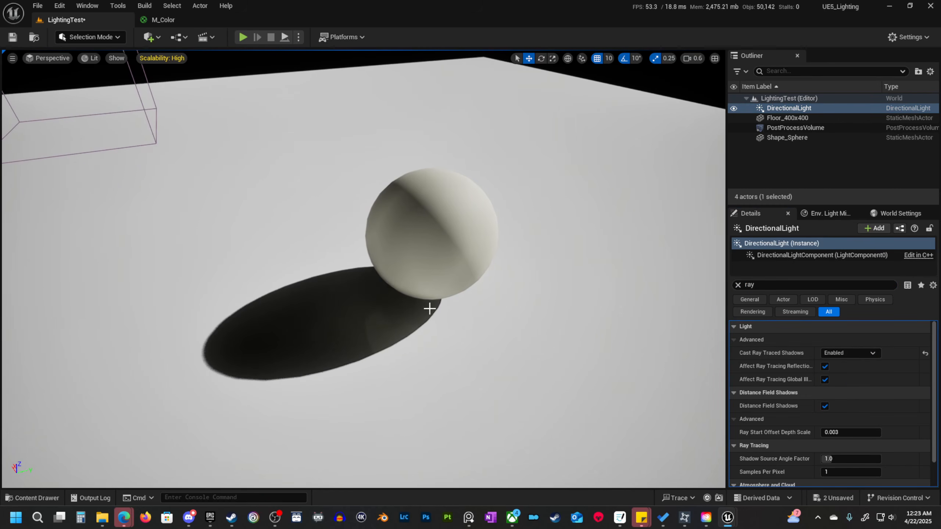
key("s")
right_click_drag(395, 353, 432, 307)
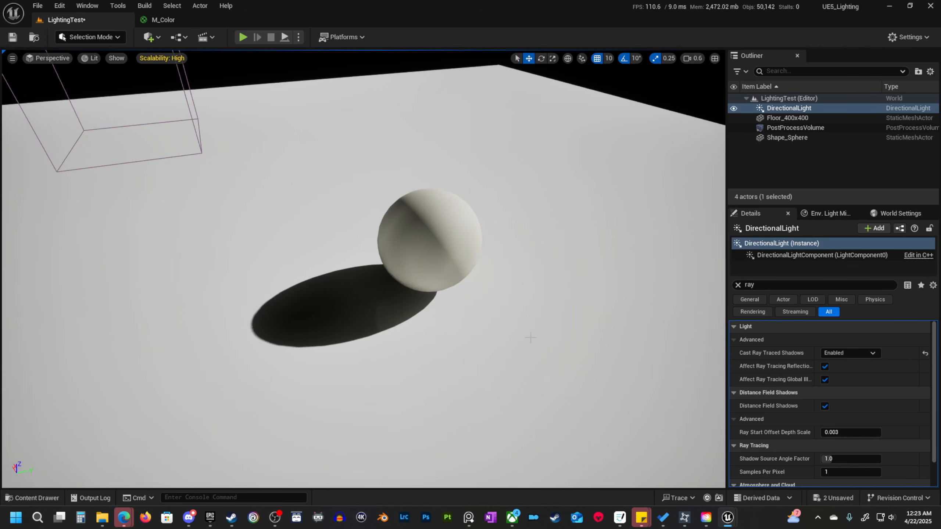
left_click(737, 285)
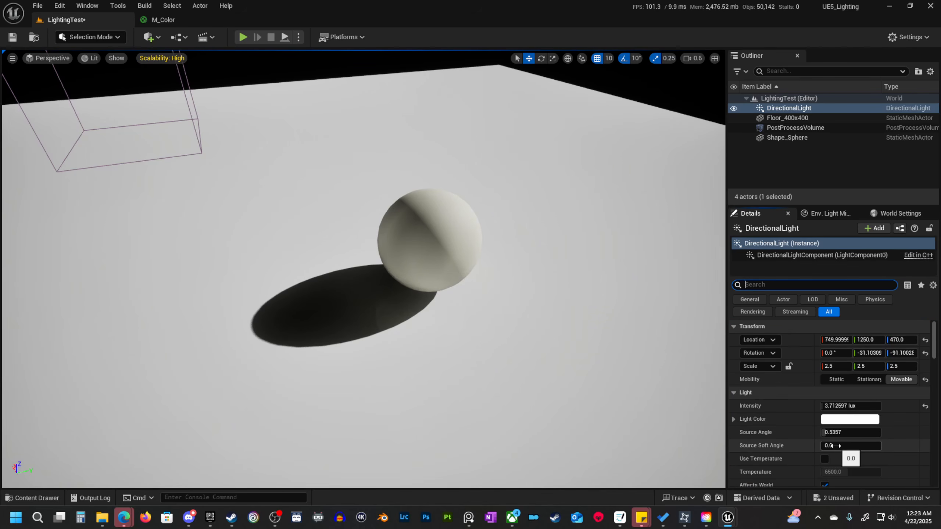
Try a larger source angle on the directional light, reset it to its default, and inspect the sphere's shadow from above.
left_click_drag(828, 432, 859, 432)
left_click(925, 433)
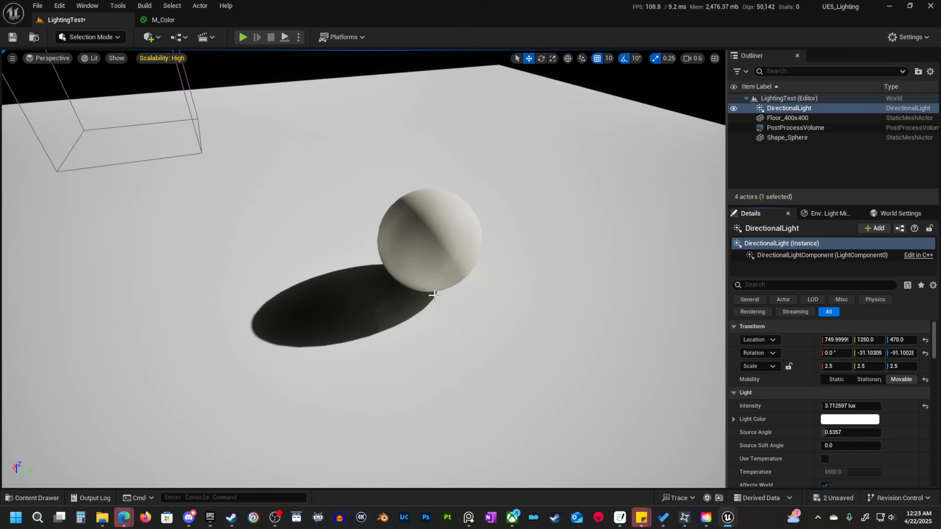
mouse_move(429, 315)
right_mouse_down()
mouse_move(396, 341)
mouse_move(428, 315)
right_mouse_up()
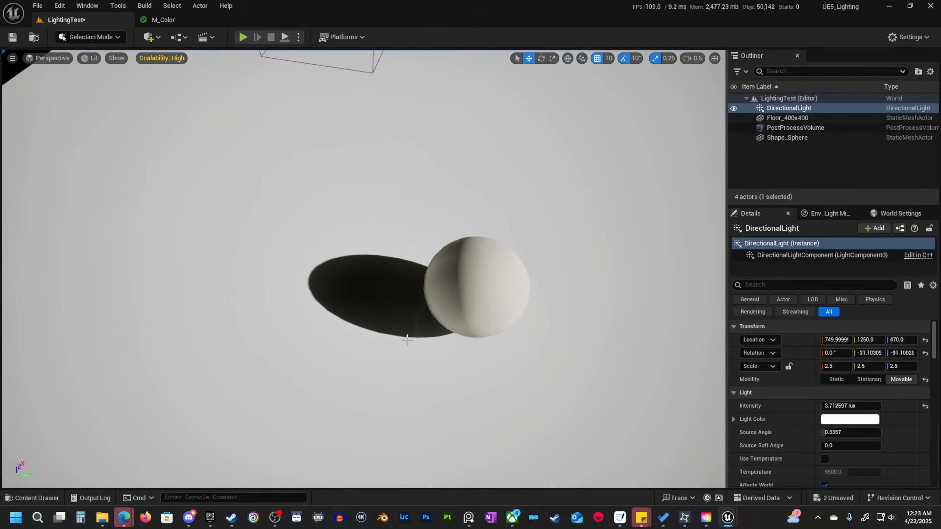
right_click_drag(448, 348, 382, 307)
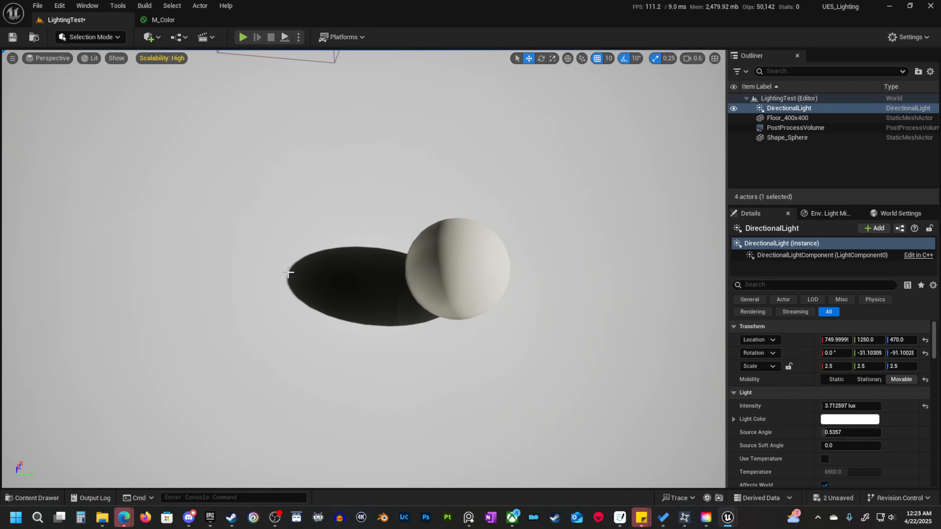
right_click_drag(403, 302, 440, 274)
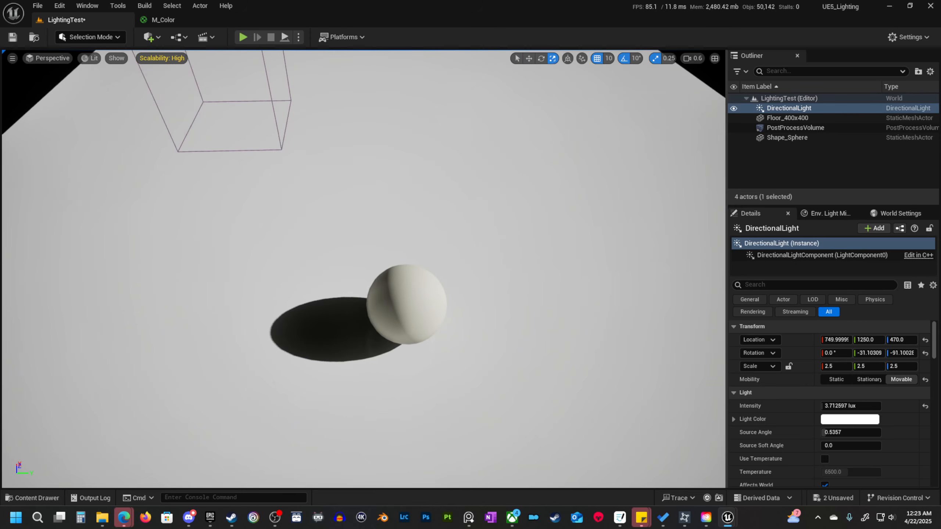
Try stretching the sphere to a Z scale of 3 to compare its shadow, and undo the scaling.
left_click(403, 302)
key("r")
left_click_drag(403, 302, 406, 252)
right_click_drag(406, 307, 387, 304)
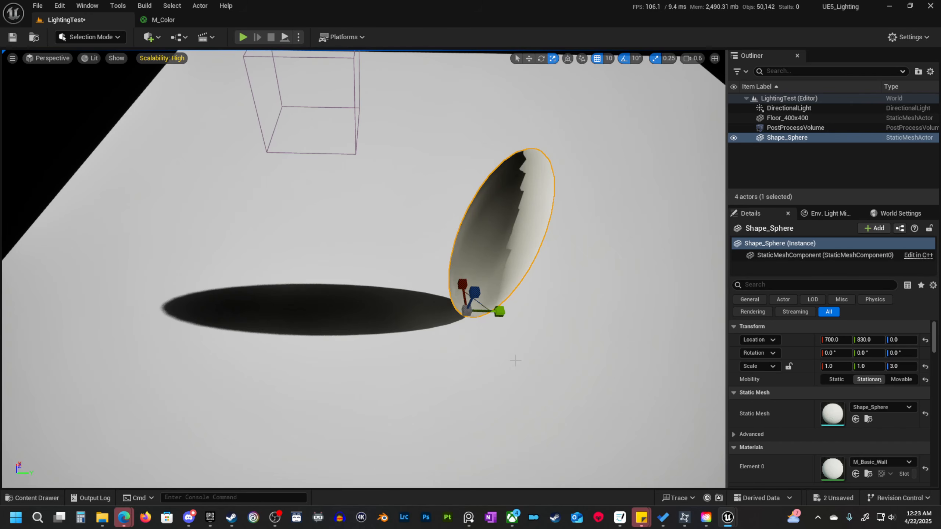
key("ctrl+z")
key("ctrl+z")
right_click_drag(489, 362, 509, 356)
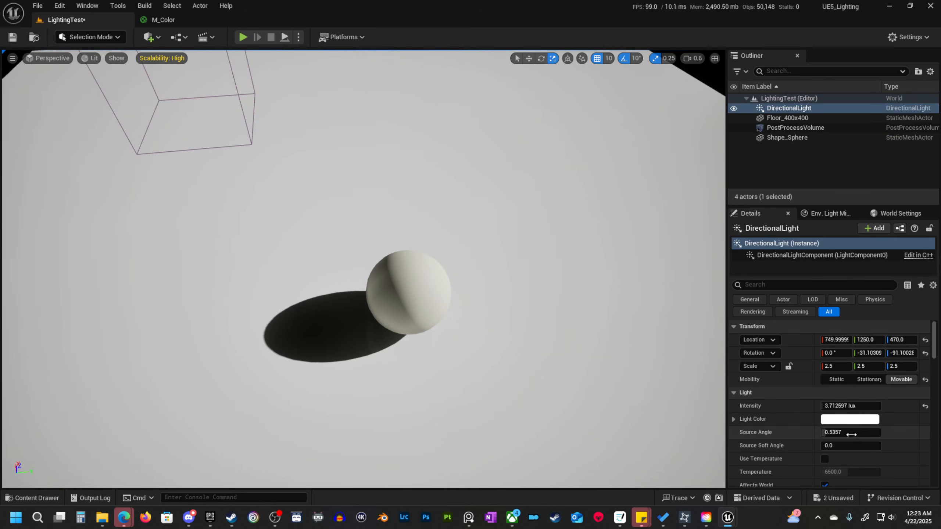
Filter the directional light's properties for "ray", set Cast Ray Traced Shadows to Use Project Setting, and clear the filter.
scroll(851, 435, "down", 1)
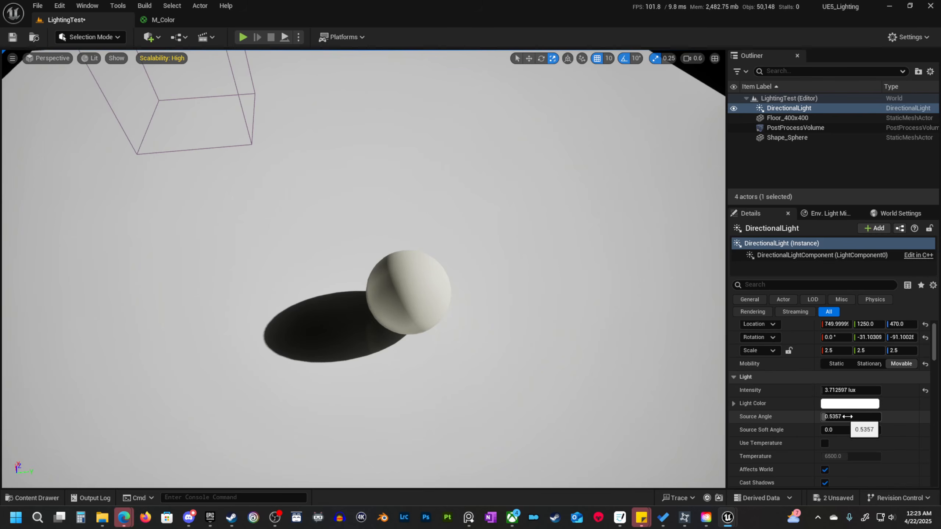
scroll(863, 425, "down", 5)
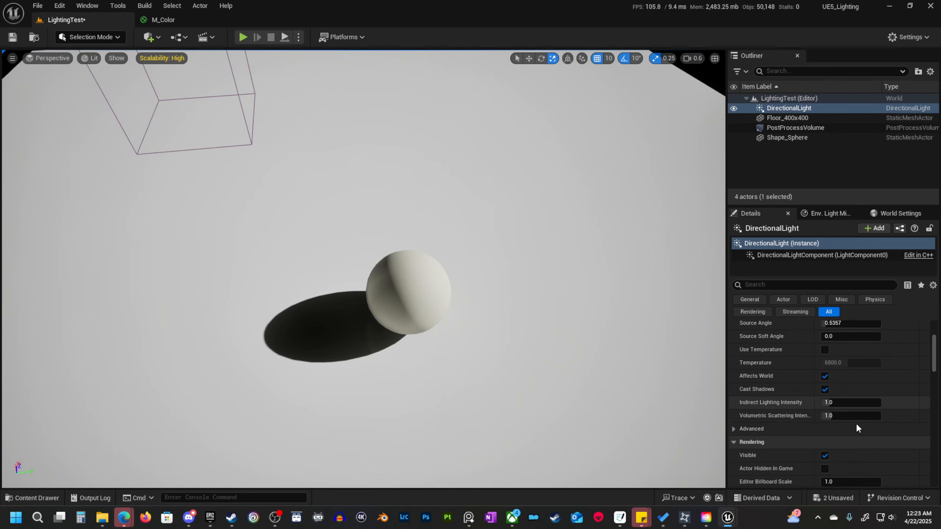
scroll(856, 424, "up", 6)
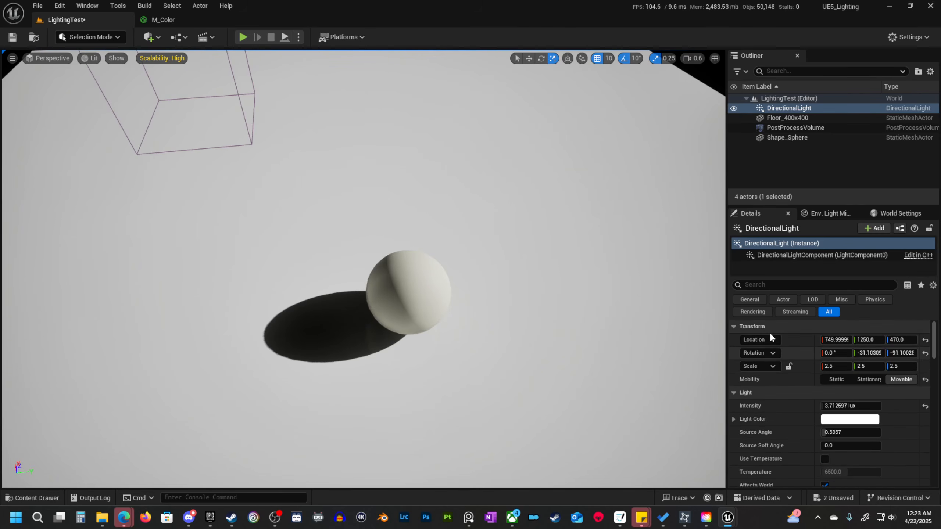
left_click(784, 287)
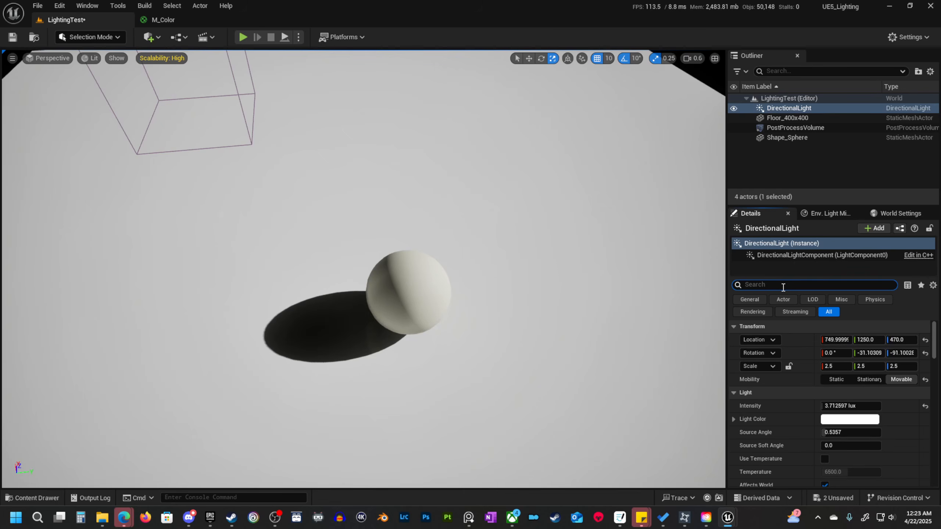
type("y")
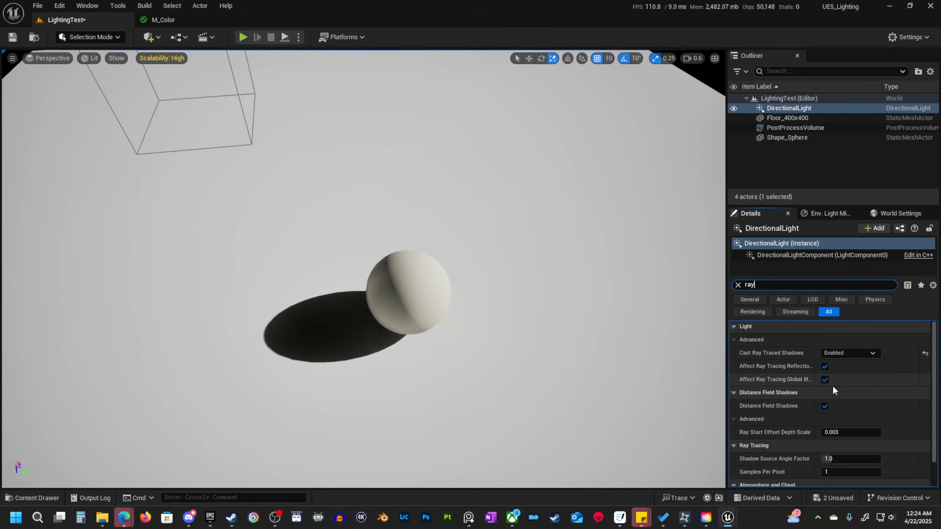
left_click(867, 352)
left_click(858, 373)
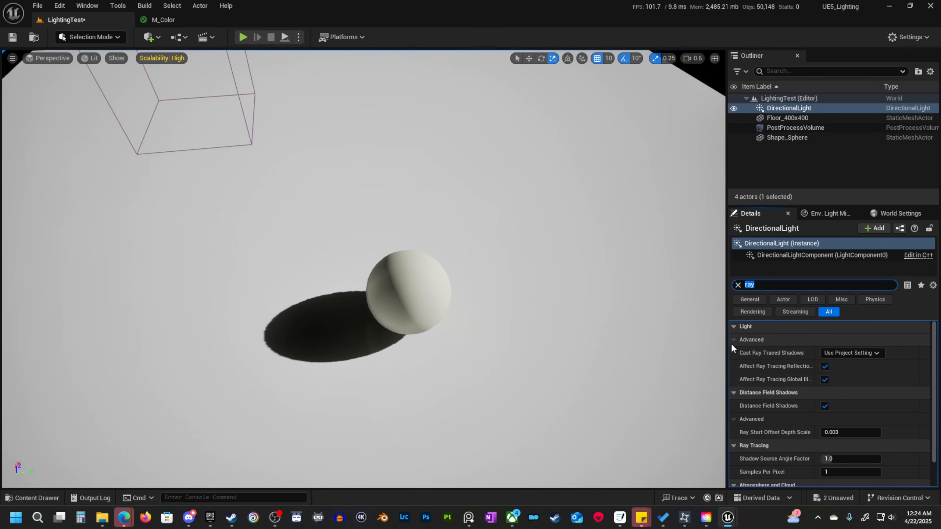
left_click(738, 285)
Review the directional light's remaining properties, including light, light shaft and cascaded shadow map settings, with the light and sphere in view.
key("s")
right_click_drag(469, 304, 467, 229)
scroll(467, 238, "up", 1)
key("w")
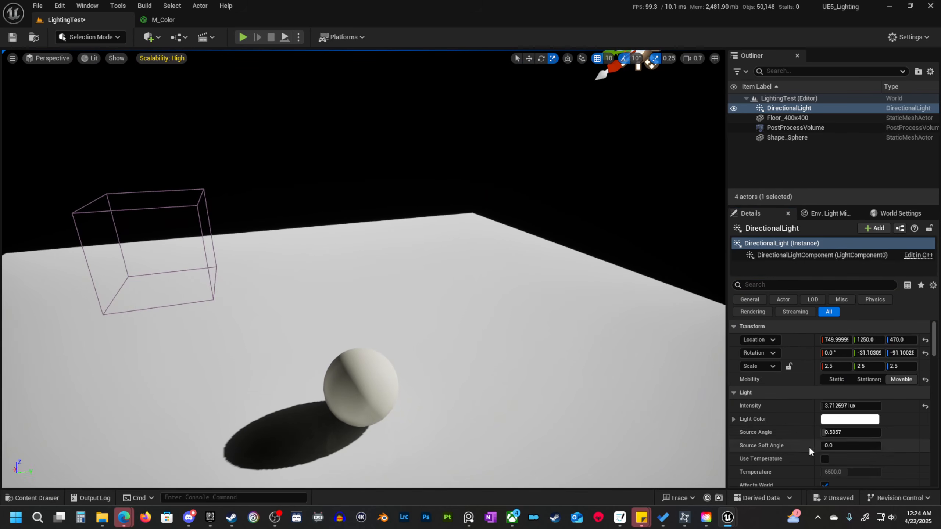
scroll(808, 446, "down", 4)
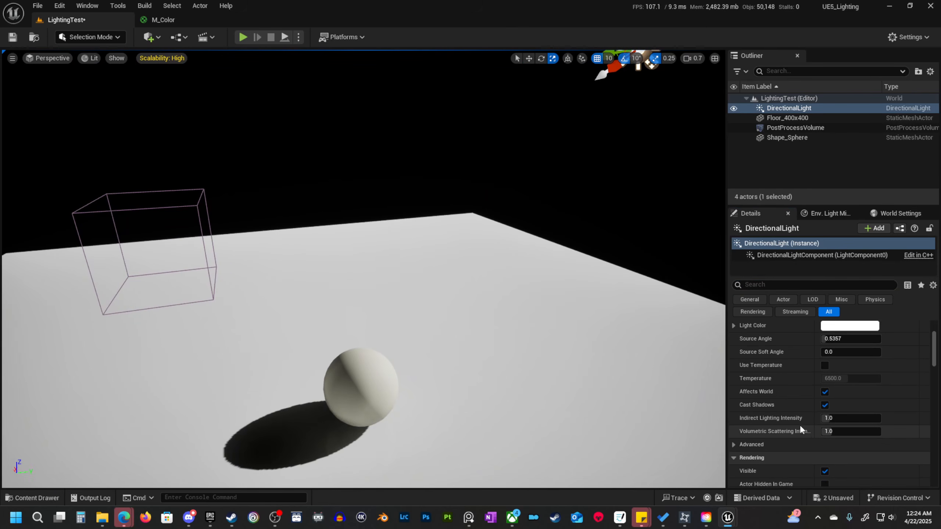
scroll(800, 424, "up", 3)
scroll(691, 397, "down", 3)
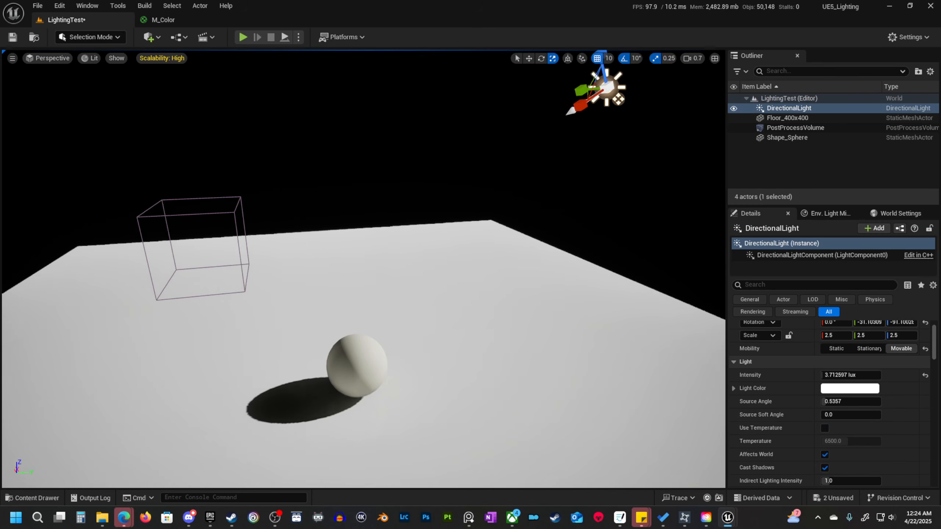
scroll(843, 450, "down", 4)
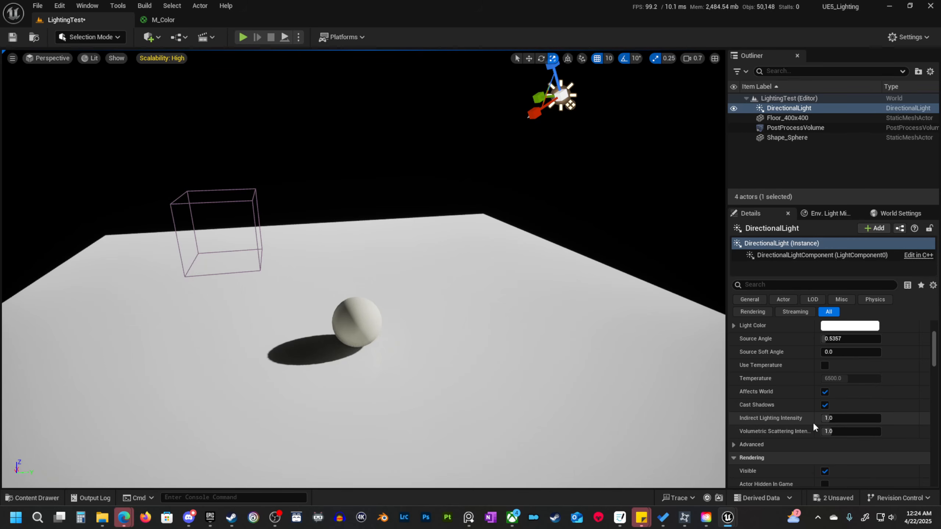
scroll(876, 418, "down", 5)
scroll(876, 418, "up", 8)
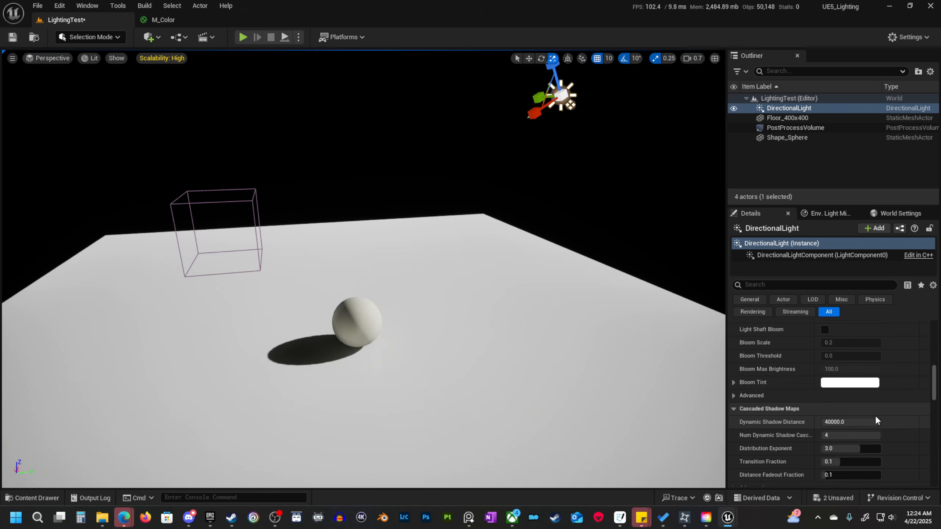
middle_click_drag(403, 165, 409, 139)
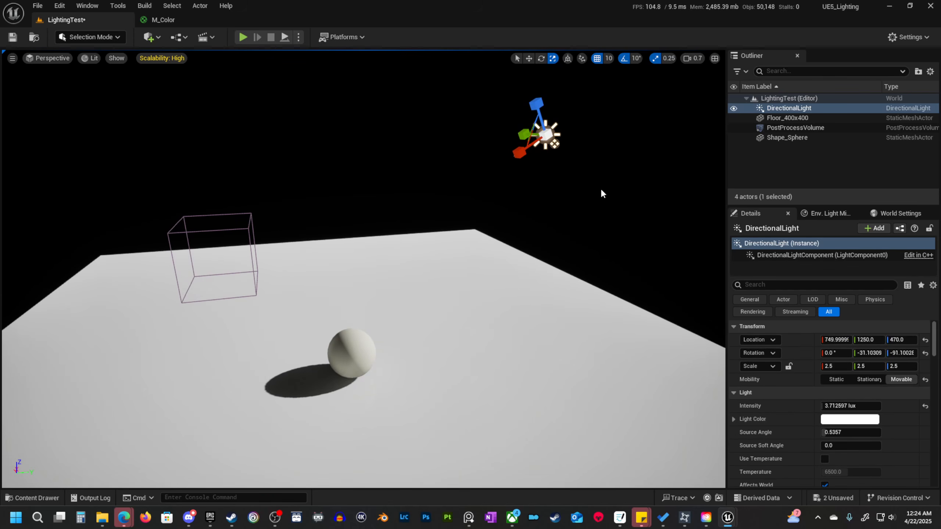
Delete the directional light and add a sky light to the level in its place.
key("Delete")
left_click(151, 39)
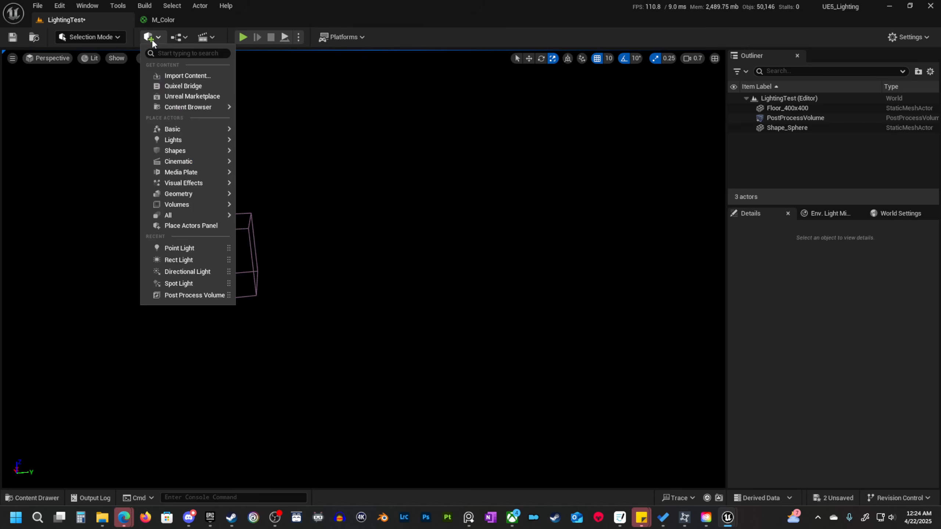
mouse_move(196, 144)
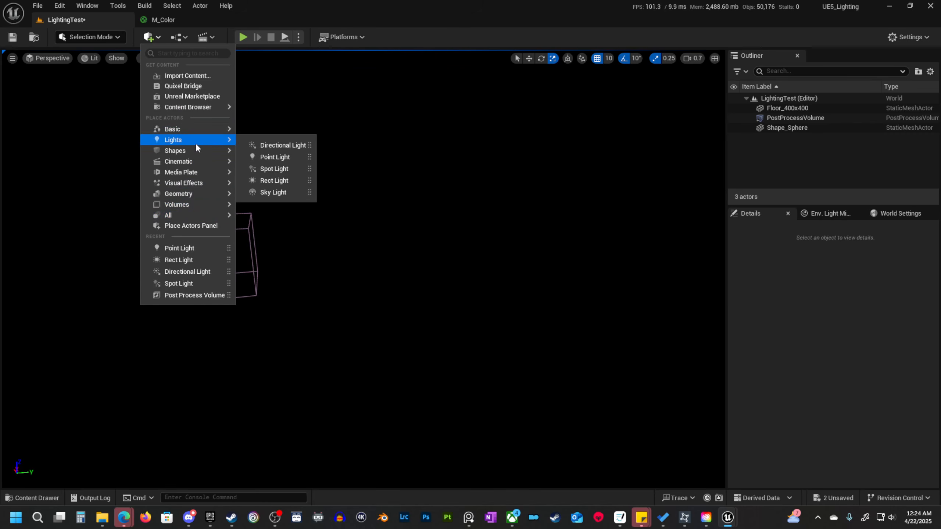
left_click(282, 192)
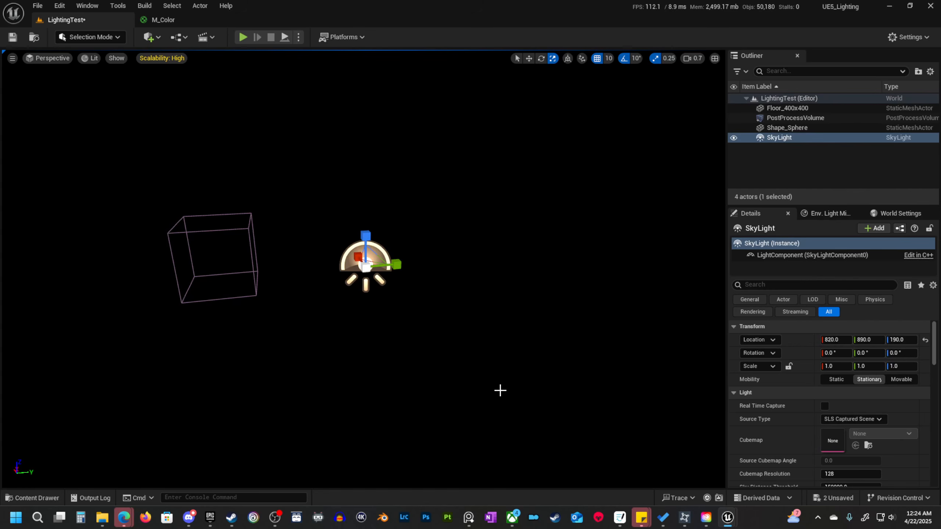
mouse_move(509, 347)
right_mouse_down()
mouse_move(502, 341)
mouse_move(509, 347)
right_mouse_up()
key("w")
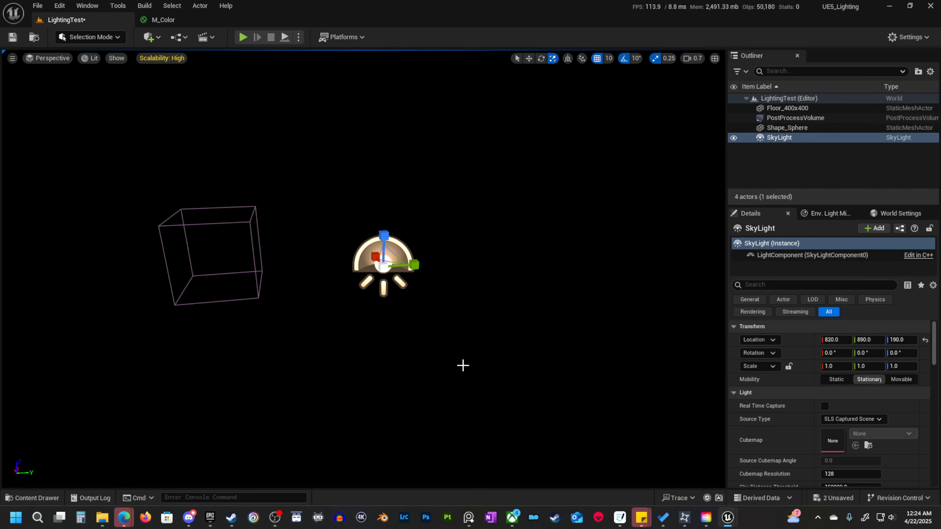
Set the sky light's mobility to Movable and enable Real Time Capture.
left_click(902, 380)
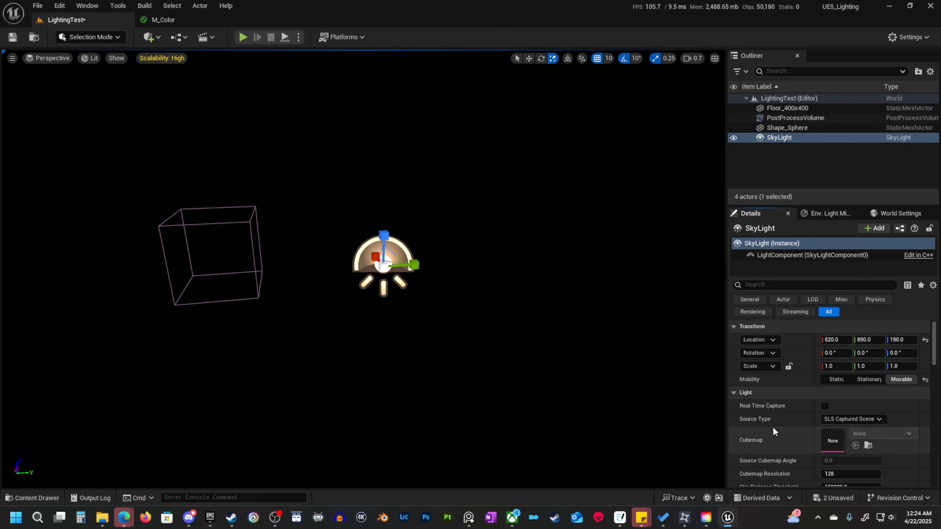
scroll(764, 429, "down", 3)
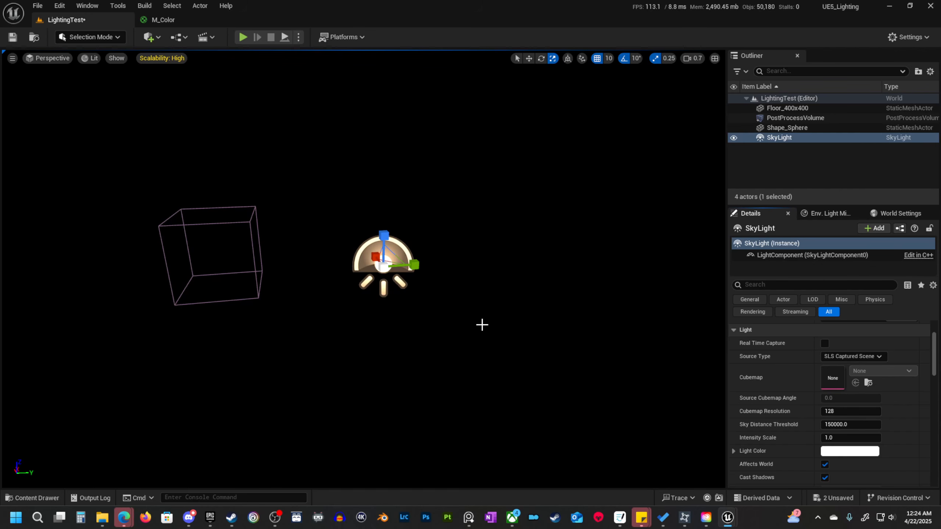
scroll(822, 397, "up", 3)
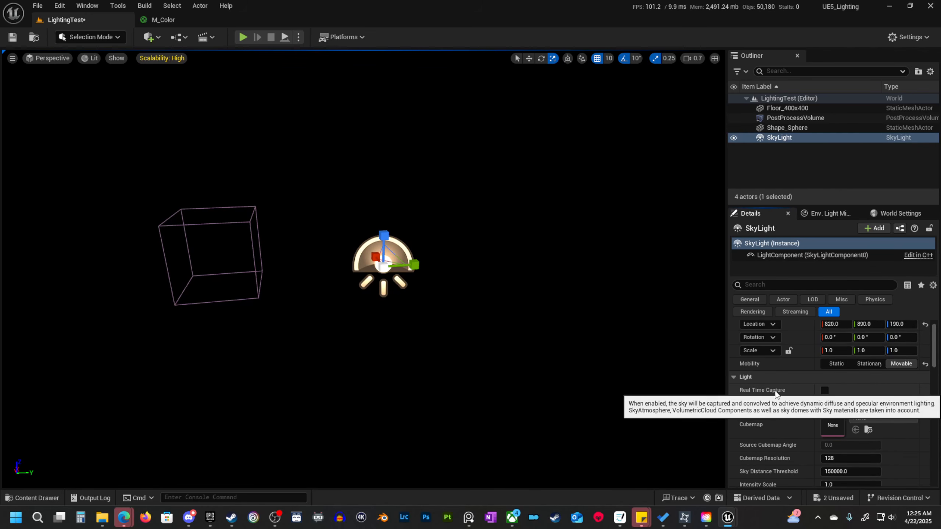
left_click(824, 391)
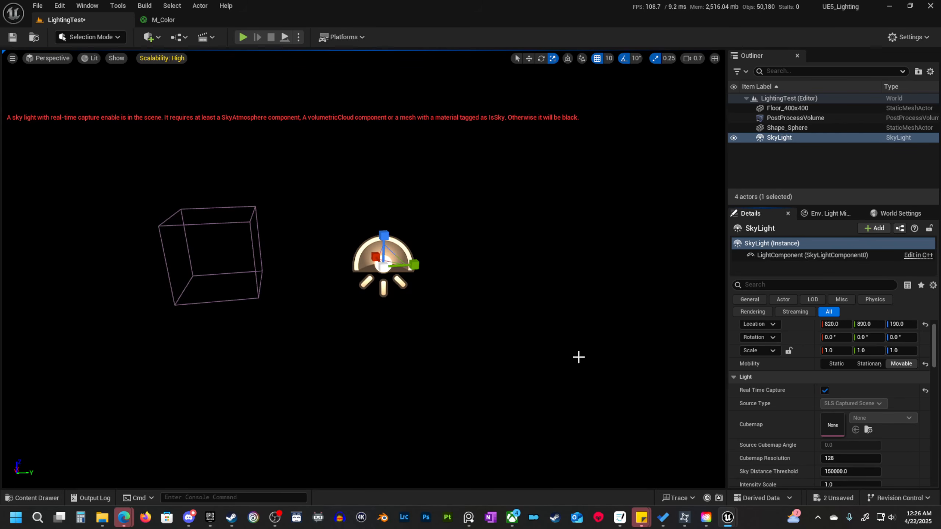
Disable Real Time Capture on the sky light and review its cubemap, source and intensity settings.
left_click(824, 390)
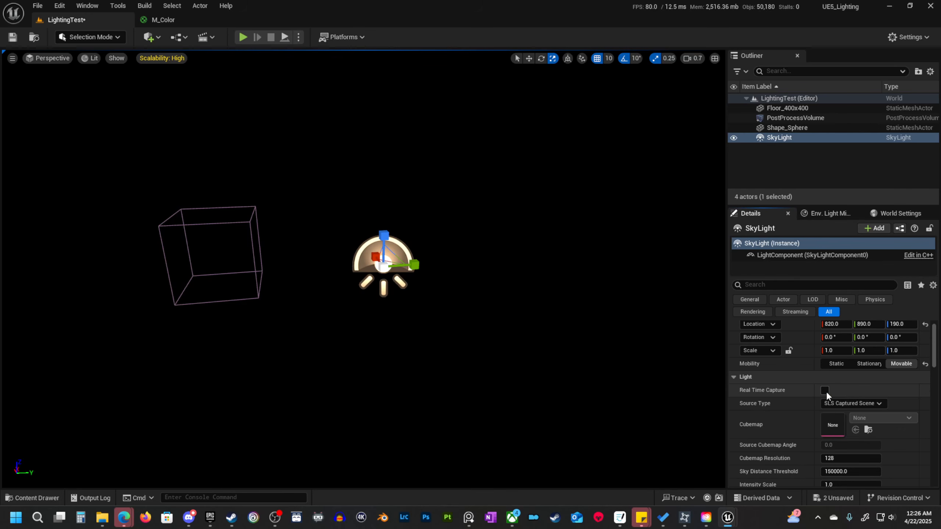
scroll(826, 393, "down", 2)
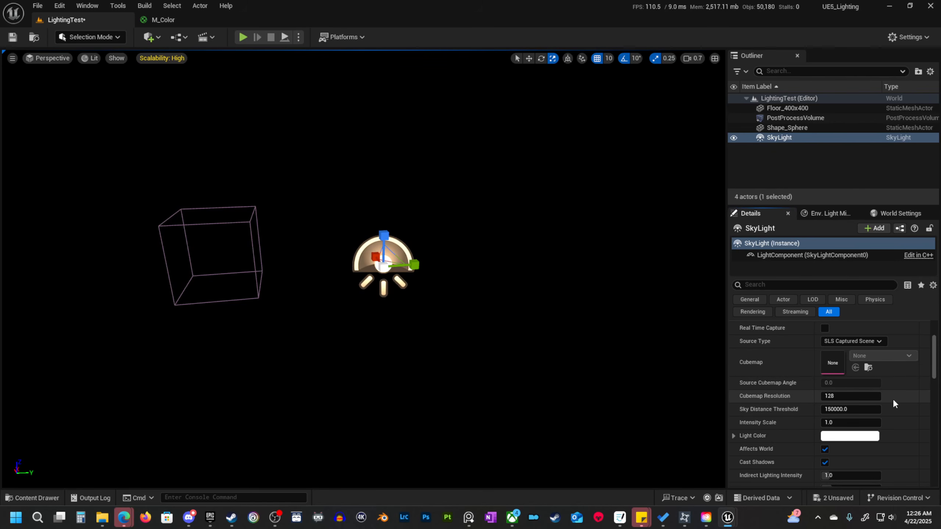
scroll(893, 403, "up", 2)
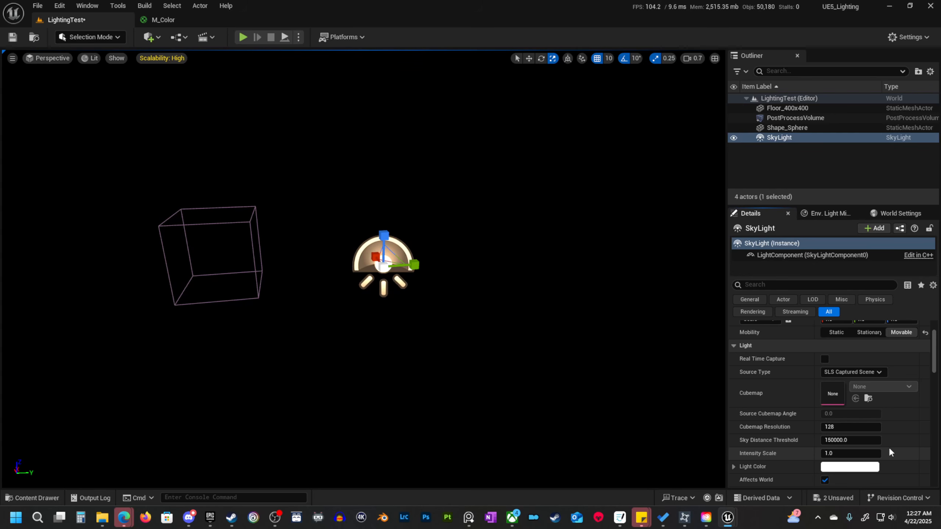
Open the Engine folder in the content browser and review the browser's display options, including Show Engine Content.
left_click(40, 498)
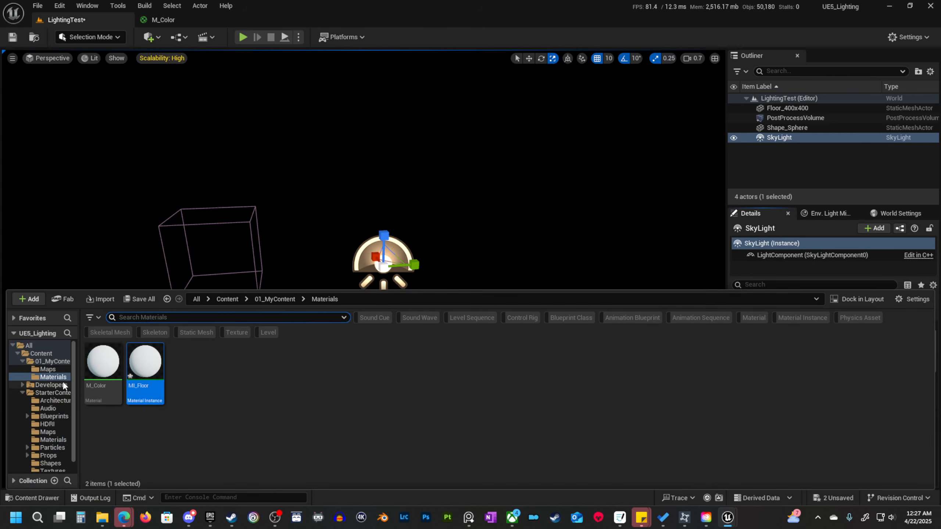
left_click(22, 361)
left_click(19, 354)
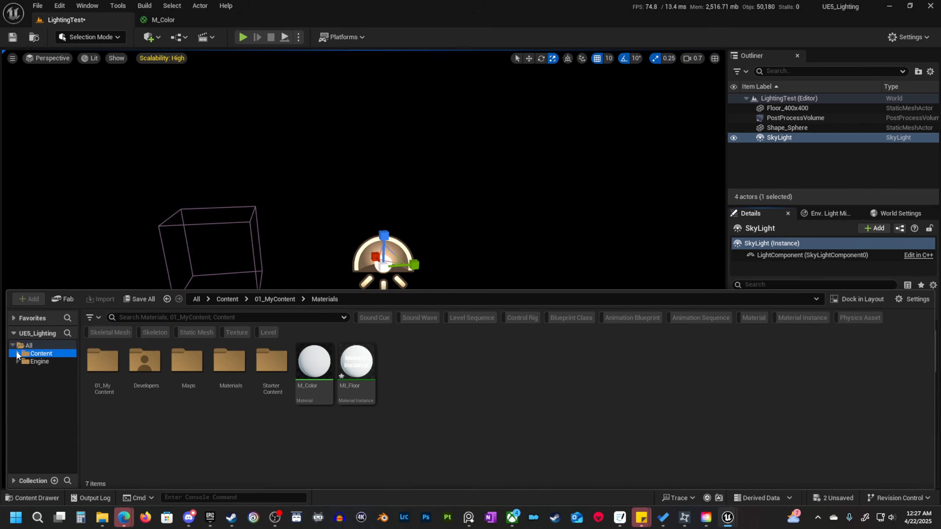
left_click(45, 361)
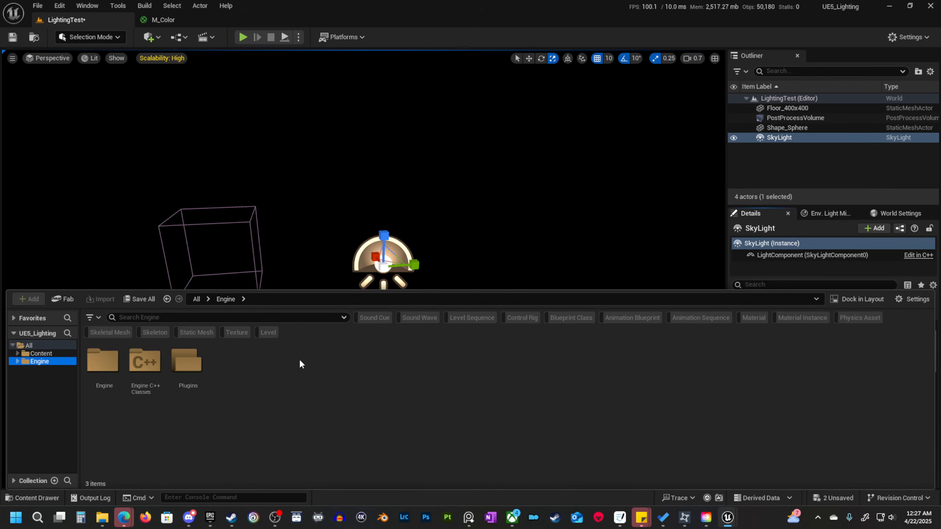
left_click(908, 300)
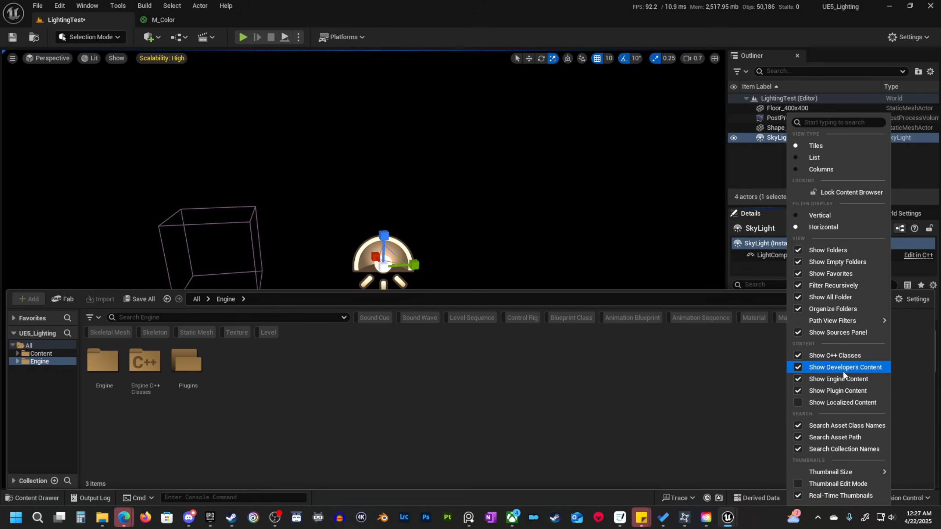
Search the Engine content for "hdr" and view the Desert_Outer_HDR texture cube, closing its editor when done.
left_click(168, 317)
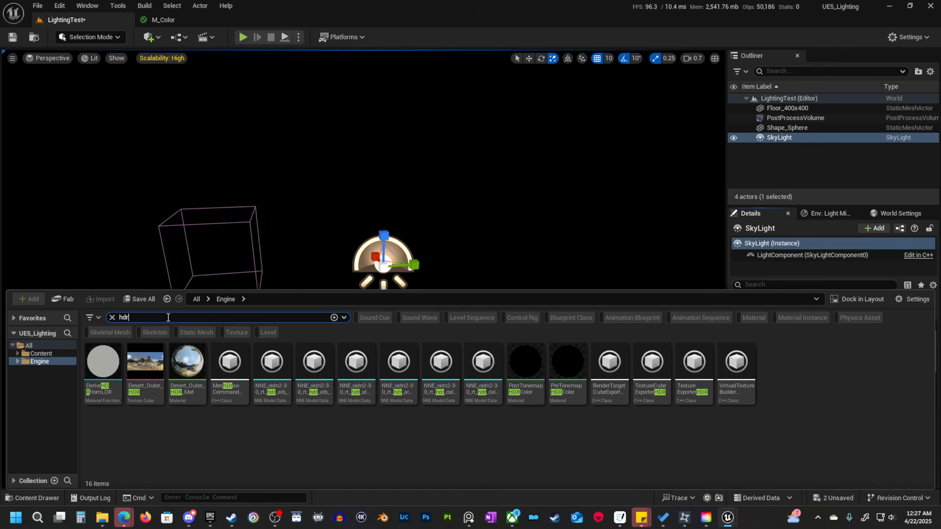
left_click(145, 362)
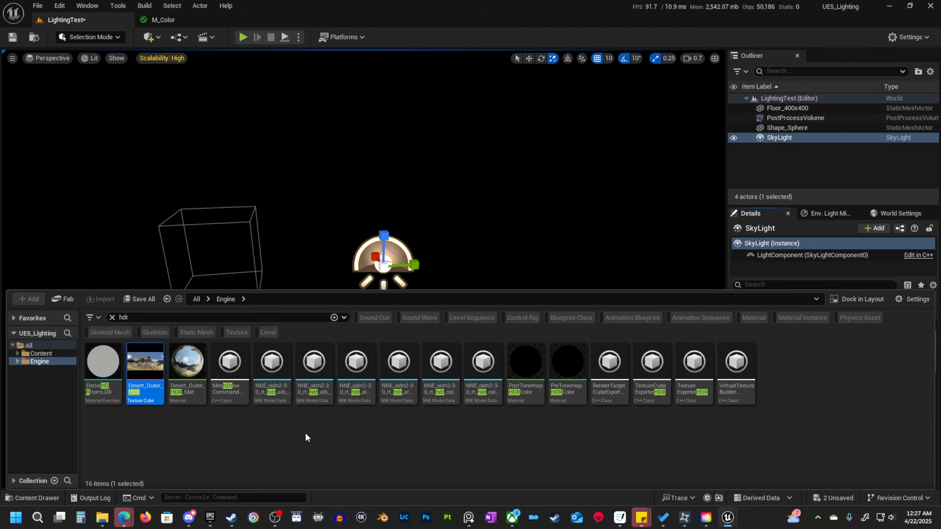
double_click(139, 367)
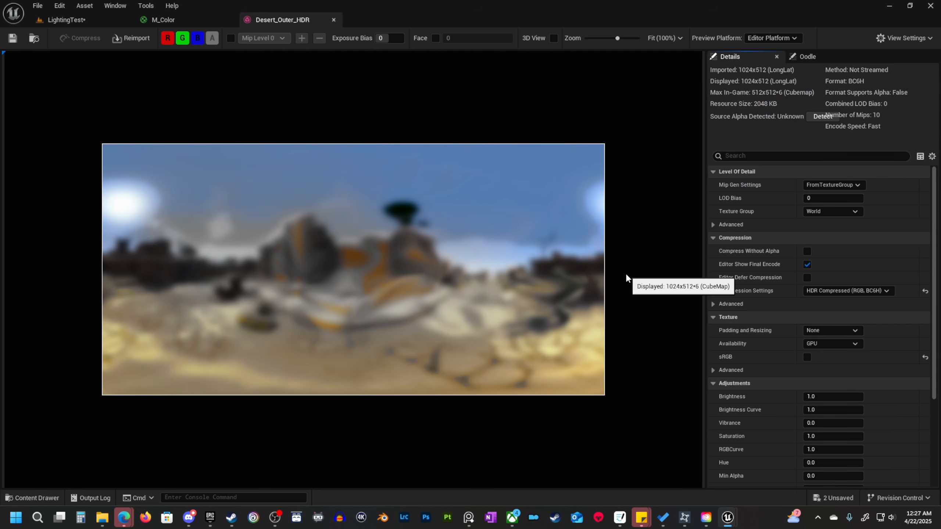
left_click(333, 20)
Find the HDRIBackdrop plugin with the search "hdri", enable it and restart the editor.
left_click(59, 5)
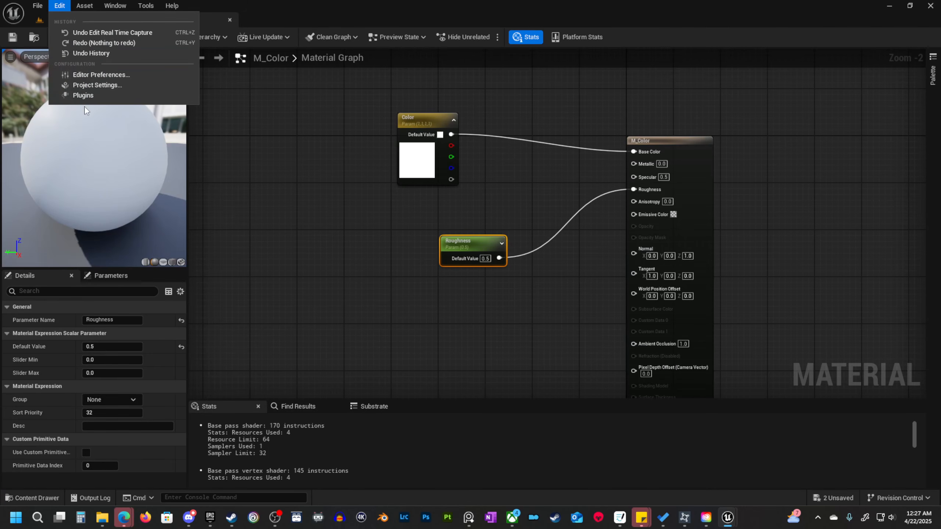
left_click(85, 95)
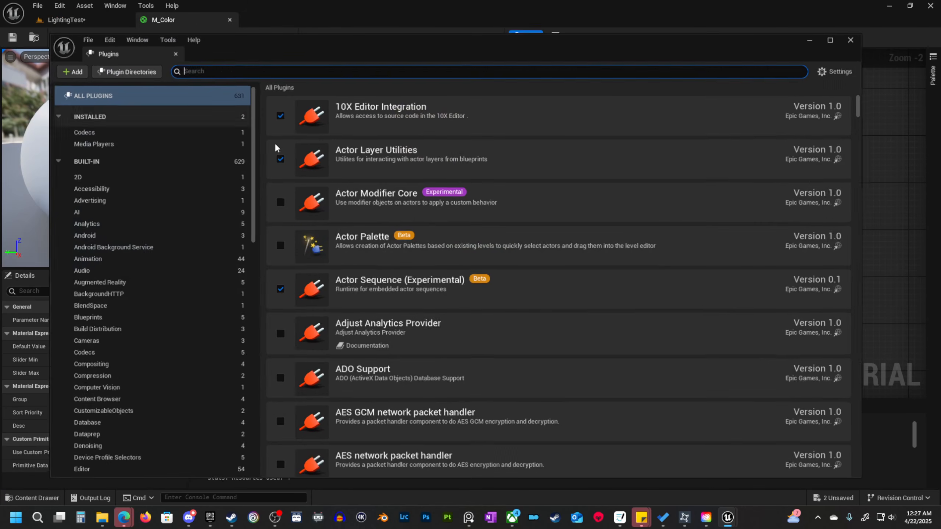
left_click(323, 67)
type("hdri")
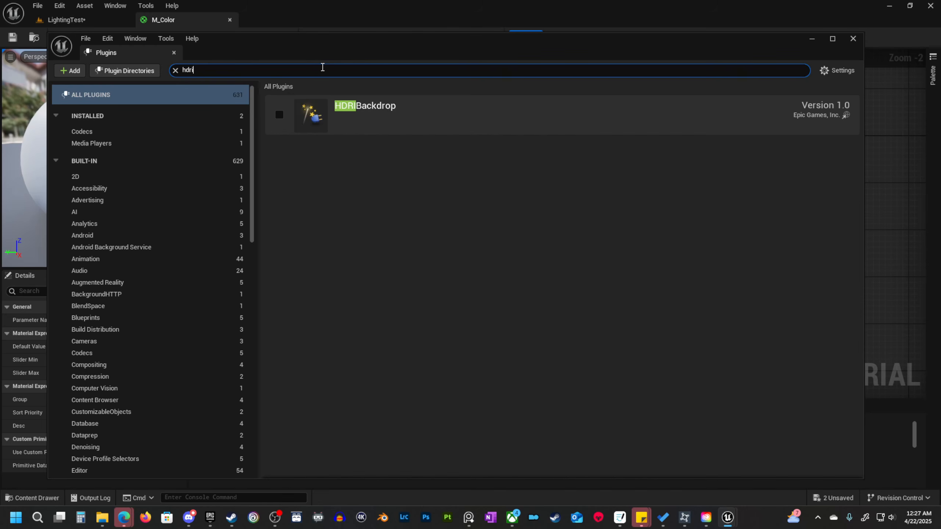
left_click(280, 114)
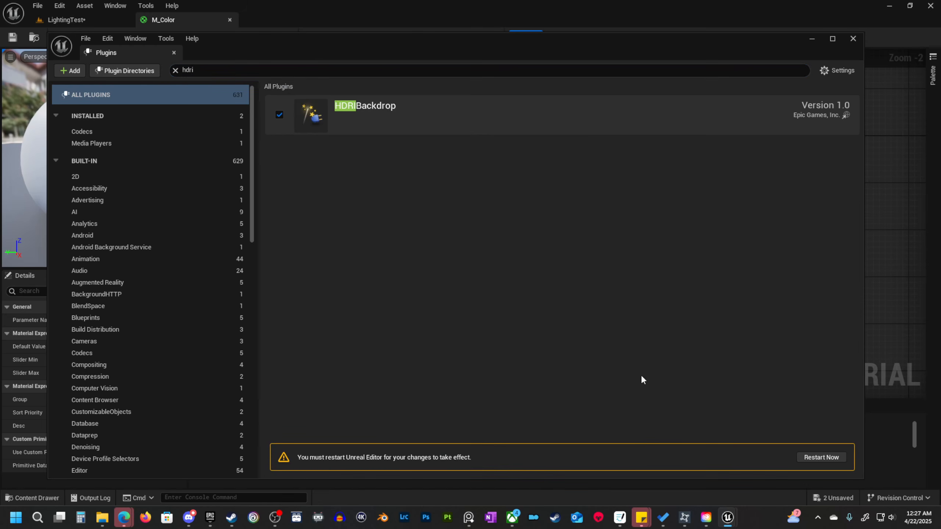
left_click(820, 457)
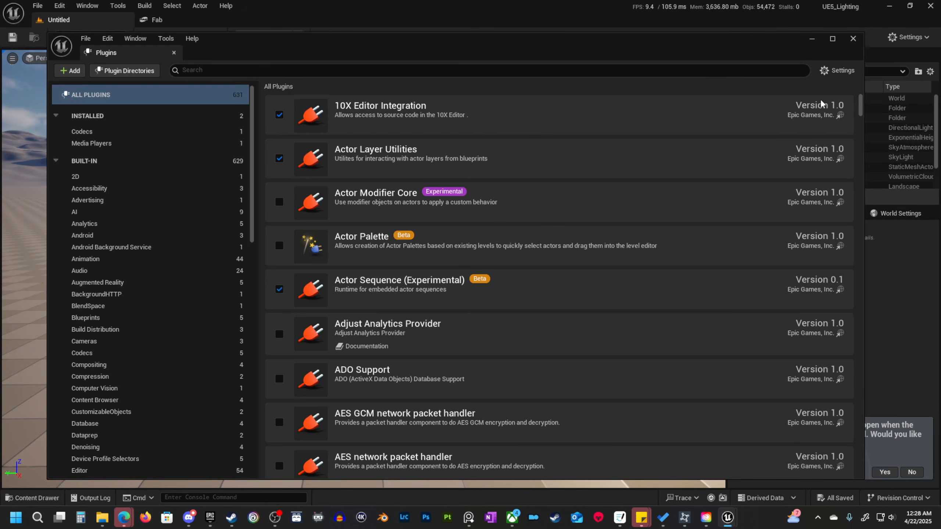
Close the plugin browser and reopen the LightingTest level from the recent levels.
left_click(853, 39)
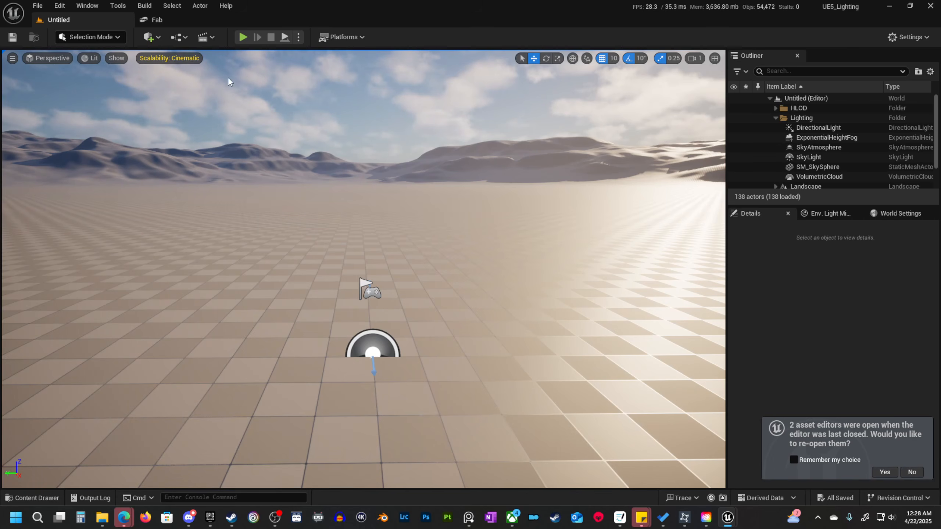
left_click(38, 6)
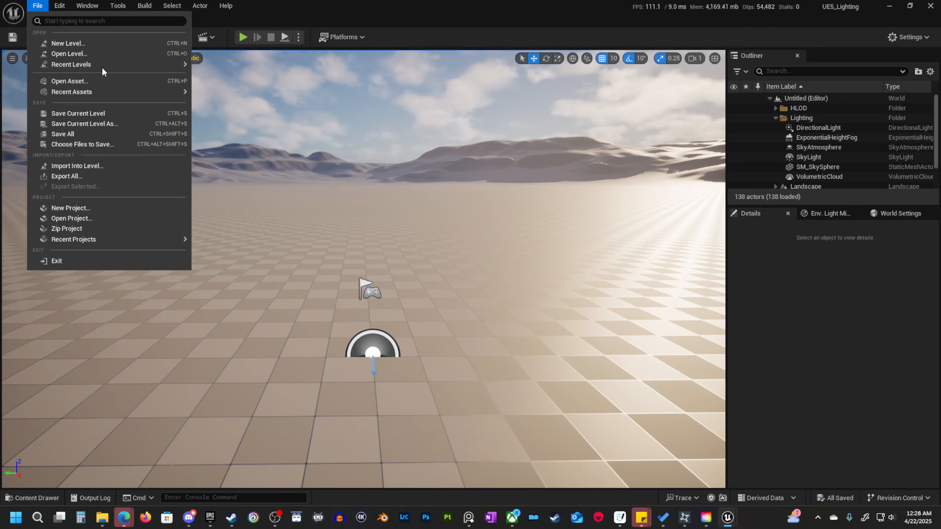
mouse_move(108, 64)
left_click(236, 71)
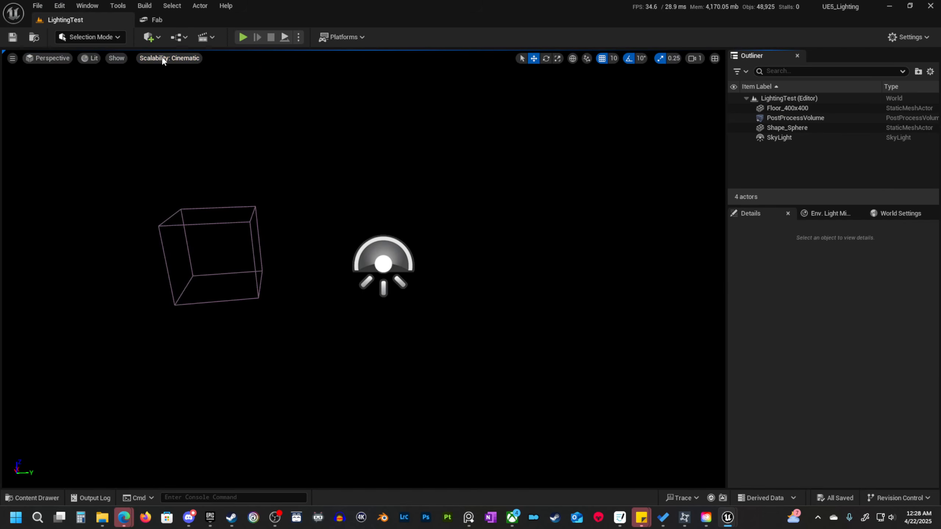
Set all scalability groups to High and close the Fab page.
left_click(183, 65)
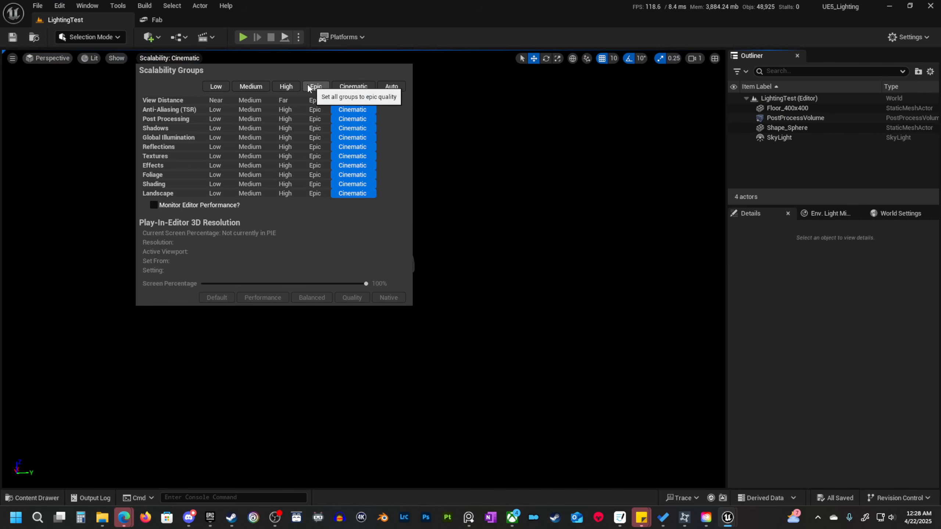
left_click(286, 87)
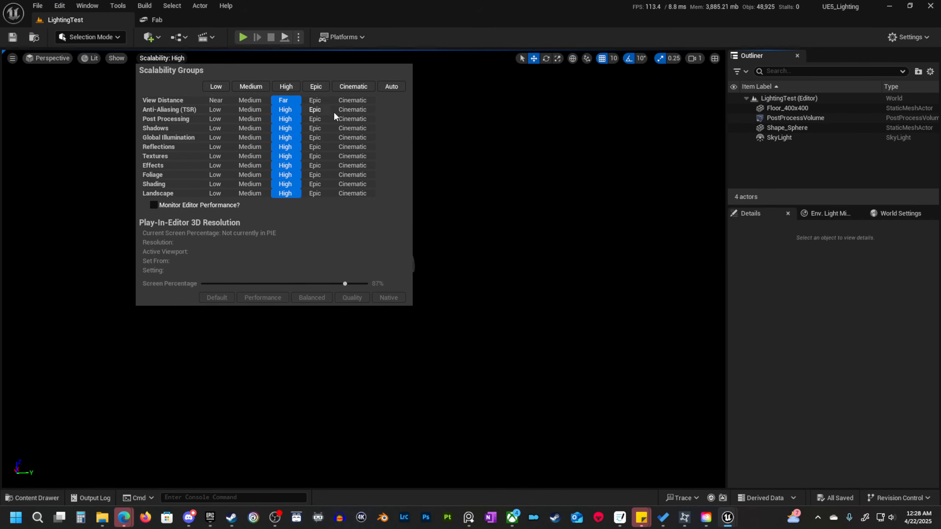
left_click(229, 20)
Select the sky light in the level and delete it.
left_click(385, 259)
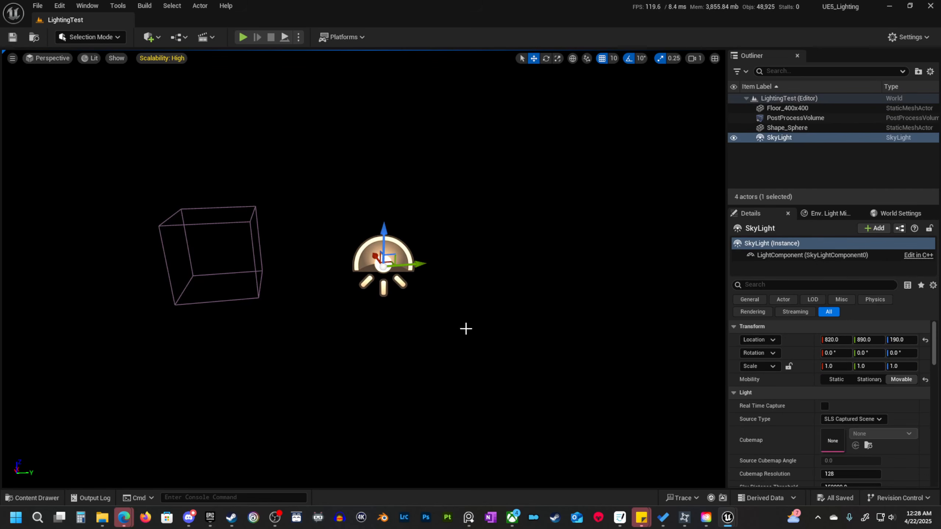
left_click(54, 501)
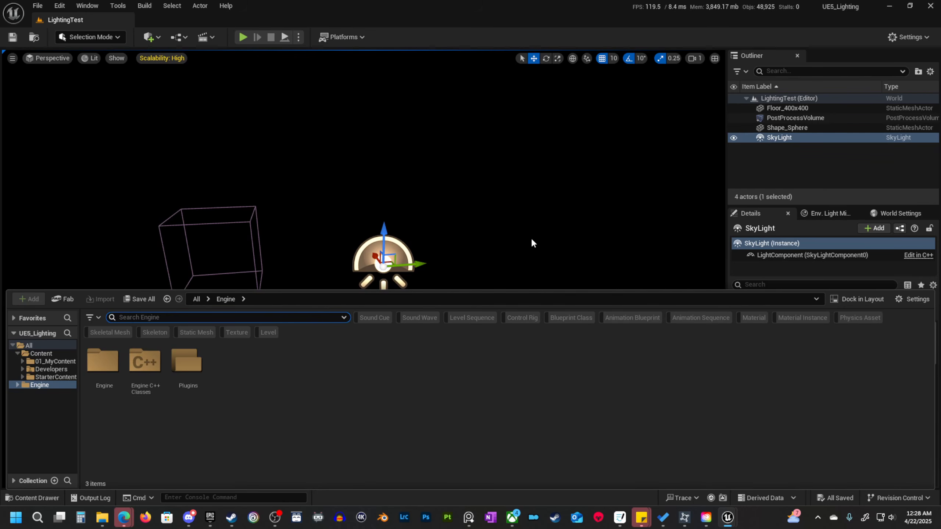
right_click_drag(532, 243, 488, 248)
right_click_drag(476, 298, 504, 296)
key("Delete")
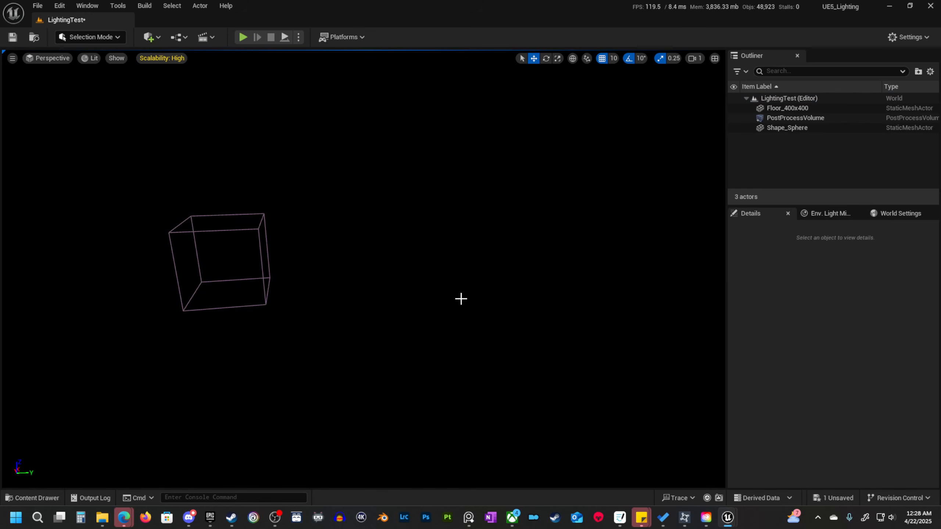
Search the placeable actors for "hdr" and place an HDRI Backdrop in the level near the sphere.
left_click(151, 37)
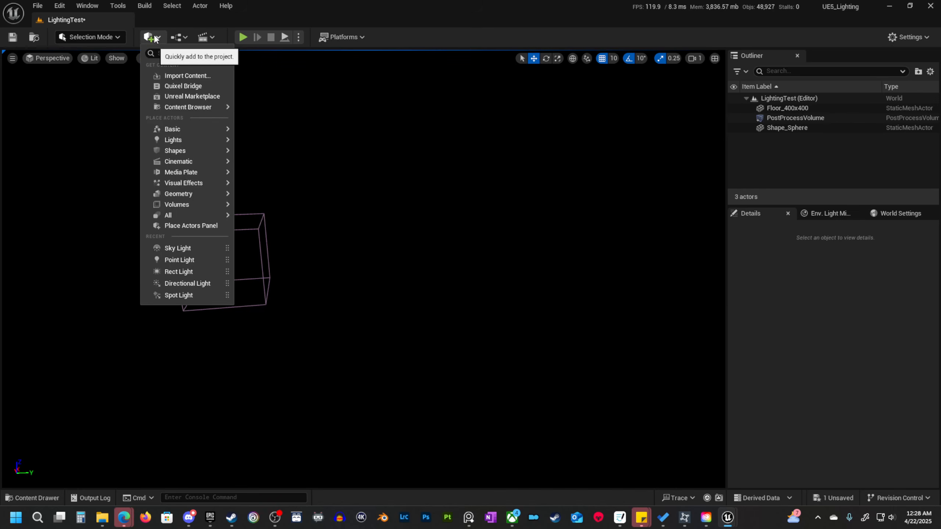
type("hdr")
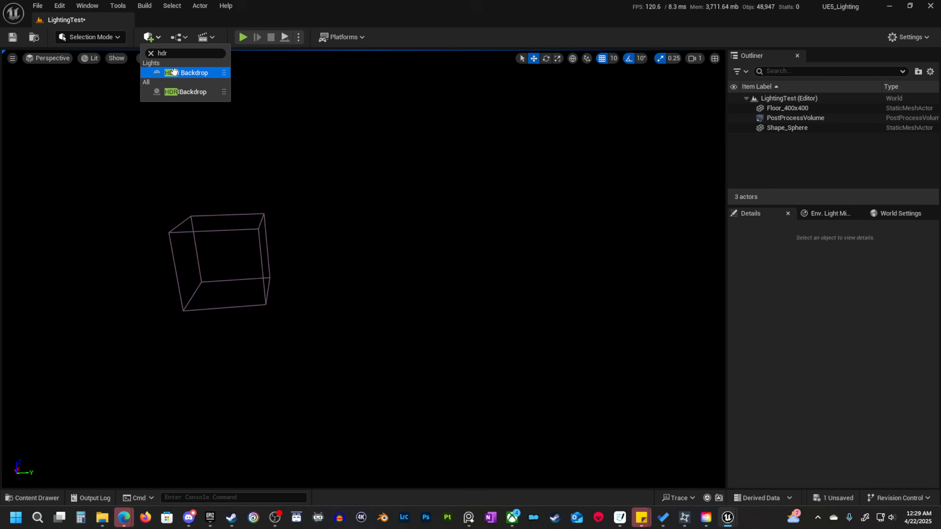
left_click_drag(174, 73, 353, 334)
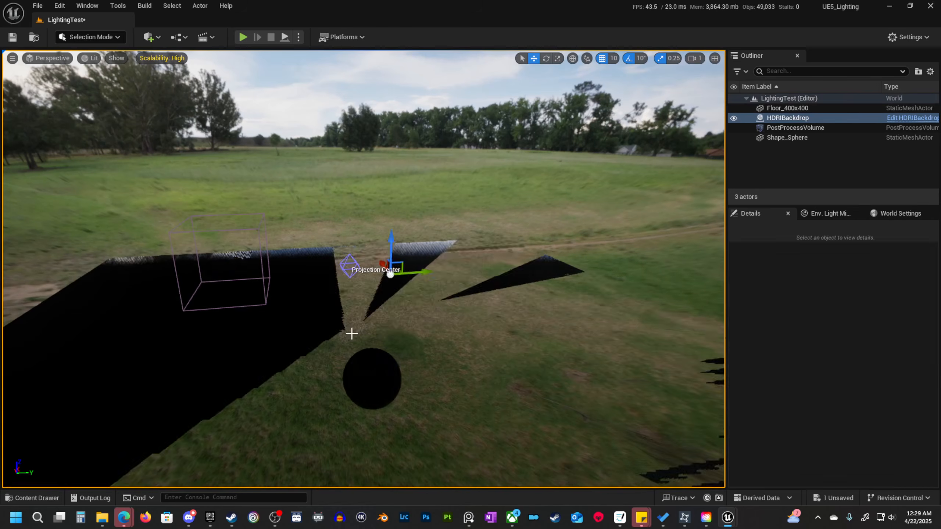
left_click_drag(354, 298, 360, 335)
right_click_drag(359, 335, 481, 342)
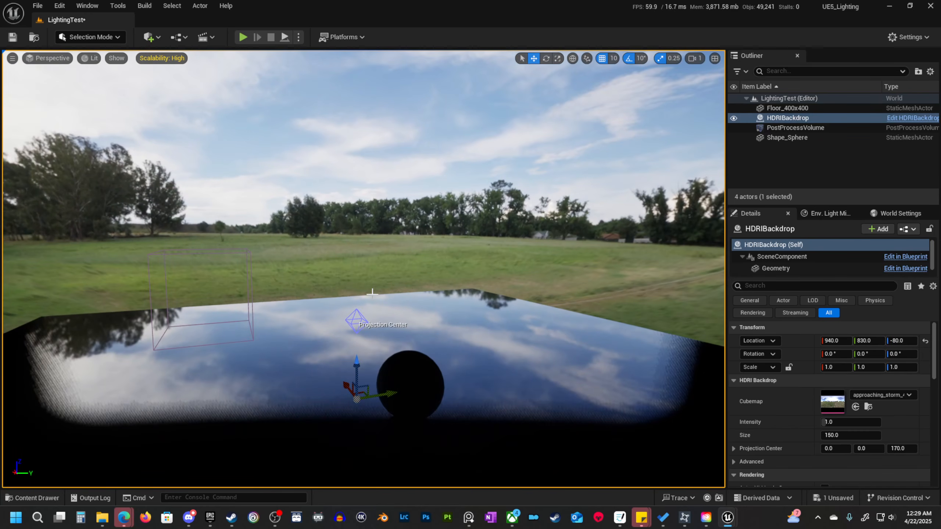
Examine the HDRI backdrop's dome from outside and inspect its approaching_storm_4k cubemap texture before returning to the level.
right_click_drag(442, 273, 558, 243)
key("s")
scroll(440, 276, "up", 6)
scroll(459, 290, "up", 4)
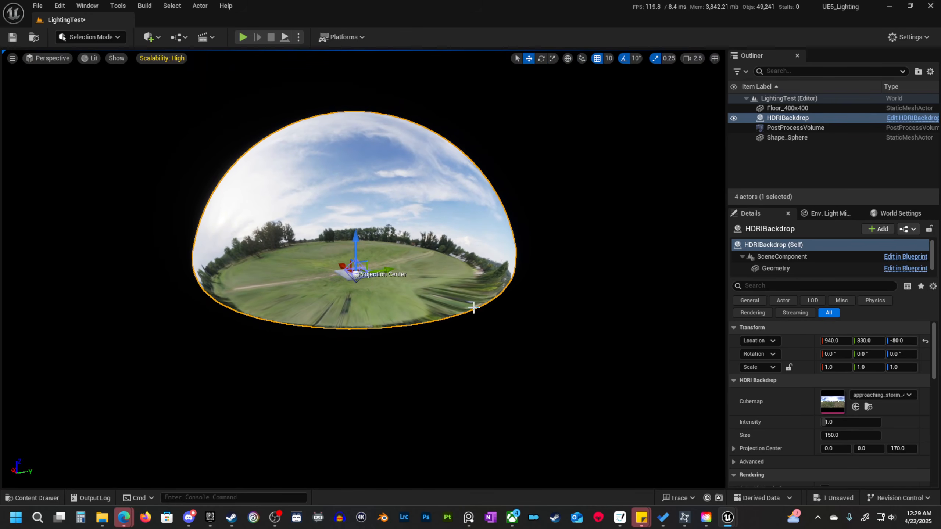
key("w")
mouse_move(354, 274)
right_mouse_down()
mouse_move(365, 248)
mouse_move(352, 260)
mouse_move(362, 279)
mouse_move(355, 276)
right_mouse_up()
key("q")
key("e")
key("s")
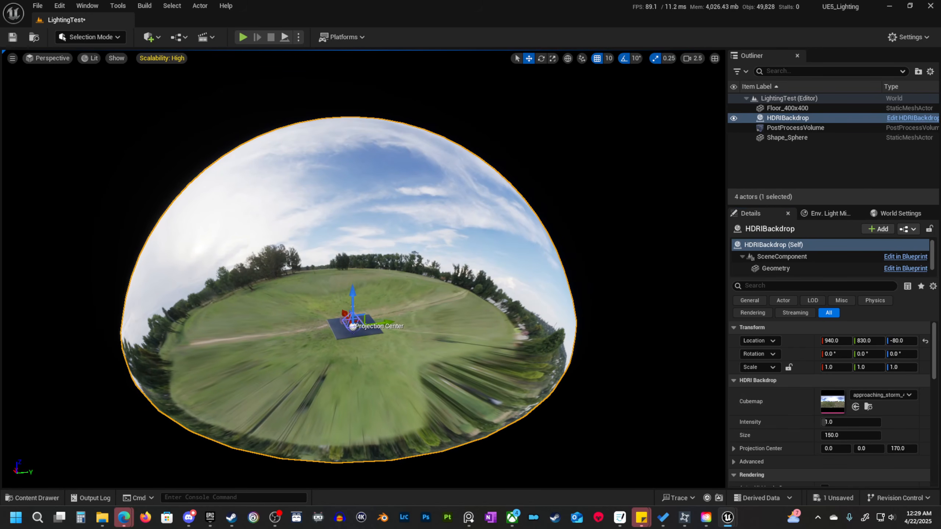
double_click(832, 401)
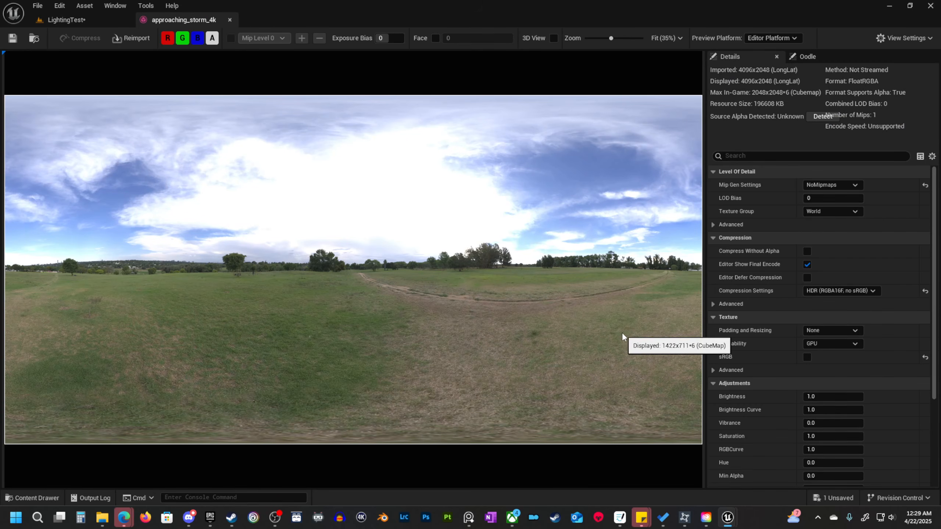
left_click(75, 19)
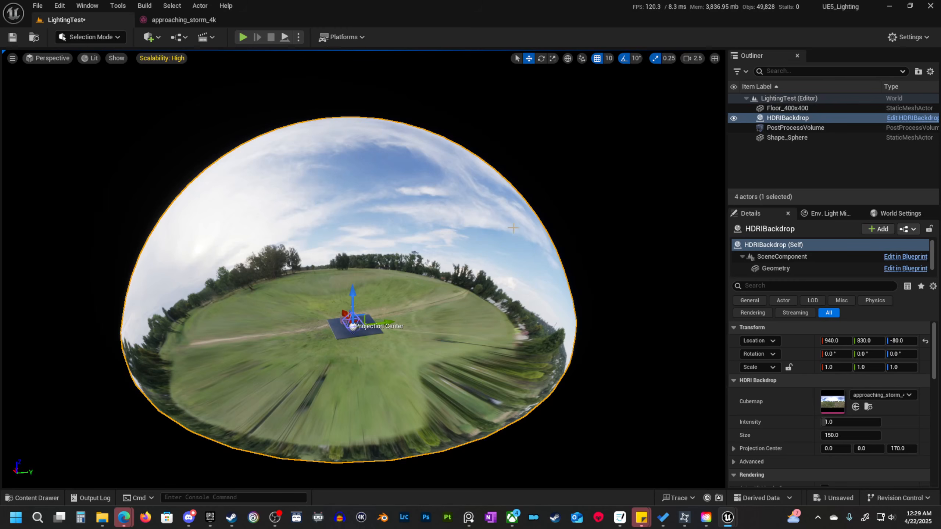
Fly back inside the dome to examine the backdrop's lighting and reflections on the sphere and floor.
key("w")
right_click_drag(397, 193, 363, 200)
scroll(397, 193, "down", 4)
key("w")
scroll(397, 192, "down", 3)
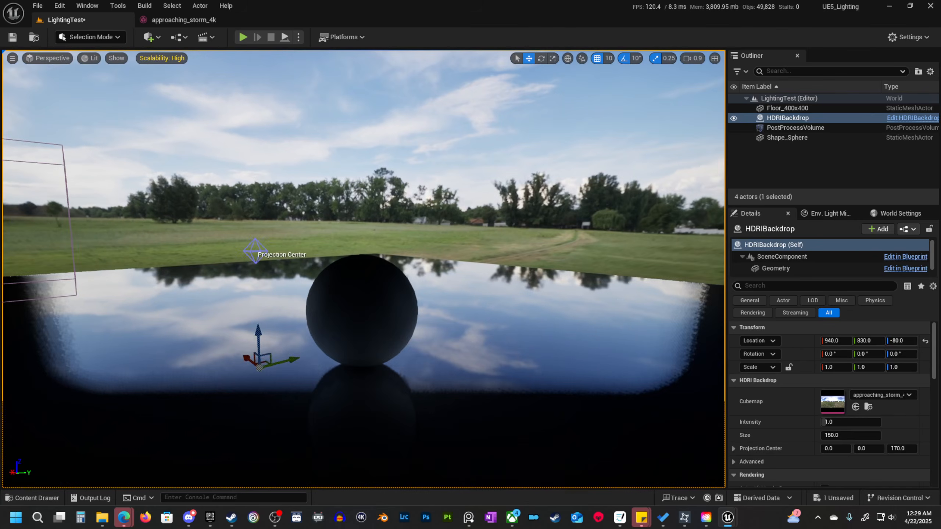
right_click_drag(363, 201, 428, 196)
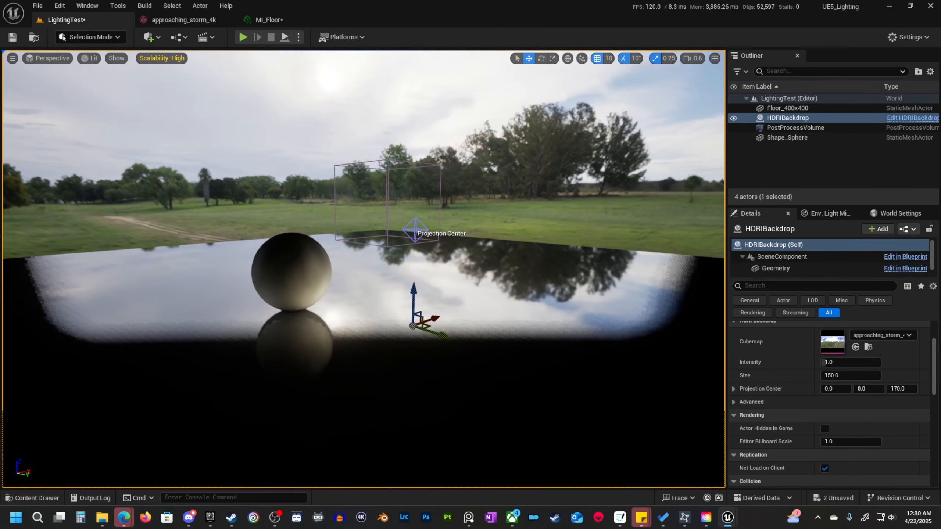
key("a")
key("w")
right_click_drag(260, 311, 295, 303)
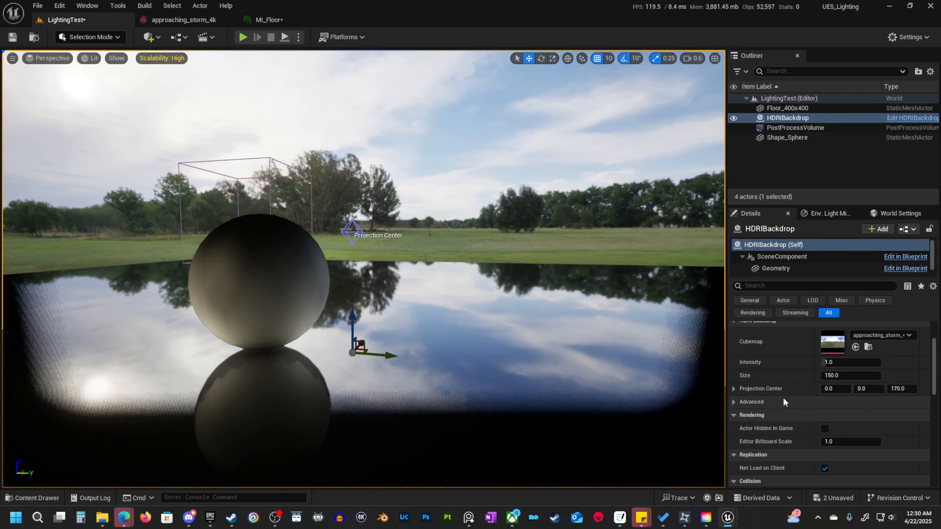
Increase the HDRI backdrop's Size to about 23439.
scroll(807, 388, "up", 4)
scroll(789, 393, "down", 4)
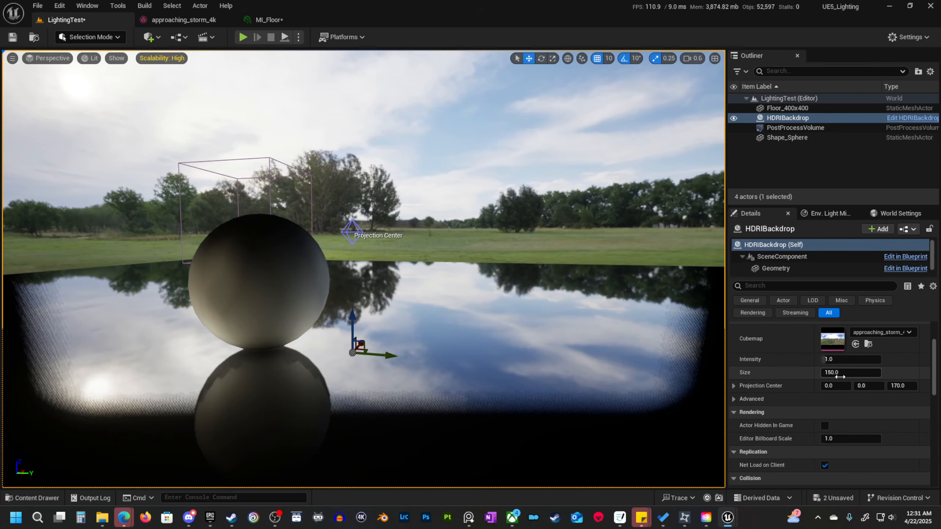
left_click_drag(850, 372, 919, 372)
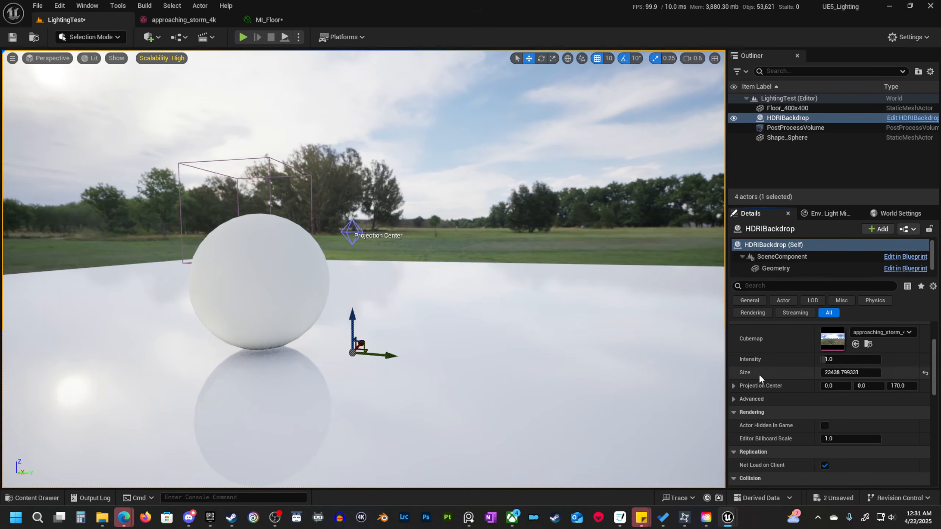
Fly around the sphere inside the enlarged backdrop to examine the surrounding landscape and its reflections on the floor.
key("s")
key("d")
right_click_drag(563, 349, 518, 315)
scroll(564, 349, "up", 1)
key("w")
key("w")
key("a")
scroll(563, 349, "down", 1)
key("a")
key("s")
key("d")
key("a")
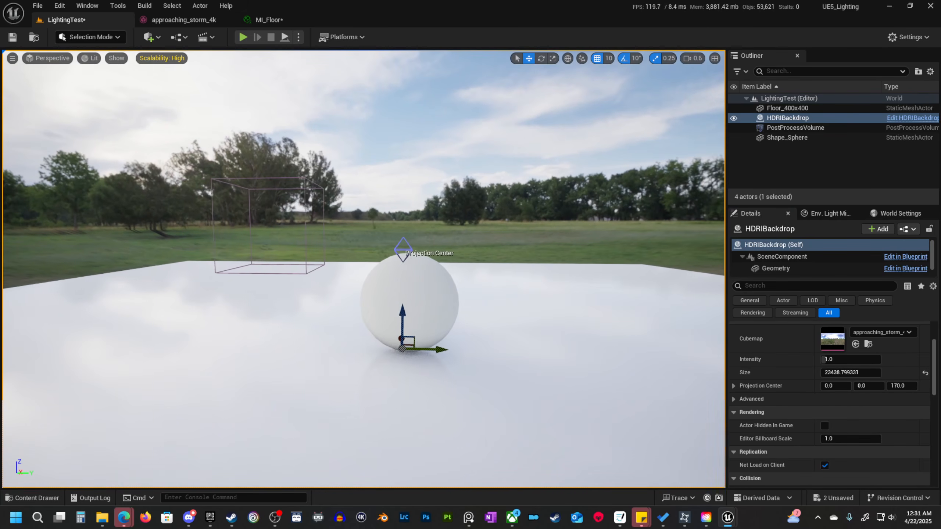
right_click_drag(345, 332, 330, 315)
key("w")
key("a")
key("e")
key("q")
key("w")
key("d")
key("s")
key("e")
right_click_drag(592, 215, 582, 219)
key("d")
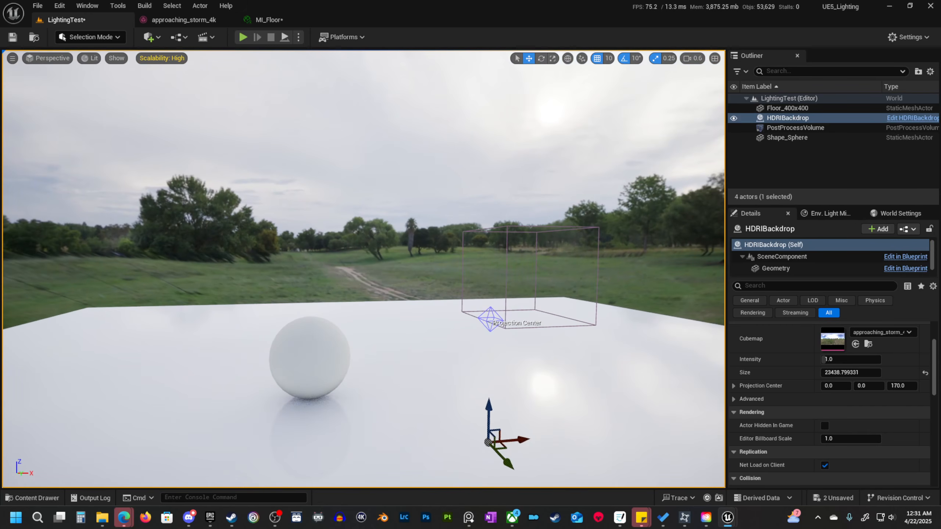
Examine the backdrop's horizon and sky beyond the floor's edge, then return to the sphere.
key("w")
right_click_drag(462, 154, 710, 133)
key("q")
key("e")
key("w")
key("a")
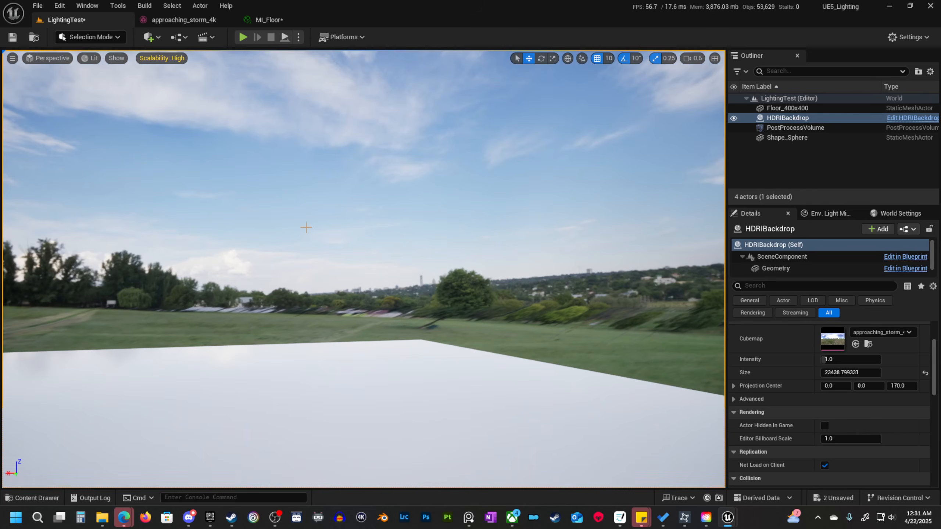
right_click_drag(307, 227, 186, 232)
key("s")
key("a")
key("e")
key("d")
key("s")
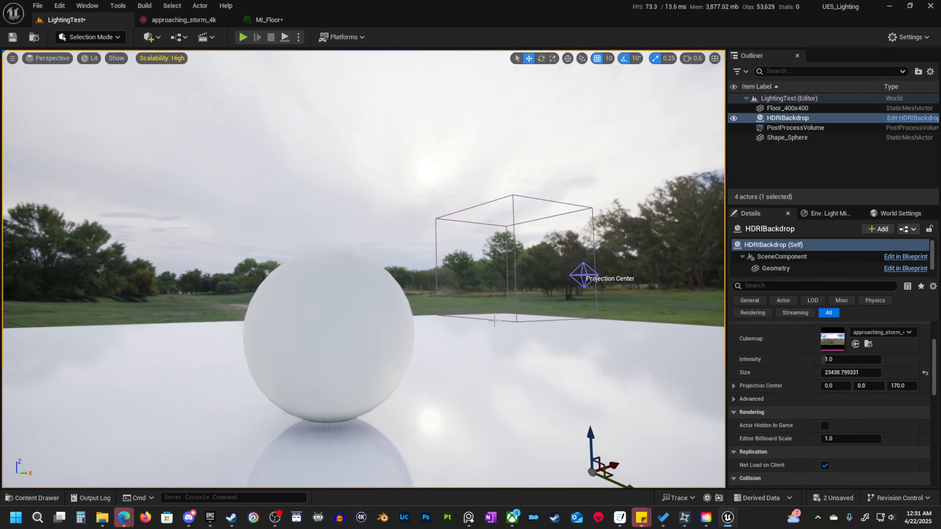
Circle the sphere at different heights and distances to examine how the HDRI backdrop lights it.
key("e")
right_click_drag(494, 321, 512, 301)
mouse_move(386, 259)
right_mouse_down()
mouse_move(375, 266)
mouse_move(409, 277)
mouse_move(375, 307)
mouse_move(420, 293)
mouse_move(458, 308)
mouse_move(430, 300)
mouse_move(453, 288)
mouse_move(409, 278)
mouse_move(417, 275)
mouse_move(375, 290)
mouse_move(482, 296)
mouse_move(357, 279)
mouse_move(419, 263)
mouse_move(389, 264)
right_mouse_up()
key("d")
key("d")
key("s")
key("w")
key("a")
key("s")
key("w")
key("s")
key("w")
key("d")
key("a")
key("w")
key("q")
key("e")
key("s")
key("d")
key("e")
key("s")
key("d")
key("a")
key("q")
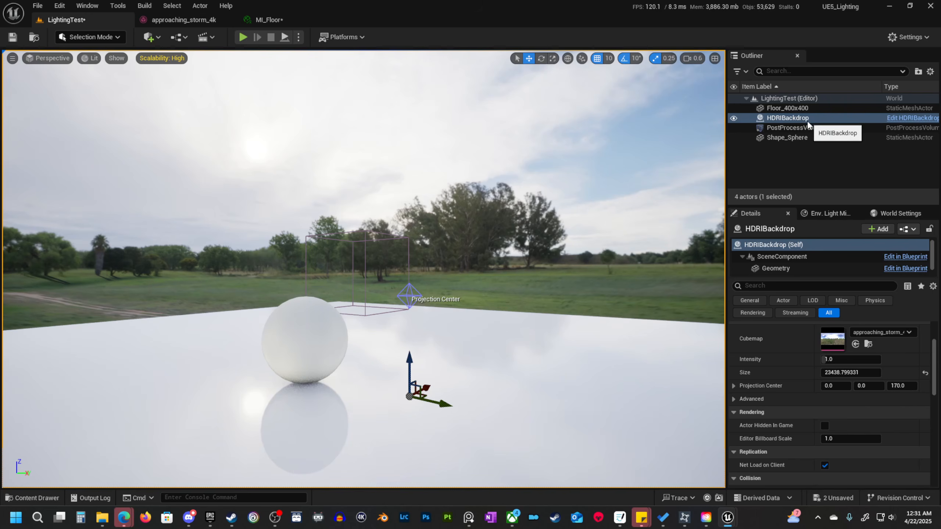
Review the HDRI backdrop's properties and inspect its Geometry and Skylight components.
scroll(813, 400, "down", 4)
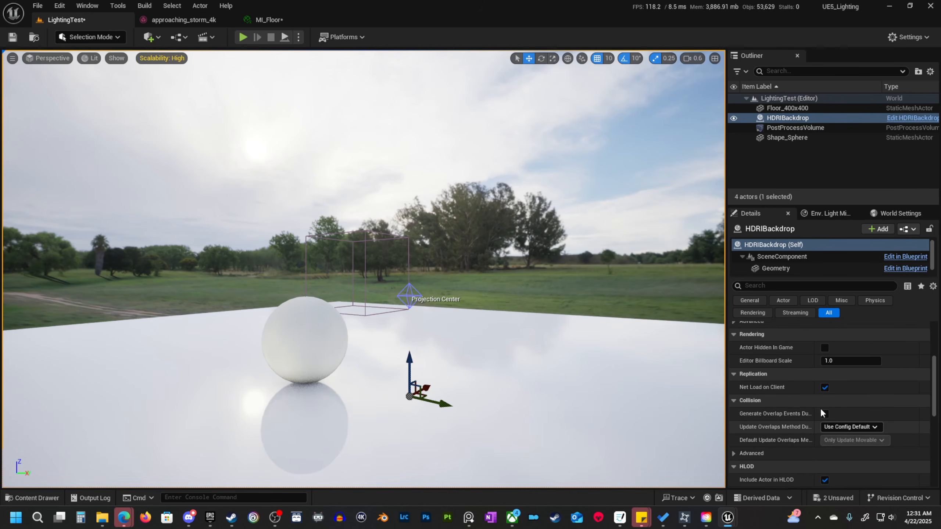
scroll(820, 408, "up", 5)
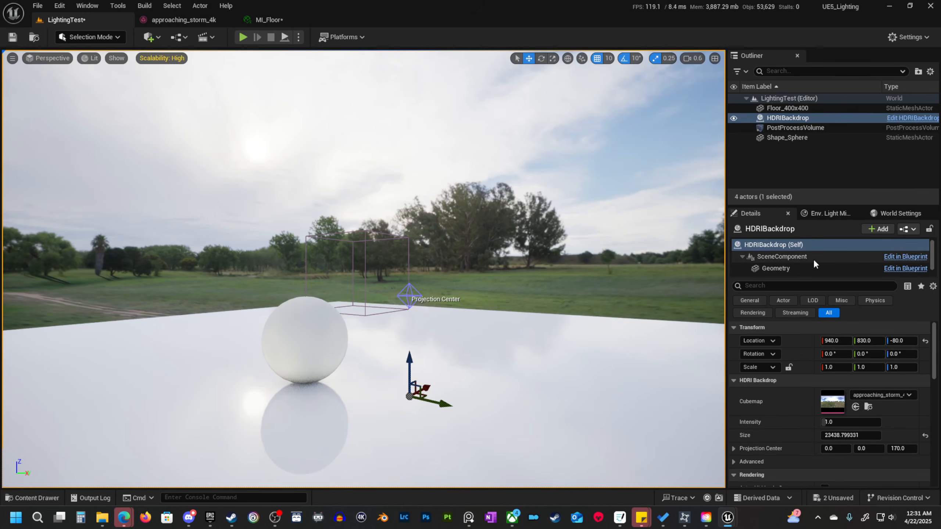
left_click_drag(826, 278, 826, 308)
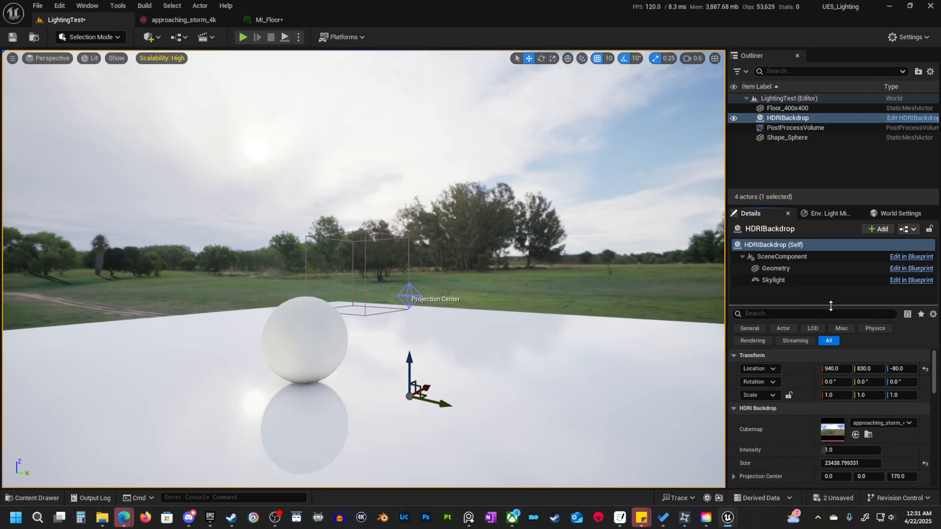
left_click(770, 270)
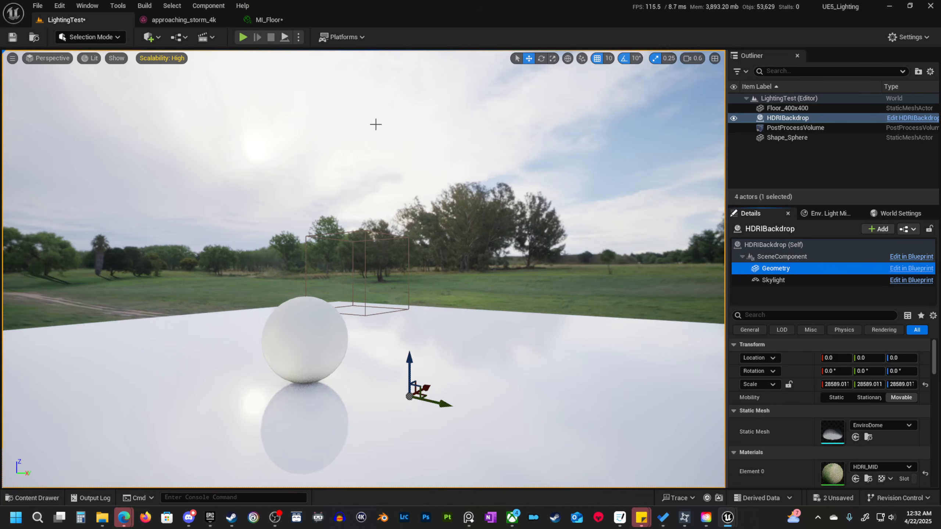
left_click(777, 281)
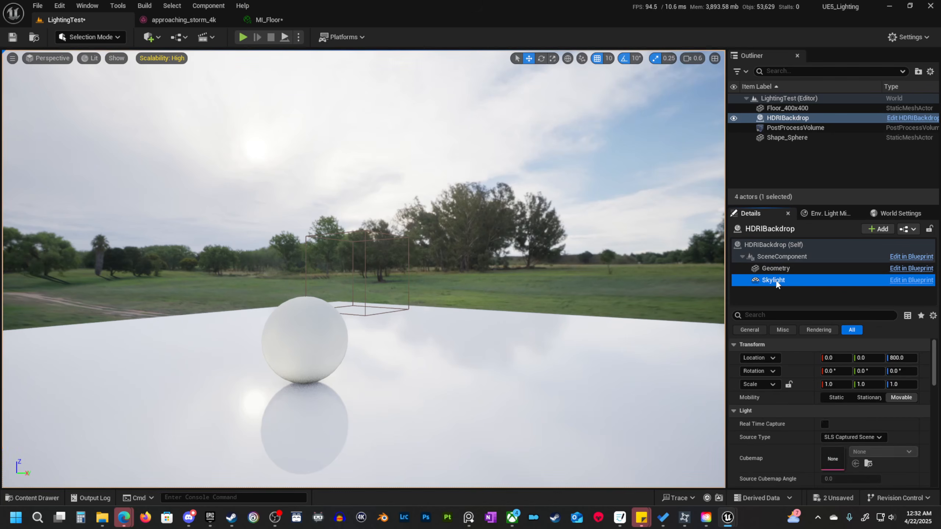
scroll(809, 457, "down", 3)
scroll(809, 457, "up", 3)
Delete the HDRIBackdrop actor from the level.
left_click(595, 154)
left_click(794, 117)
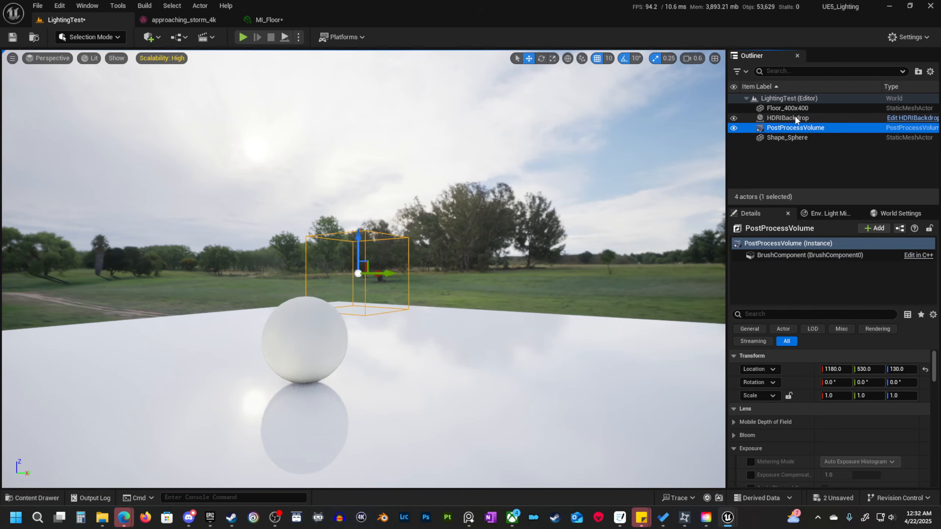
key("Delete")
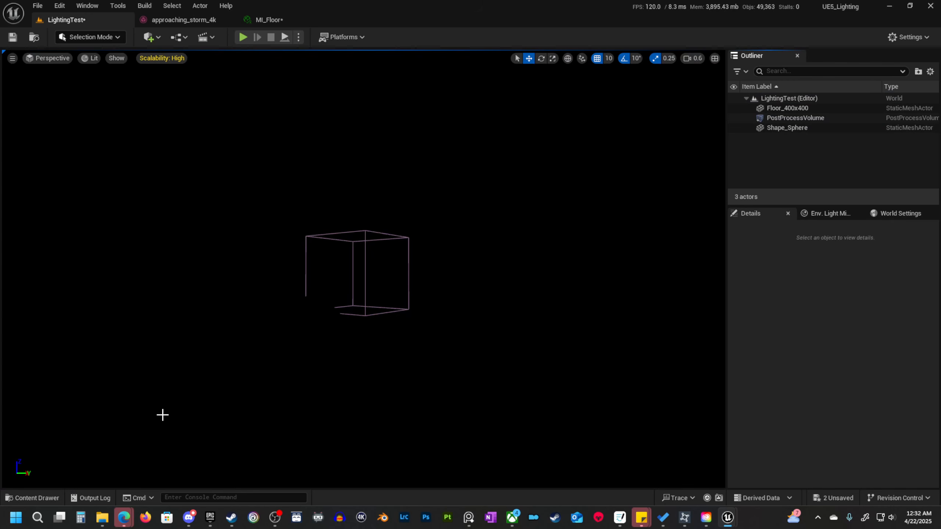
Search the Engine content for "editor sphe" and place the EditorSphere mesh in the level.
left_click(38, 498)
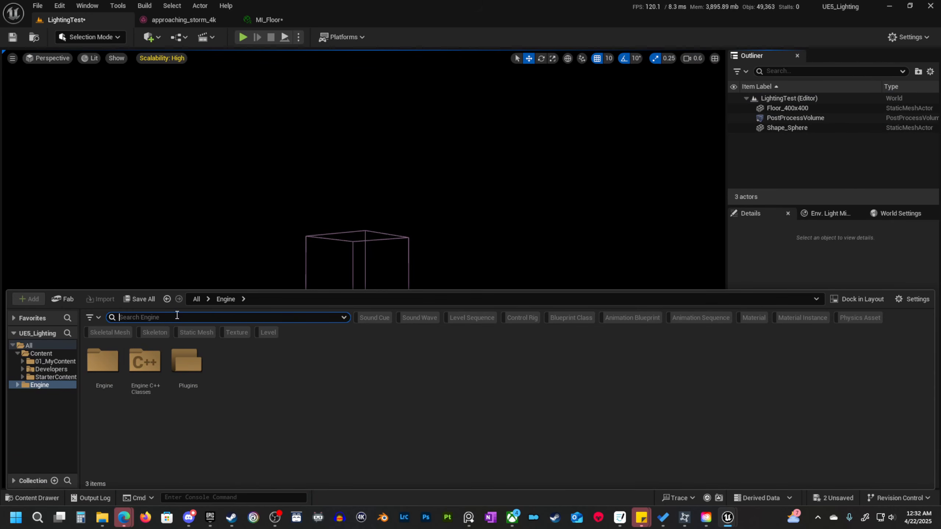
type("editor")
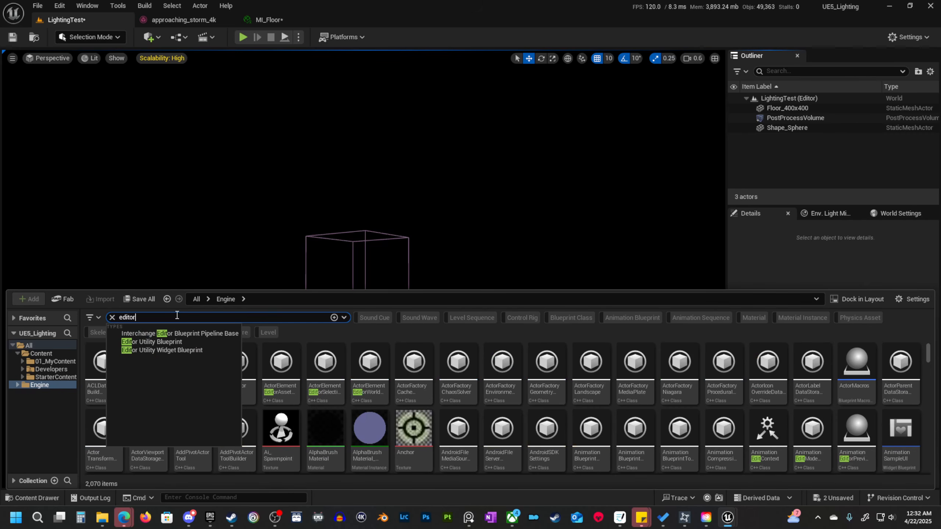
type(" sphe")
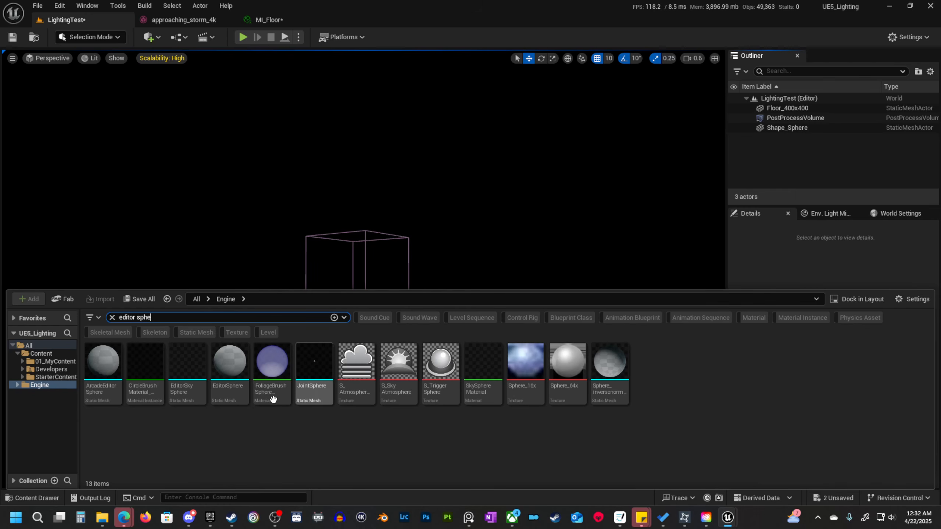
left_click_drag(251, 334, 315, 339)
scroll(379, 359, "down", 4)
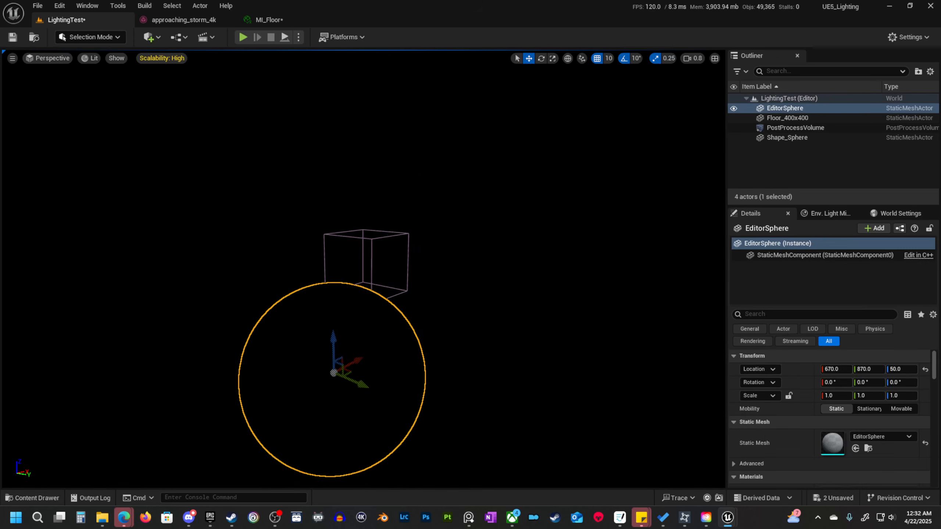
Clear the content search and create a material named Sky in the Materials folder of 01_MyContent.
left_click(35, 497)
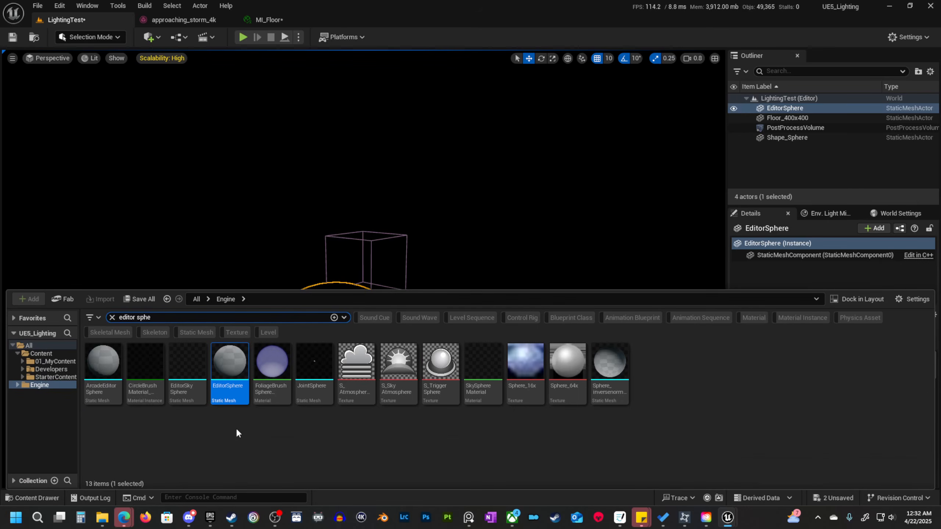
left_click(27, 352)
left_click(56, 362)
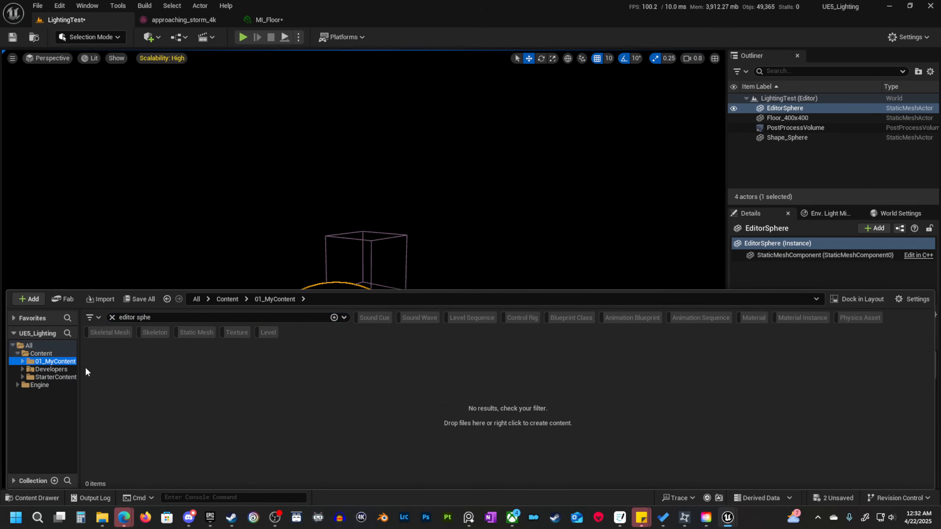
left_click(112, 318)
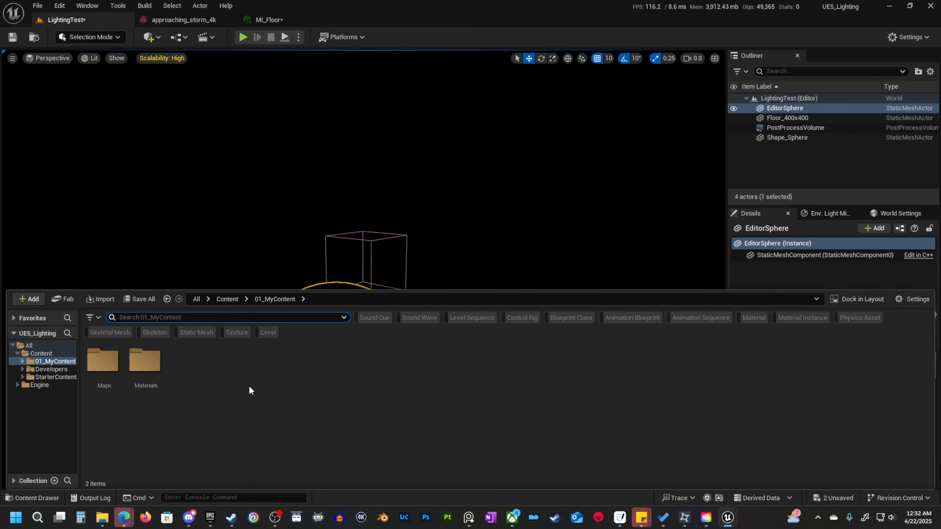
double_click(144, 361)
right_click(199, 399)
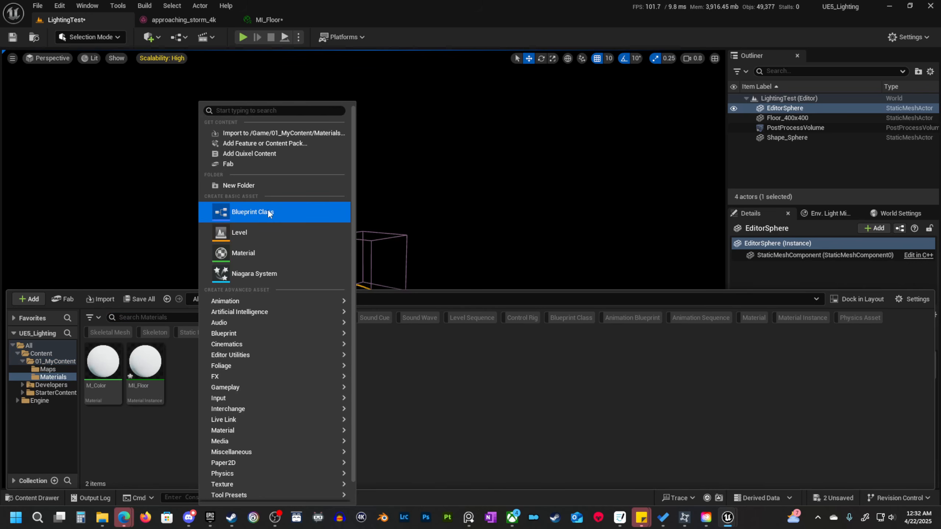
left_click(269, 252)
type("Sk")
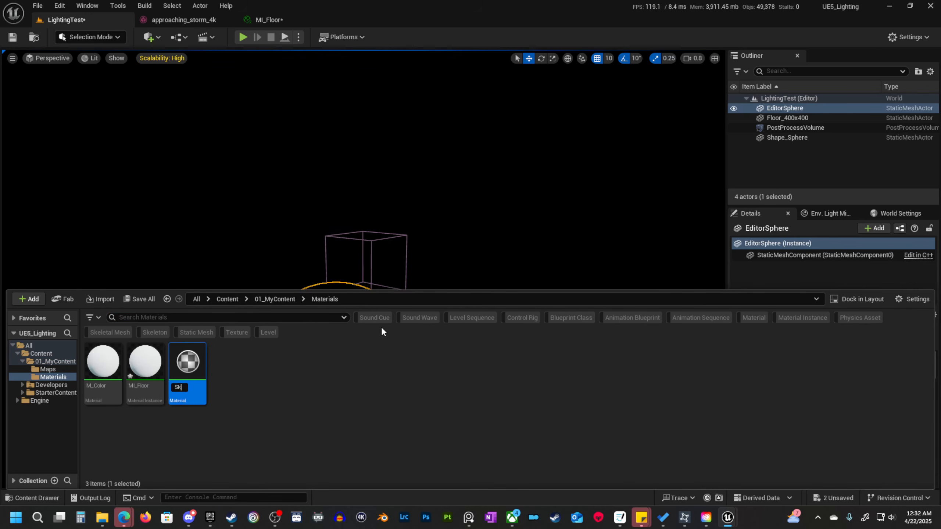
type("y")
key("Return")
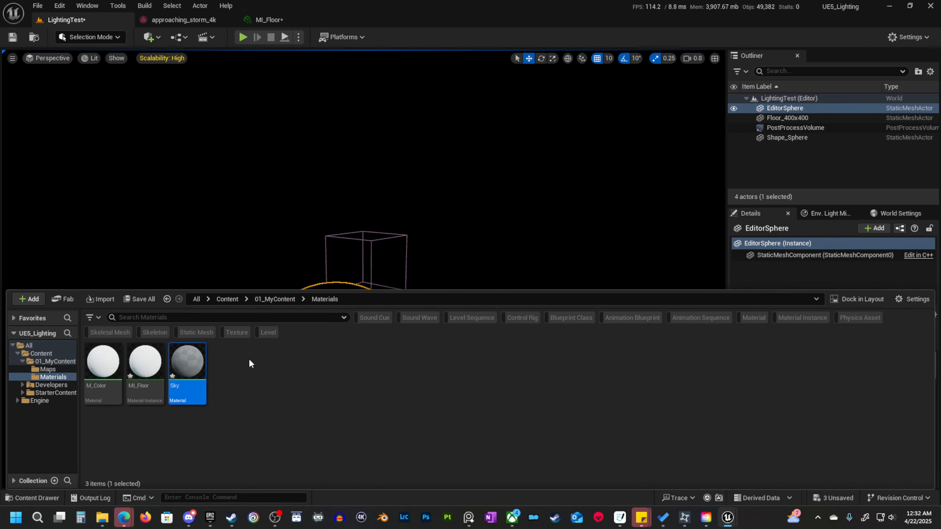
Rename the Sky material to M_Sky.
left_click(178, 387)
key("Home")
type("M_")
key("Return")
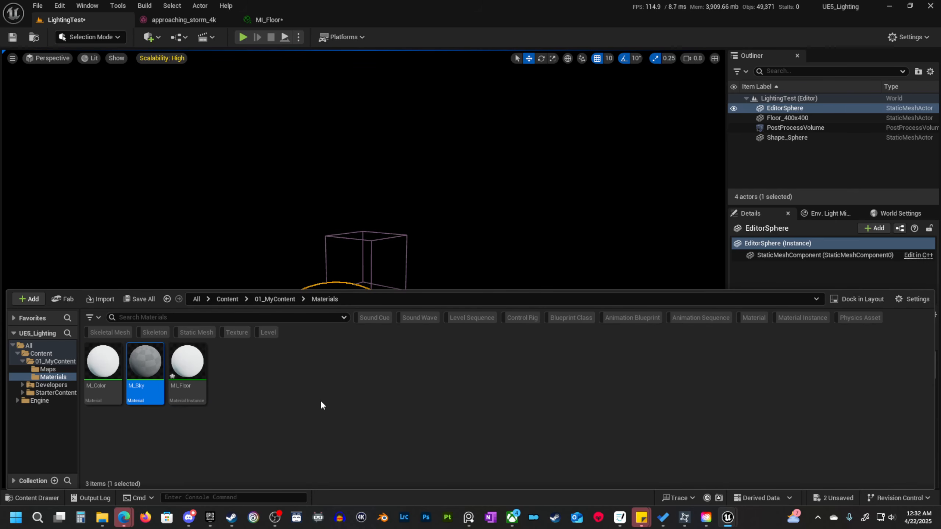
Open the M_Sky material for editing with its main node in view.
double_click(139, 365)
right_click_drag(456, 208, 491, 217)
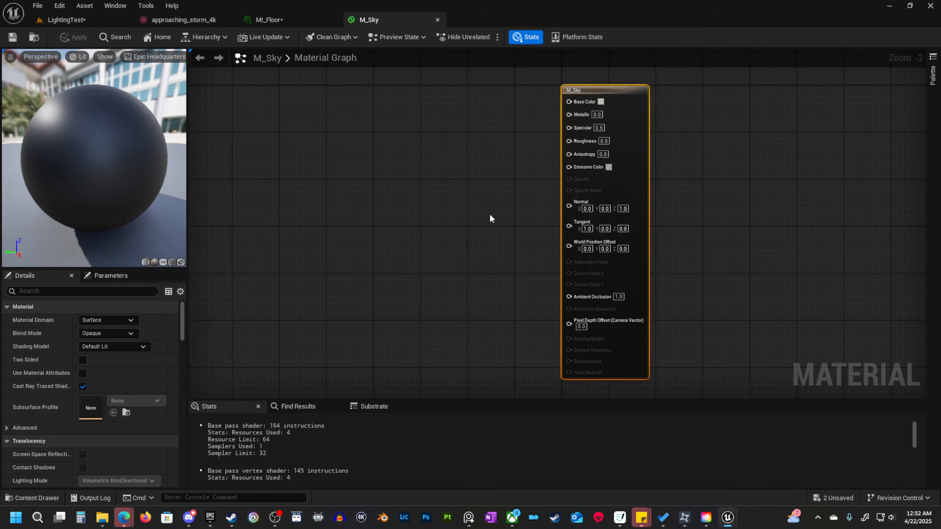
scroll(474, 218, "down", 1)
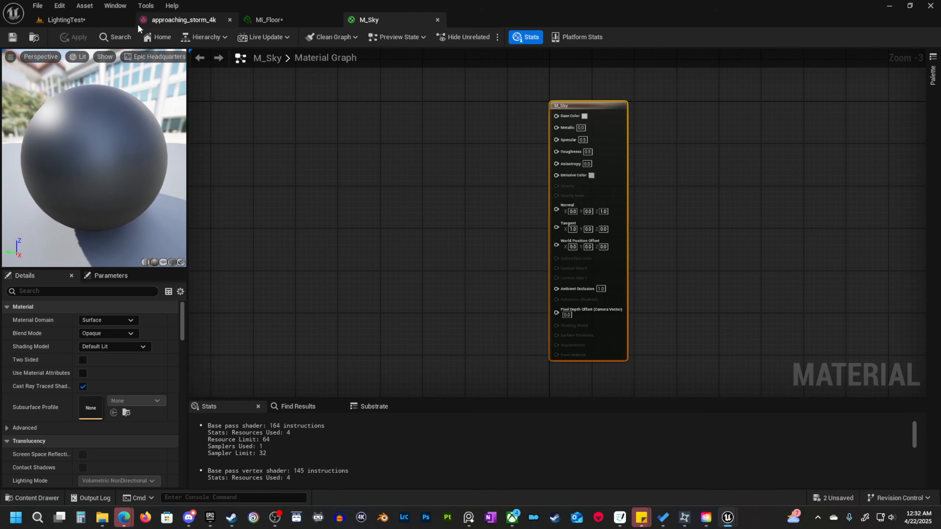
Switch the LightingTest level's viewport to Unlit view and examine the EditorSphere.
left_click(86, 20)
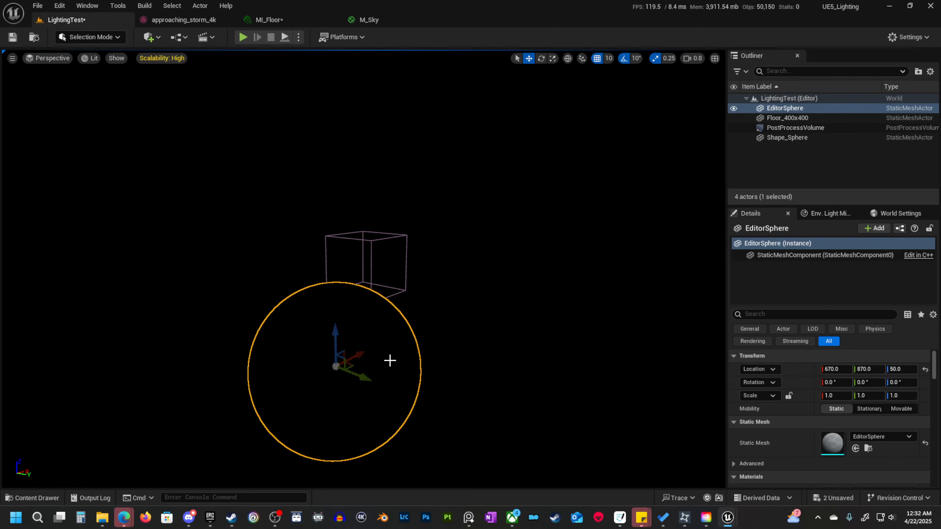
right_click_drag(389, 361, 371, 357)
key("alt+3")
right_click_drag(491, 365, 500, 390)
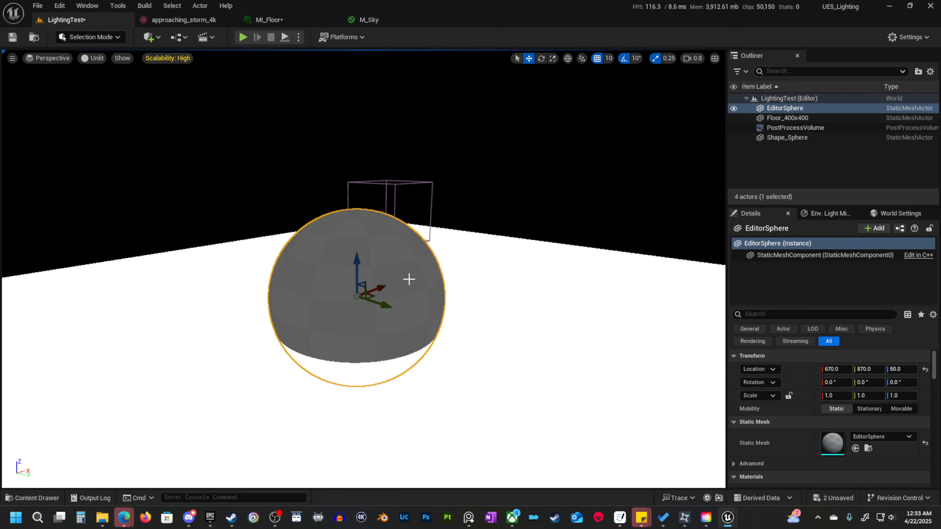
Set the M_Sky material's shading model to Unlit and make it two-sided.
left_click(389, 21)
right_click_drag(402, 218, 408, 221)
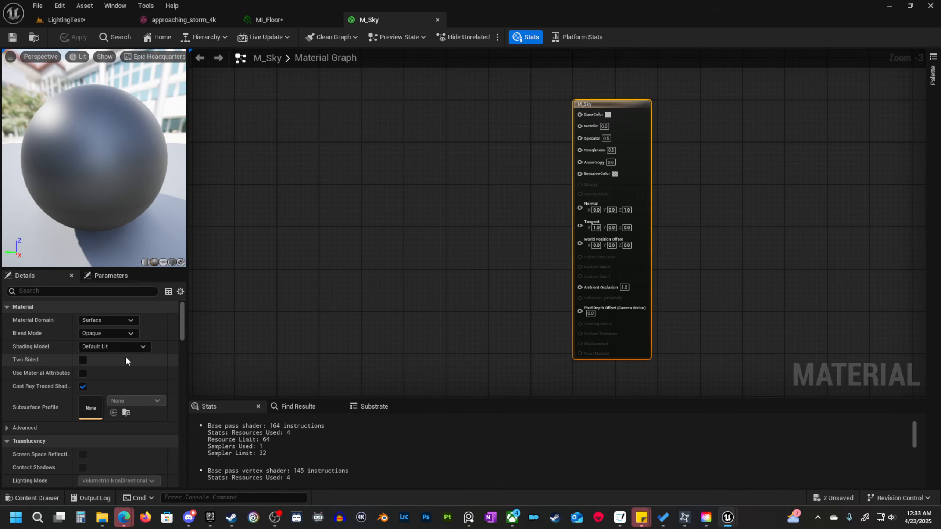
left_click(118, 348)
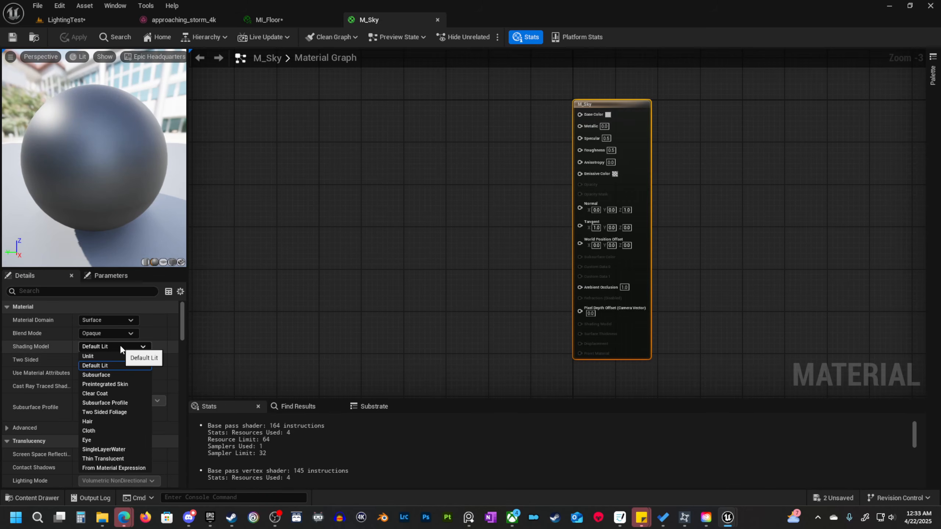
left_click(118, 355)
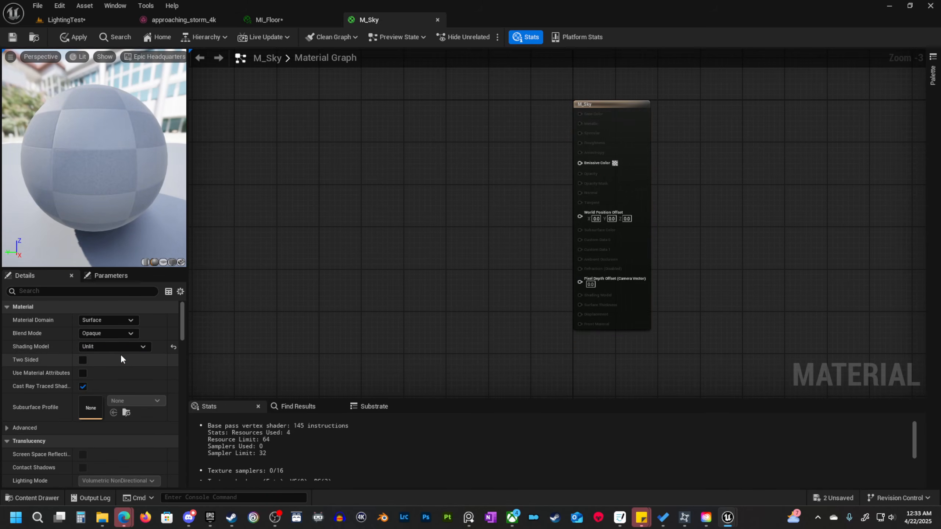
left_click(83, 359)
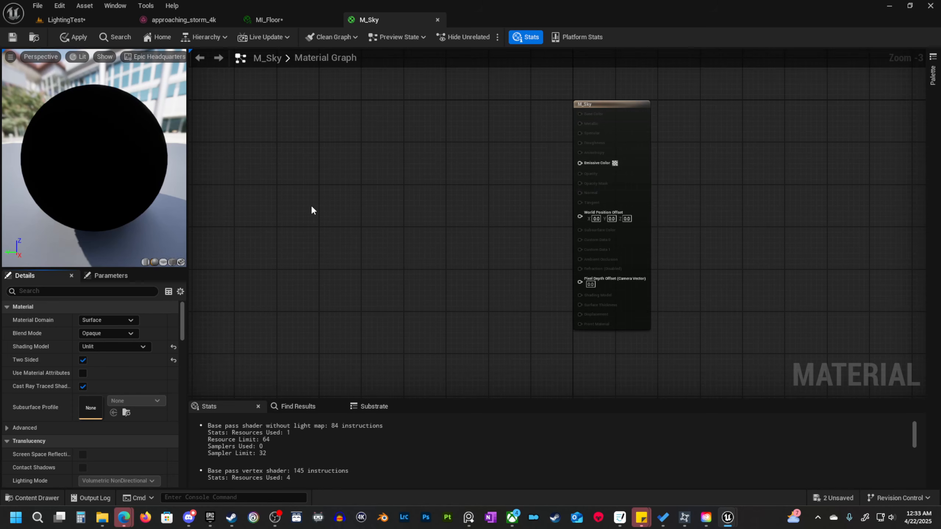
mouse_move(451, 243)
right_mouse_down()
mouse_move(484, 245)
mouse_move(463, 230)
right_mouse_up()
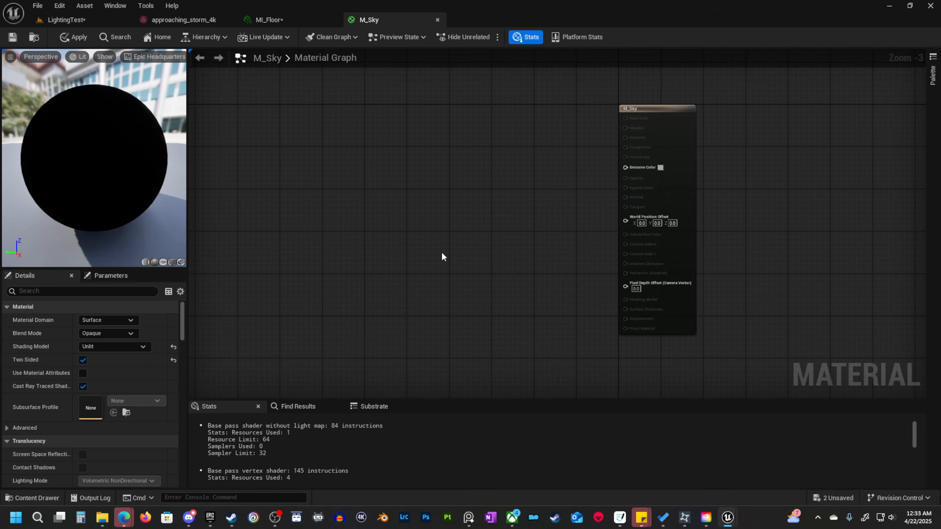
Search the Engine content for "hdri" and add the approaching_storm_4k cubemap to the M_Sky graph as a Texture Sample.
left_click(34, 496)
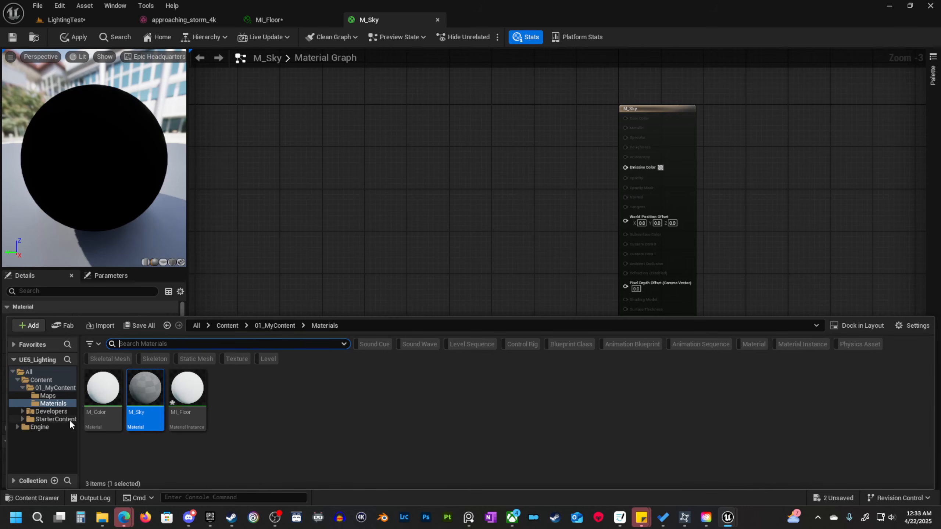
left_click(41, 380)
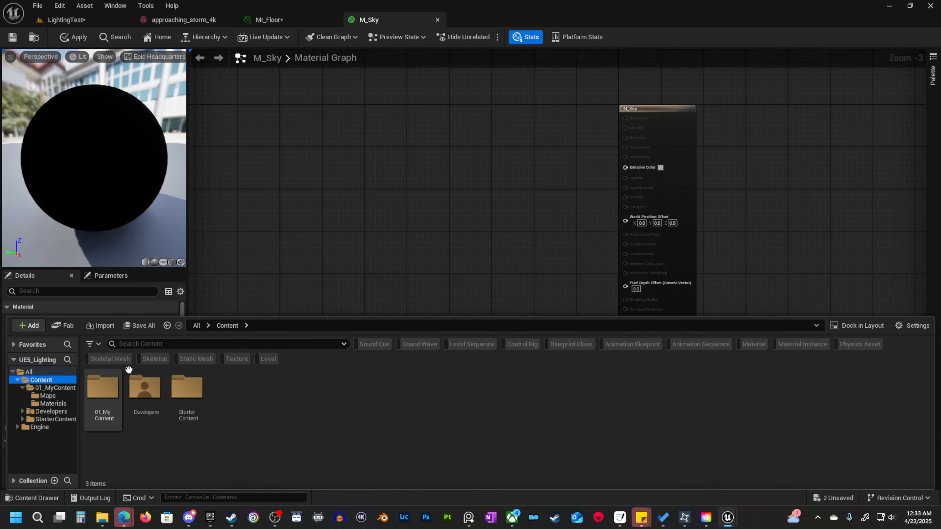
left_click(39, 427)
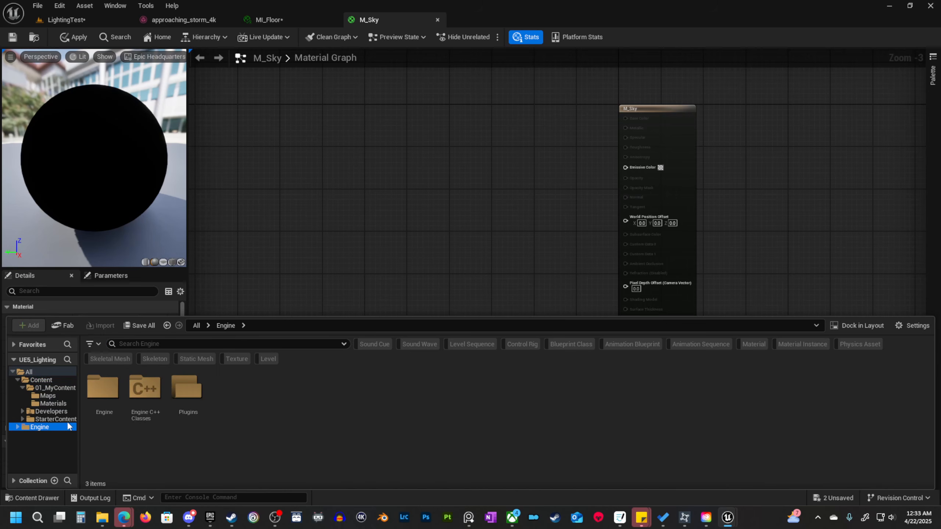
left_click(175, 343)
type("hdri")
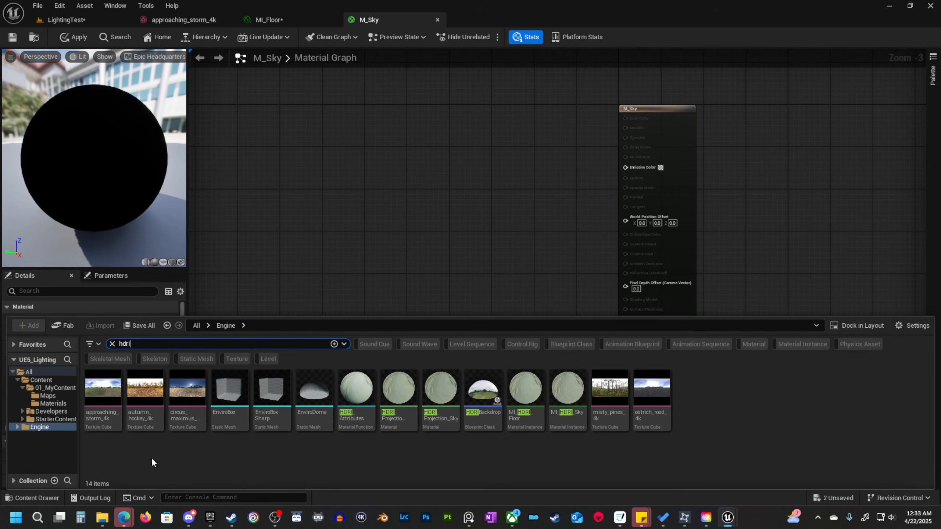
left_click(108, 401)
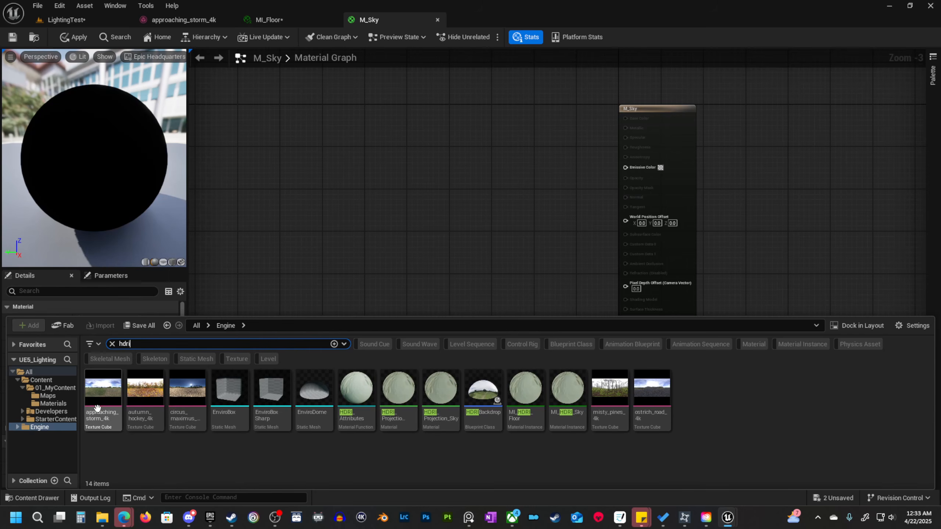
left_click_drag(108, 402, 428, 138)
right_click_drag(536, 188, 512, 250)
scroll(512, 251, "up", 3)
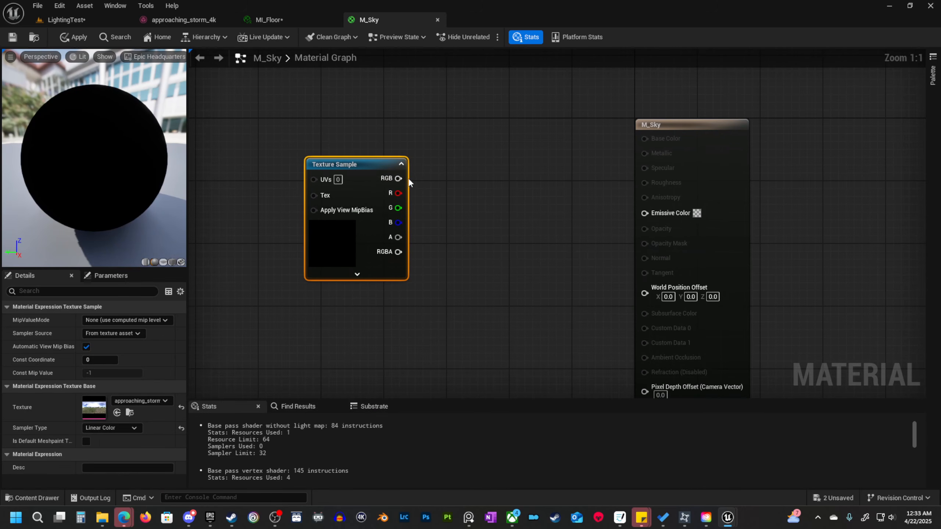
Connect the Texture Sample's RGB output to M_Sky's Emissive Color and move the sample node nearer the main node.
left_click_drag(399, 178, 653, 215)
right_click_drag(525, 255, 576, 249)
left_click_drag(421, 158, 456, 204)
right_click_drag(569, 283, 577, 223)
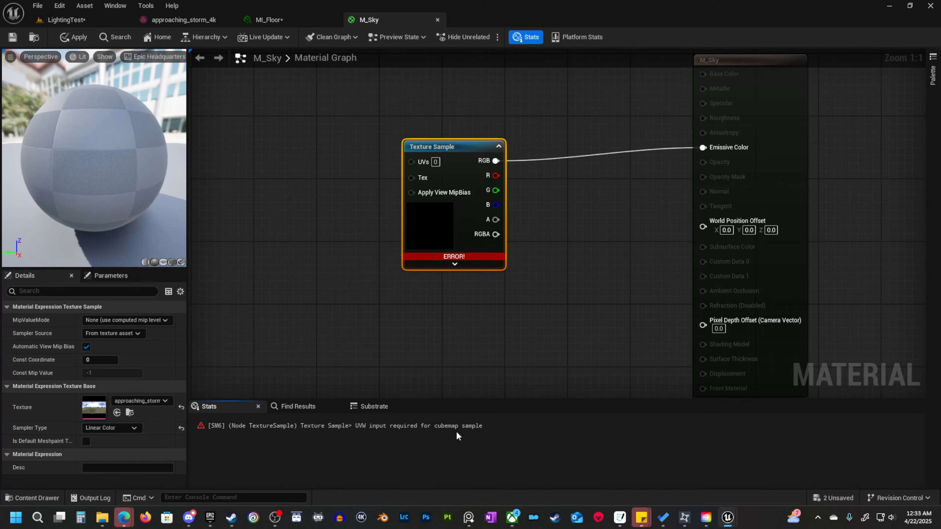
right_click_drag(353, 295, 415, 307)
left_click_drag(472, 173, 286, 152)
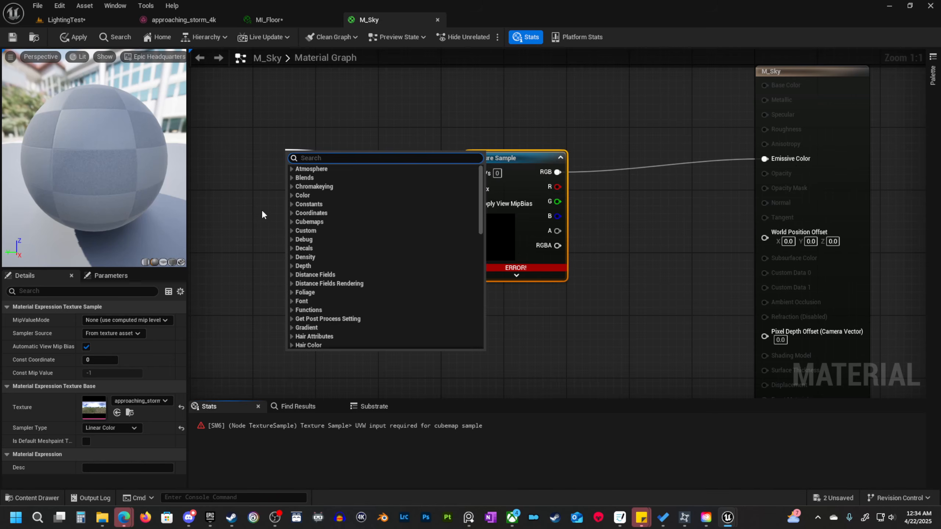
left_click(261, 210)
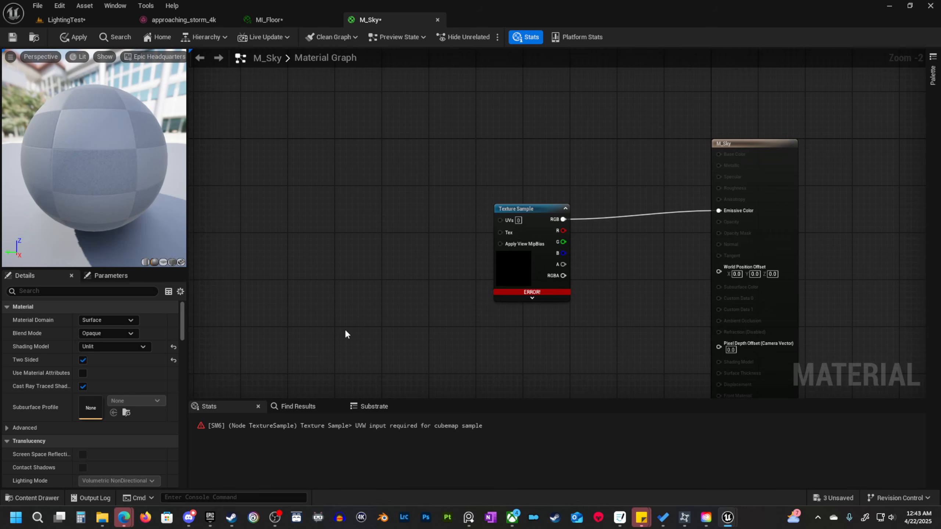
Add a WorldPosition node and connect its XYZ output to the Texture Sample's UVs input.
right_click(362, 241)
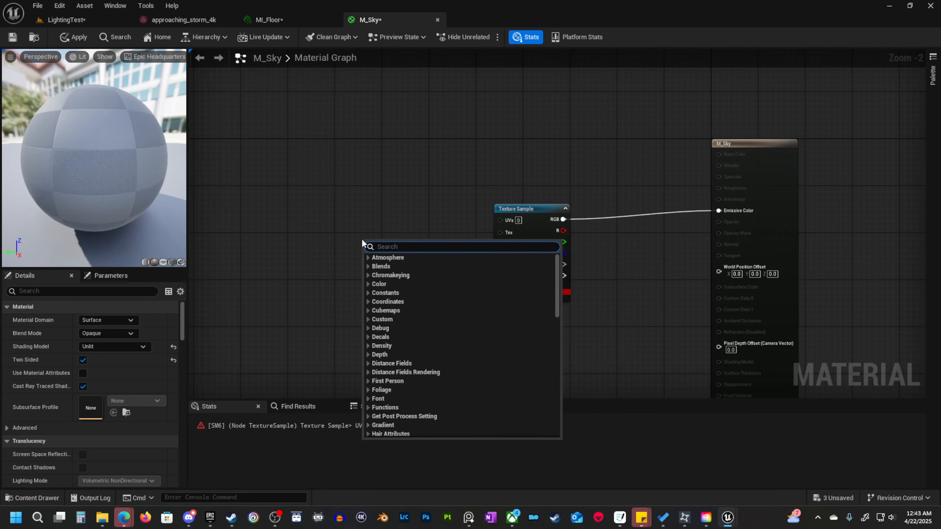
type("abso")
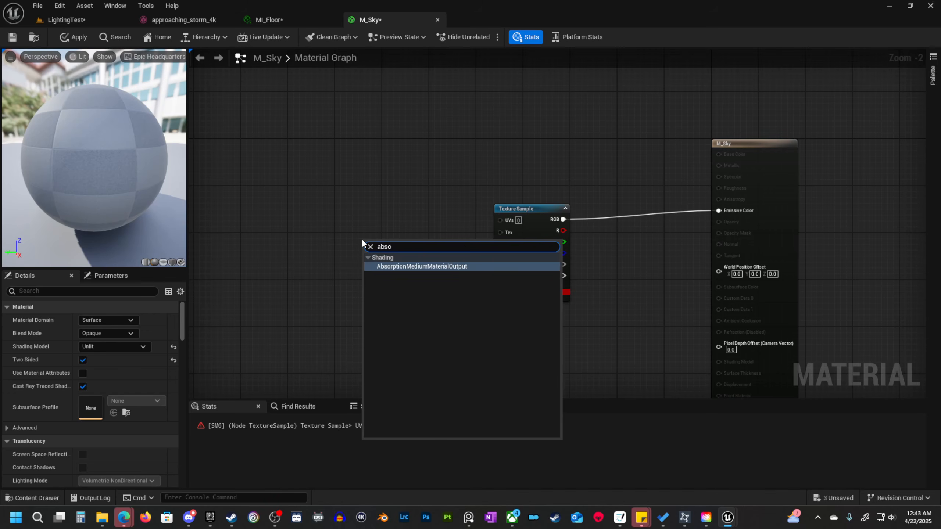
key("BackSpace")
key("BackSpace")
key("BackSpace")
key("BackSpace")
type("world")
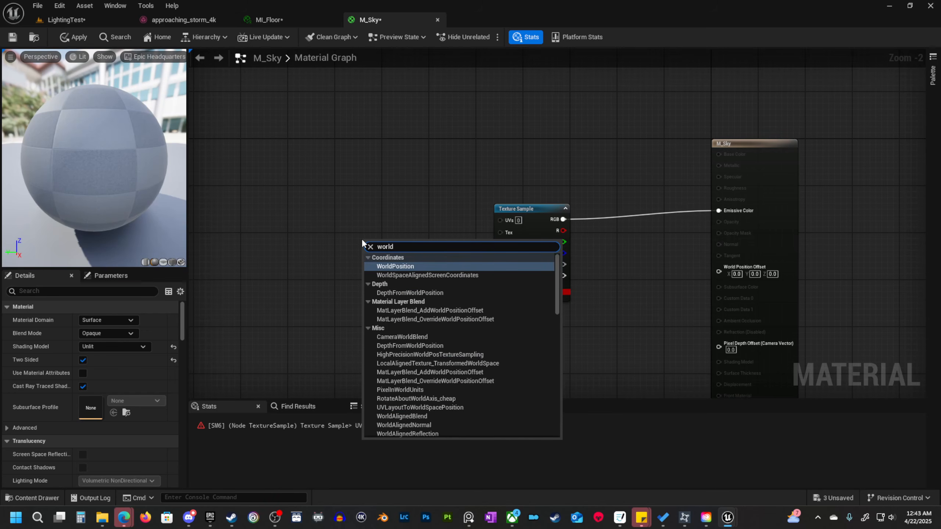
left_click(427, 266)
left_click_drag(402, 252, 511, 221)
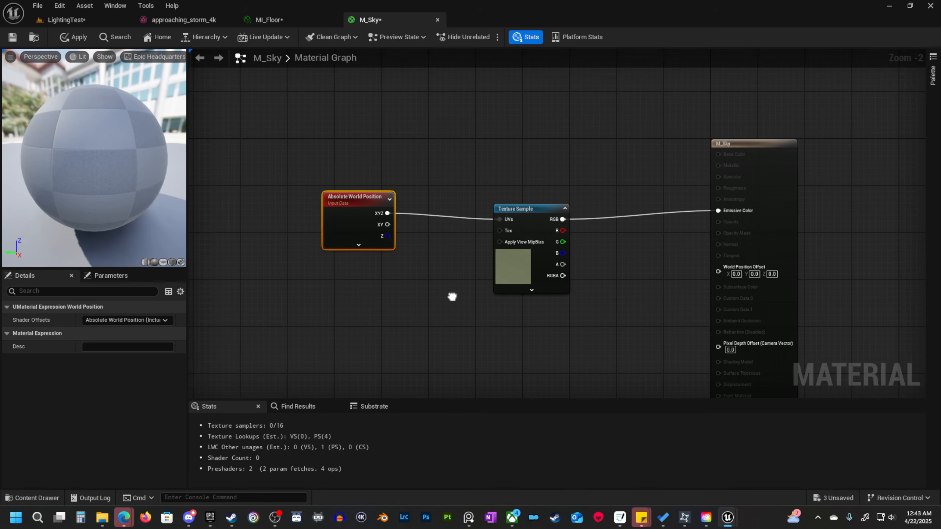
Move the Texture Sample node closer to the Absolute World Position node and line the two up.
right_click_drag(452, 296, 380, 299)
left_click_drag(456, 207, 429, 201)
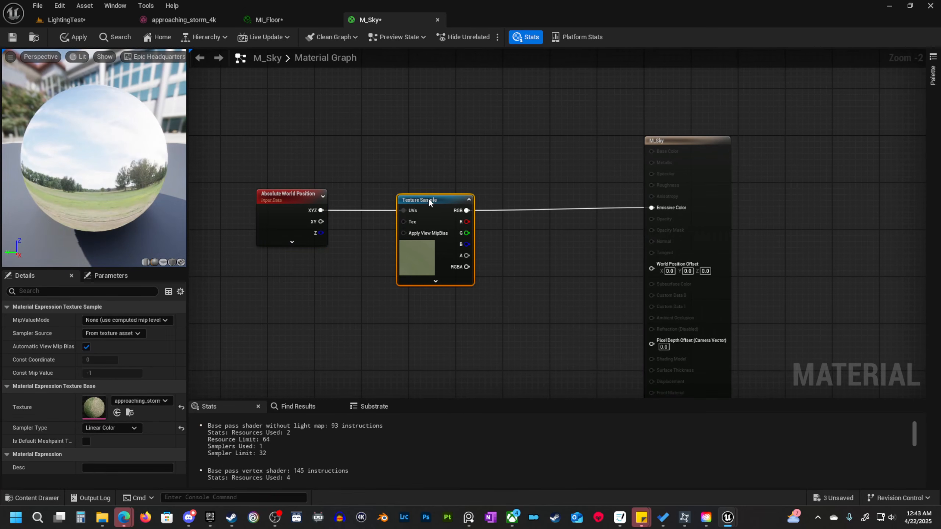
right_click_drag(443, 313, 381, 321)
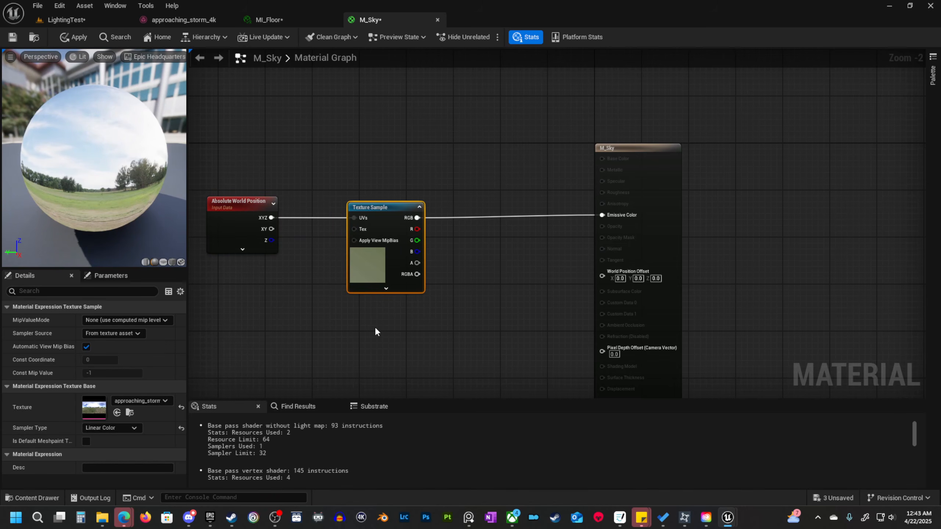
Add a constant below the Texture Sample and convert it to a parameter named HDRI Intensity with default value 1.
left_click(389, 328)
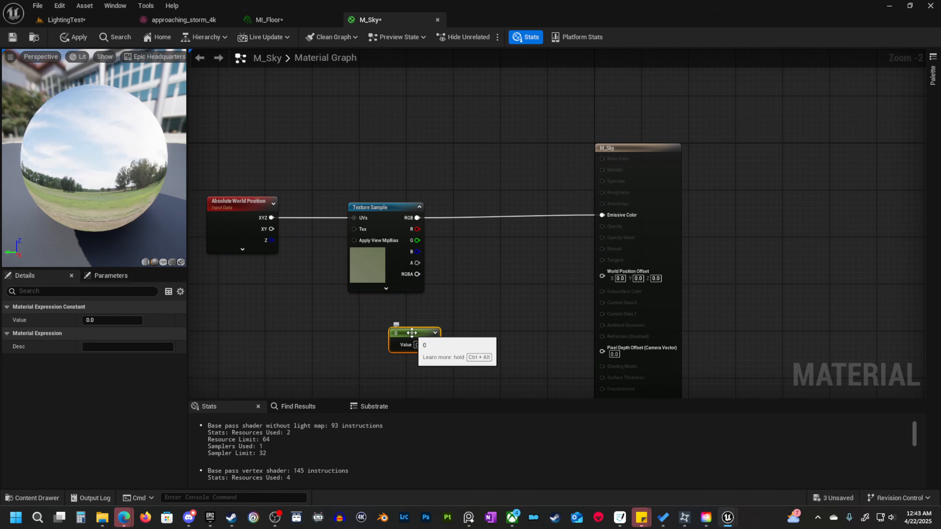
right_click(414, 347)
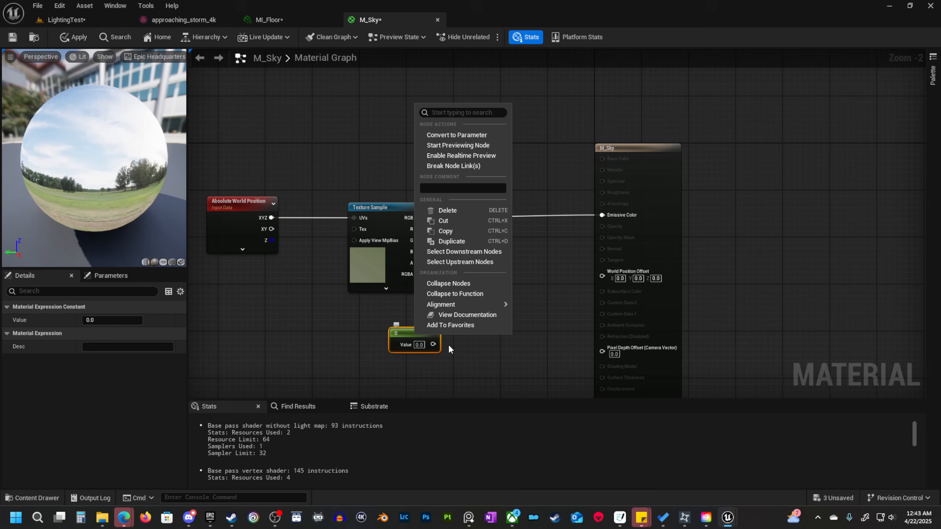
left_click(462, 135)
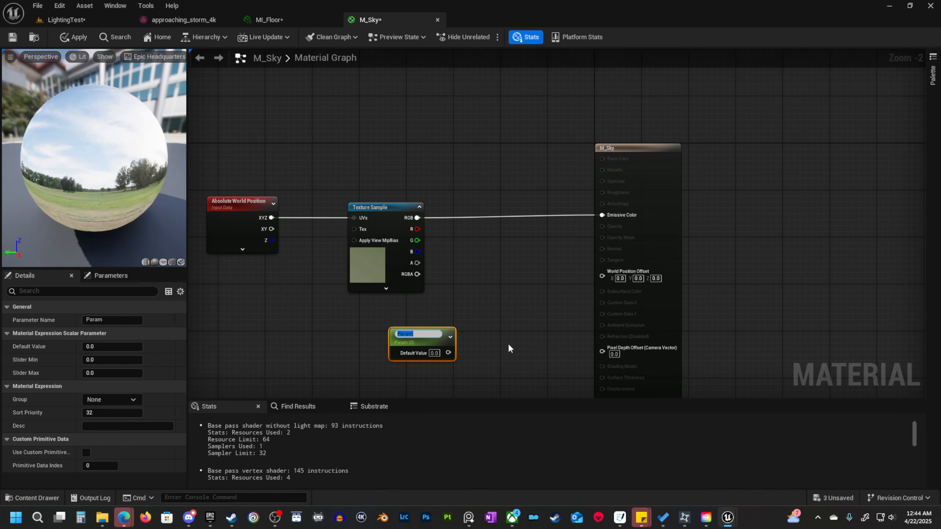
type("HDRI Intensity")
key("Return")
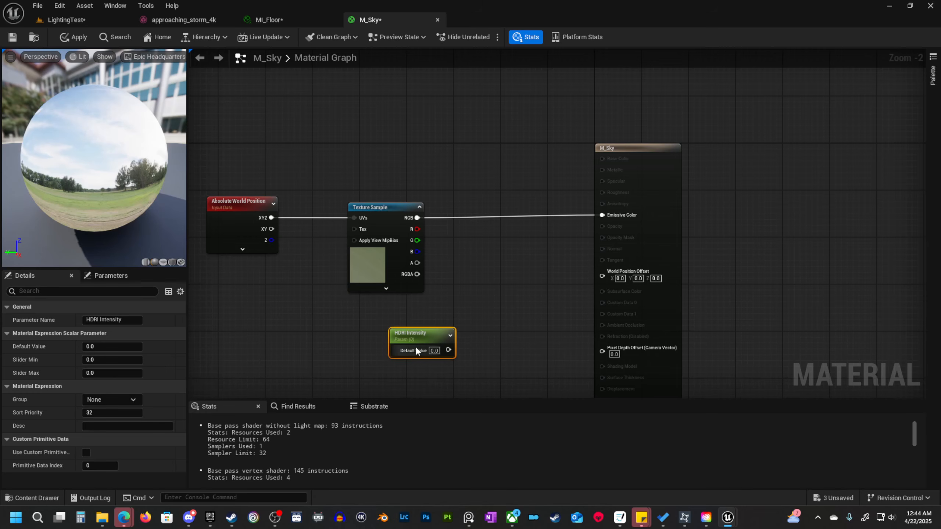
type("1")
left_click(479, 373)
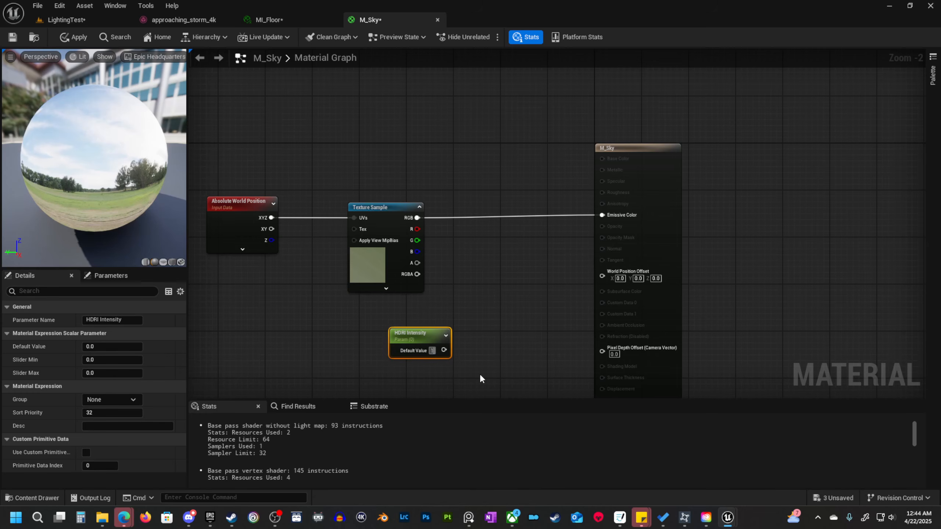
Multiply the Texture Sample's RGB by HDRI Intensity, feeding the product into Emissive Color, and apply the material changes.
left_click_drag(448, 350, 480, 305)
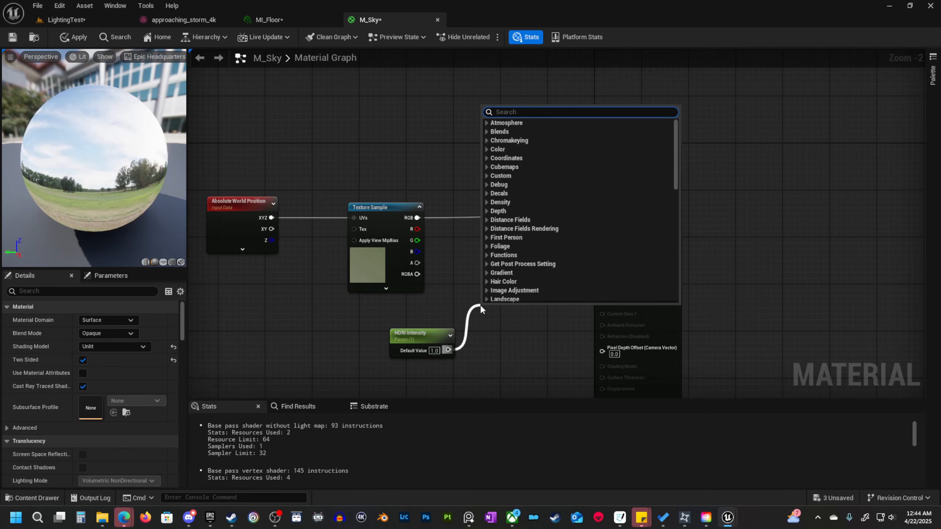
type("mult")
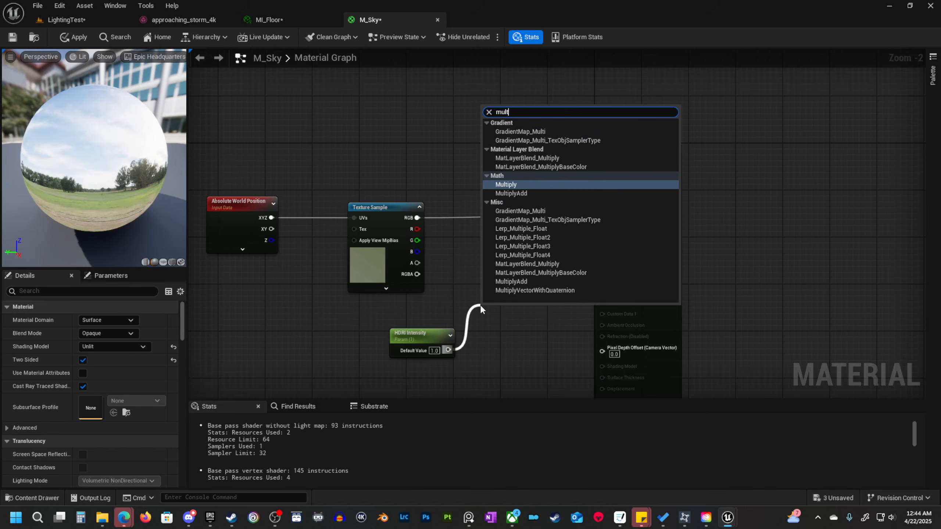
key("Return")
left_click_drag(480, 319, 486, 334, "ctrl")
left_click_drag(418, 218, 602, 215)
left_click_drag(485, 227, 502, 209)
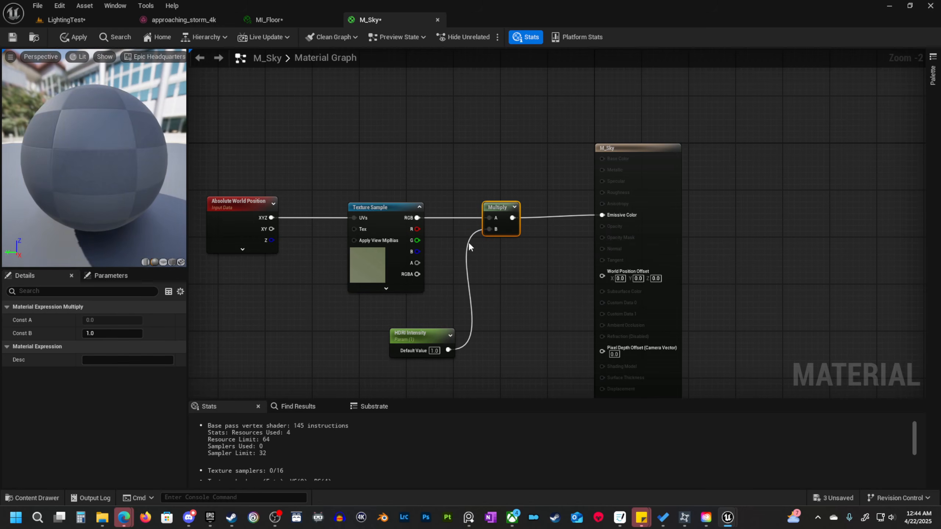
left_click(79, 37)
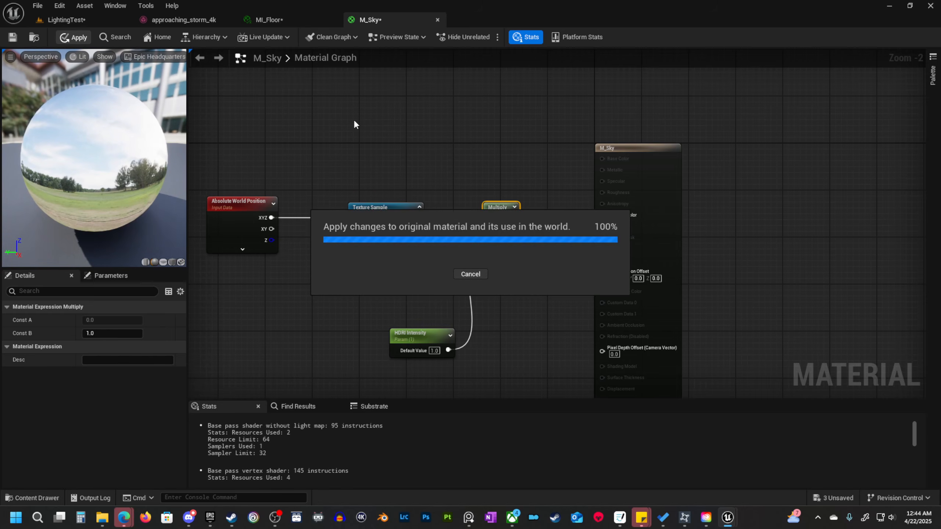
key("ctrl+z")
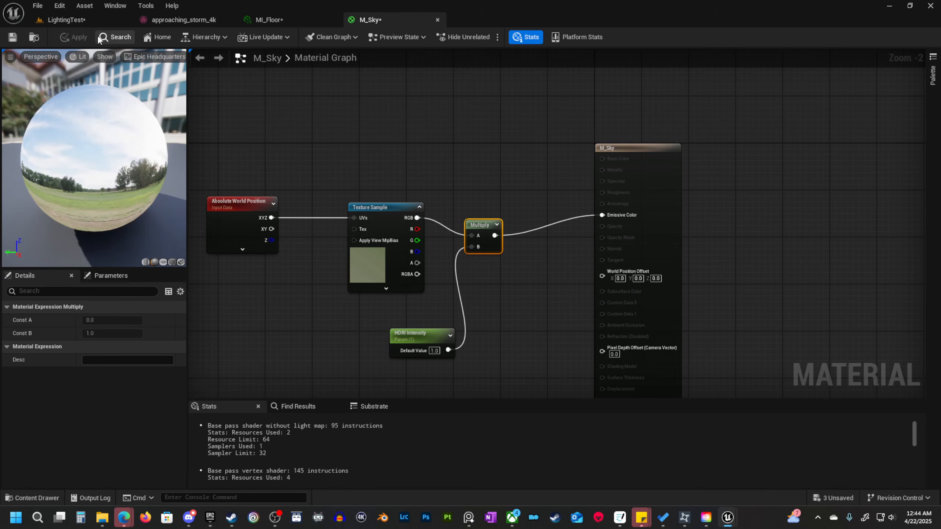
Assign the M_Sky material to Element 0 of the EditorSphere in the LightingTest level.
left_click(96, 25)
mouse_move(423, 296)
right_mouse_down()
mouse_move(408, 309)
mouse_move(426, 291)
right_mouse_up()
right_click_drag(261, 104, 281, 103)
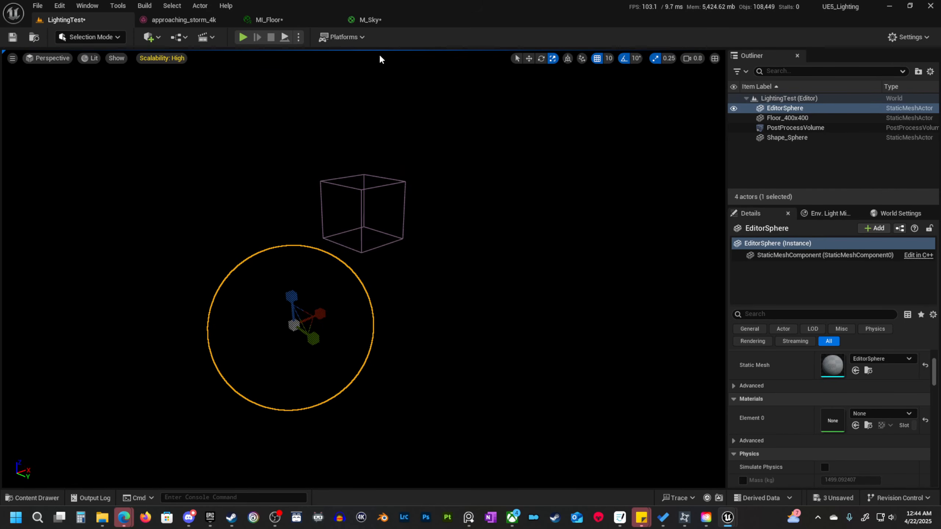
left_click(374, 19)
left_click(33, 38)
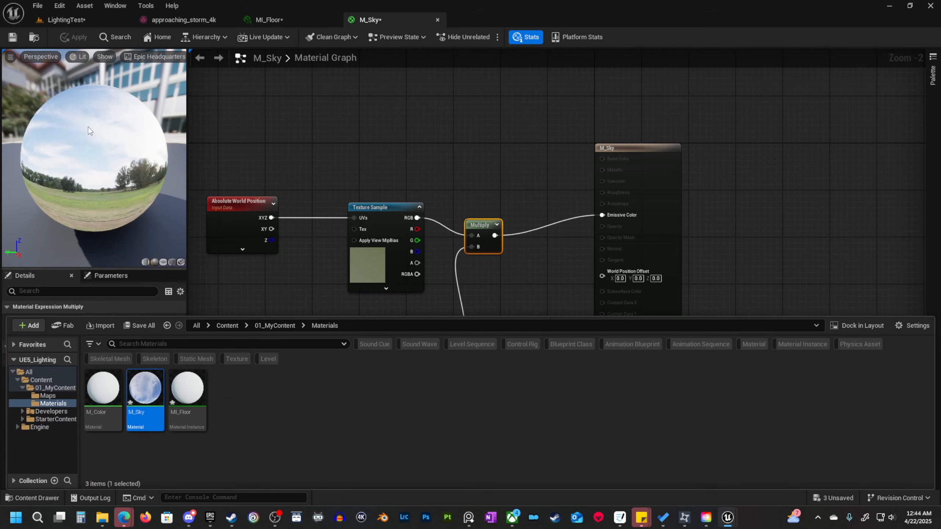
left_click(84, 19)
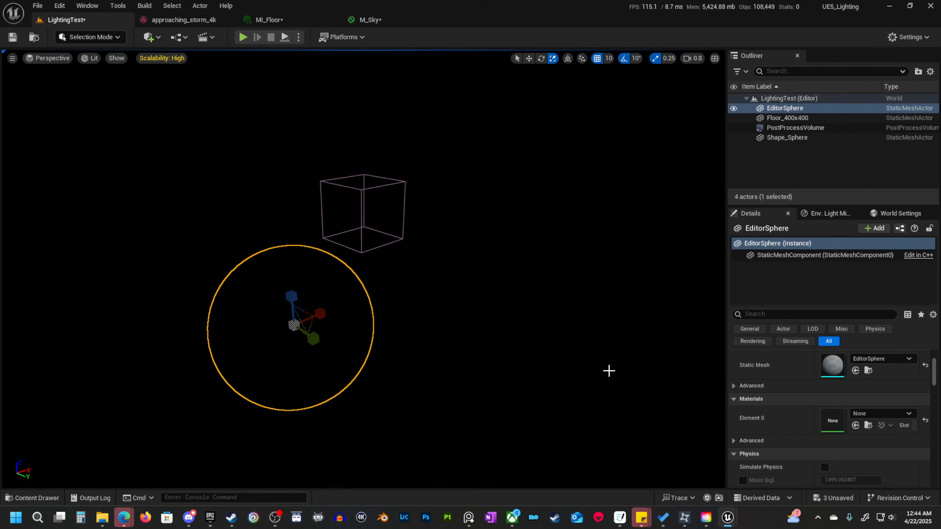
left_click(855, 426)
right_click_drag(629, 352, 659, 352)
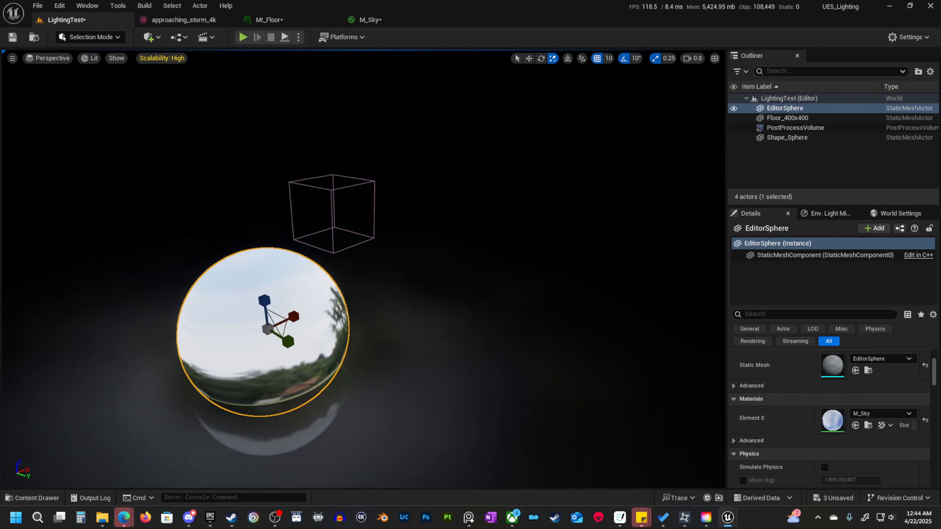
Scale the EditorSphere up uniformly by hand to about 24.25 so that it surrounds the scene.
right_click_drag(319, 315, 344, 300)
key("s")
scroll(319, 314, "up", 1)
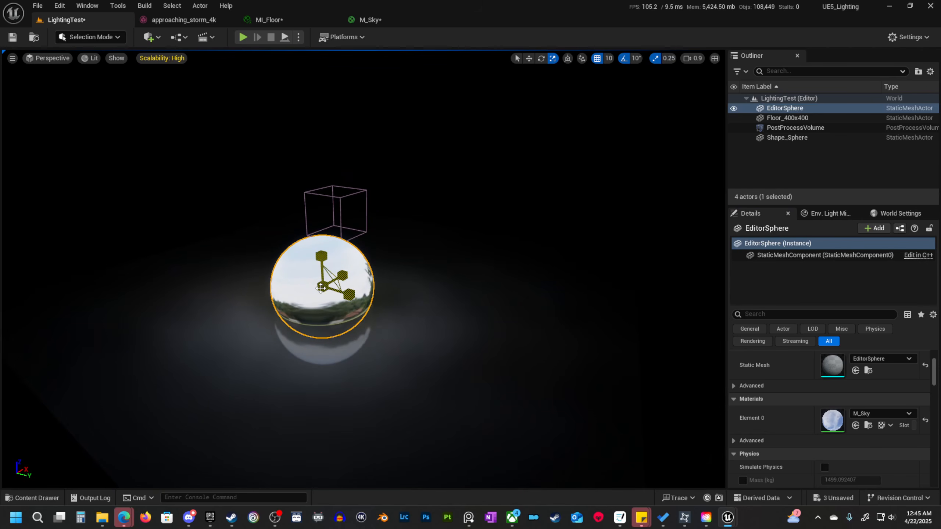
left_click_drag(321, 285, 389, 231)
right_click_drag(322, 286, 434, 305)
key("d")
key("w")
key("a")
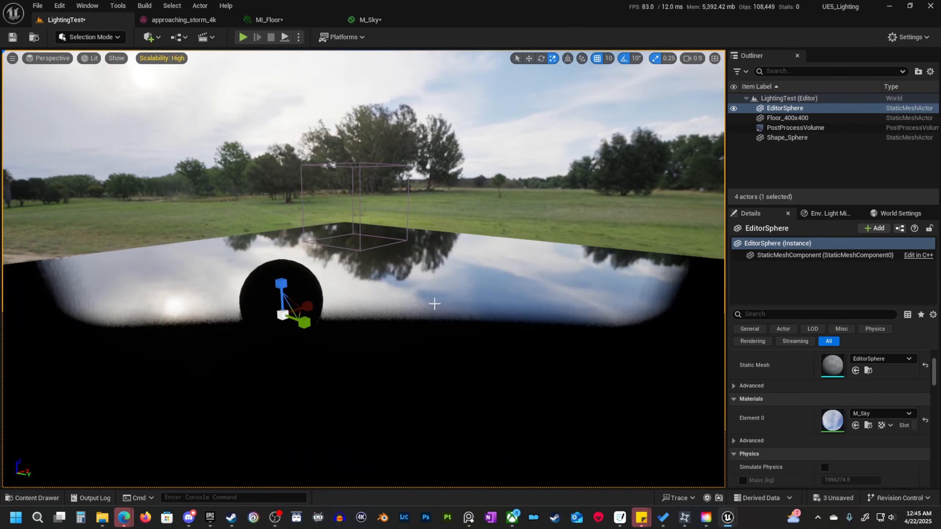
Set the EditorSphere's uniform scale to 15000 and check the sky around the floor.
scroll(815, 400, "up", 3)
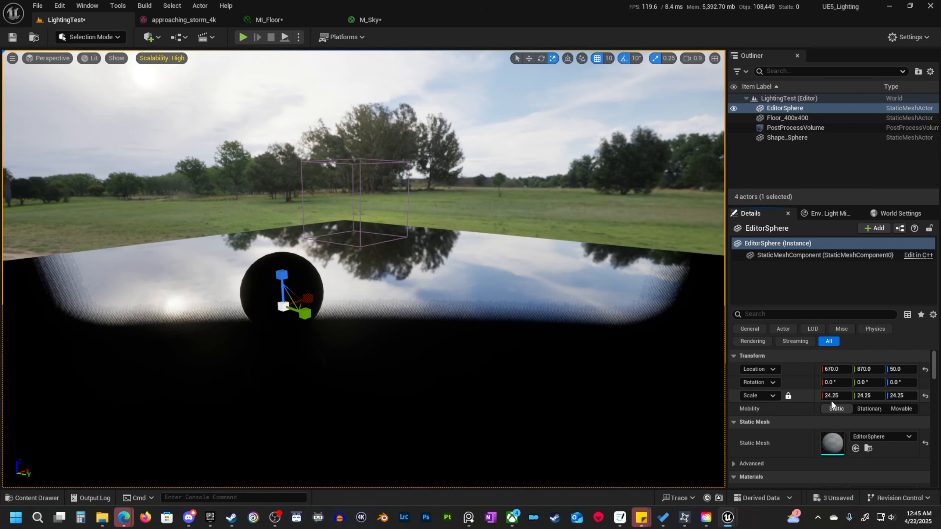
left_click(838, 396)
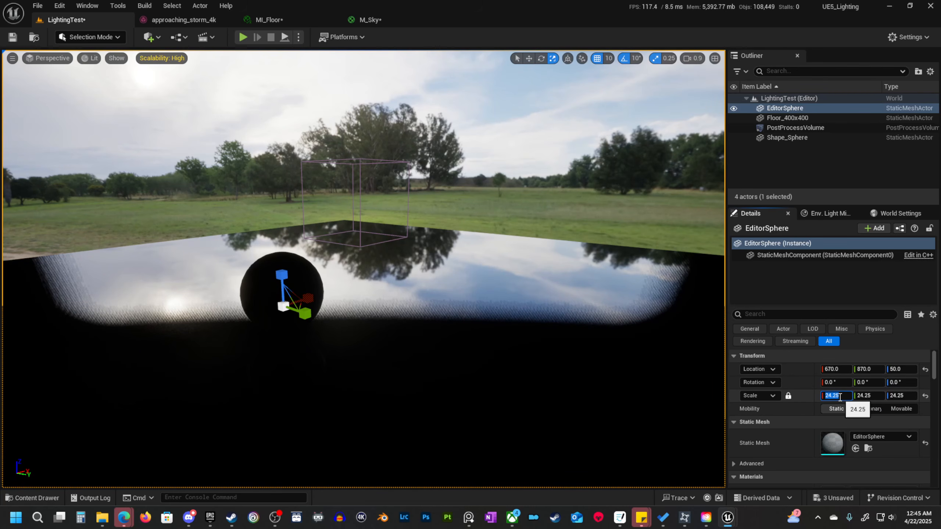
type("15000")
key("Return")
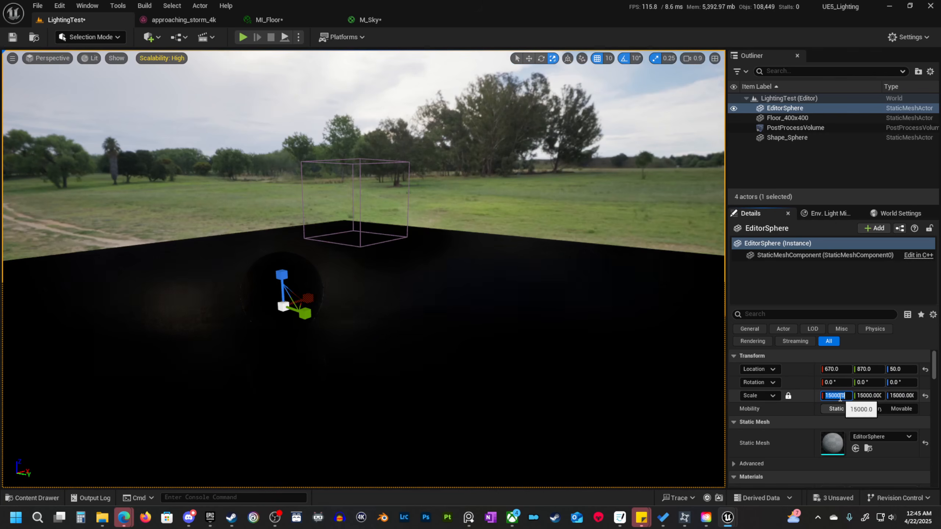
right_click_drag(363, 269, 330, 256)
scroll(330, 256, "down", 3)
right_click_drag(392, 274, 529, 252)
right_click_drag(321, 295, 326, 296)
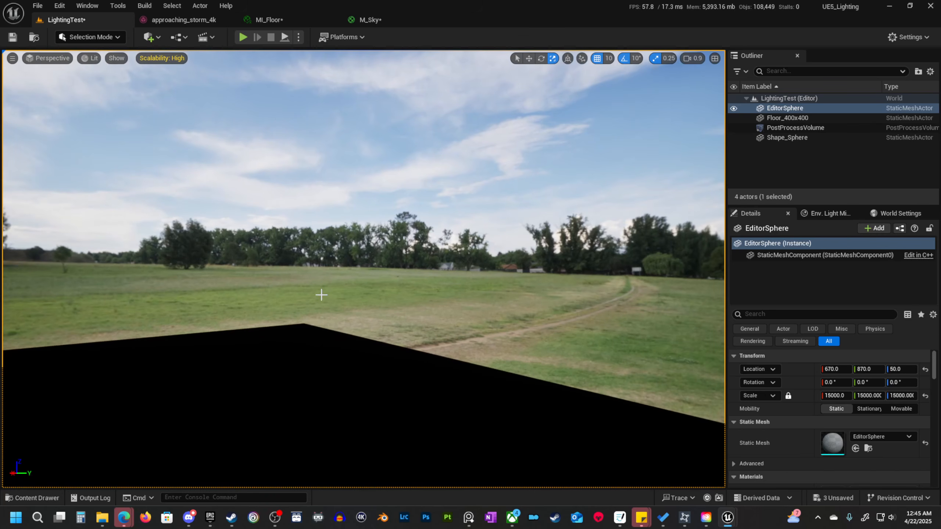
Add a Sky Light to the LightingTest level so that the surrounding sky illuminates the floor and sphere.
right_click_drag(365, 231, 690, 239)
key("w")
right_click_drag(84, 366, 167, 367)
scroll(84, 367, "down", 2)
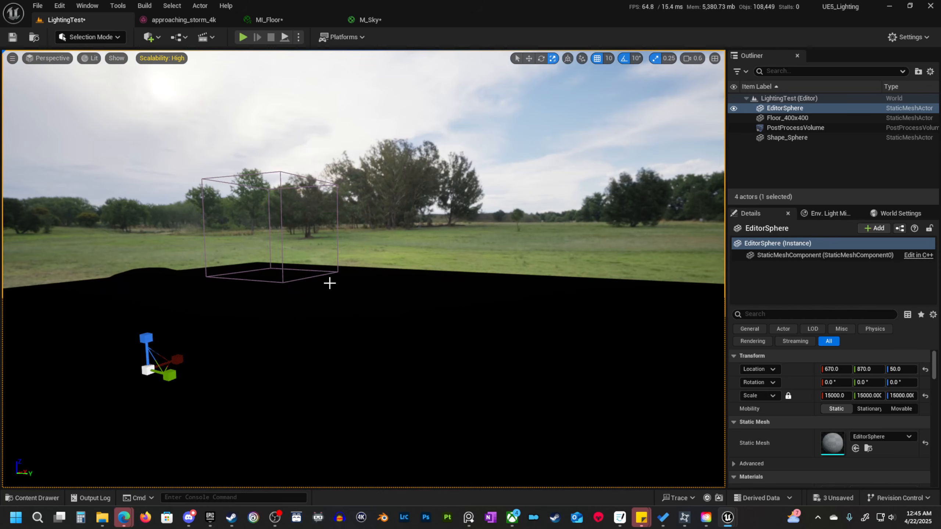
key("a")
mouse_move(391, 324)
right_mouse_down()
mouse_move(349, 348)
mouse_move(391, 322)
mouse_move(399, 336)
right_mouse_up()
key("e")
key("q")
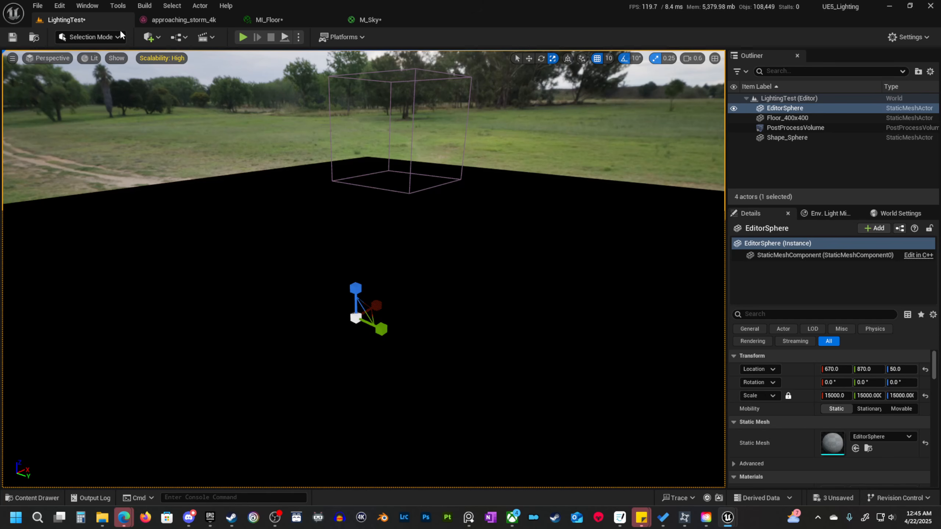
left_click(151, 37)
type("ky")
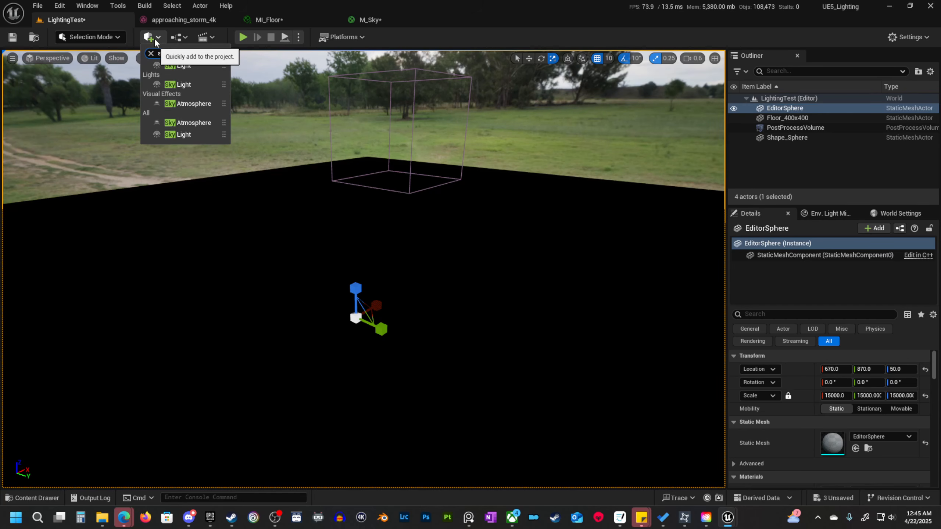
left_click(183, 66)
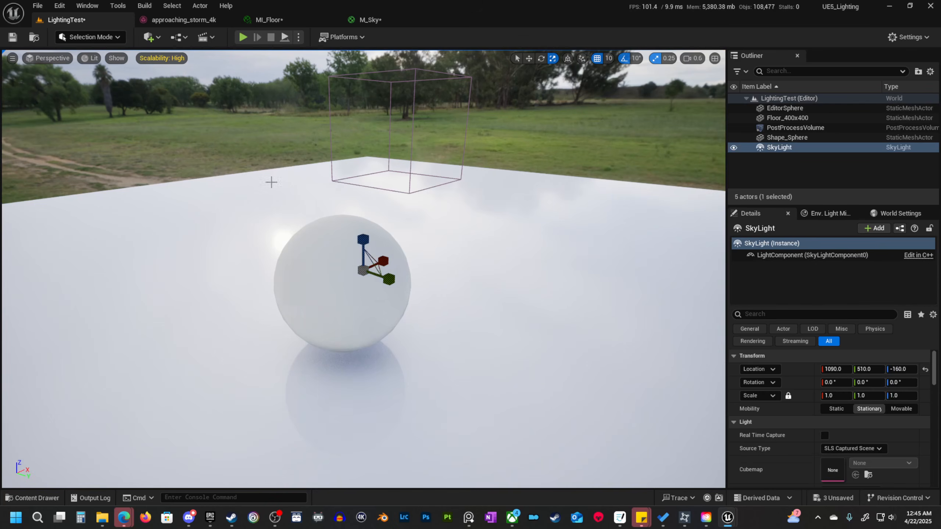
Examine the sphere and the floor reflections under the new SkyLight from several angles.
right_click_drag(318, 201, 334, 201)
right_click_drag(475, 264, 457, 249)
key("s")
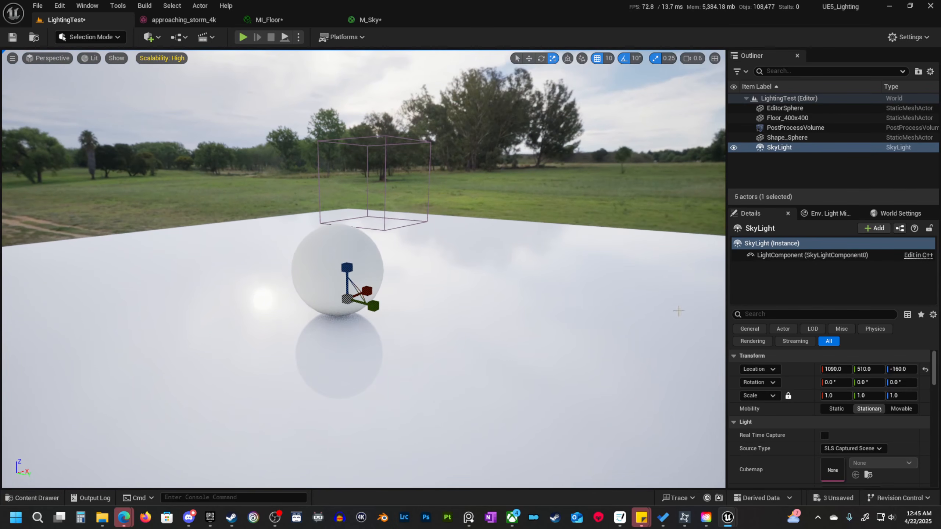
key("d")
right_click_drag(679, 312, 427, 280)
key("e")
key("a")
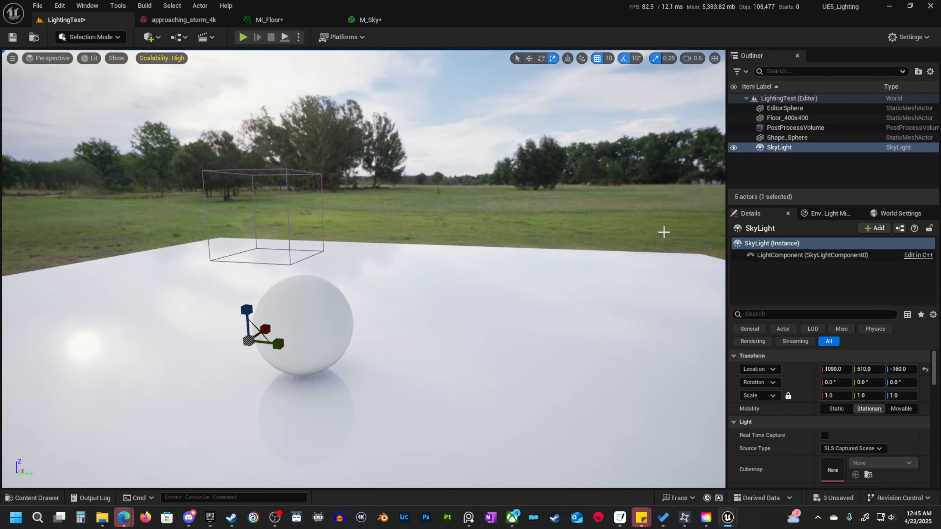
Change the SkyLight's mobility to Movable.
scroll(879, 442, "down", 5)
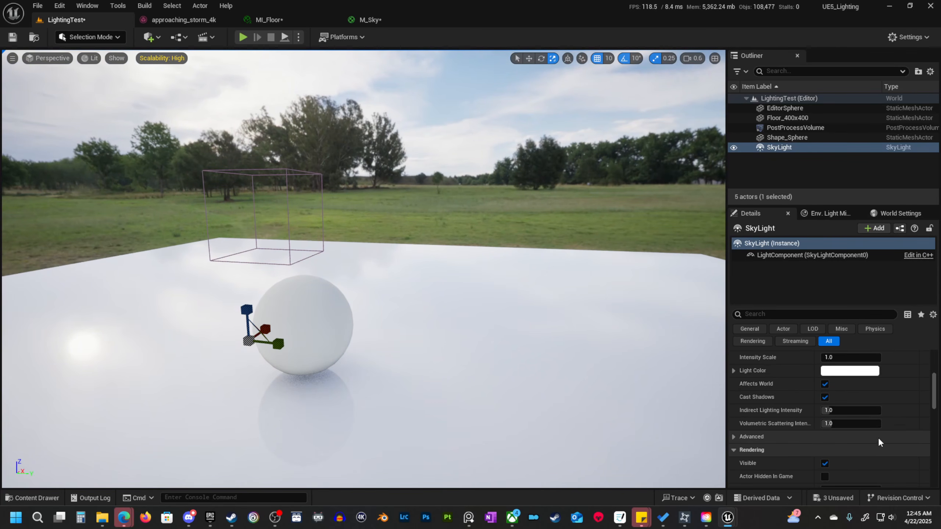
scroll(880, 438, "down", 6)
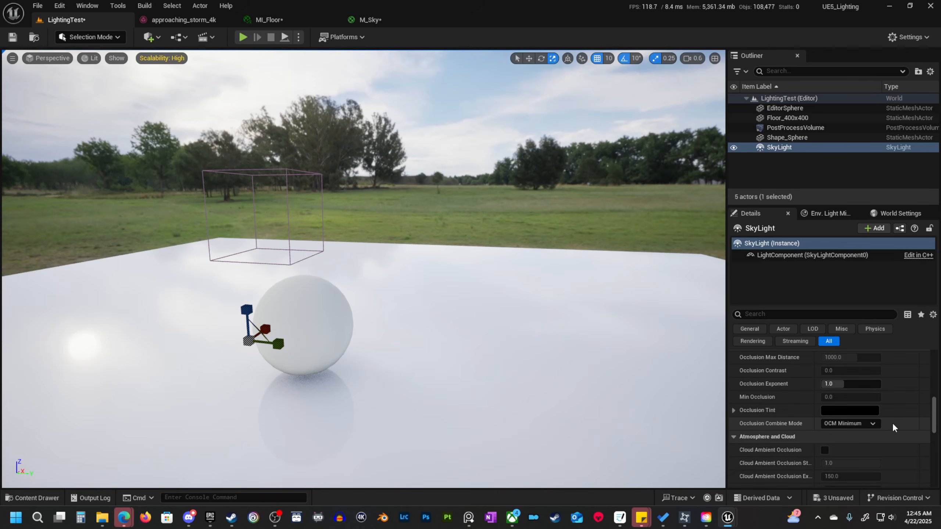
scroll(852, 407, "up", 6)
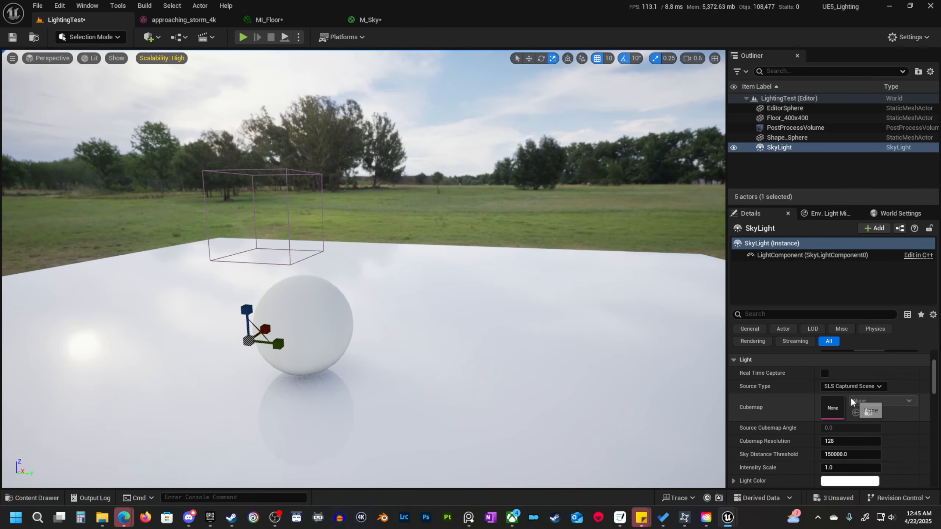
scroll(851, 397, "up", 2)
left_click(902, 408)
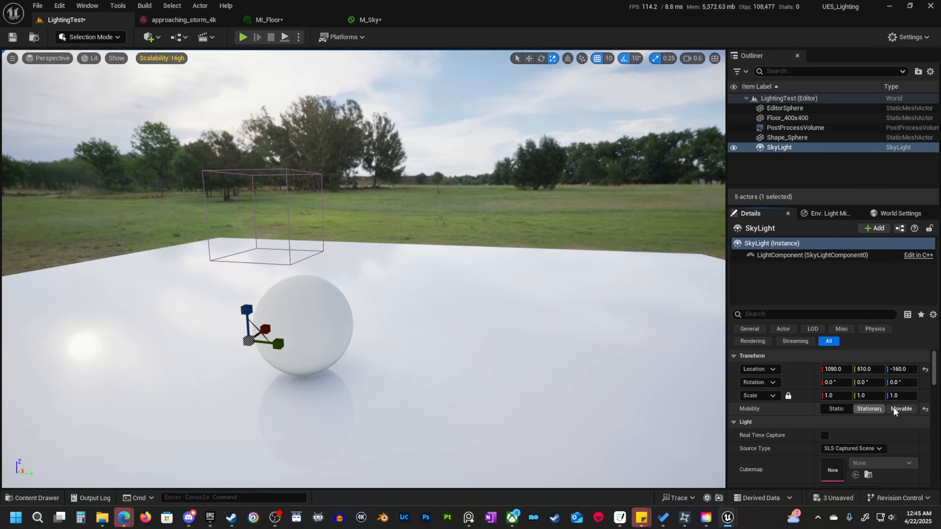
Recapture the scene for the SkyLight and check the lighting on the sphere and floor.
scroll(900, 432, "down", 2)
scroll(890, 432, "down", 7)
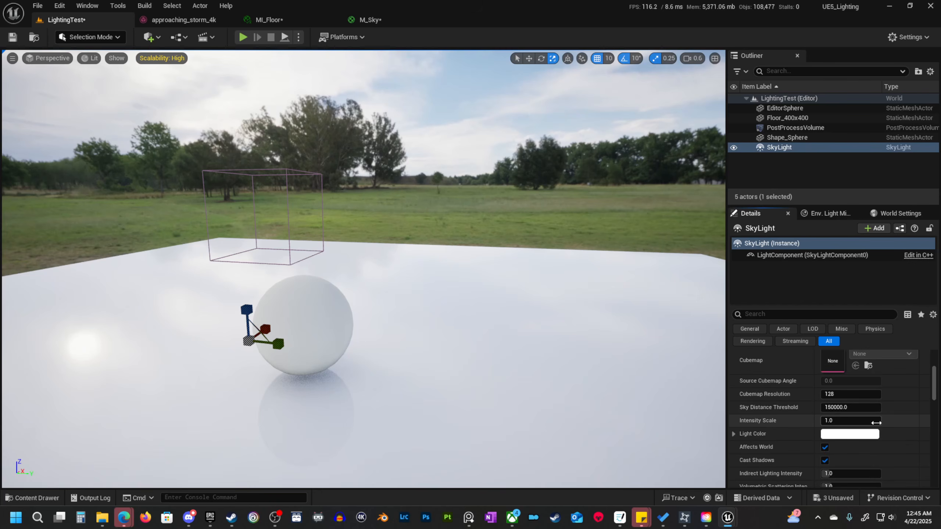
scroll(873, 415, "down", 4)
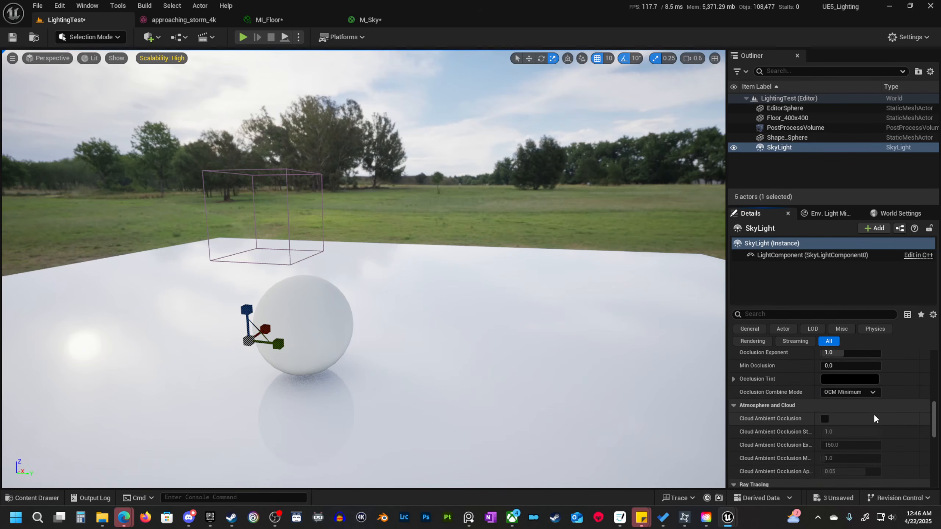
scroll(873, 414, "up", 12)
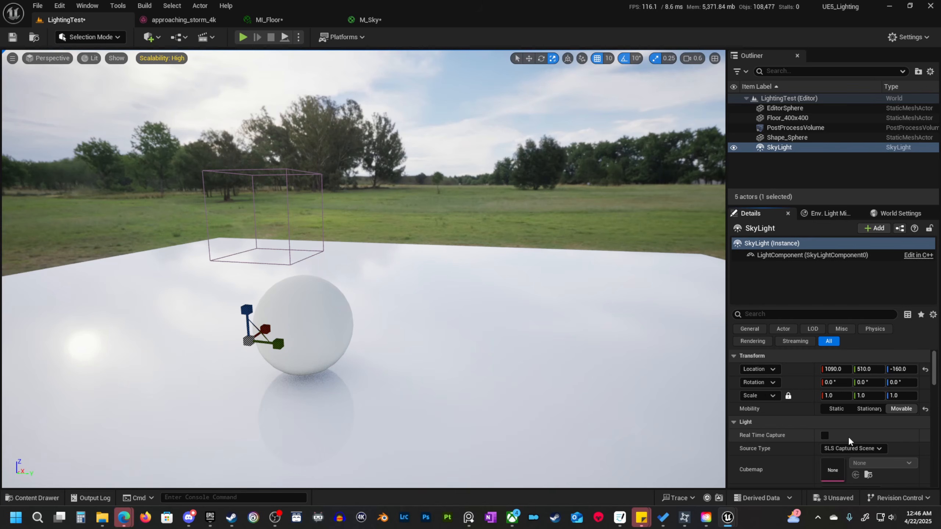
left_click_drag(934, 378, 939, 441)
right_click_drag(617, 350, 577, 343)
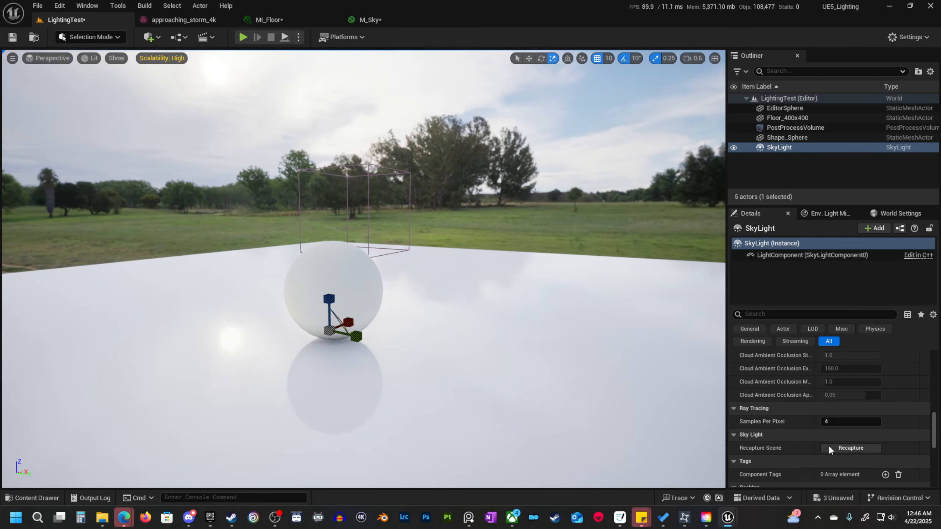
left_click(850, 446)
right_click_drag(600, 344, 526, 315)
right_click_drag(629, 367, 649, 395)
right_click_drag(571, 297, 580, 296)
key("w")
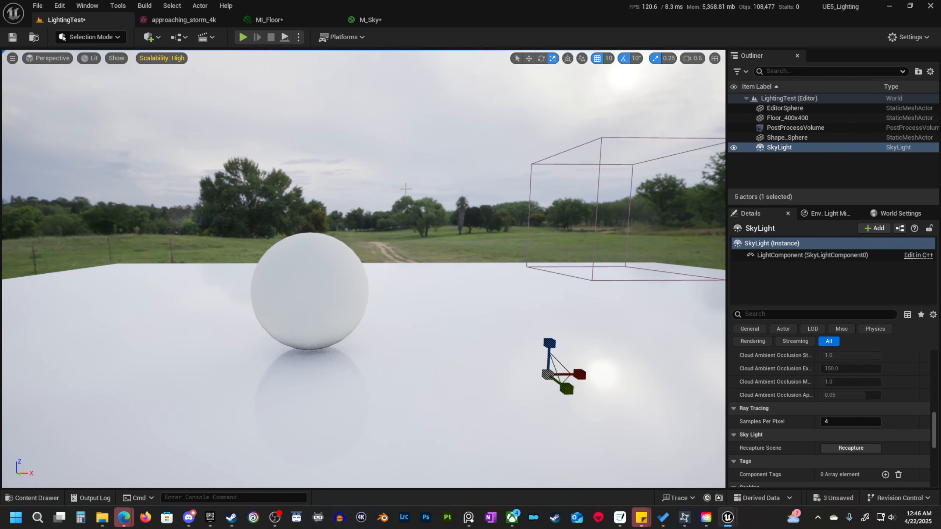
Set the HDRI Intensity default value in M_Sky to 1000 and check the brighter sky in the level.
left_click(402, 21)
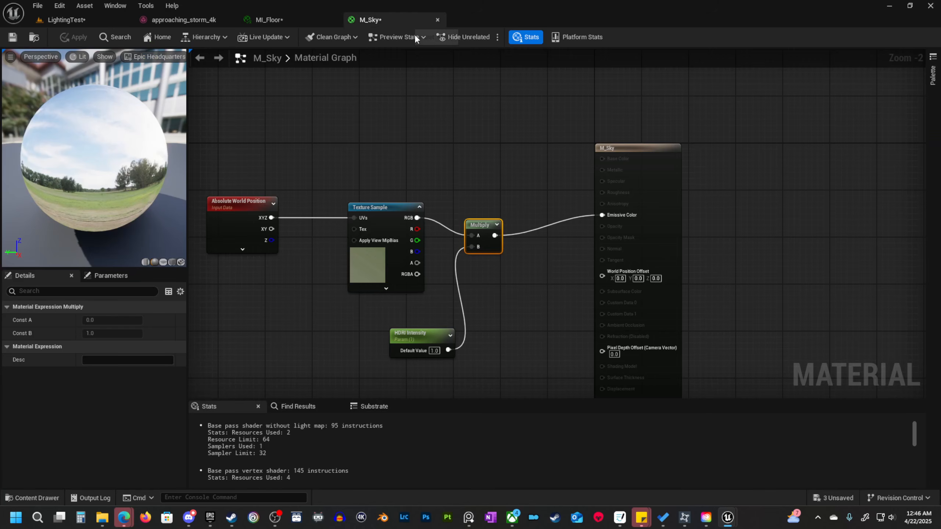
left_click(396, 332)
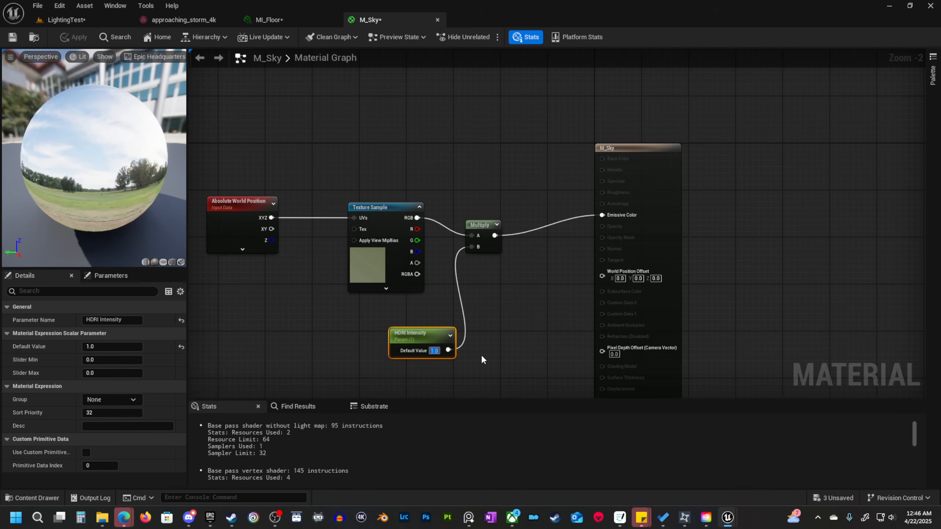
type("1000")
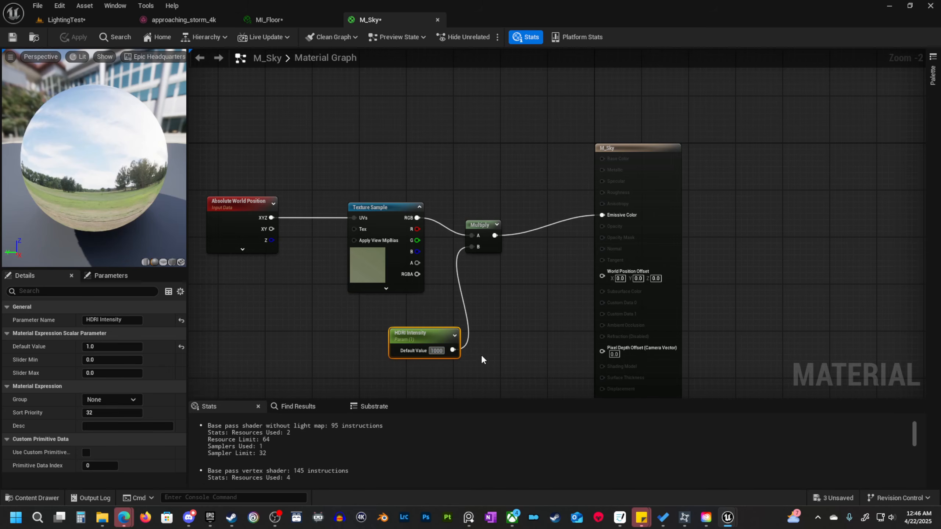
key("Return")
left_click(72, 23)
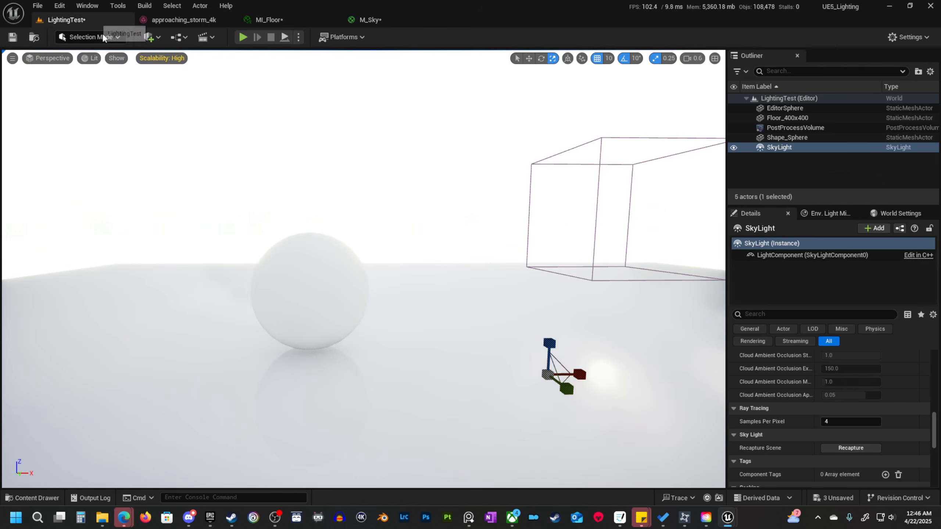
right_click_drag(393, 119, 393, 119)
key("w")
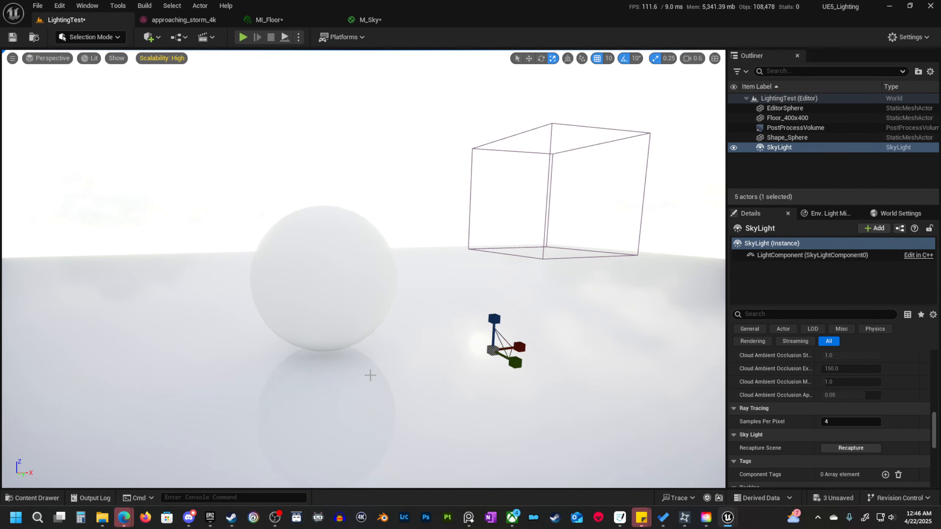
Recapture the SkyLight with the HDRI Intensity at 1000 and look at the lit scene.
left_click(859, 448)
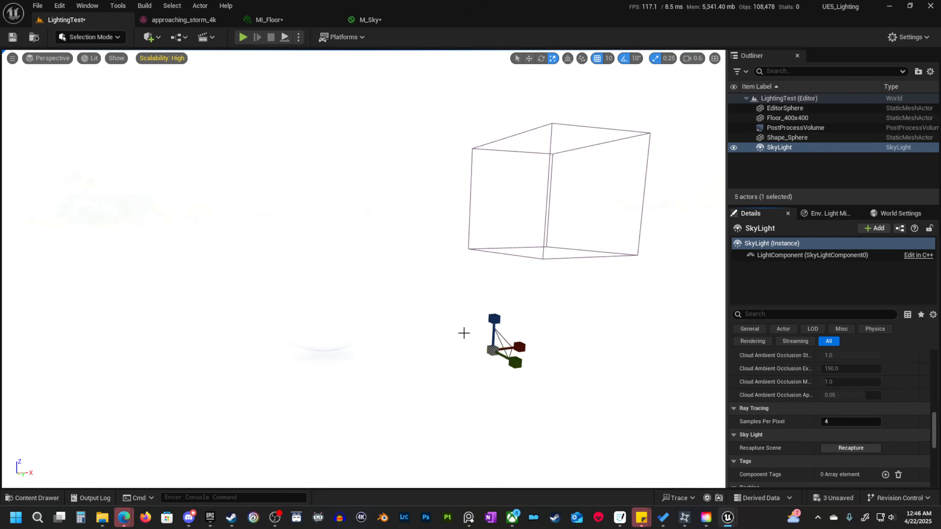
key("w")
mouse_move(314, 329)
right_mouse_down()
mouse_move(304, 342)
mouse_move(302, 330)
mouse_move(314, 329)
right_mouse_up()
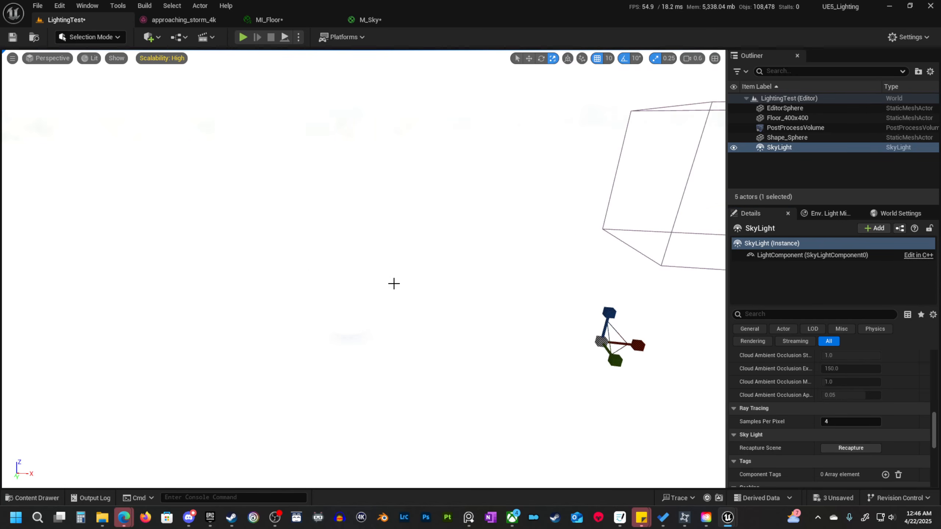
right_click_drag(393, 283, 296, 273)
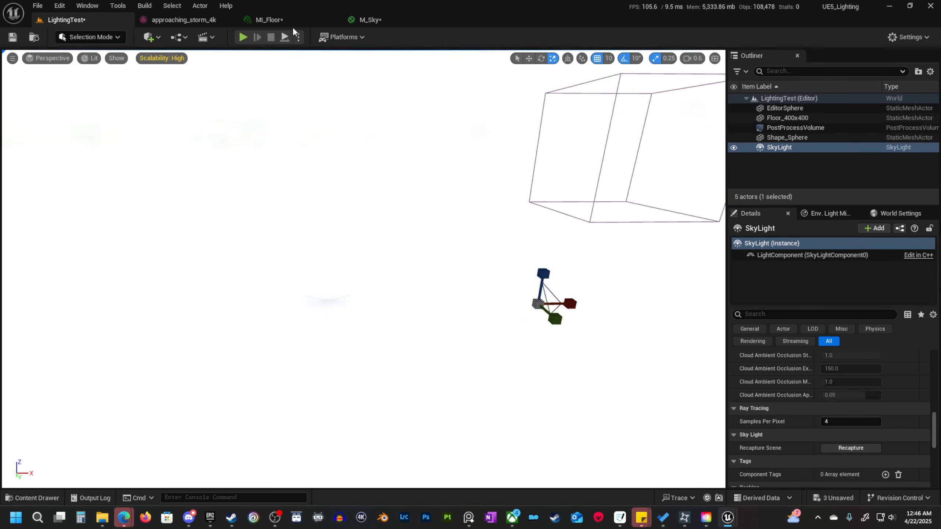
Set the HDRI Intensity default value in M_Sky to 1 and apply the material changes.
left_click(389, 20)
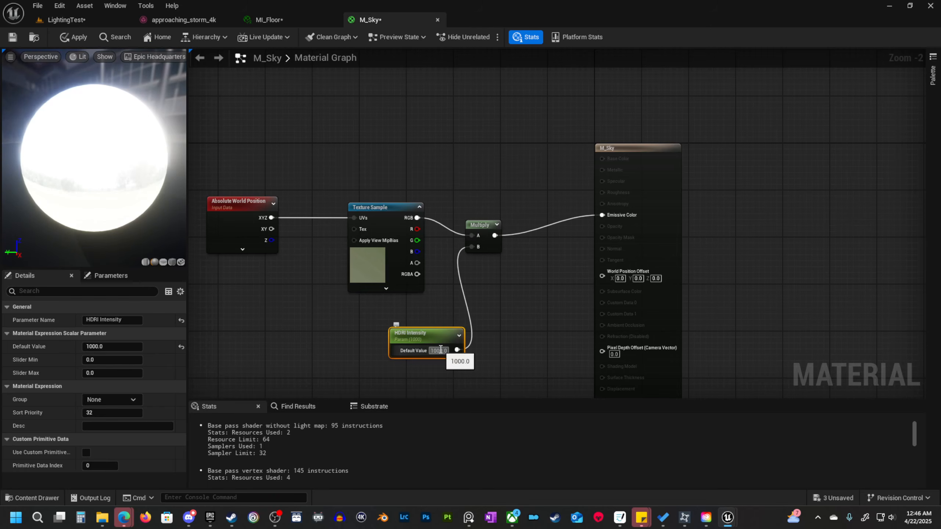
type("1")
key("Return")
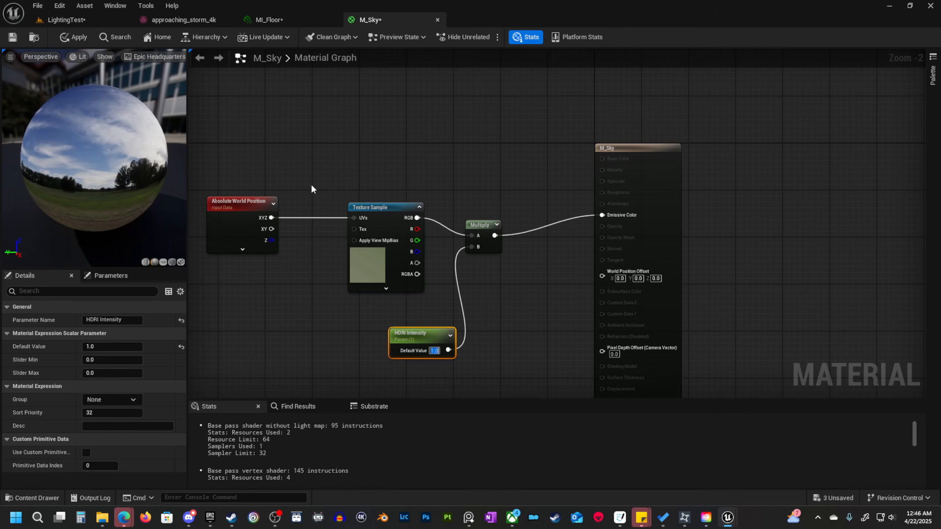
left_click(69, 38)
left_click(95, 18)
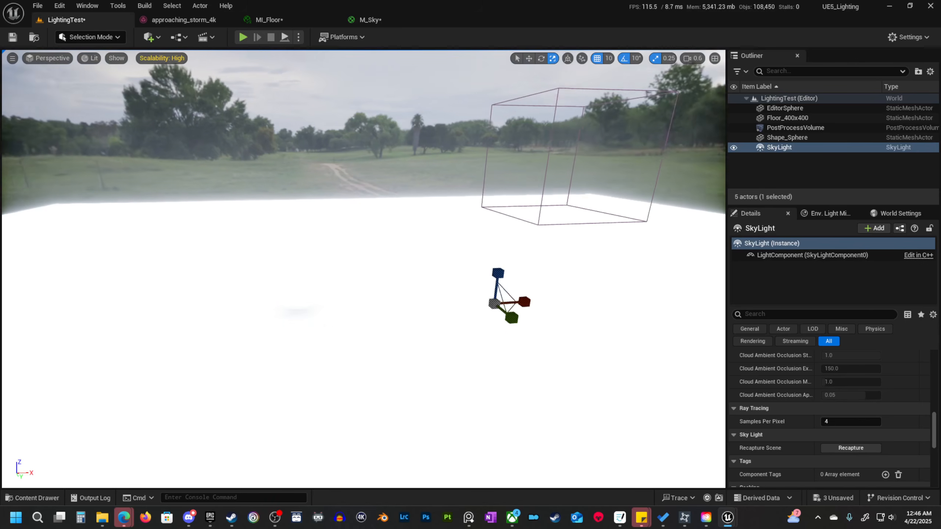
Recapture the SkyLight with the HDRI Intensity at 1 and check the relit sphere and floor.
right_click_drag(491, 212, 511, 270)
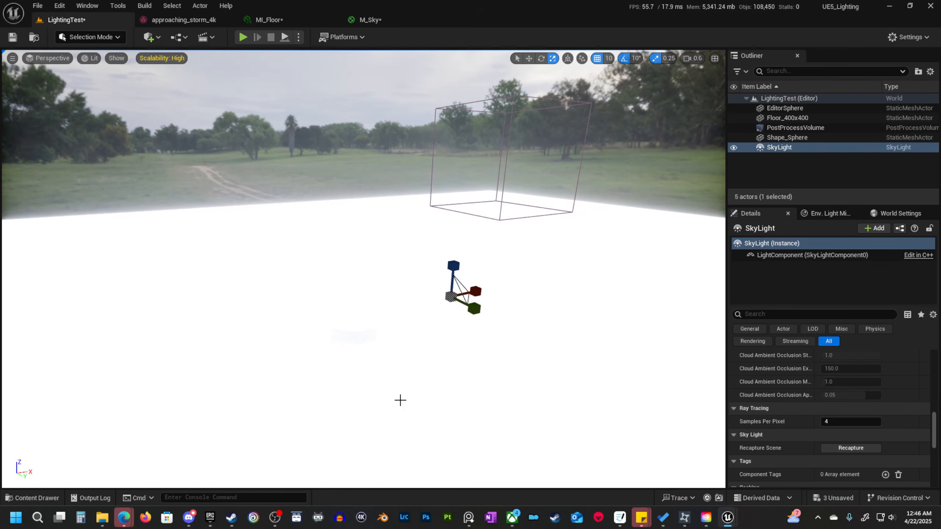
left_click(851, 448)
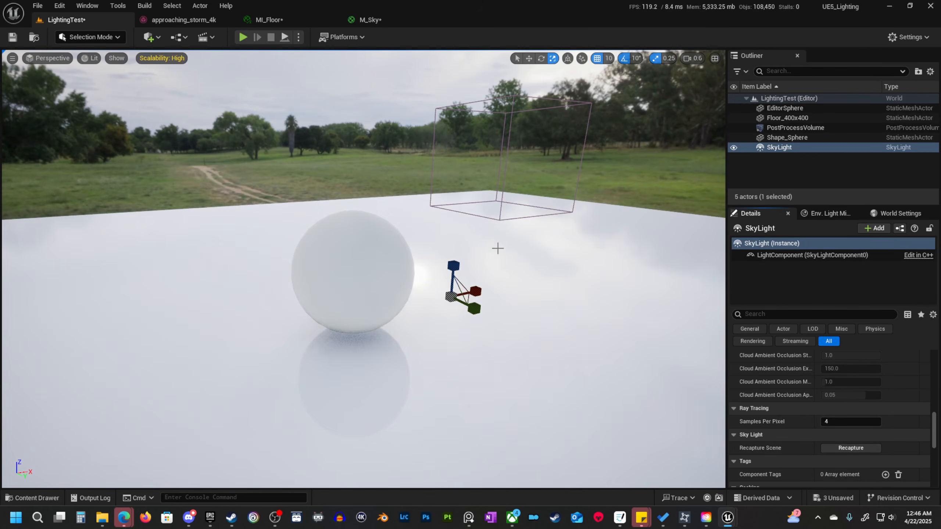
right_click_drag(340, 349, 418, 330)
right_click_drag(419, 148, 418, 150)
right_click_drag(436, 182, 386, 185)
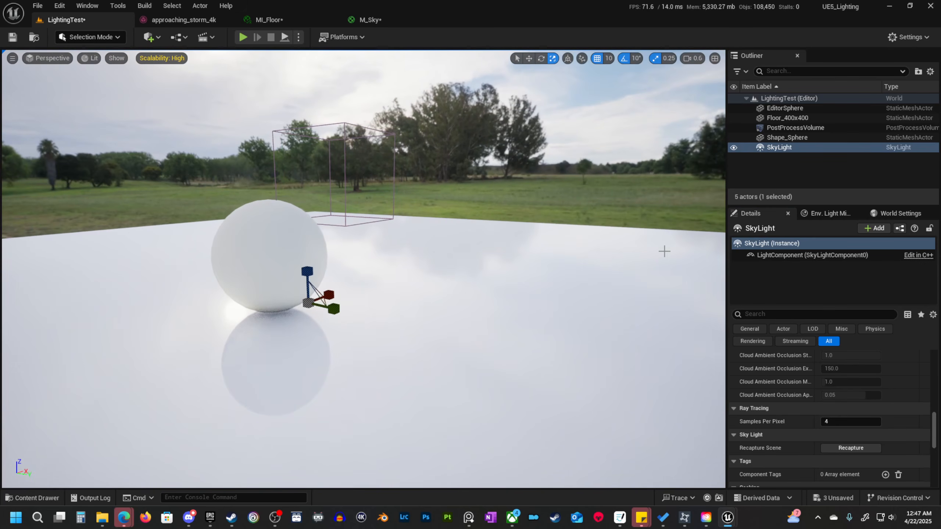
Examine the sky sphere's lighting and reflections around the sphere and floor from different viewpoints.
scroll(843, 387, "up", 6)
scroll(843, 392, "up", 10)
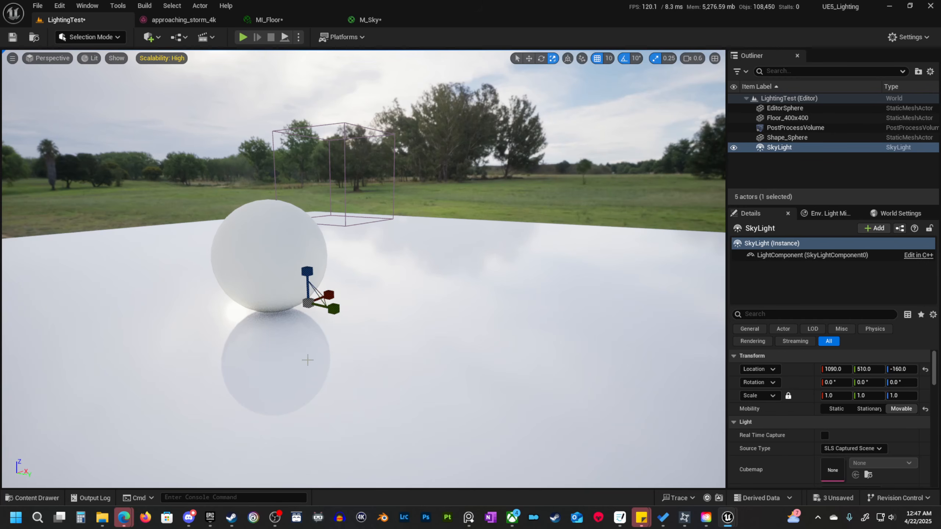
right_click_drag(423, 284, 246, 287)
key("w")
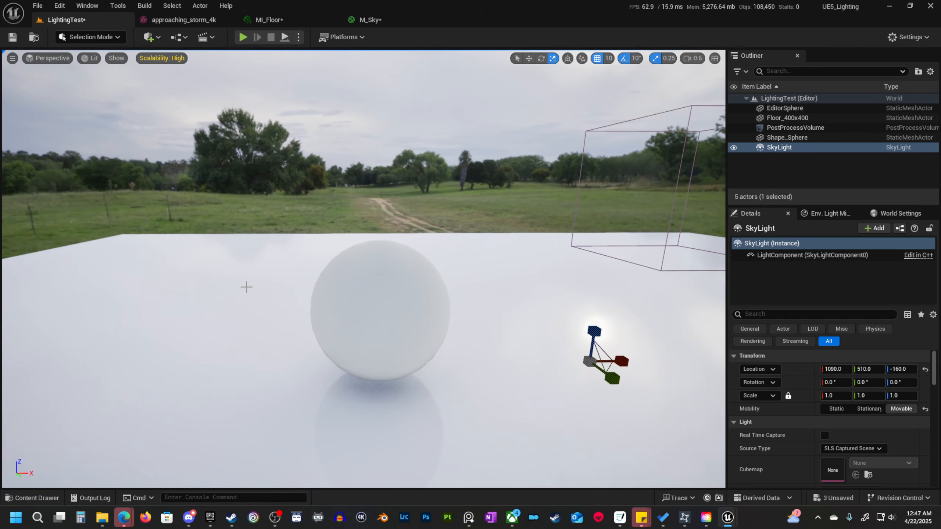
right_click_drag(92, 270, 587, 242)
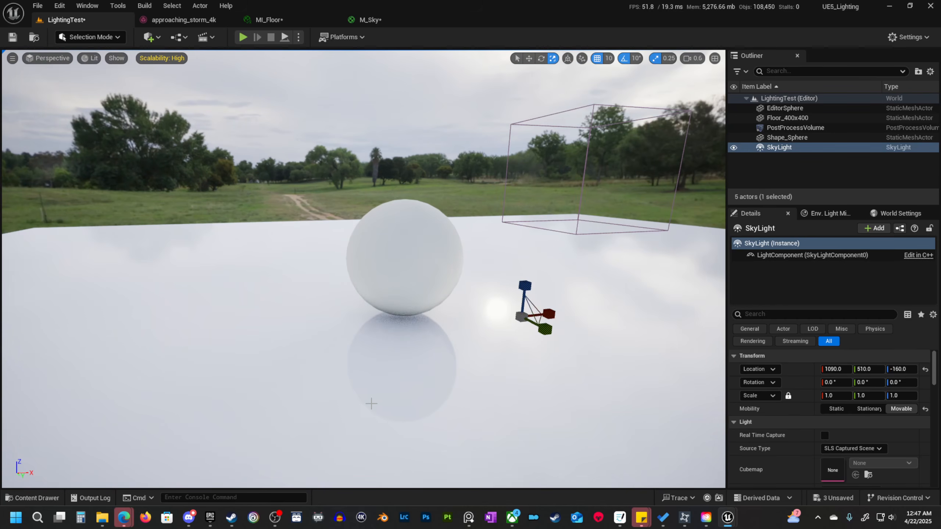
right_click_drag(414, 244, 522, 254)
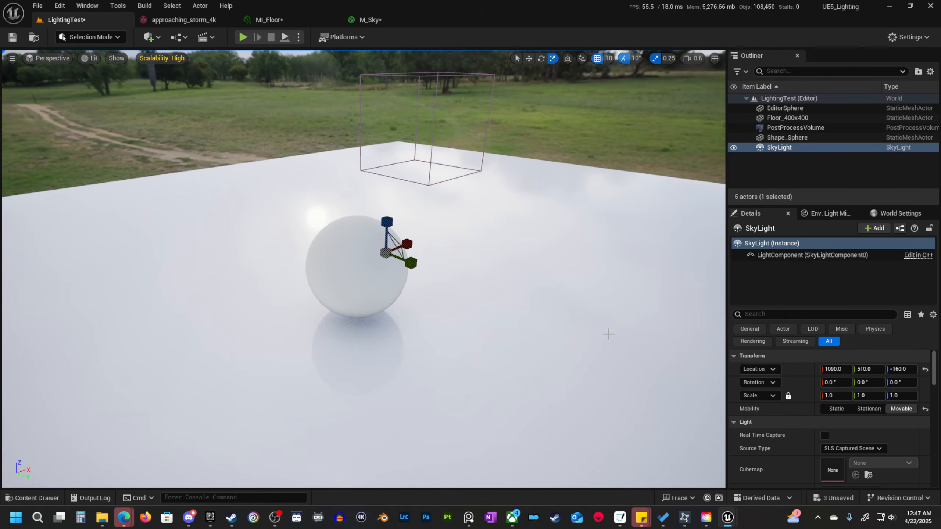
right_click_drag(608, 334, 594, 304)
right_click_drag(517, 299, 465, 282)
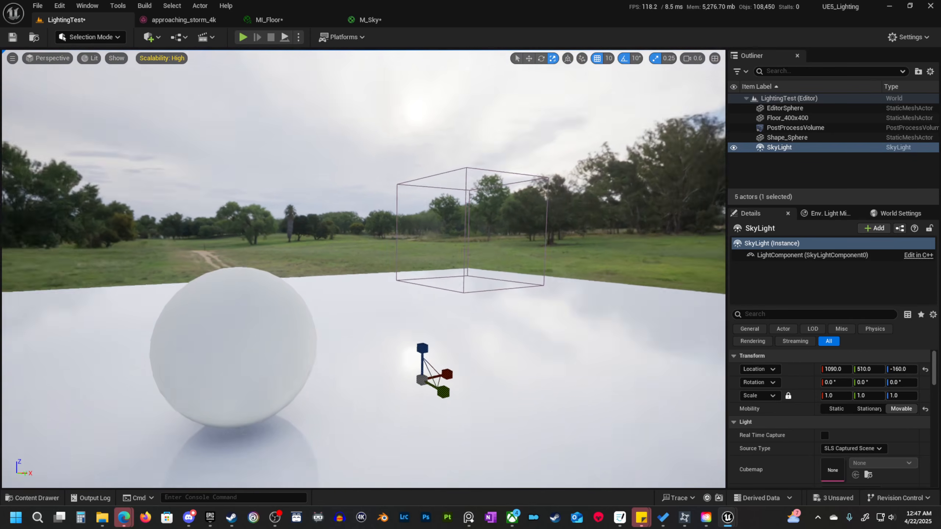
Set the Roughness parameter of the floor's MI_Floor material instance to about 0.512 and return to the LightingTest level.
right_click_drag(578, 186, 538, 199)
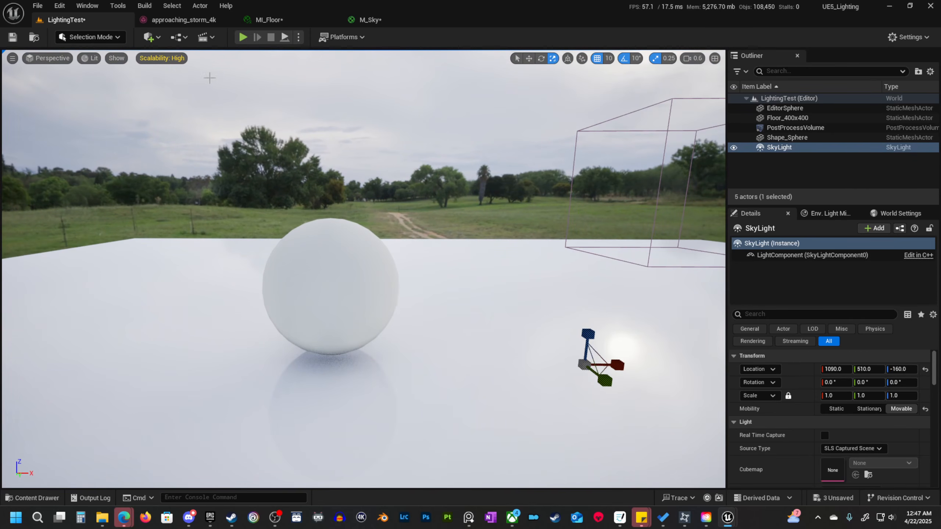
right_click_drag(292, 191, 437, 222)
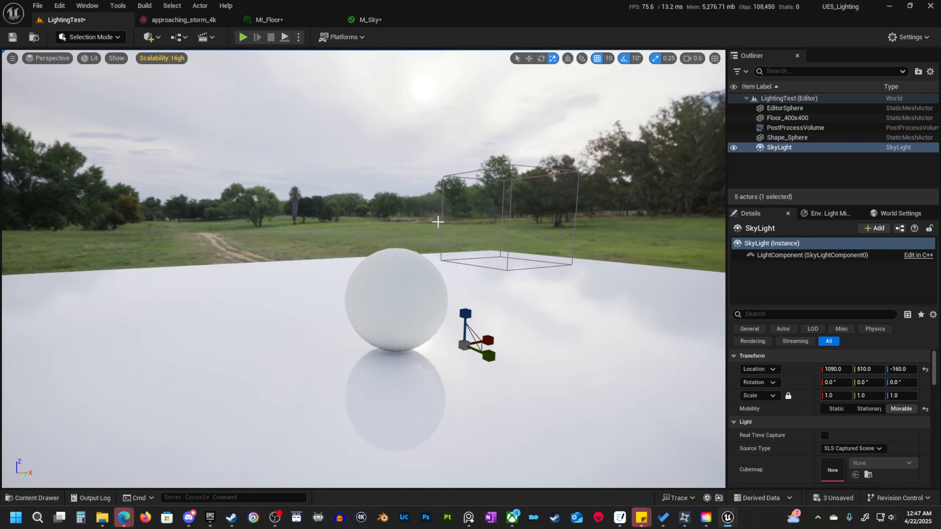
right_click_drag(418, 95, 348, 262)
right_click_drag(134, 308, 156, 297)
key("q")
right_click_drag(299, 261, 299, 261)
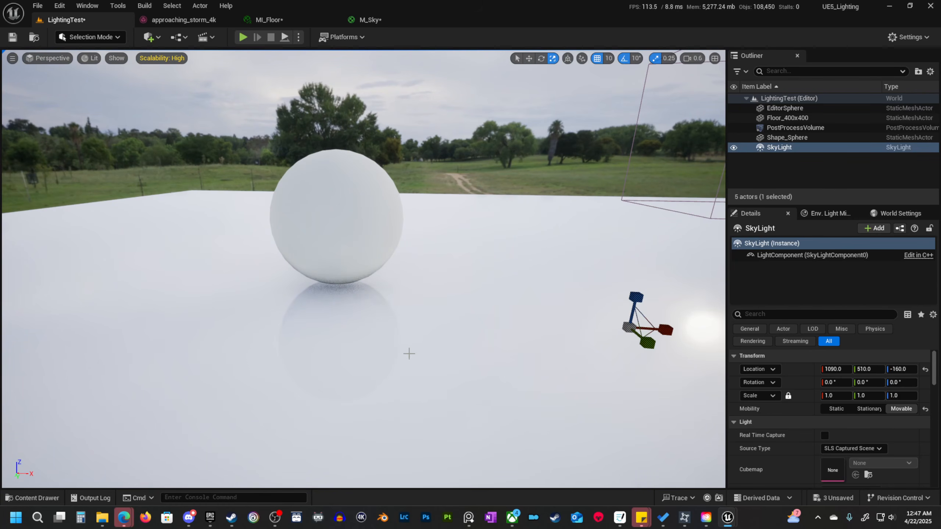
left_click(483, 329)
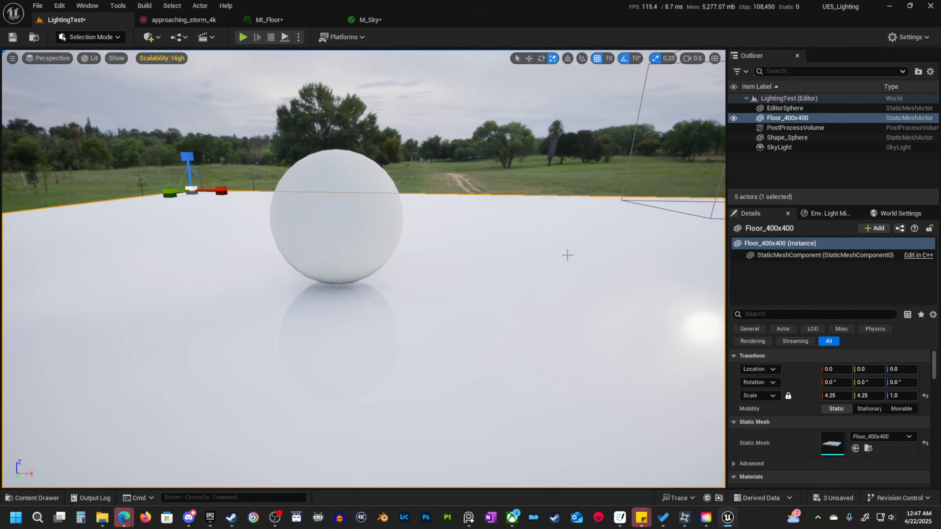
scroll(830, 445, "down", 4)
double_click(836, 395)
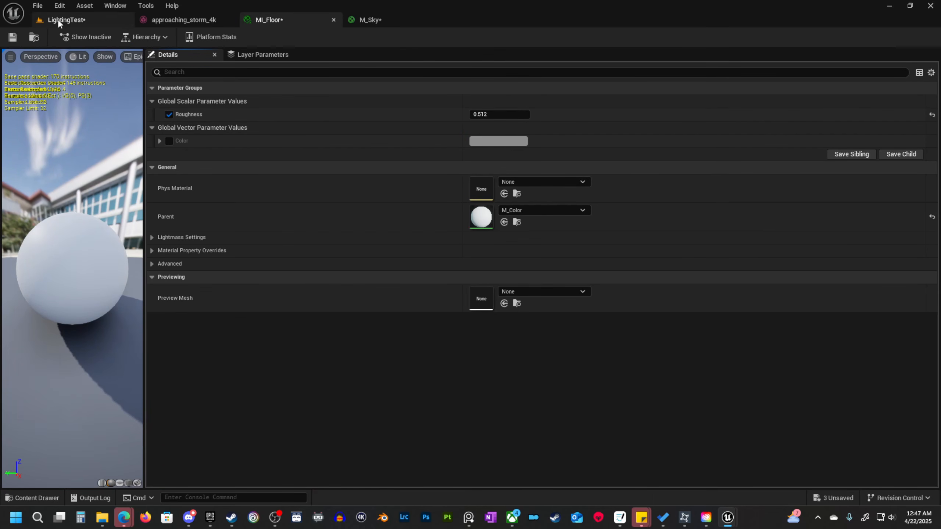
left_click(76, 19)
key("Escape")
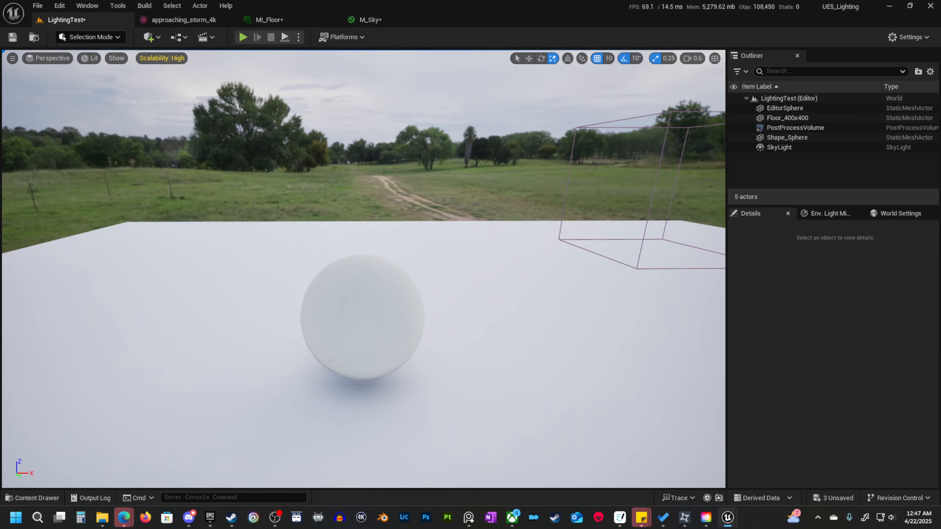
Add a Directional Light to the level near the sphere.
right_click_drag(393, 386, 437, 376)
key("q")
key("q")
key("w")
key("e")
left_click(152, 37)
mouse_move(207, 140)
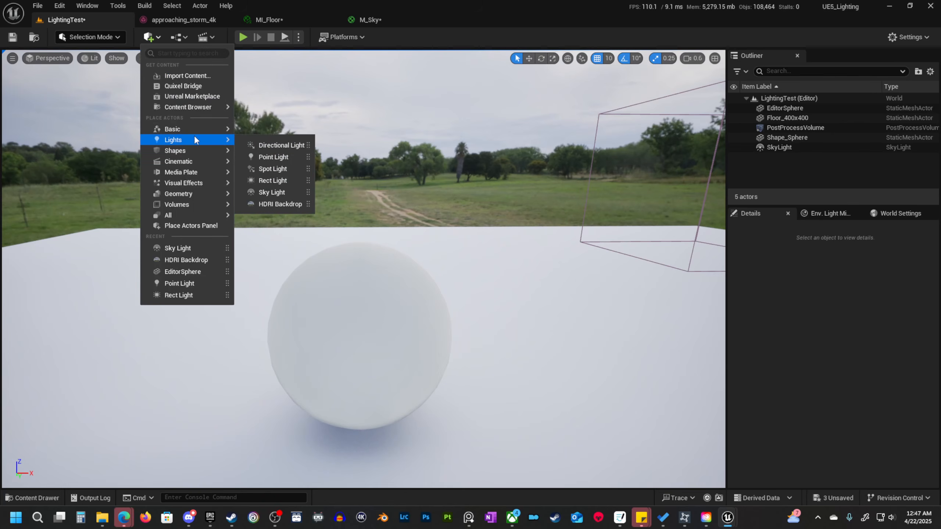
left_click(275, 146)
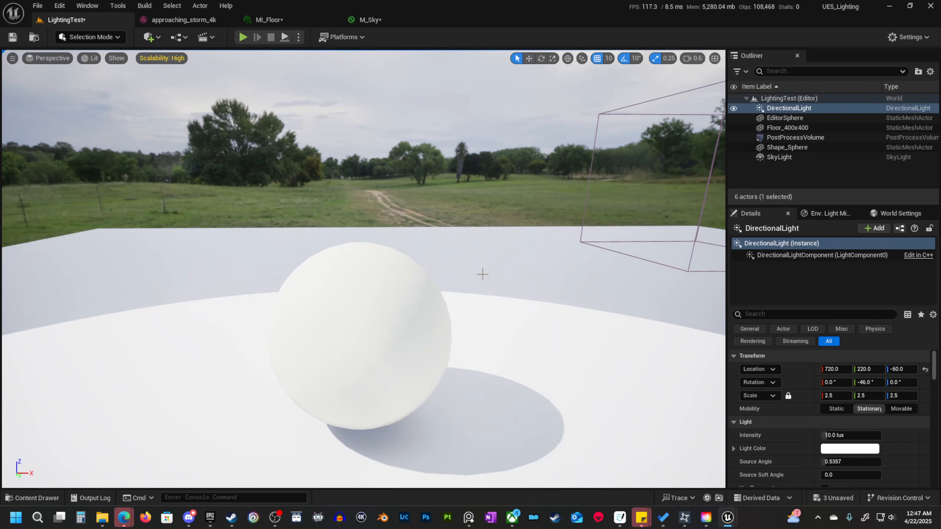
Examine the directional light's effect on the sphere, its shadow and the lit area of the floor from different distances.
right_click_drag(480, 273, 265, 322)
key("s")
scroll(485, 273, "down", 2)
key("w")
scroll(432, 266, "down", 1)
key("w")
key("s")
key("w")
key("s")
key("w")
key("s")
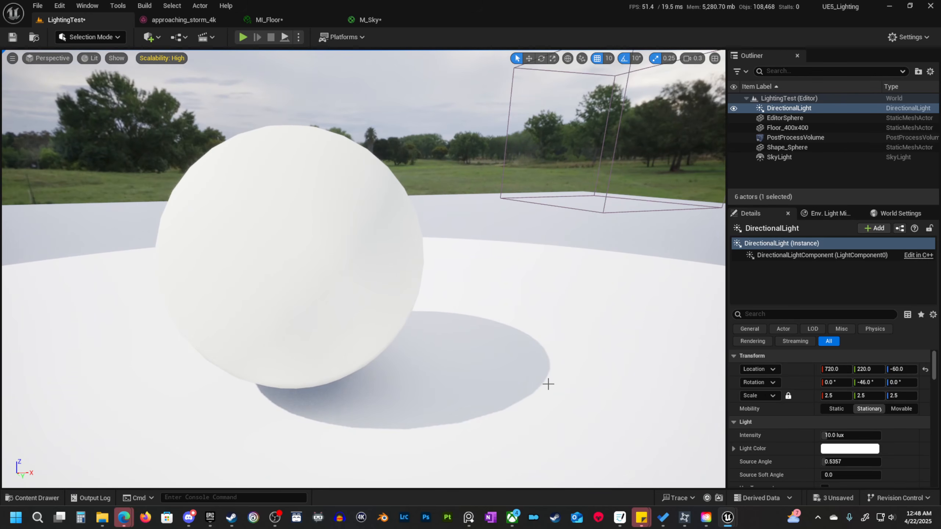
key("s")
right_click_drag(507, 312, 498, 277)
scroll(501, 314, "up", 2)
key("s")
scroll(471, 382, "down", 1)
key("w")
key("a")
key("w")
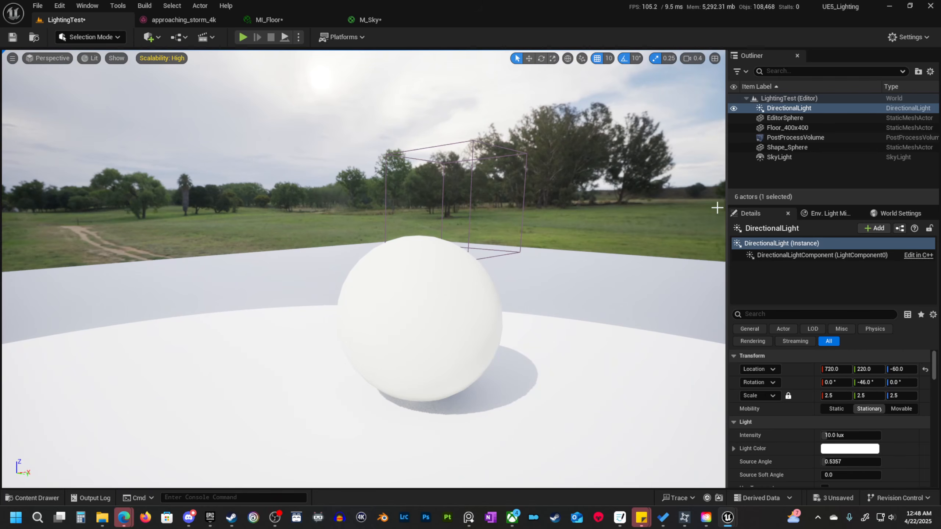
Check the SkyLight's Sky Distance Threshold and set the EditorSphere's uniform scale to 150000.
left_click(796, 156)
scroll(898, 407, "down", 5)
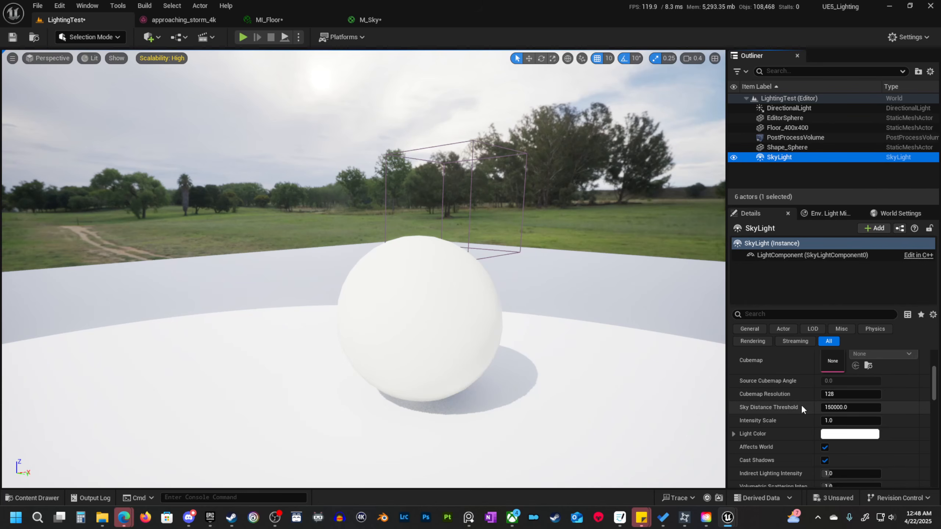
left_click(841, 407)
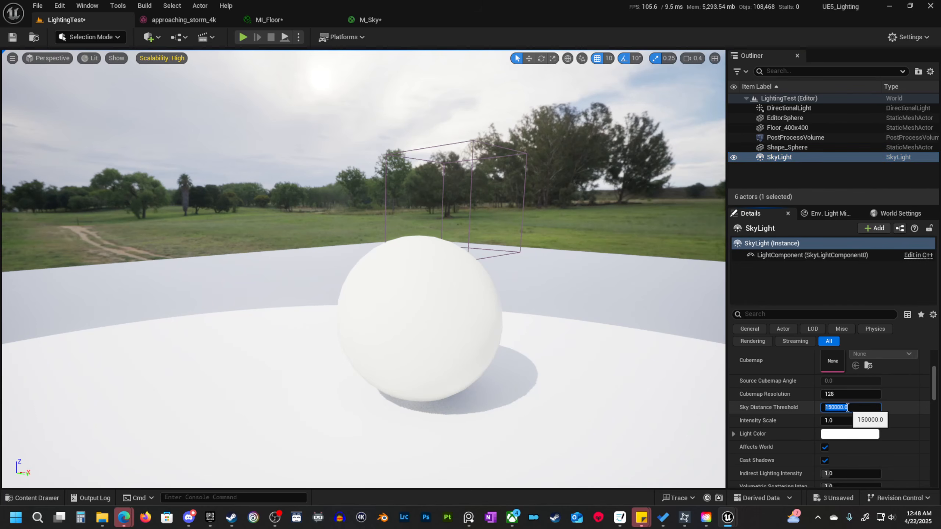
left_click(793, 117)
scroll(808, 396, "up", 3)
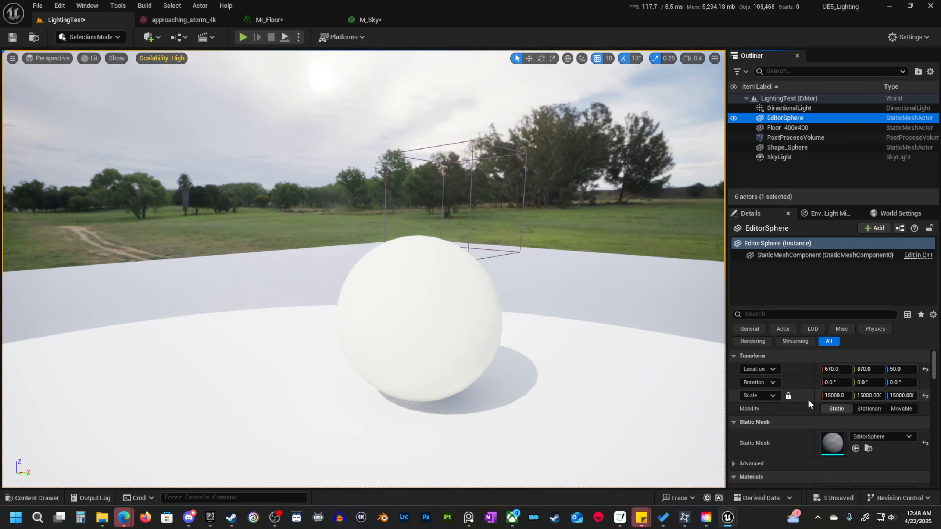
left_click(836, 395)
type("150000")
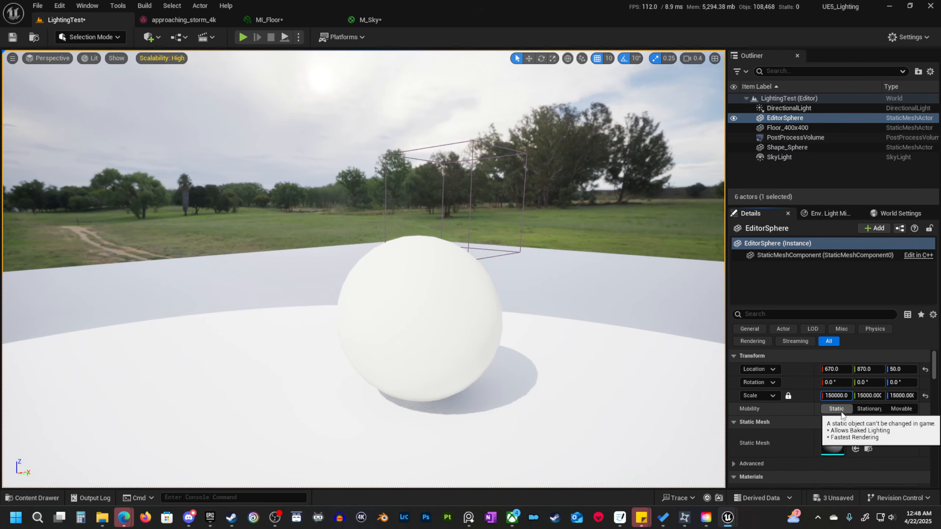
key("Return")
Inspect the floor lighting and the sphere's shadow with the enlarged sky sphere.
key("s")
mouse_move(497, 318)
right_mouse_down()
mouse_move(490, 341)
mouse_move(419, 393)
mouse_move(381, 389)
mouse_move(430, 326)
mouse_move(550, 320)
mouse_move(490, 323)
right_mouse_up()
scroll(498, 317, "up", 2)
key("d")
key("w")
key("a")
key("d")
key("w")
scroll(497, 321, "down", 1)
key("e")
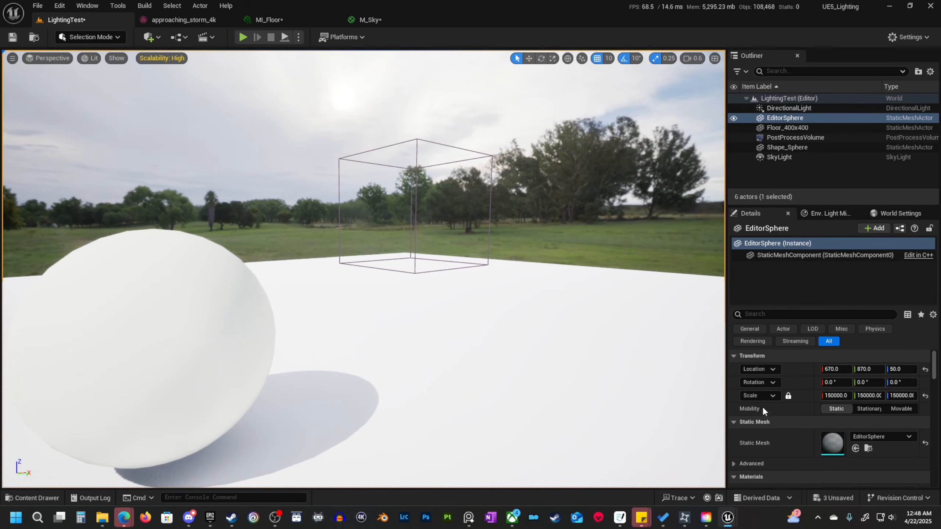
Read the description of the SkyLight's Sky Distance Threshold and recapture the scene.
left_click(799, 157)
scroll(859, 464, "down", 6)
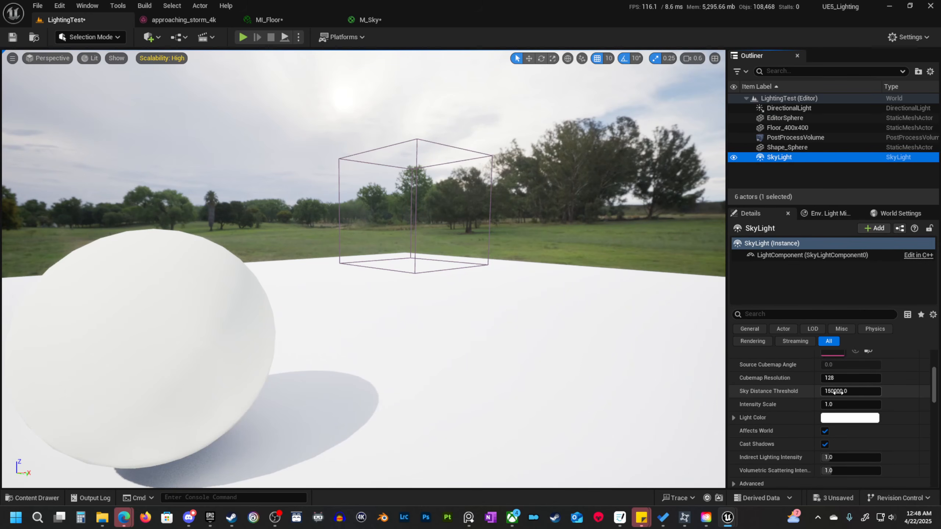
mouse_move(770, 395)
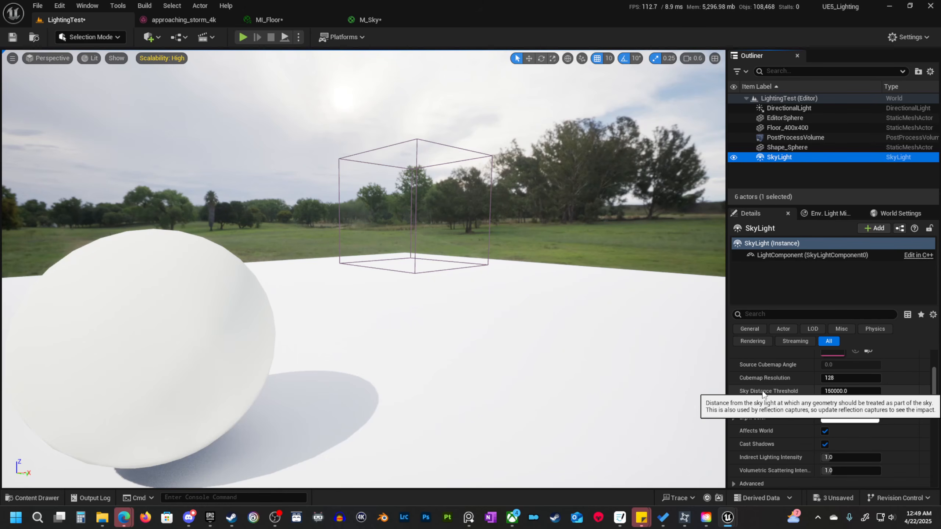
scroll(818, 437, "down", 10)
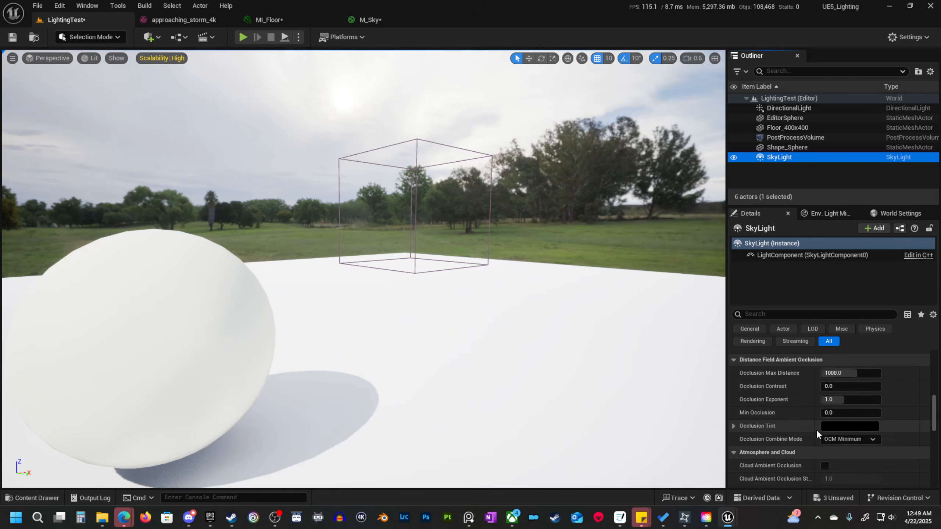
scroll(852, 430, "up", 5)
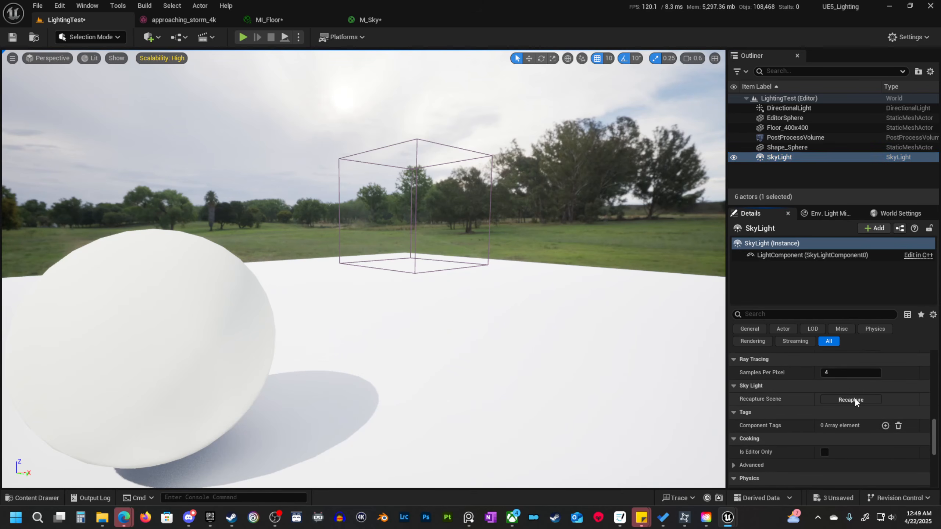
scroll(835, 424, "up", 3)
scroll(834, 425, "up", 5)
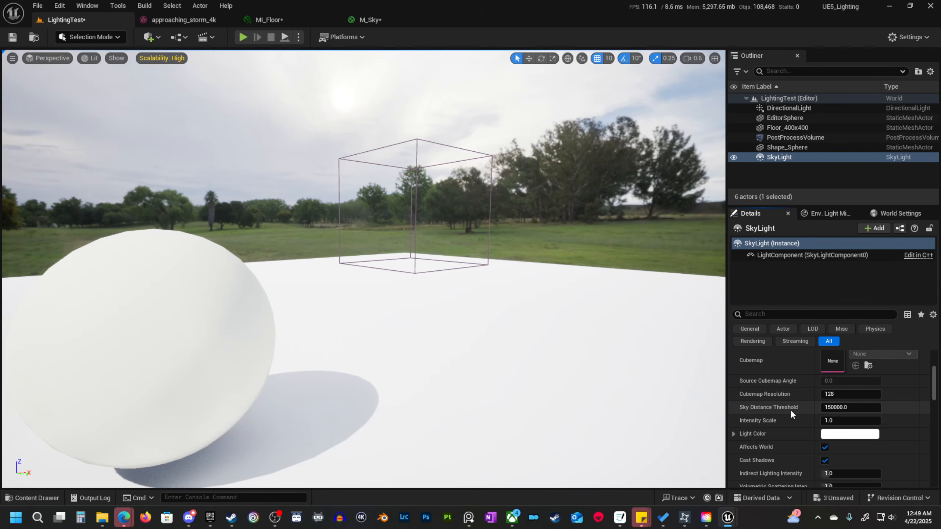
mouse_move(779, 411)
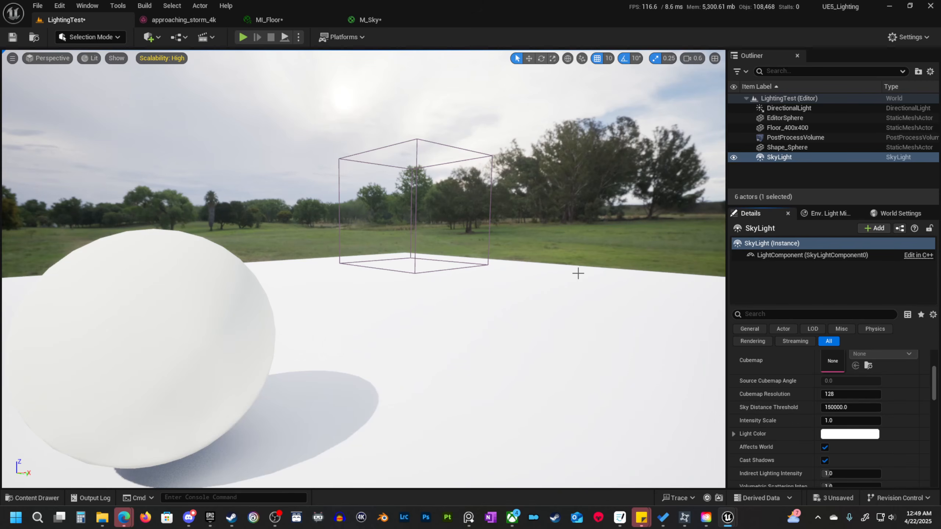
Look over the sphere, its shadow and the surrounding HDRI landscape from several sides.
right_click_drag(558, 274, 546, 302)
key("s")
scroll(554, 294, "down", 1)
key("w")
key("d")
key("s")
key("w")
key("q")
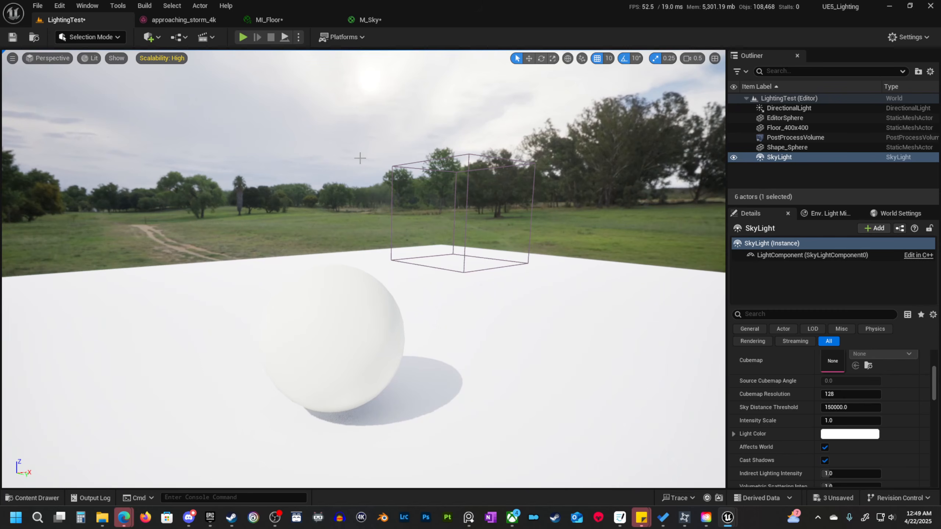
key("d")
right_click_drag(437, 227, 440, 208)
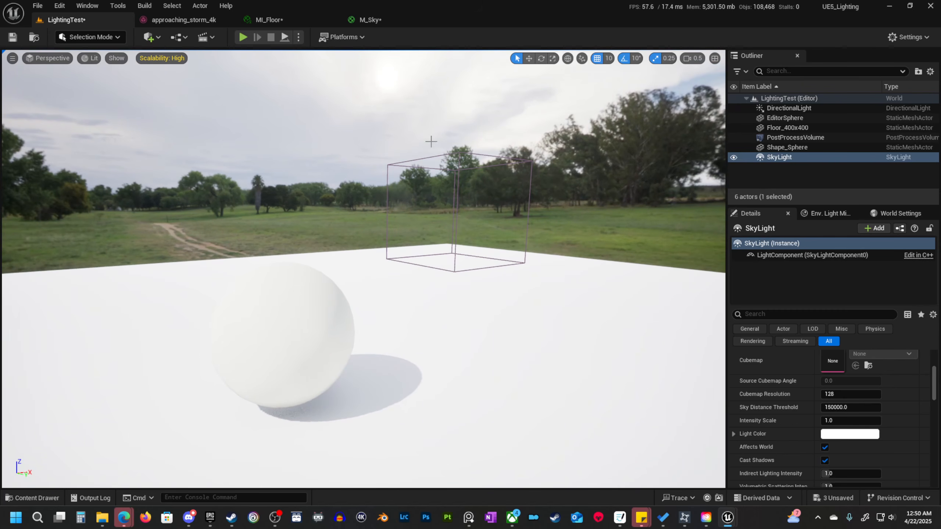
right_click_drag(413, 163, 513, 175)
key("a")
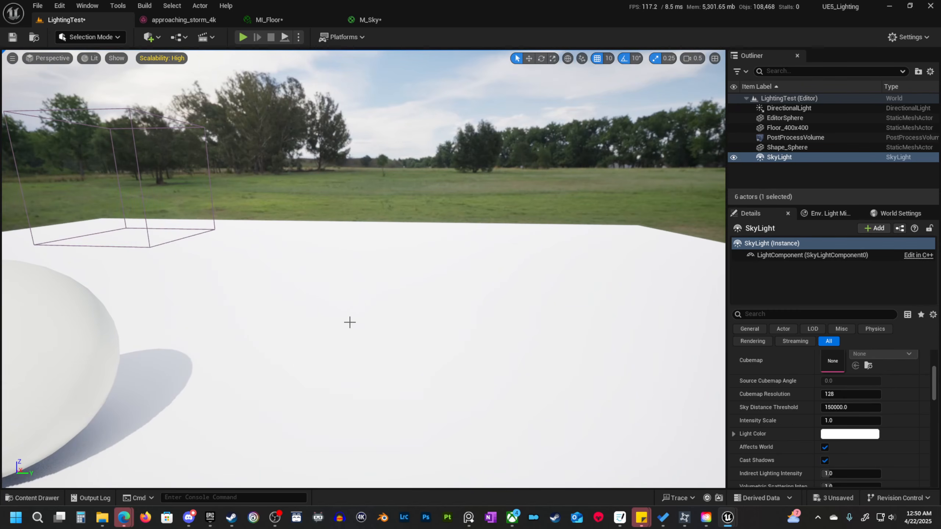
right_click_drag(351, 316, 268, 326)
key("q")
right_click_drag(419, 261, 396, 246)
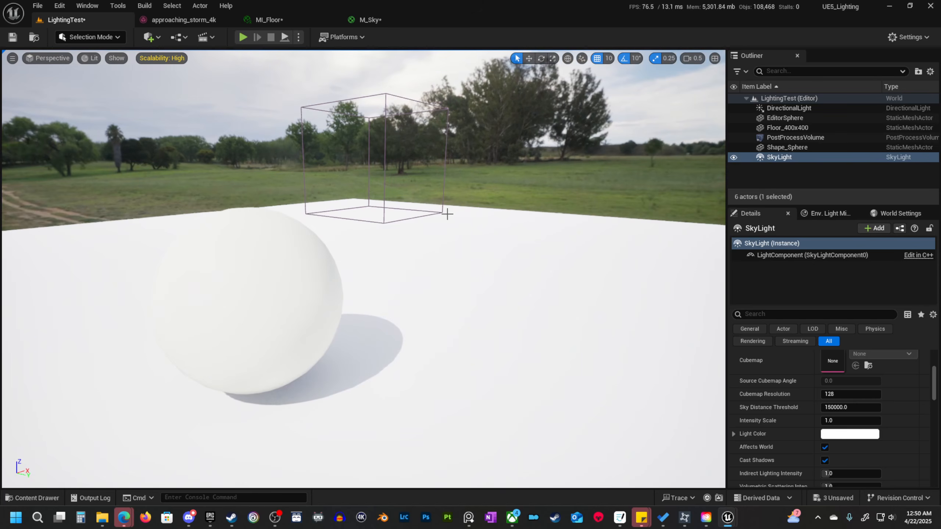
key("d")
right_click_drag(364, 293, 322, 285)
key("s")
mouse_move(308, 237)
right_mouse_down()
mouse_move(159, 222)
mouse_move(294, 232)
right_mouse_up()
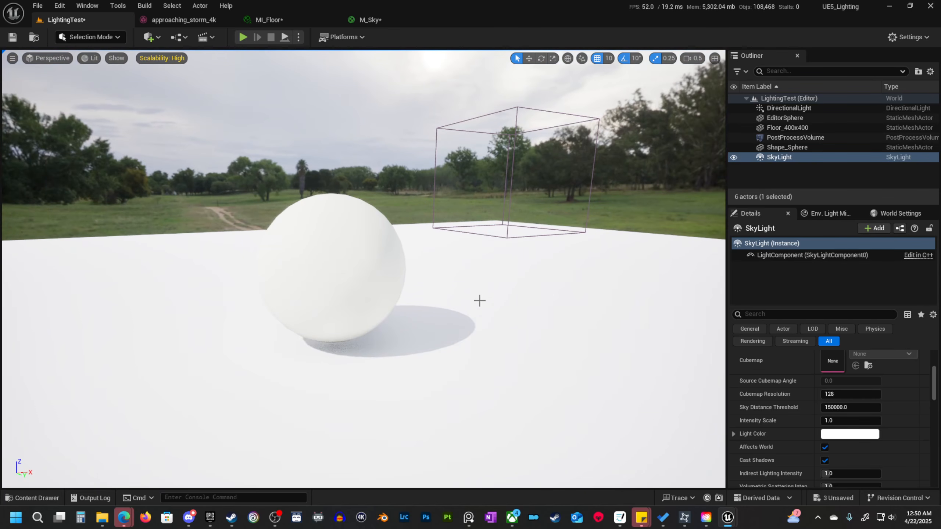
Compare the sun's position in the HDRI sky with the direction of the sphere's shadow.
key("w")
right_click_drag(479, 300, 390, 223)
key("s")
key("d")
key("w")
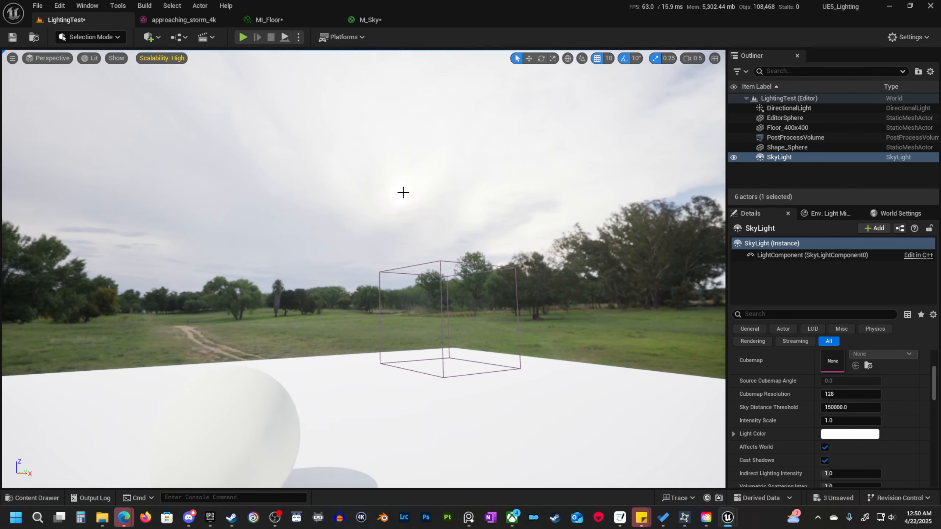
key("s")
right_click_drag(474, 268, 474, 297)
right_click_drag(471, 260, 466, 284)
key("w")
key("a")
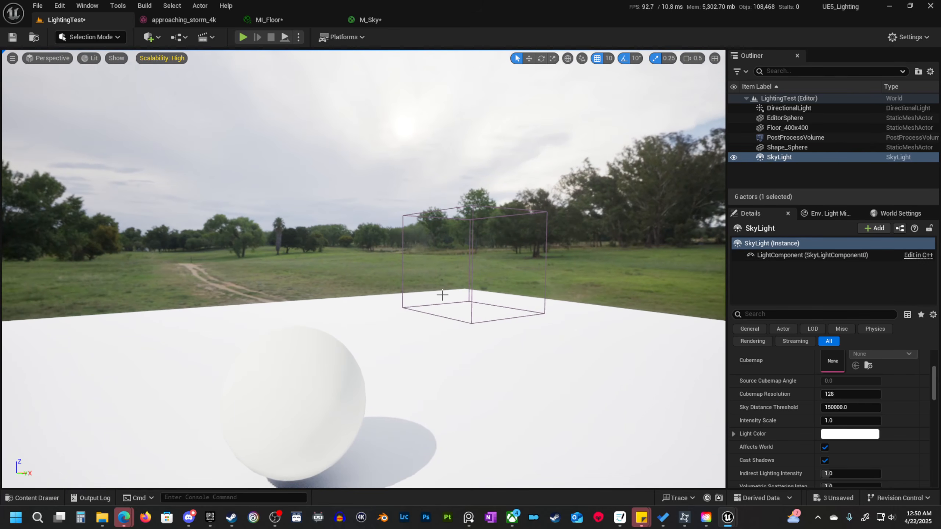
Rotate the directional light to about -19.6° in Y and 116.9° in Z to match the HDRI sun.
key("ctrl+l")
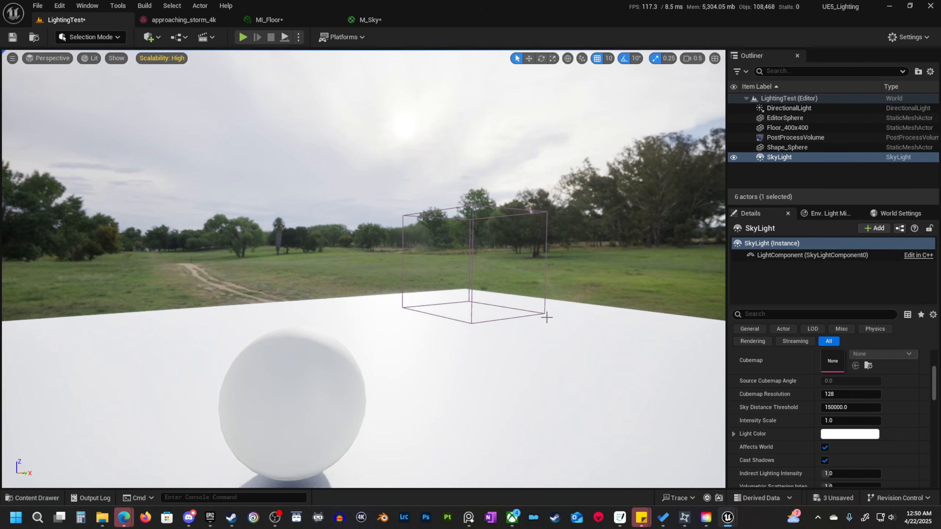
key("s")
key("d")
right_click_drag(515, 328, 496, 324)
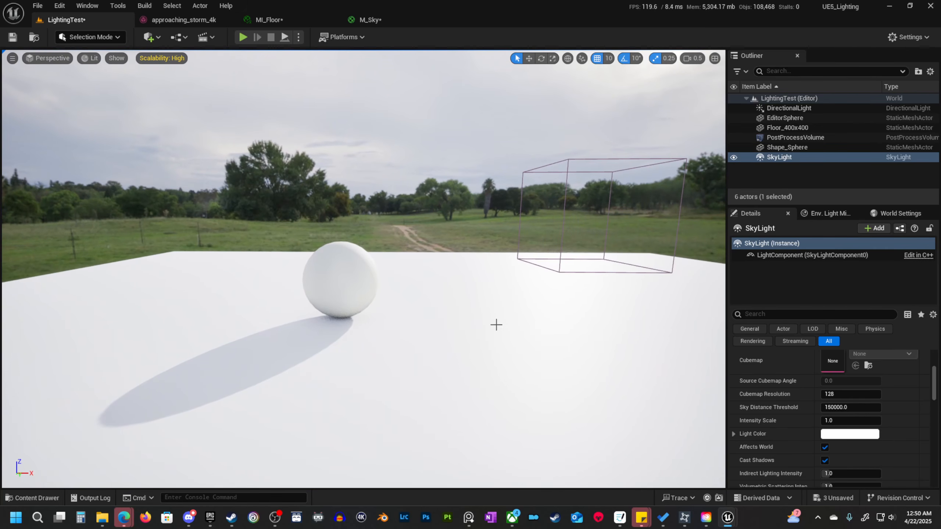
right_click_drag(419, 299, 441, 276)
Set the DirectionalLight's Intensity to 0.5 lux and view the softened shadow on the floor.
scroll(743, 366, "up", 4)
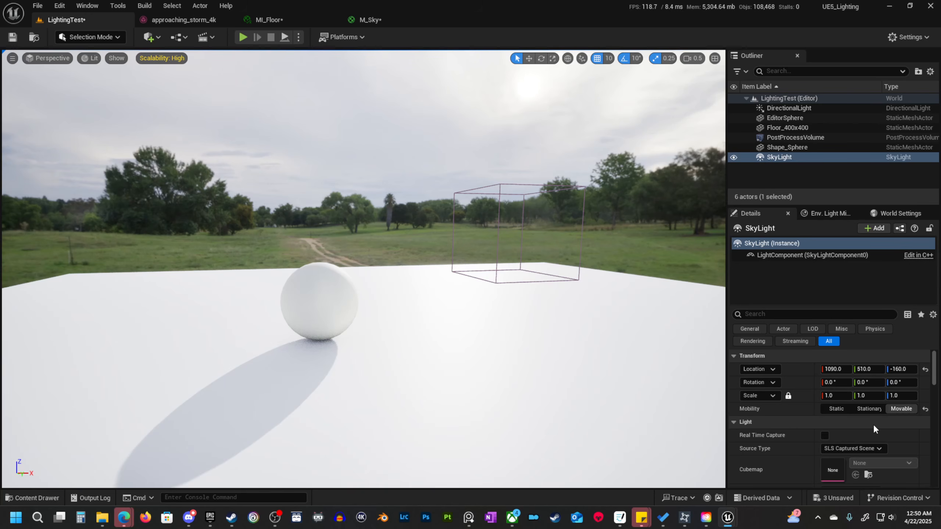
left_click(800, 108)
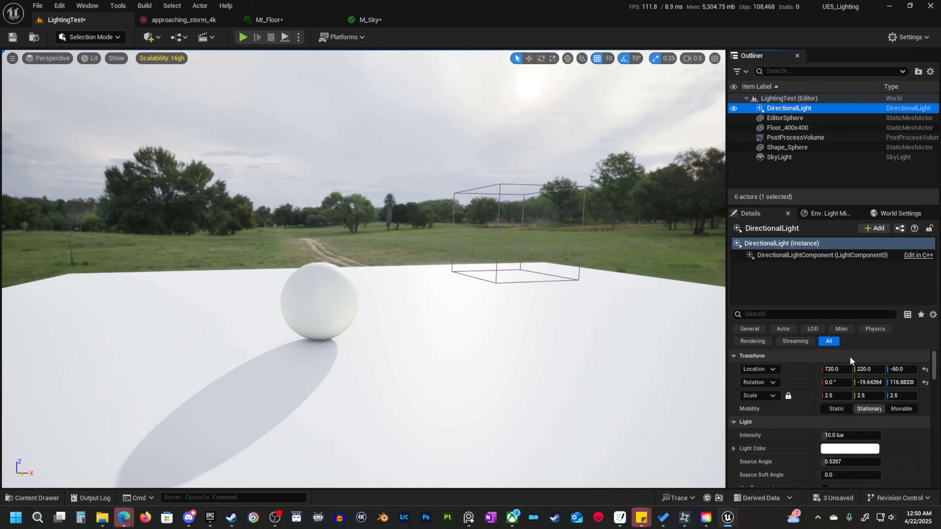
left_click_drag(852, 436, 847, 437)
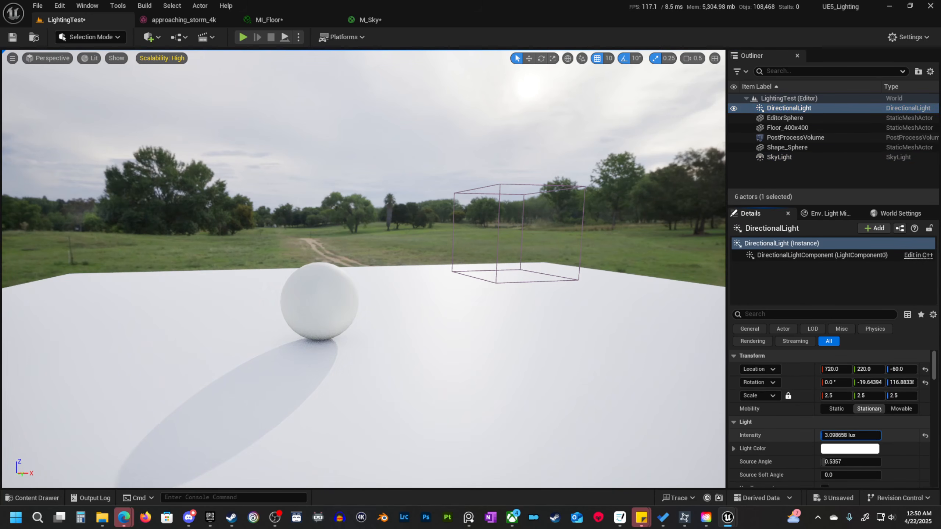
left_click(852, 436)
type("0.5")
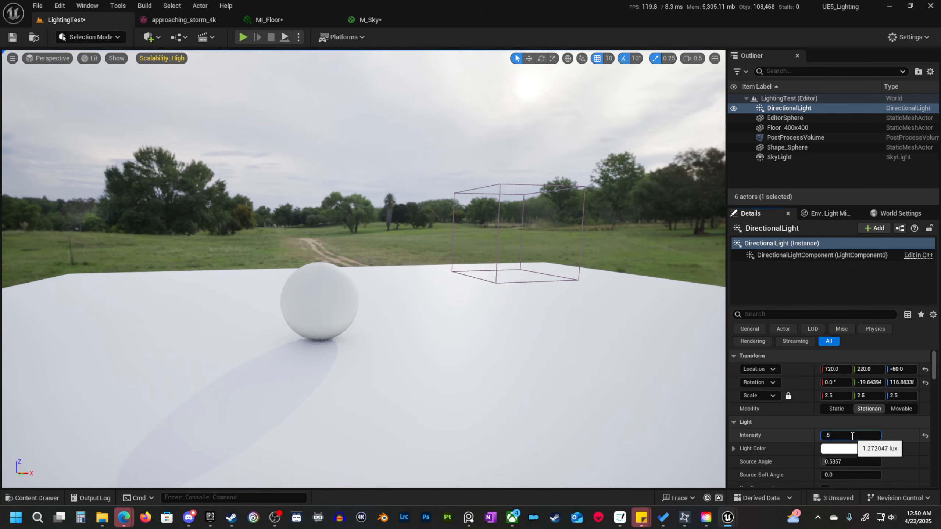
key("Return")
right_click_drag(458, 304, 471, 269)
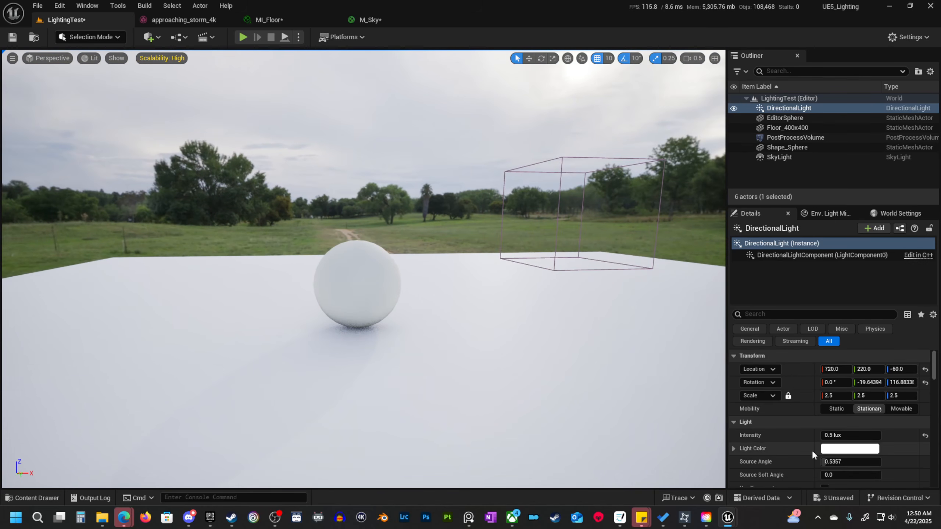
Set the DirectionalLight's Source Angle to about 3.14 and compare the sphere's shadow with the sun in the HDRI sky.
scroll(811, 449, "down", 2)
left_click_drag(826, 415, 874, 415)
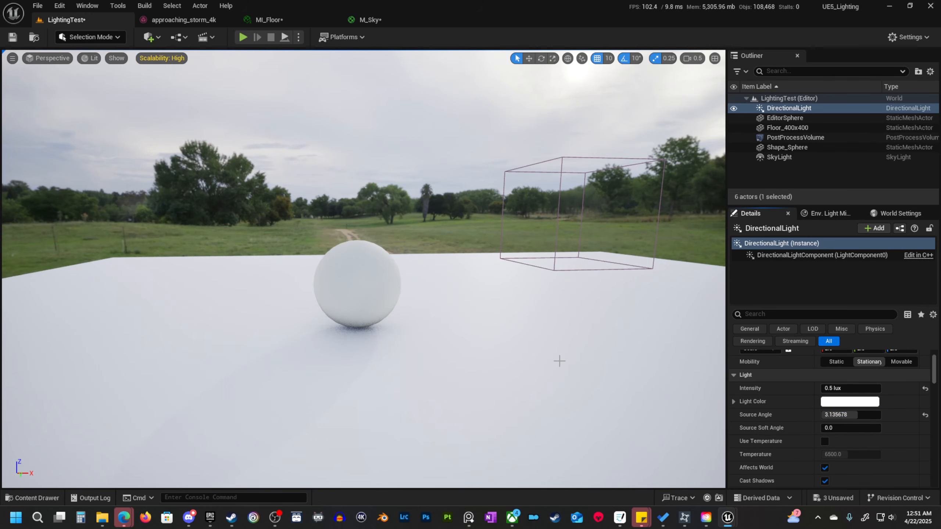
right_click_drag(559, 361, 526, 365)
right_click_drag(479, 328, 487, 339)
right_click_drag(496, 245, 494, 272)
right_click_drag(483, 220, 517, 179)
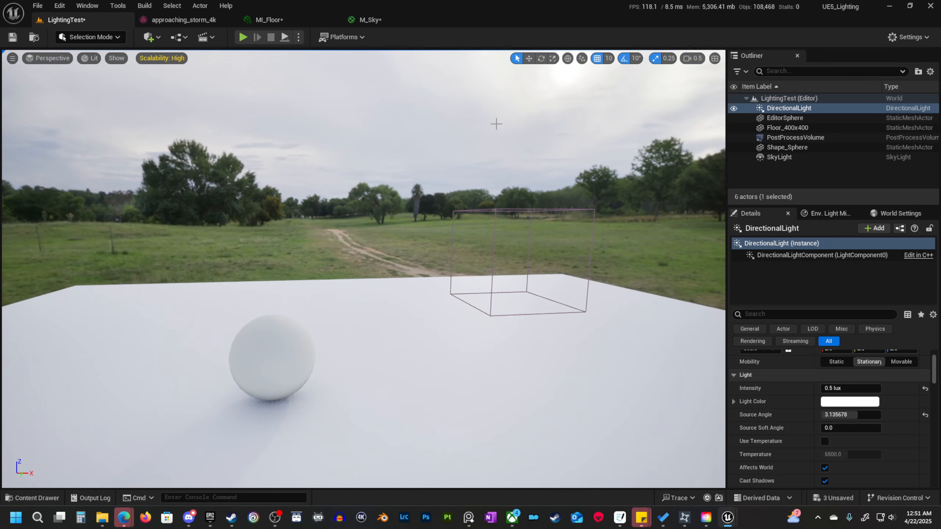
right_click_drag(496, 124, 522, 109)
right_click_drag(444, 155, 415, 156)
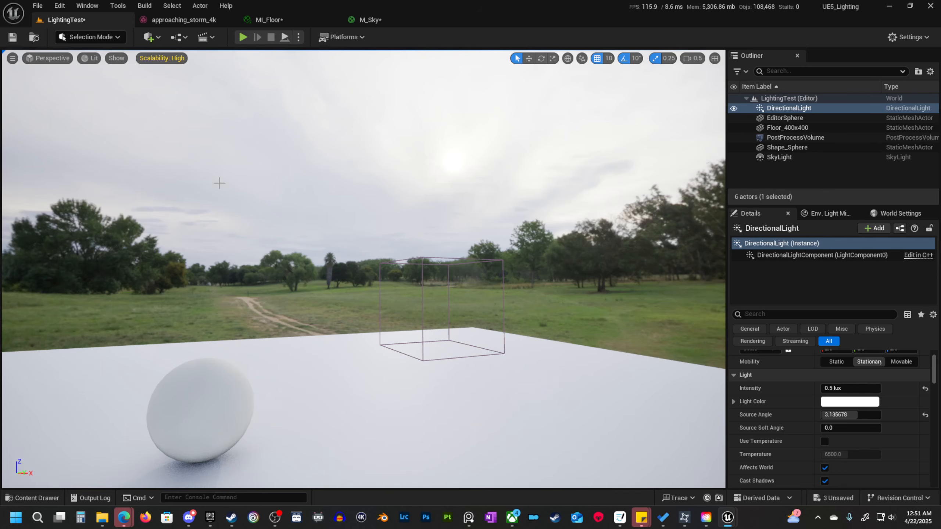
Raise the DirectionalLight's Source Angle to about 4.89 and inspect the edge of the sphere's shadow on the floor.
right_click_drag(449, 199, 354, 240)
key("w")
left_click_drag(857, 415, 878, 415)
key("d")
right_click_drag(593, 333, 523, 362)
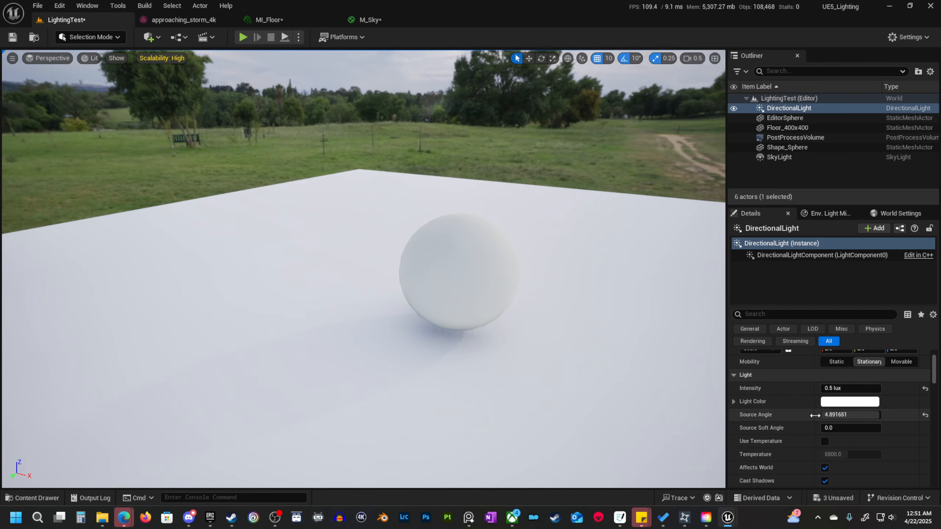
Try DirectionalLight Intensity values of 0.1 and 0.2 lux while checking the sphere's shadow up close.
left_click(845, 388)
type("0.1")
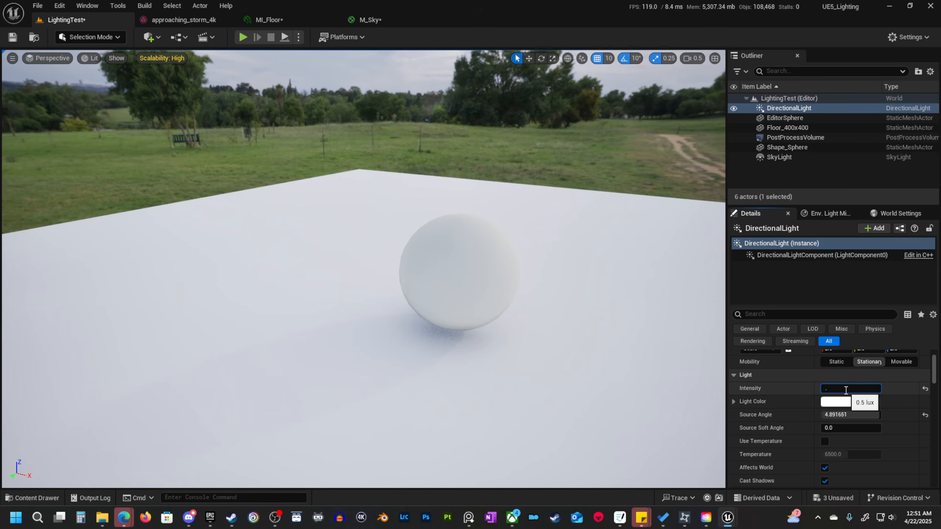
key("Return")
left_click_drag(238, 336, 218, 374, "alt")
left_click(847, 388)
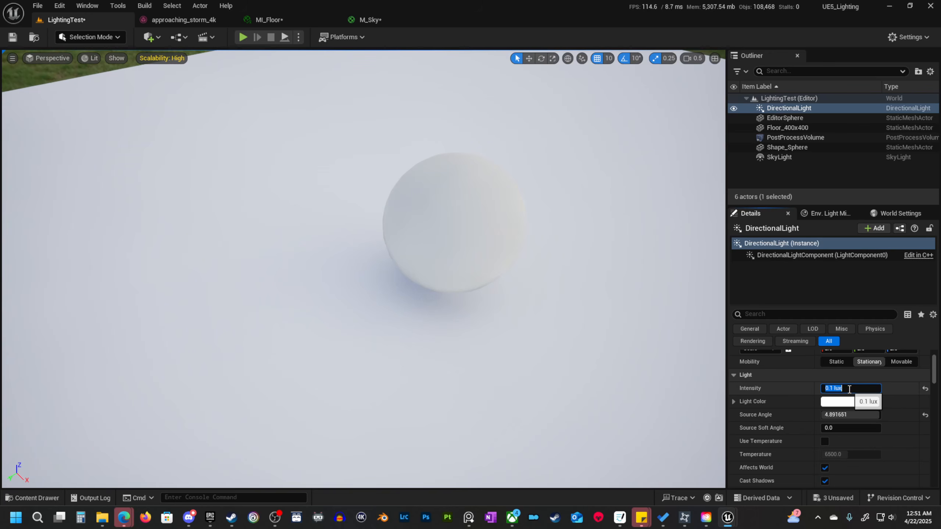
type(".2")
key("Return")
Set the DirectionalLight's Intensity to 0.4 lux and review the sphere and its shadow against the HDRI landscape.
left_click(849, 388)
double_click(849, 388)
type("0.4")
key("Return")
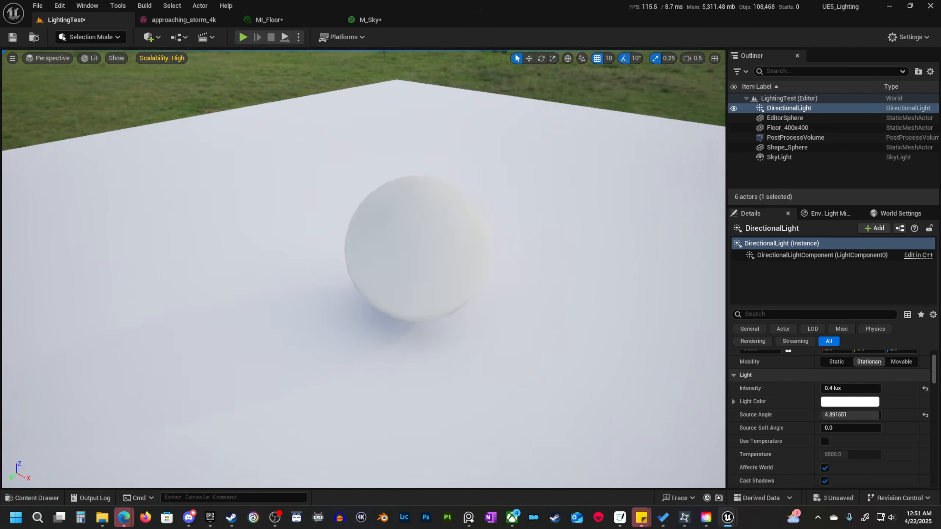
mouse_move(635, 383)
right_mouse_down()
mouse_move(635, 370)
mouse_move(635, 382)
right_mouse_up()
right_click_drag(439, 332, 470, 316)
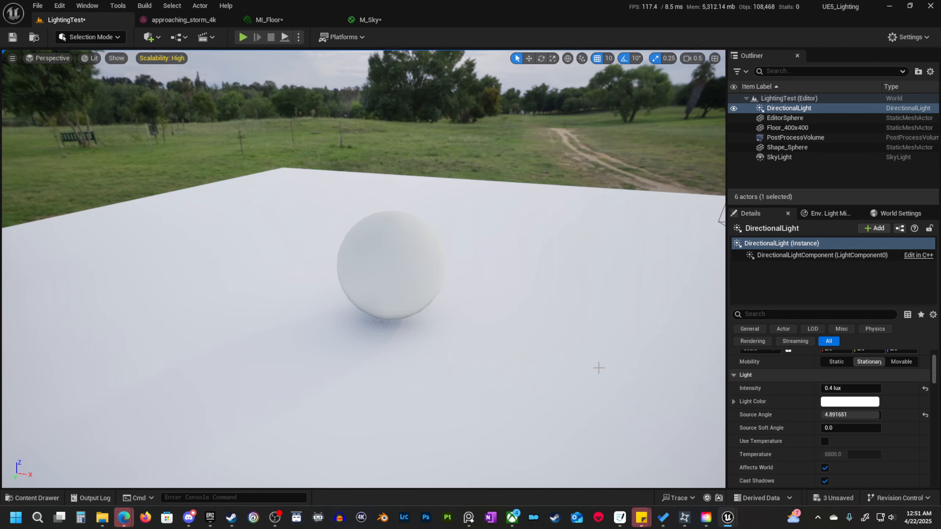
right_click_drag(599, 368, 449, 348)
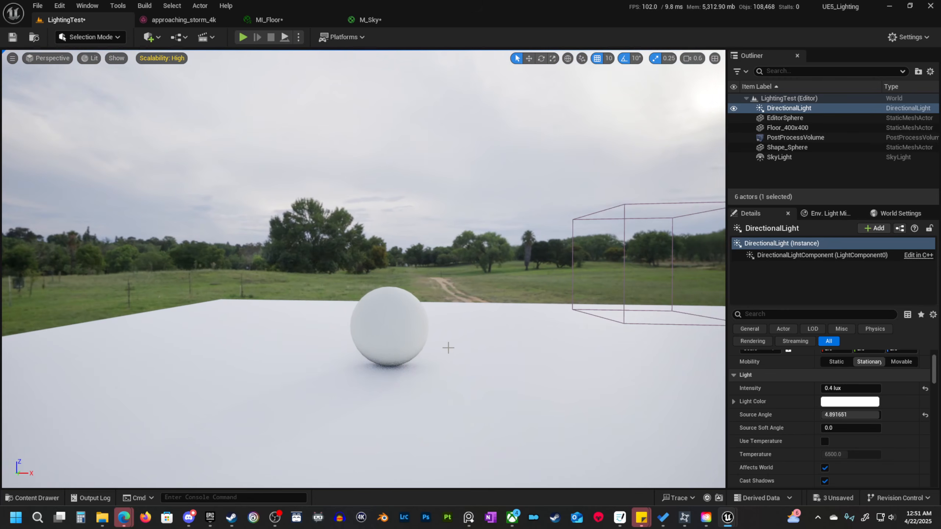